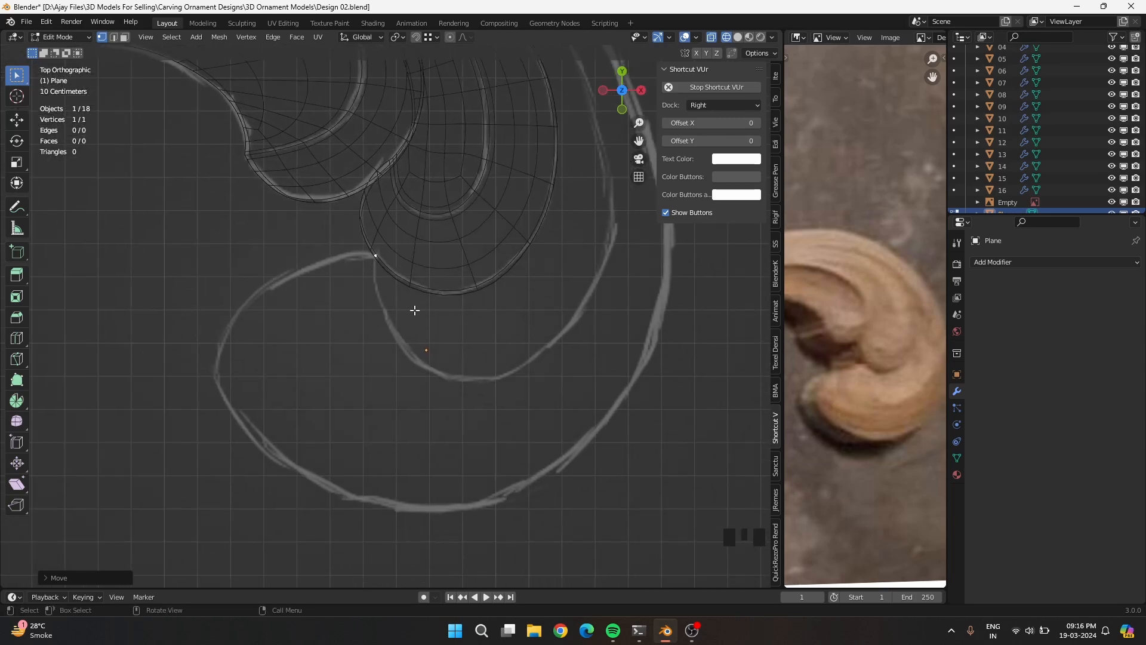
Extrude two vertices from the sketch's inner corner down the inner curve and reposition both on the line
{"action": "key", "text": "e"}
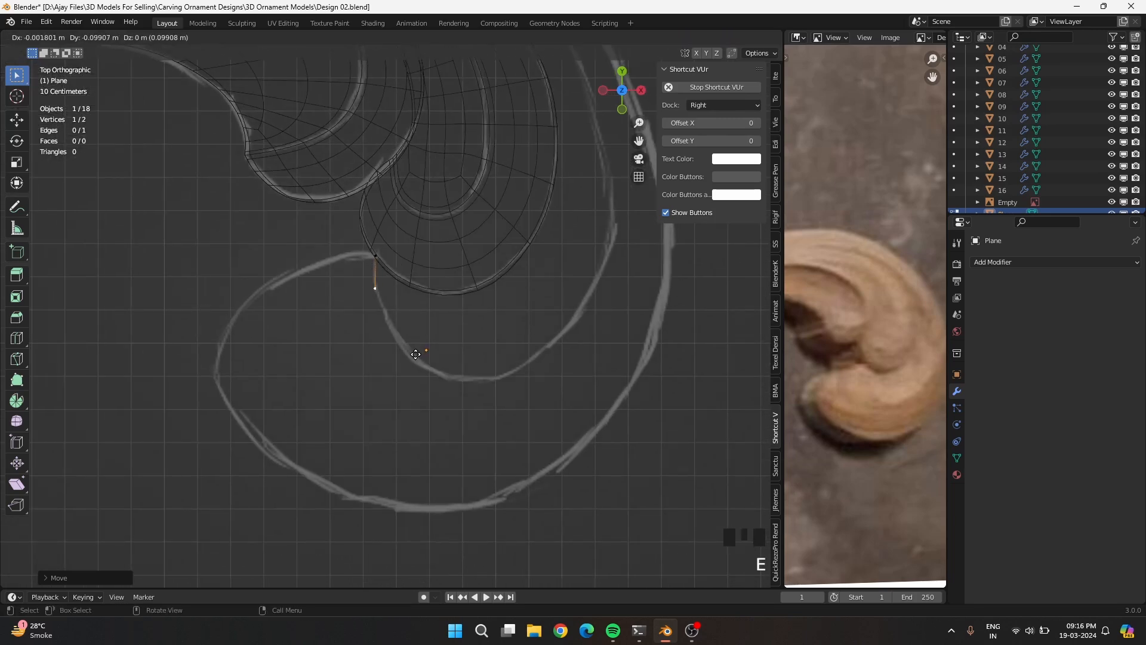
{"action": "left_click", "coordinate": [416, 354]}
{"action": "key", "text": "e"}
{"action": "left_click", "coordinate": [401, 343]}
{"action": "left_click", "coordinate": [360, 295]}
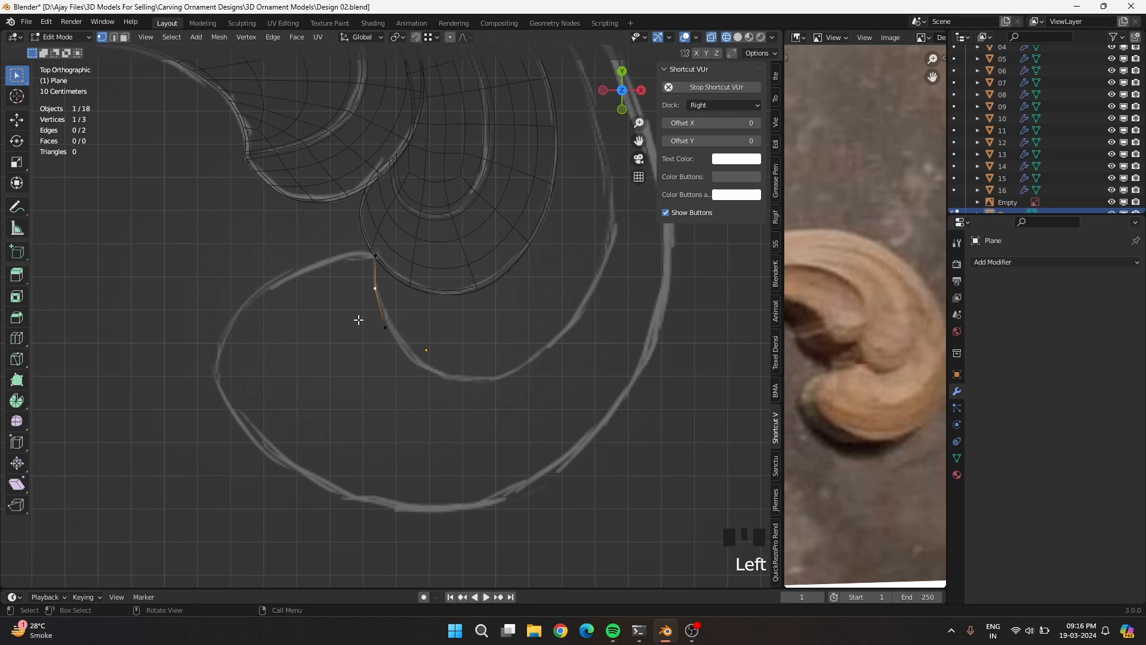
{"action": "key", "text": "g"}
{"action": "left_click", "coordinate": [361, 338]}
{"action": "left_click", "coordinate": [384, 331]}
{"action": "key", "text": "g"}
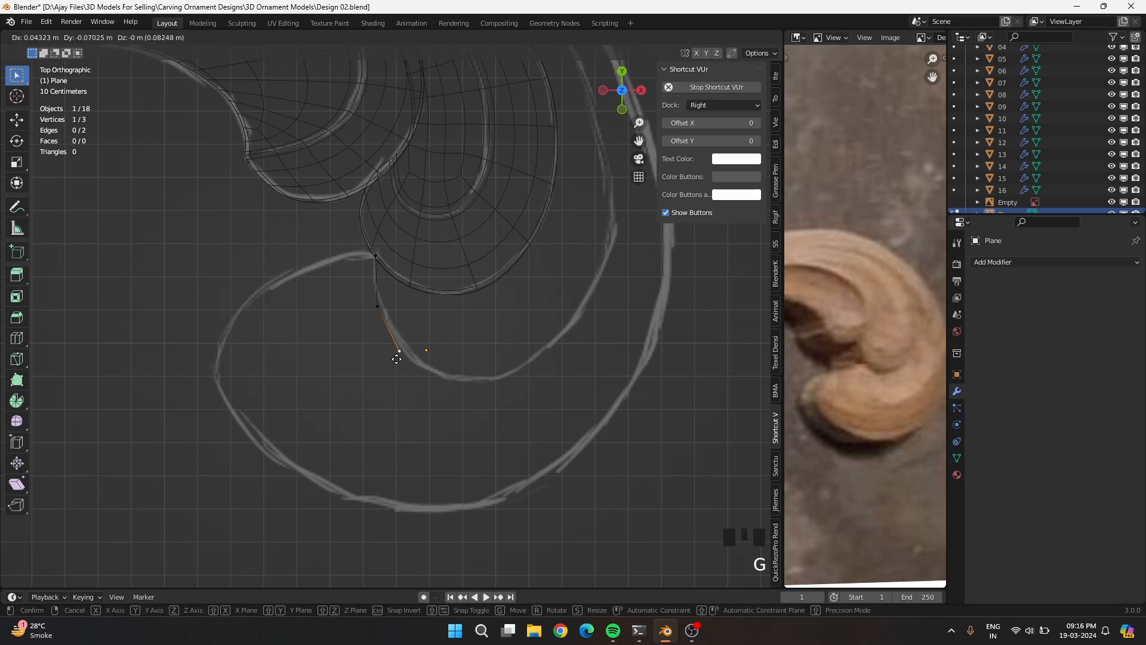
{"action": "left_click", "coordinate": [396, 357]}
Extrude two more vertices to the bottom of the inner curve and adjust them to follow the sketch
{"action": "key", "text": "e"}
{"action": "left_click", "coordinate": [432, 384]}
{"action": "key", "text": "e"}
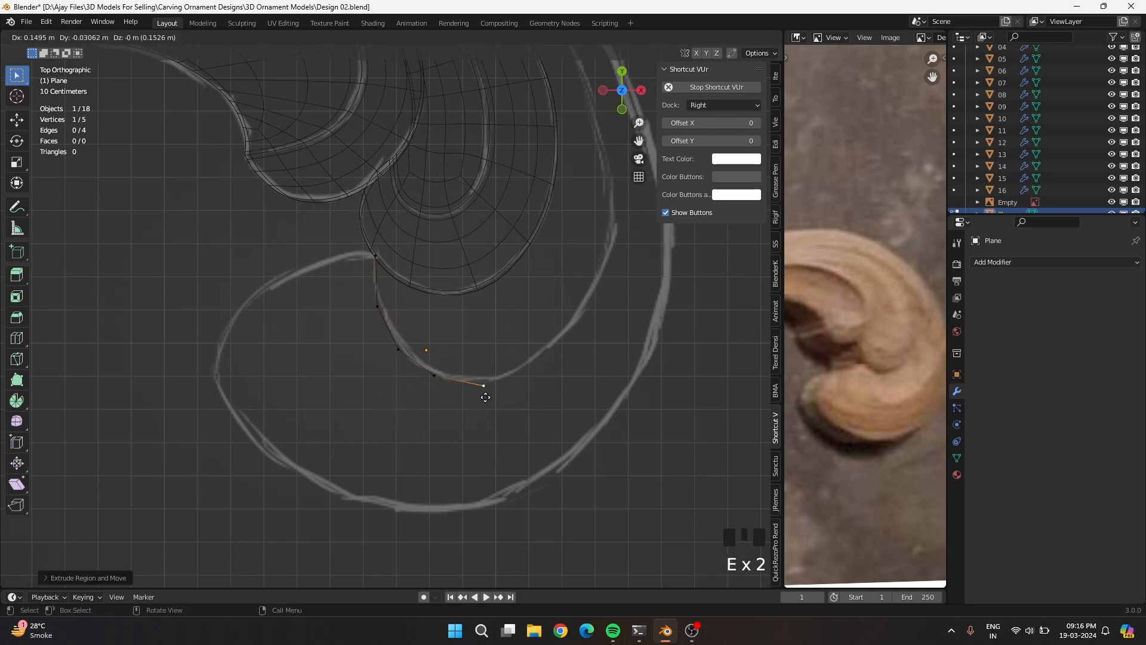
{"action": "left_click", "coordinate": [485, 394]}
{"action": "left_click_drag", "start_coordinate": [401, 417], "coordinate": [518, 376]}
{"action": "key", "text": "g"}
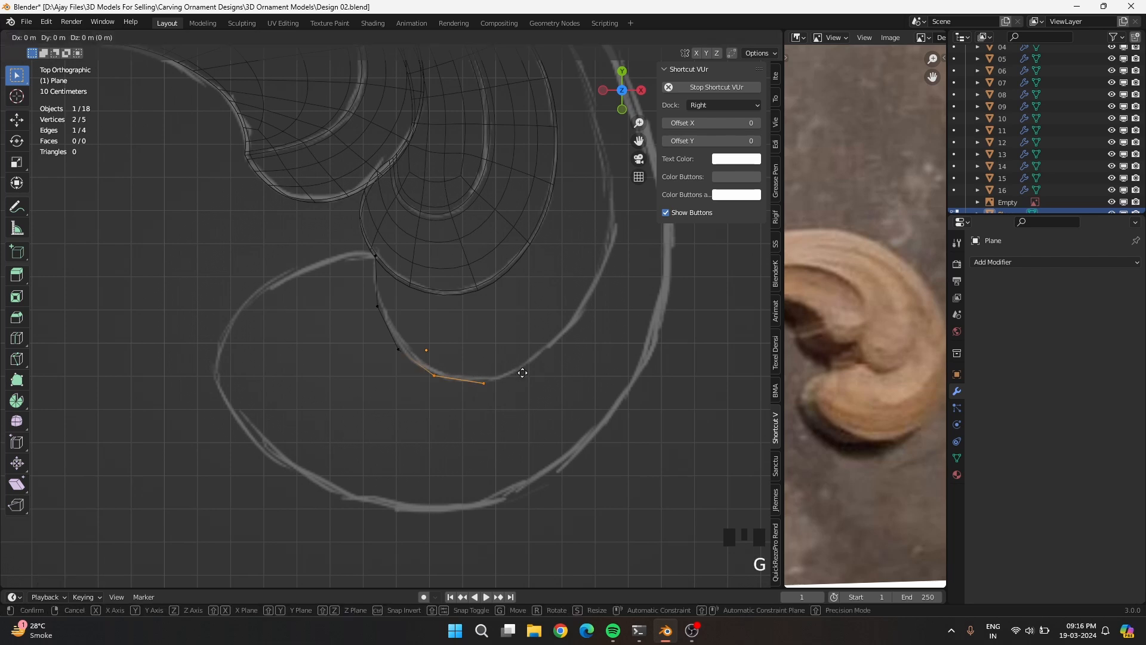
{"action": "left_click", "coordinate": [525, 377]}
{"action": "left_click", "coordinate": [505, 396]}
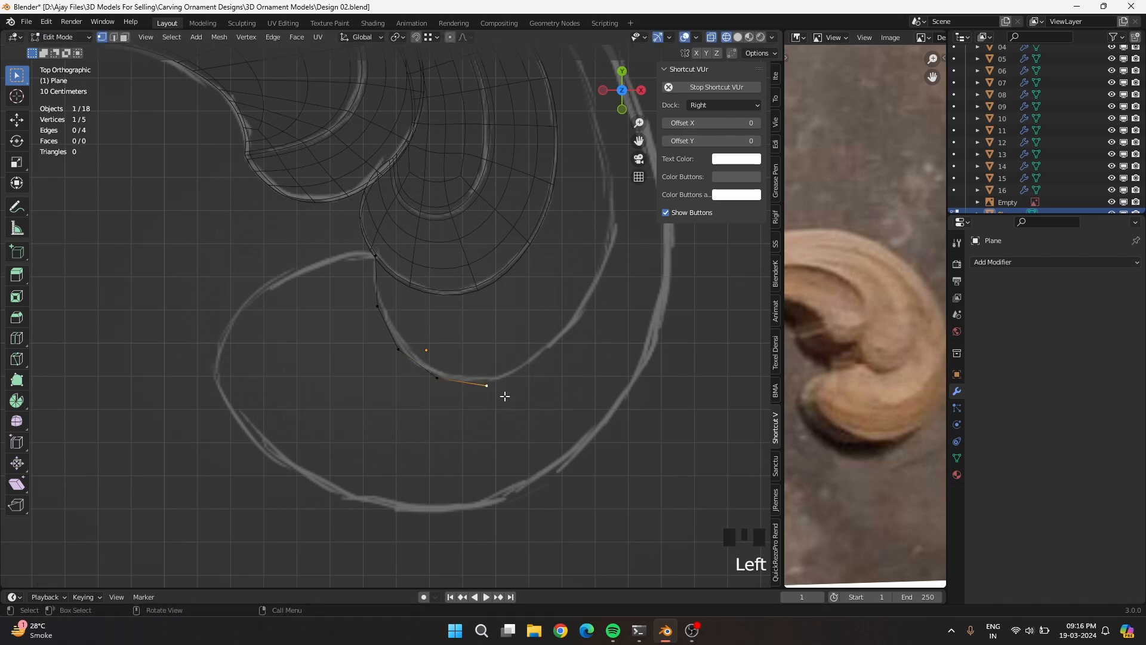
{"action": "key", "text": "g"}
{"action": "left_click", "coordinate": [508, 395]}
Extrude four vertices from the bottom of the inner curve up its right side, following the sketch line
{"action": "key", "text": "e"}
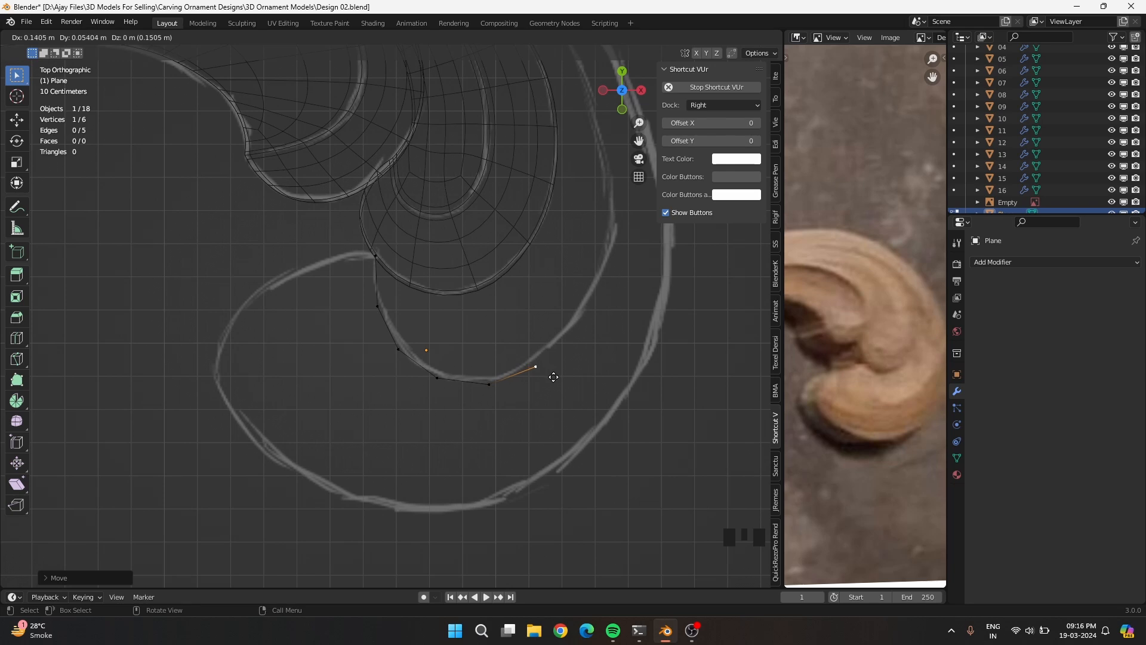
{"action": "left_click", "coordinate": [555, 377]}
{"action": "key", "text": "e"}
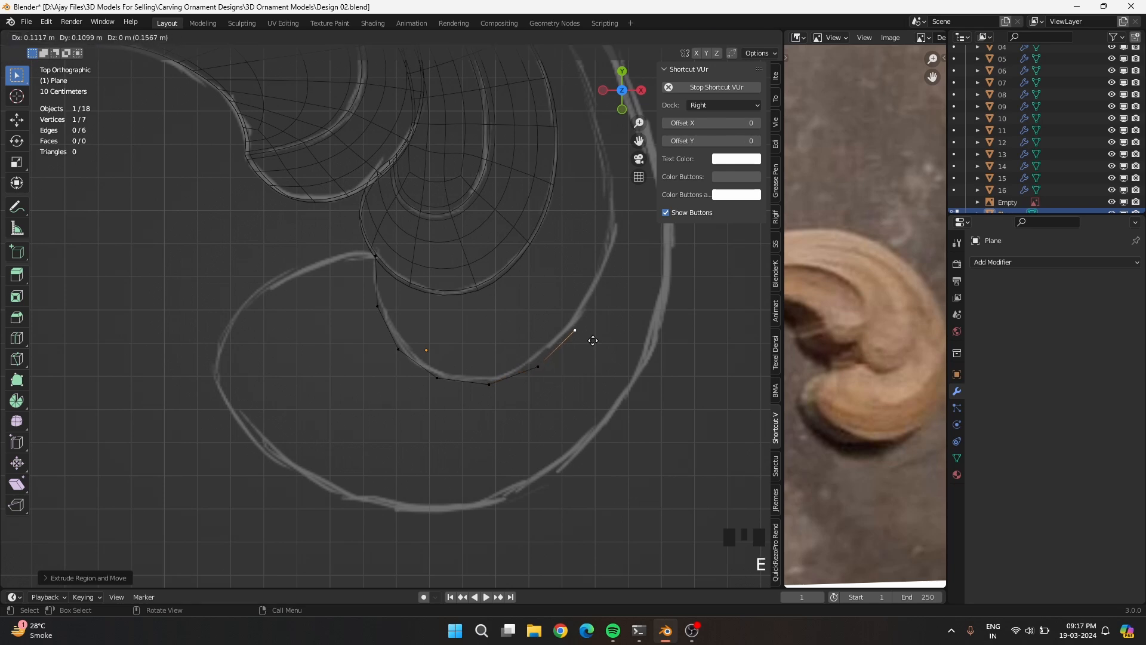
{"action": "left_click", "coordinate": [592, 340]}
{"action": "key", "text": "e"}
{"action": "left_click", "coordinate": [634, 283]}
{"action": "key", "text": "e"}
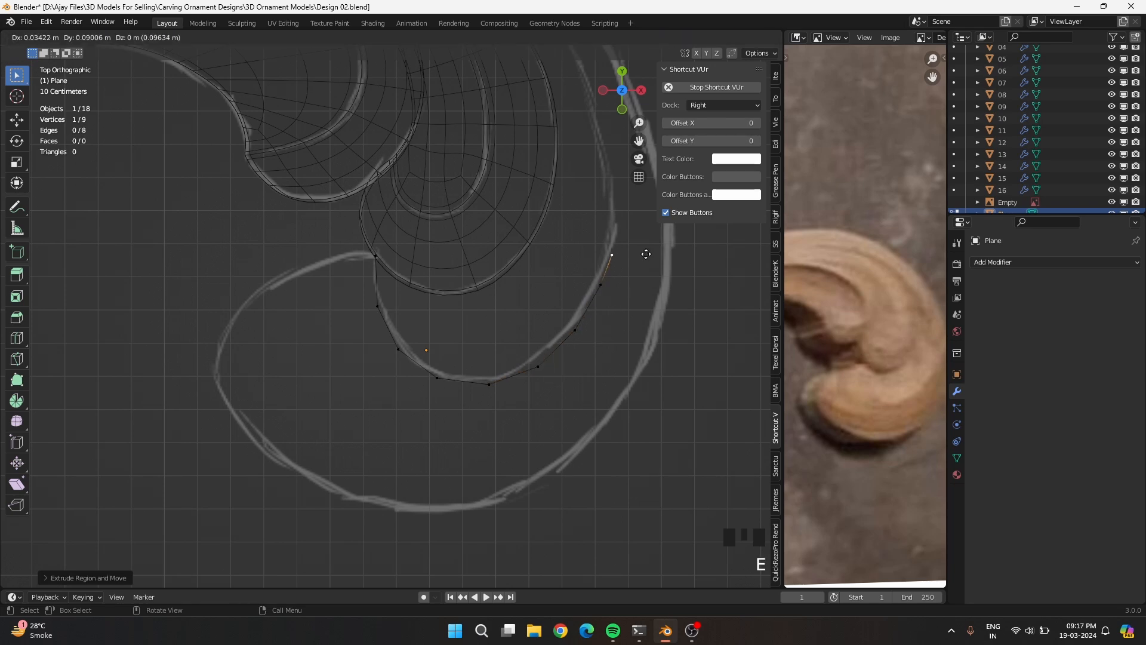
{"action": "left_click", "coordinate": [647, 234]}
Nudge the vertex on the lower-right bend and extend the chain upward from its end with two more vertices
{"action": "left_click", "coordinate": [591, 340]}
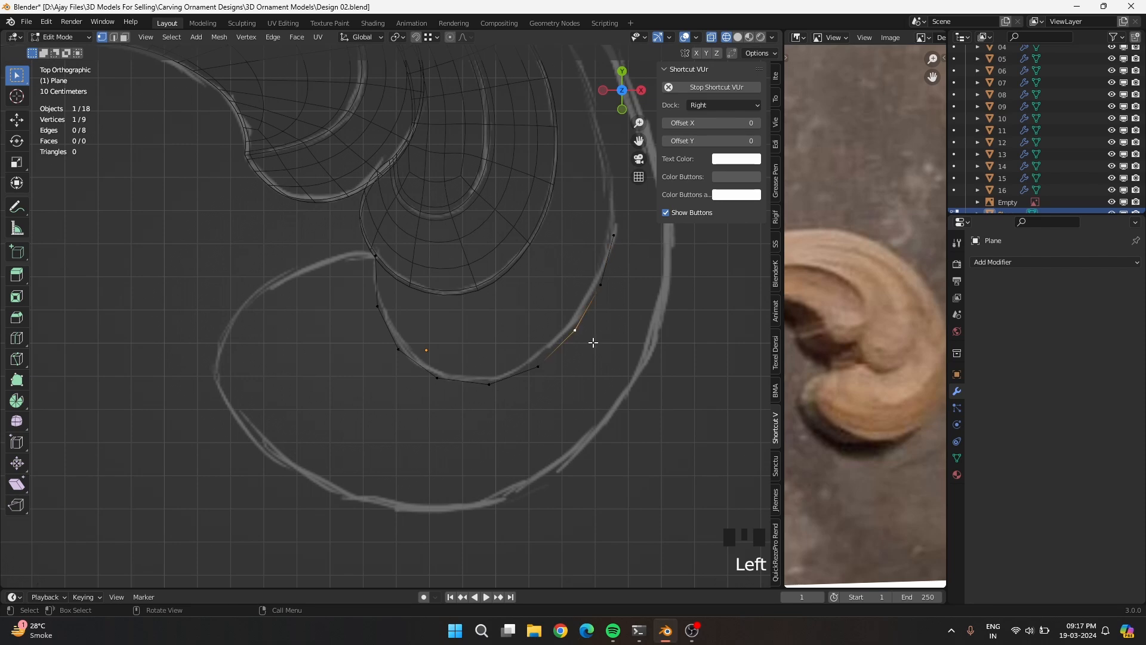
{"action": "key", "text": "g"}
{"action": "left_click", "coordinate": [594, 344]}
{"action": "middle_click_drag", "start_coordinate": [594, 344], "coordinate": [497, 491], "text": "shift"}
{"action": "left_click", "coordinate": [525, 379]}
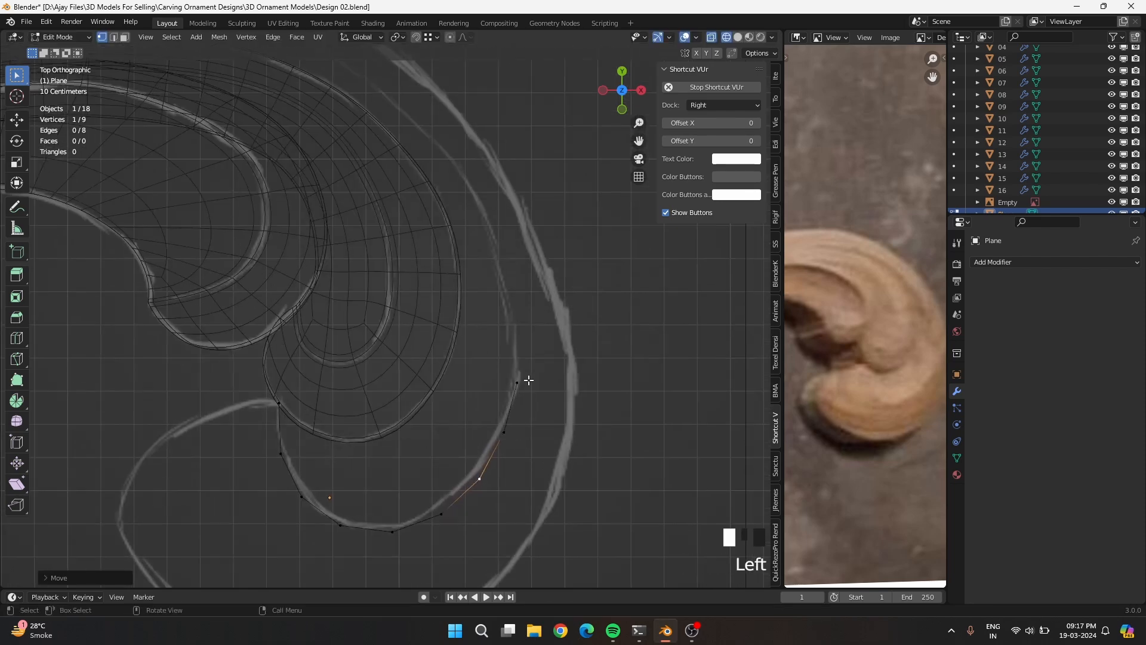
{"action": "key", "text": "e"}
{"action": "left_click", "coordinate": [528, 325]}
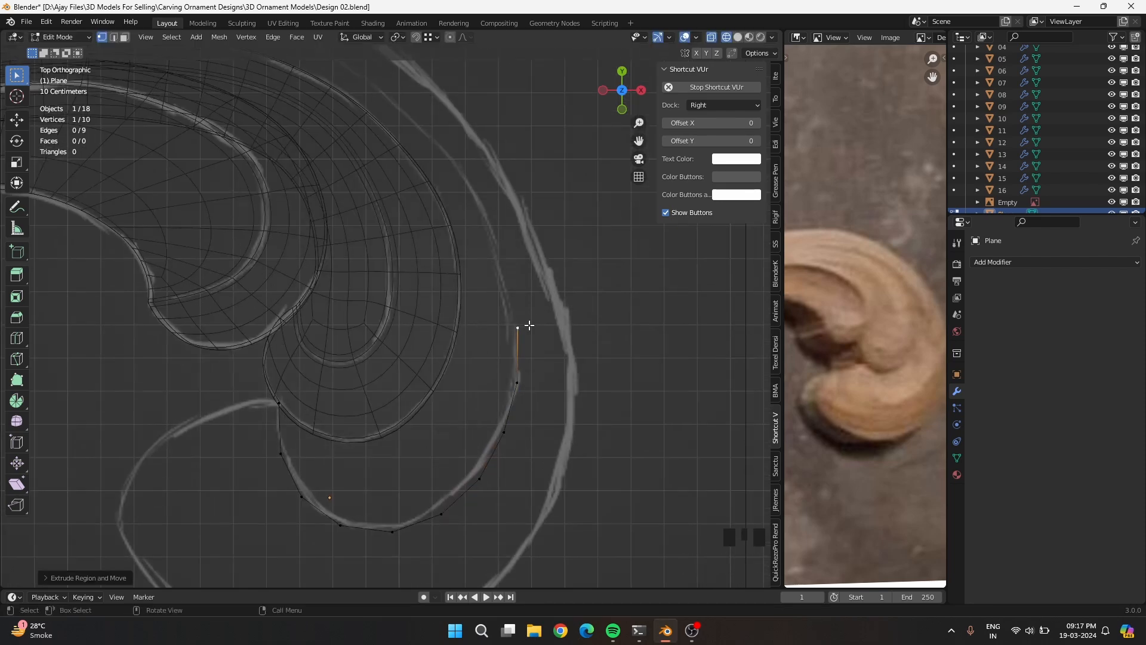
{"action": "key", "text": "e"}
{"action": "left_click", "coordinate": [520, 274]}
Extrude five vertices along the faint inner arc around the upper-right side of the scroll
{"action": "middle_click_drag", "start_coordinate": [526, 274], "coordinate": [550, 410], "text": "shift"}
{"action": "key", "text": "e"}
{"action": "left_click", "coordinate": [536, 362]}
{"action": "key", "text": "e"}
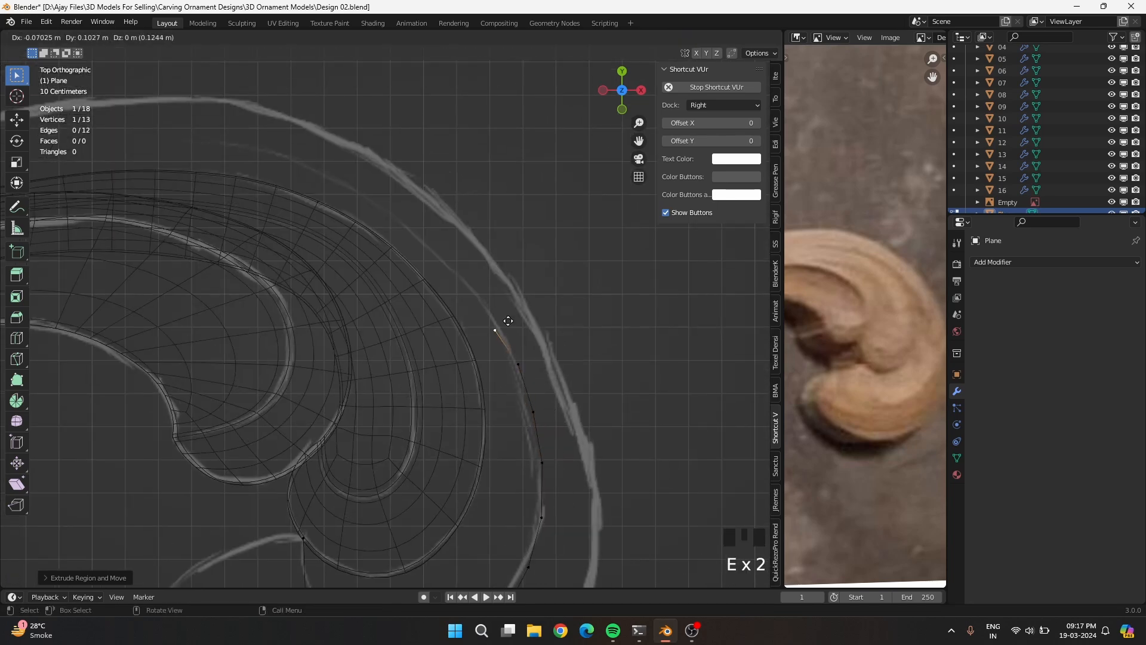
{"action": "left_click", "coordinate": [511, 316]}
{"action": "key", "text": "e"}
{"action": "left_click", "coordinate": [480, 275]}
{"action": "key", "text": "e"}
{"action": "left_click", "coordinate": [401, 207]}
Move the last two vertices of the chain onto the faint arc to smooth its curvature
{"action": "key", "text": "g"}
{"action": "left_click", "coordinate": [401, 207]}
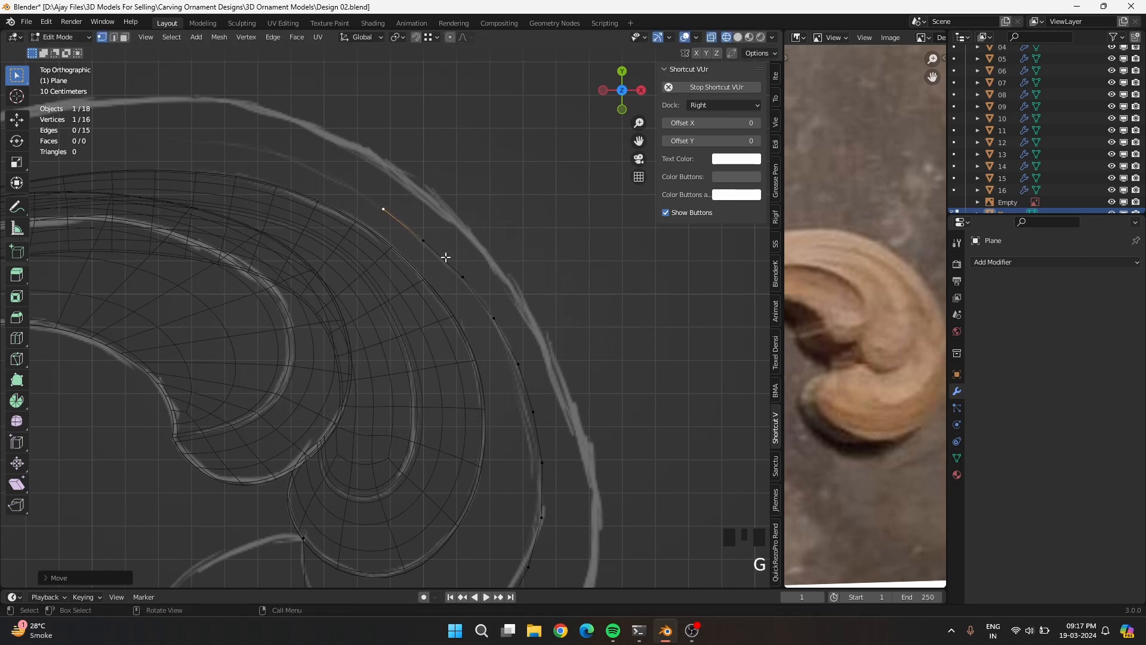
{"action": "left_click", "coordinate": [442, 234]}
{"action": "key", "text": "g"}
{"action": "left_click", "coordinate": [428, 231]}
{"action": "left_click", "coordinate": [384, 209]}
{"action": "key", "text": "g"}
{"action": "left_click", "coordinate": [393, 205]}
Extrude three more vertices along the faint arc toward the top of the scroll
{"action": "key", "text": "e"}
{"action": "left_click", "coordinate": [382, 191]}
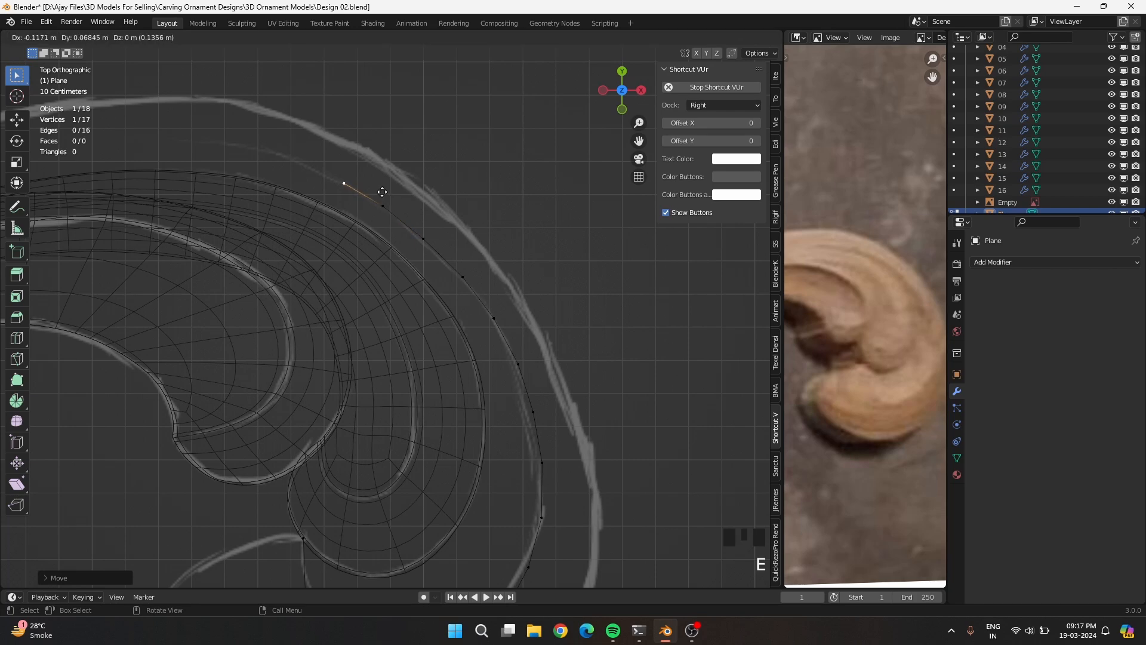
{"action": "left_click", "coordinate": [379, 188]}
{"action": "middle_click_drag", "start_coordinate": [354, 225], "coordinate": [536, 334], "text": "shift"}
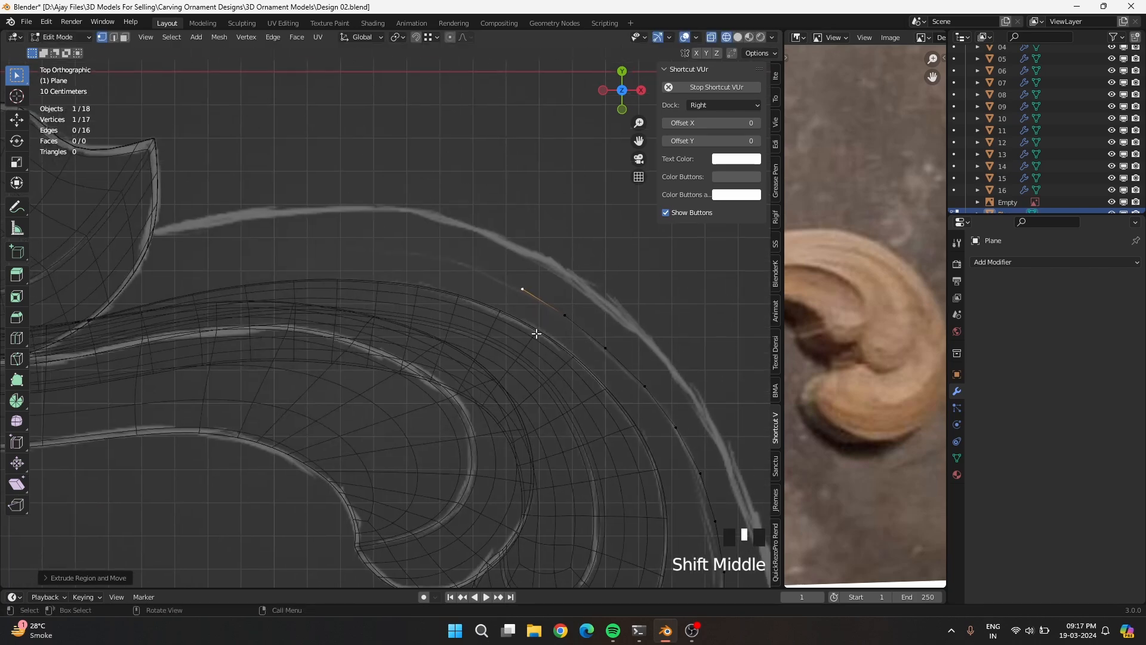
{"action": "key", "text": "e"}
{"action": "left_click", "coordinate": [490, 312]}
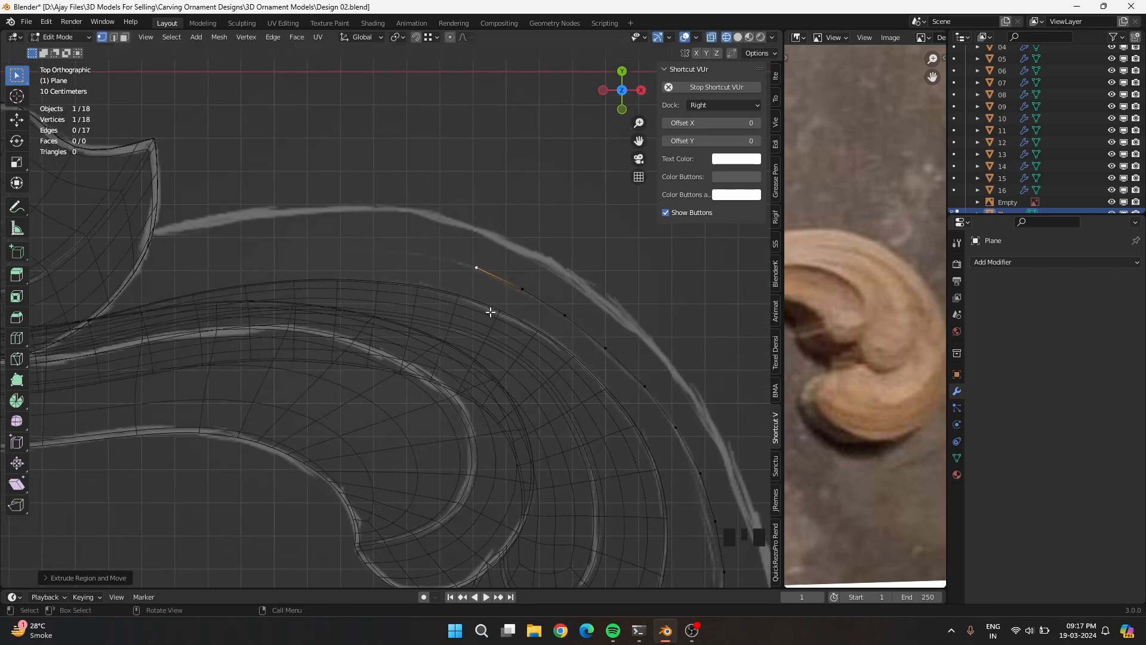
{"action": "key", "text": "e"}
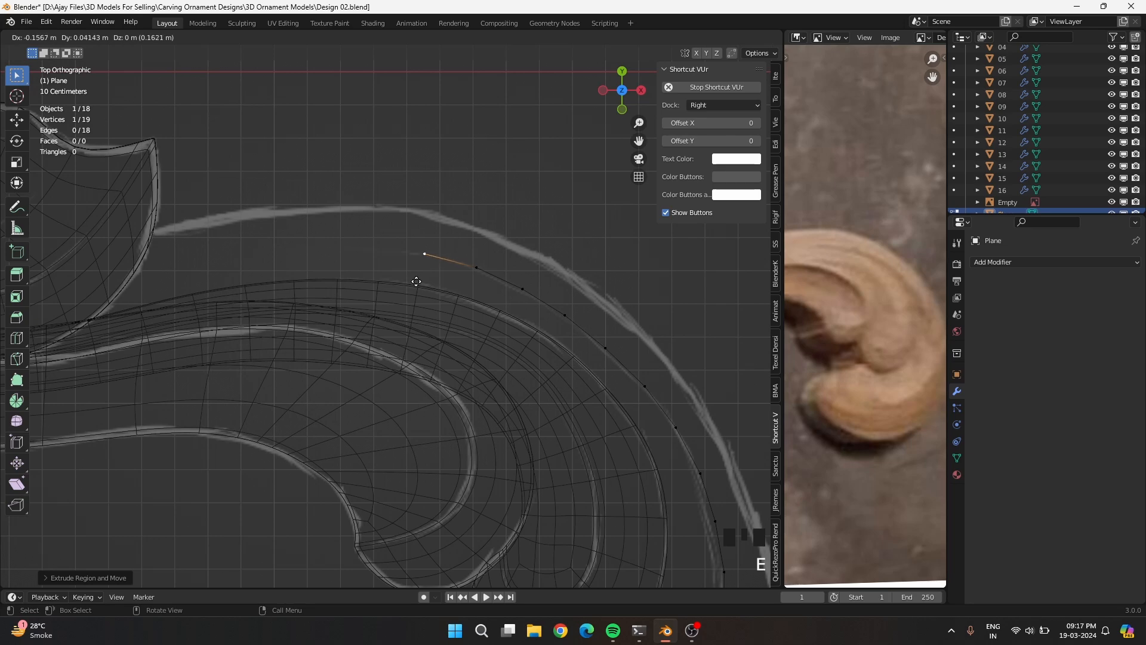
{"action": "left_click", "coordinate": [416, 280]}
Extrude five vertices across the arc's top toward the pointed leaf mesh and fine-tune the placement near the chain's end
{"action": "key", "text": "e"}
{"action": "left_click", "coordinate": [361, 275]}
{"action": "key", "text": "e"}
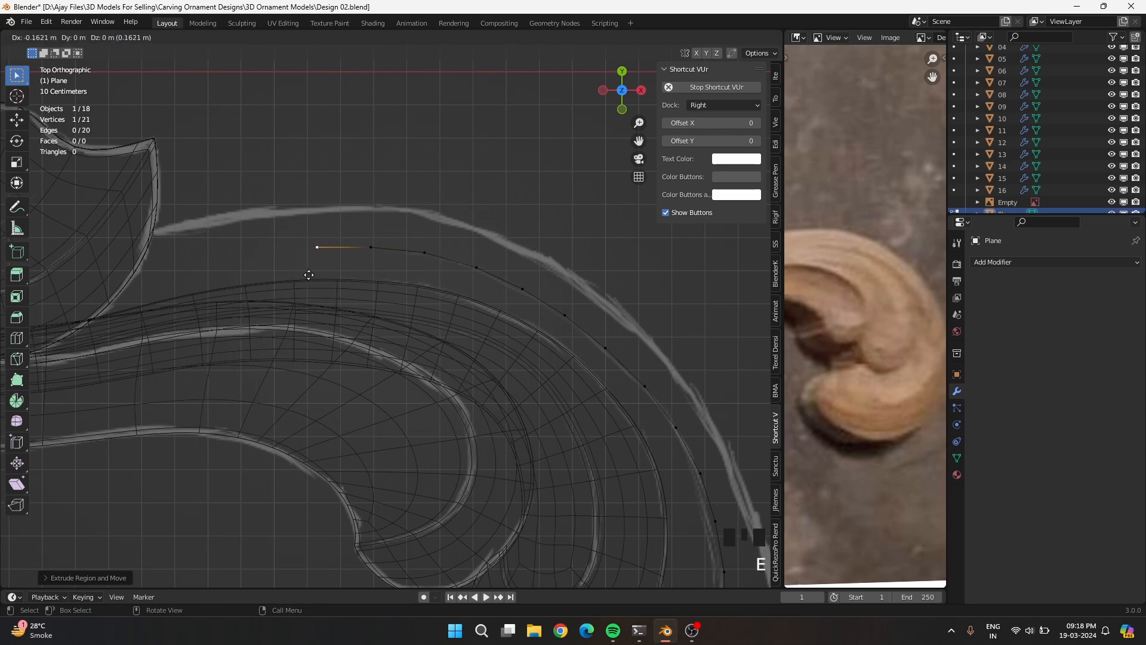
{"action": "left_click", "coordinate": [309, 275]}
{"action": "key", "text": "e"}
{"action": "left_click", "coordinate": [255, 281]}
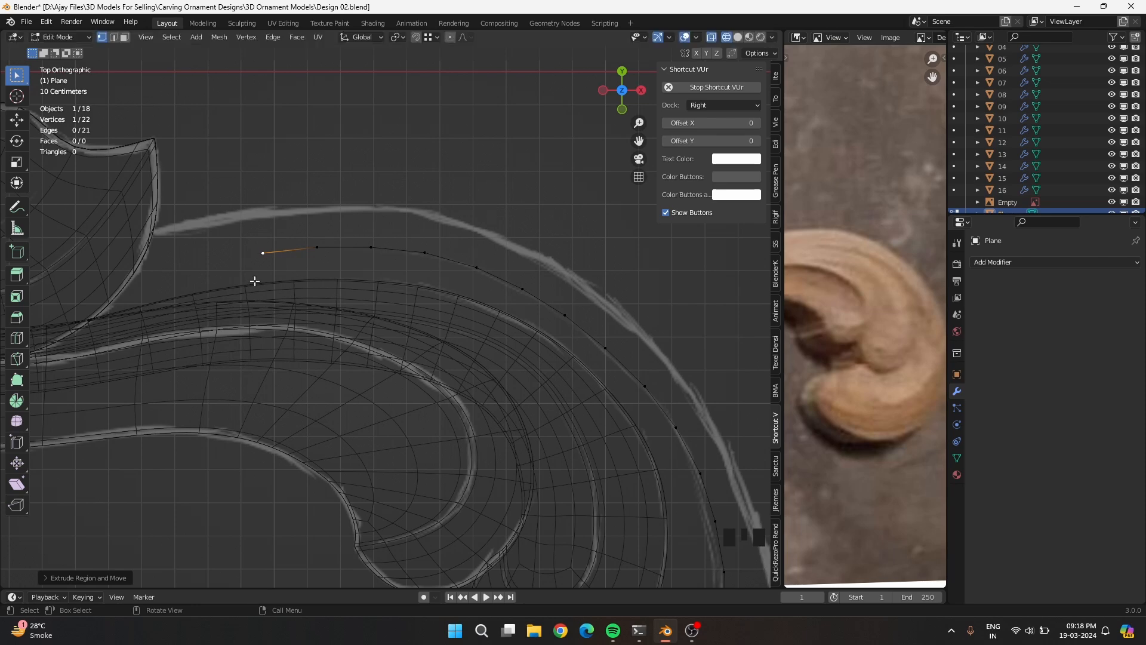
{"action": "key", "text": "e"}
{"action": "left_click", "coordinate": [204, 289]}
{"action": "key", "text": "e"}
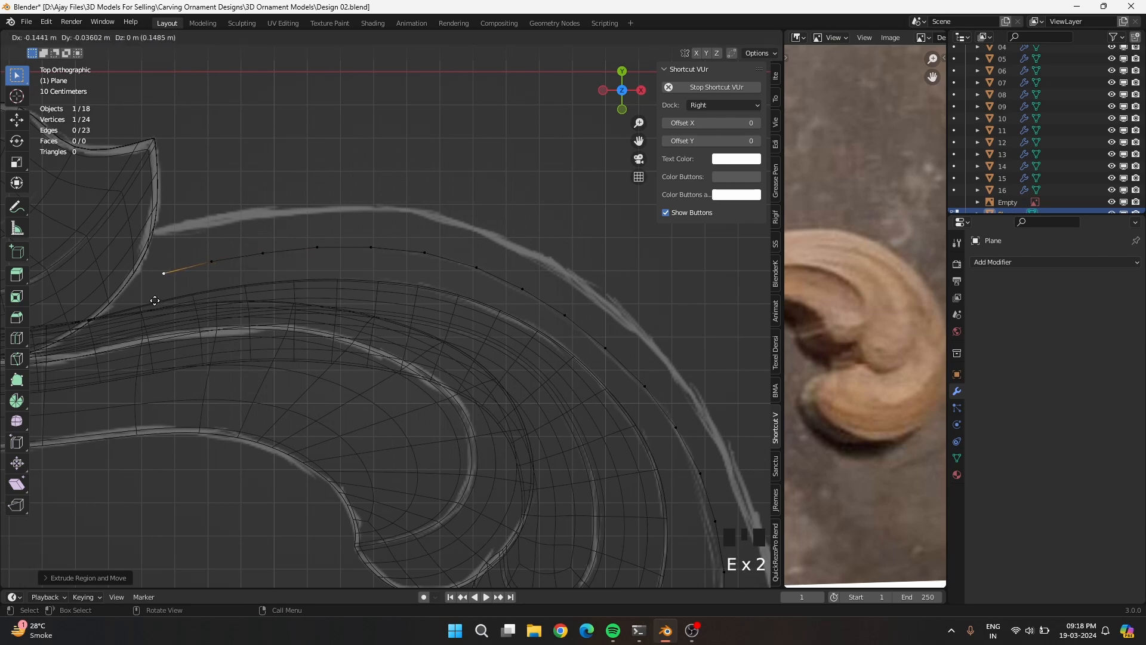
{"action": "left_click", "coordinate": [154, 299]}
{"action": "left_click", "coordinate": [206, 276]}
{"action": "key", "text": "g"}
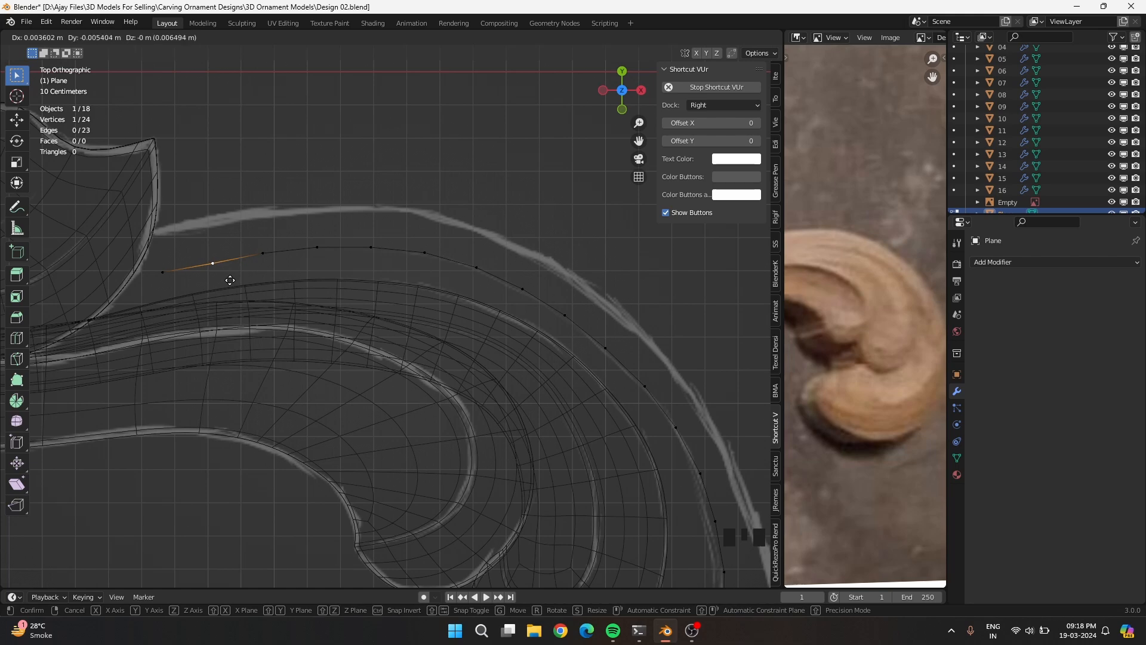
{"action": "left_click", "coordinate": [220, 288]}
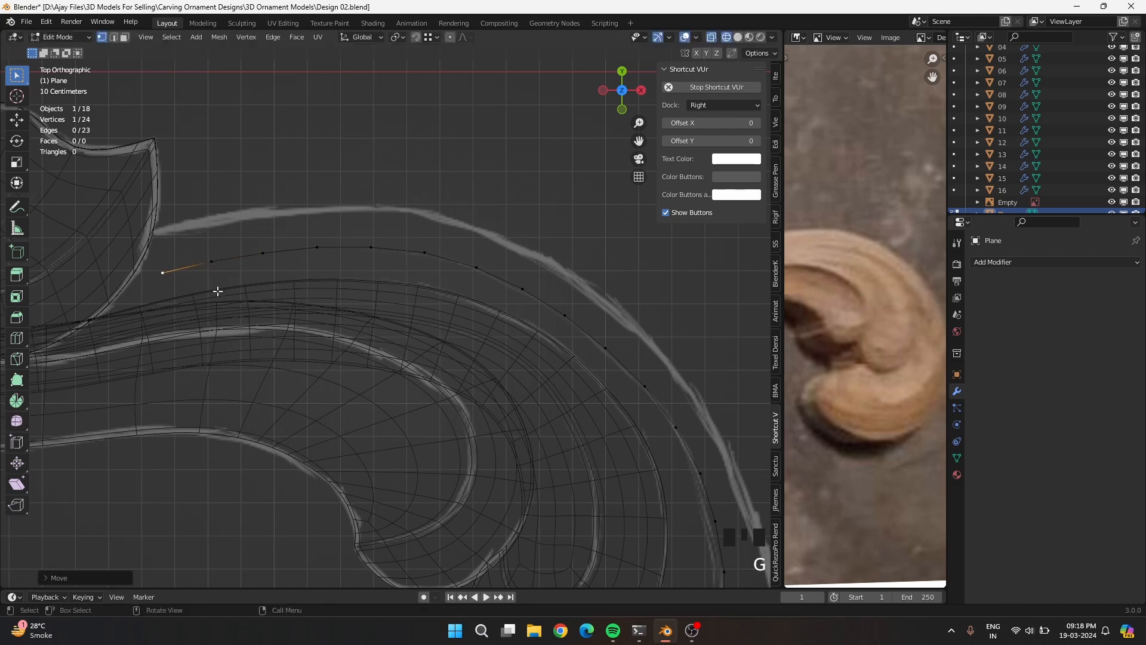
Extrude five more vertices beneath the pointed leaf mesh to the end of the neighbouring strip and adjust the end vertex
{"action": "middle_click_drag", "start_coordinate": [221, 301], "coordinate": [411, 310], "text": "shift"}
{"action": "key", "text": "e"}
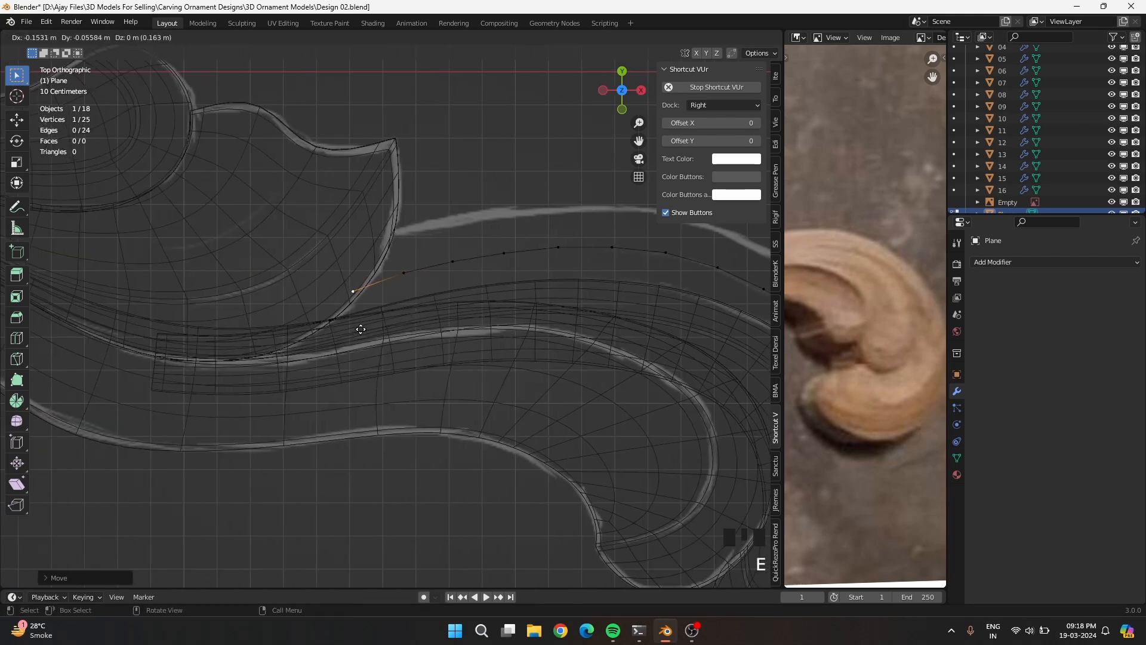
{"action": "left_click", "coordinate": [360, 329]}
{"action": "key", "text": "e"}
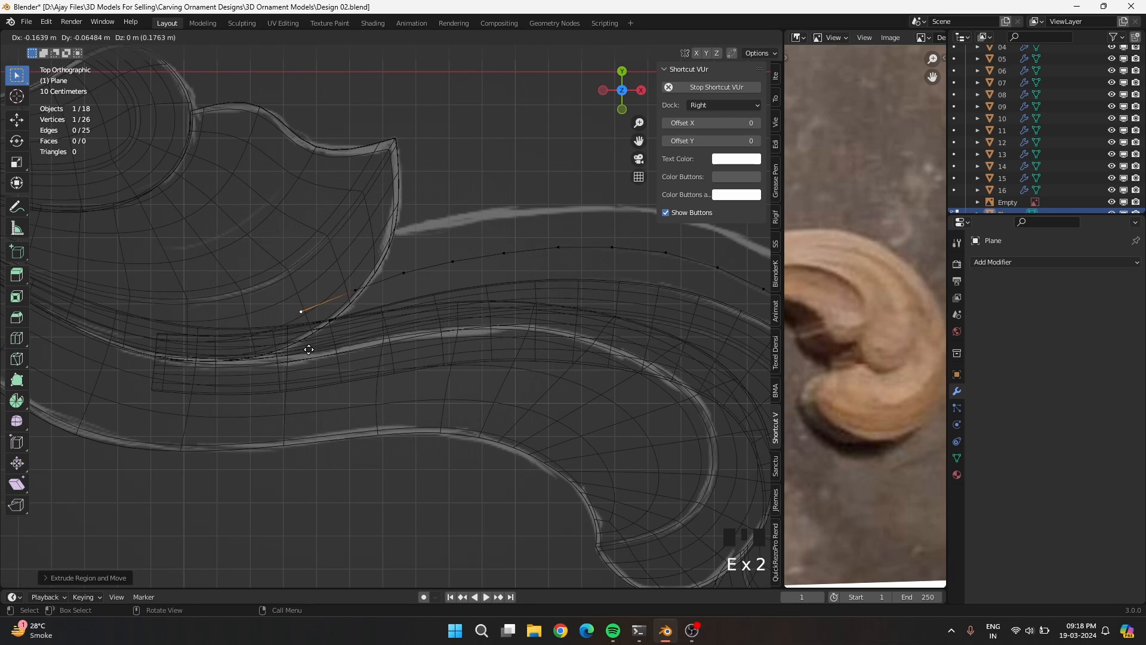
{"action": "left_click", "coordinate": [312, 348]}
{"action": "key", "text": "e"}
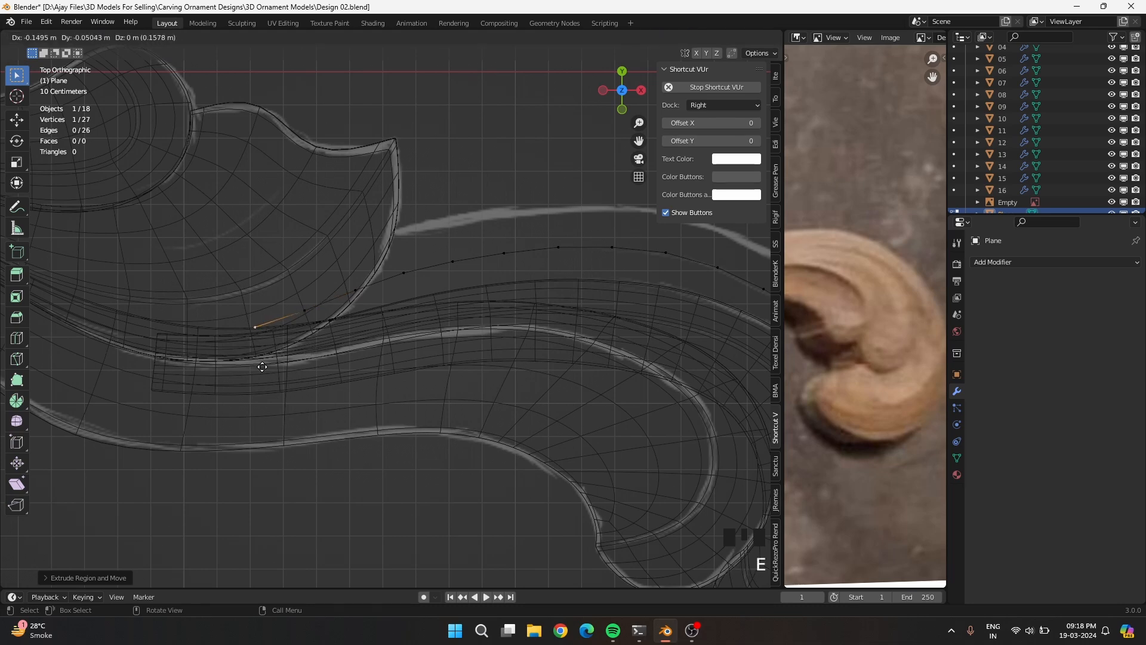
{"action": "left_click", "coordinate": [258, 368]}
{"action": "key", "text": "e"}
{"action": "left_click", "coordinate": [207, 375]}
{"action": "key", "text": "e"}
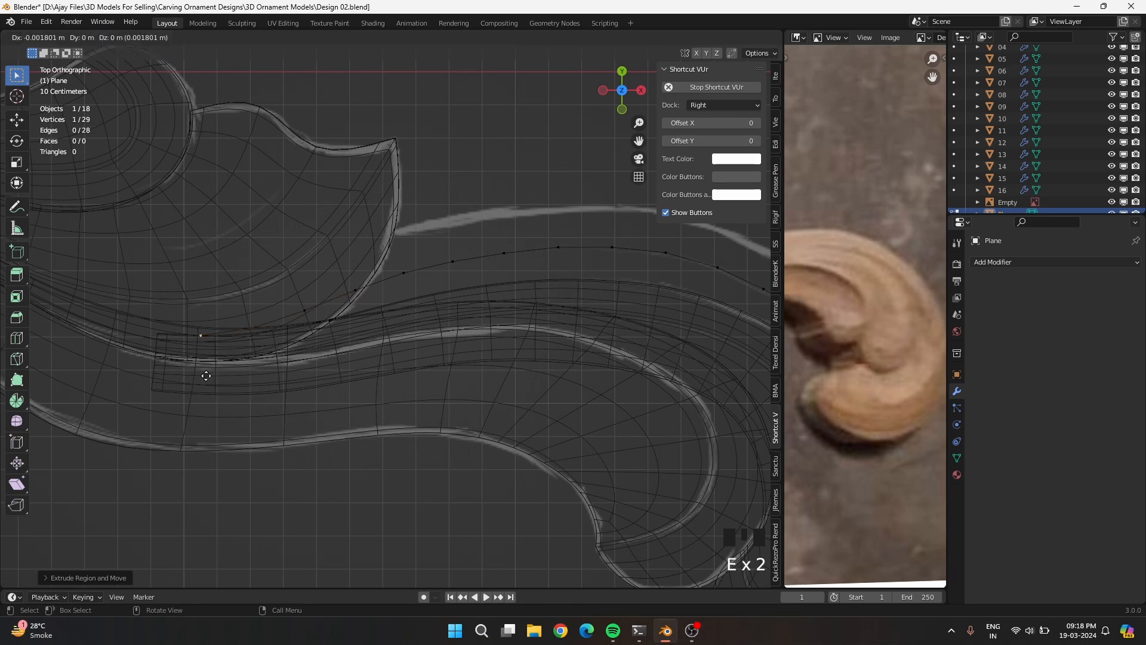
{"action": "left_click", "coordinate": [159, 376]}
{"action": "key", "text": "g"}
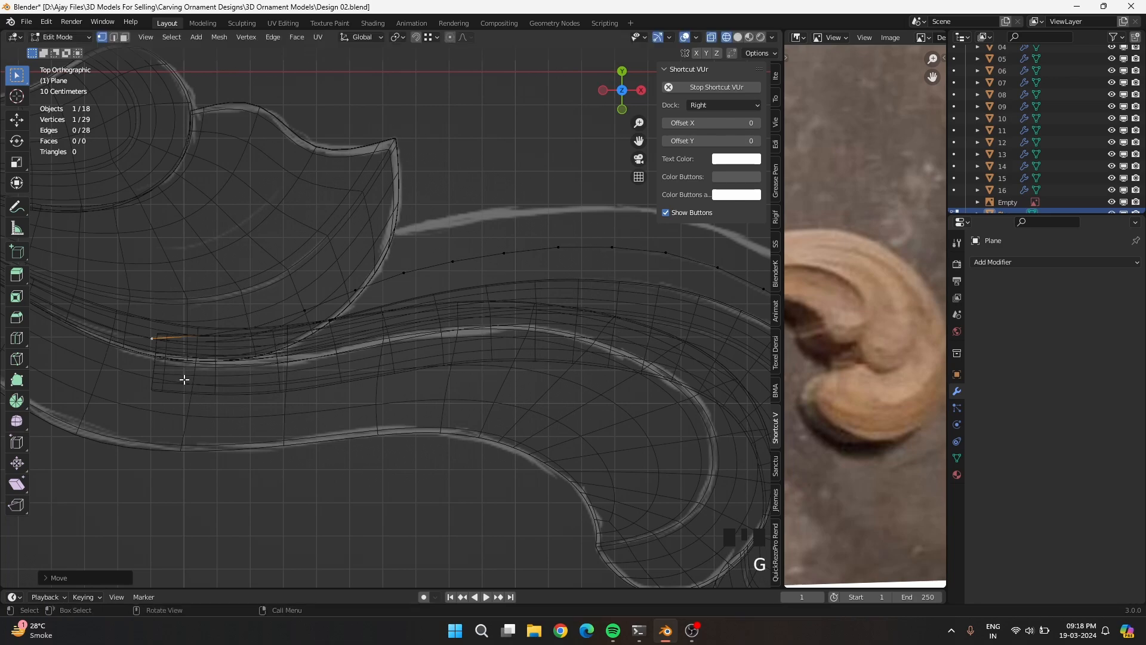
{"action": "left_click", "coordinate": [185, 379]}
Select the whole vertex chain and extrude it inward toward the neighbouring scroll mesh to form a strip of faces
{"action": "scroll", "coordinate": [185, 379], "scroll_direction": "down", "scroll_amount": 3}
{"action": "middle_click_drag", "start_coordinate": [185, 378], "coordinate": [436, 364], "text": "shift"}
{"action": "scroll", "coordinate": [362, 417], "scroll_direction": "up", "scroll_amount": 6}
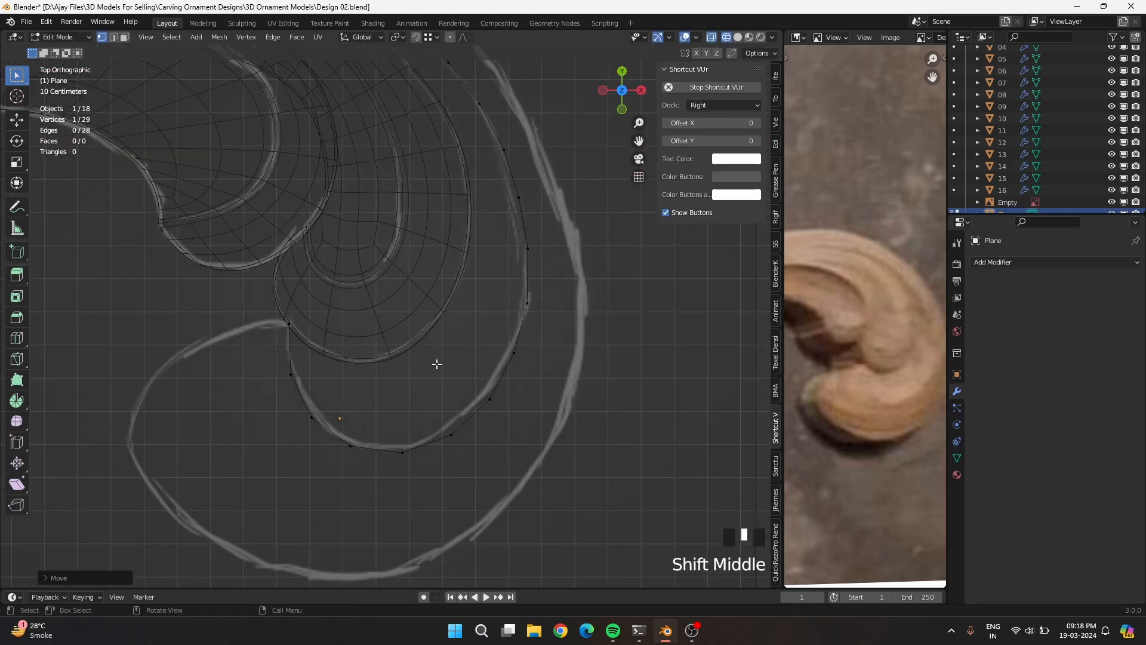
{"action": "key", "text": "a"}
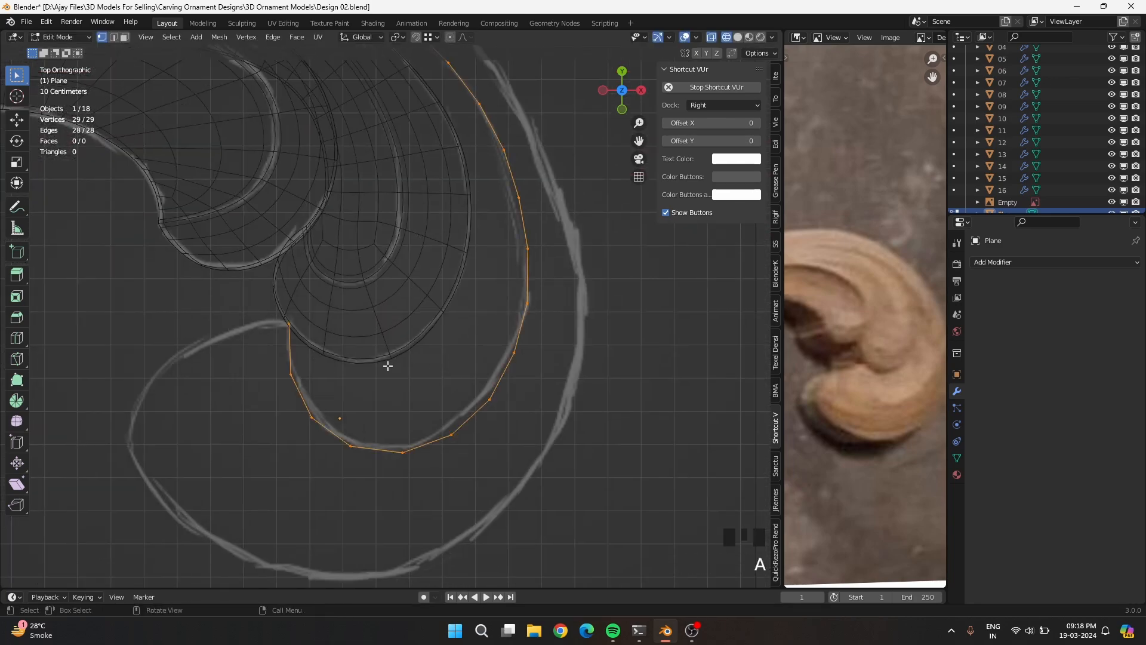
{"action": "key", "text": "e"}
{"action": "left_click", "coordinate": [373, 338]}
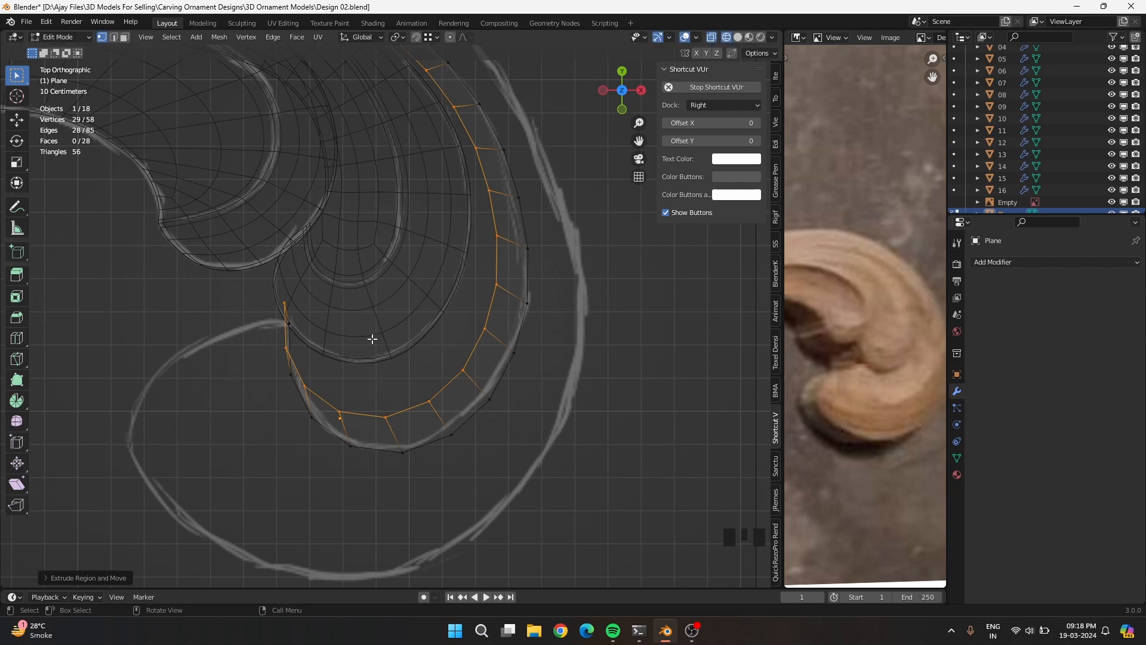
Move the strip's first three inner vertices onto the bottom outline of the neighbouring scroll mesh
{"action": "left_click", "coordinate": [286, 305]}
{"action": "key", "text": "g"}
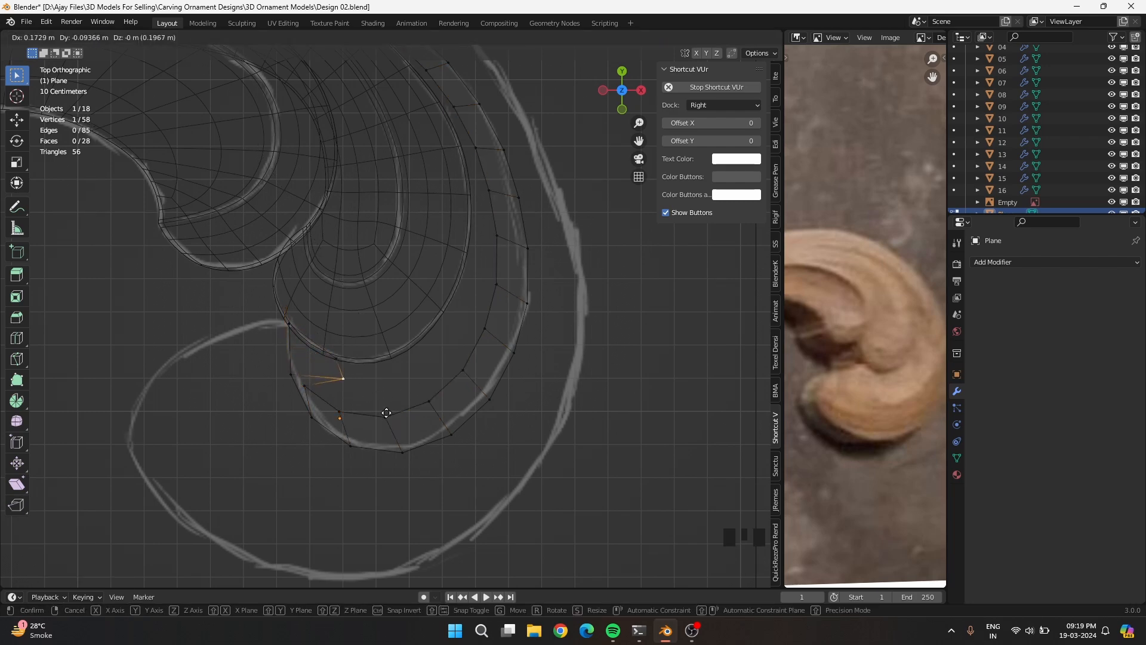
{"action": "left_click", "coordinate": [409, 397]}
{"action": "left_click", "coordinate": [310, 388]}
{"action": "key", "text": "g"}
{"action": "left_click", "coordinate": [412, 369]}
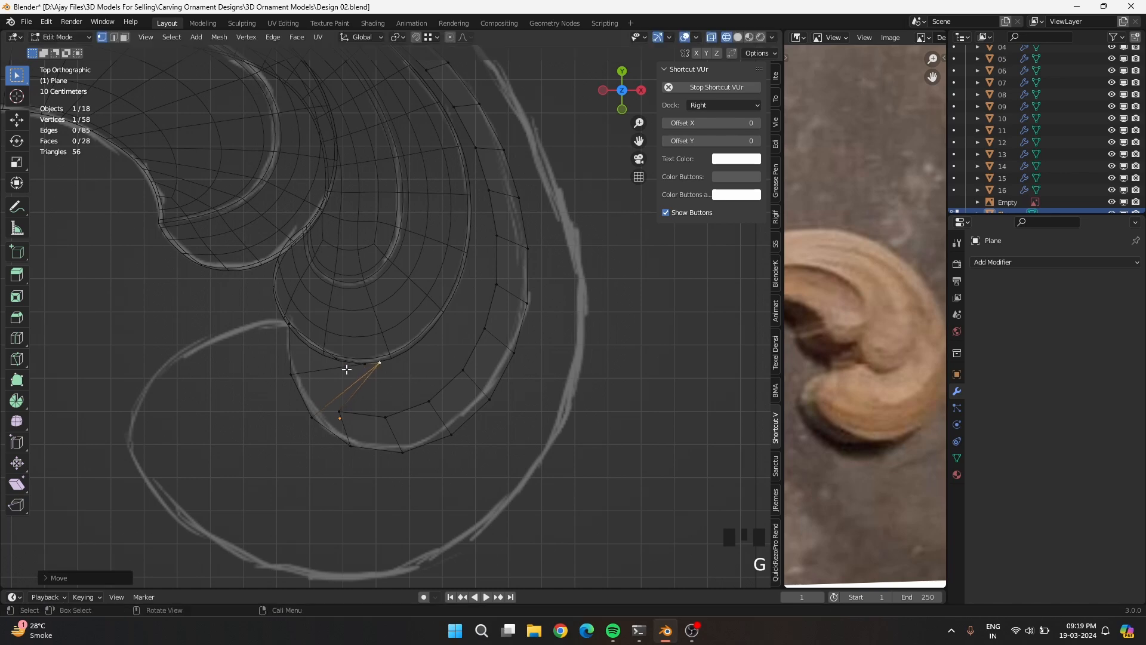
{"action": "left_click", "coordinate": [334, 359]}
{"action": "key", "text": "g"}
{"action": "left_click", "coordinate": [316, 348]}
Shift the second and third inner vertices back along the scroll's bottom outline, closer to the first
{"action": "left_click", "coordinate": [366, 364]}
{"action": "key", "text": "g"}
{"action": "left_click", "coordinate": [344, 362]}
{"action": "left_click", "coordinate": [382, 366]}
{"action": "key", "text": "g"}
{"action": "left_click", "coordinate": [361, 362]}
Slide the inner vertices already on the scroll's bottom outline back toward the strip's starting end
{"action": "left_click", "coordinate": [342, 361]}
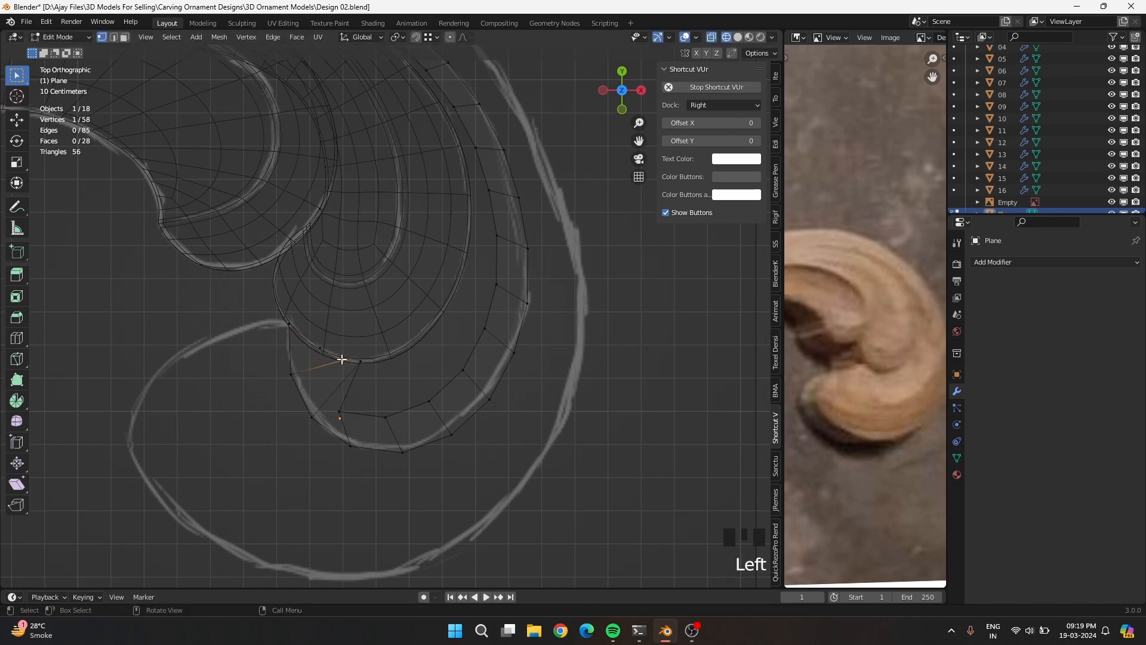
{"action": "key", "text": "g"}
{"action": "left_click", "coordinate": [332, 355]}
{"action": "left_click", "coordinate": [321, 349]}
{"action": "key", "text": "g"}
{"action": "left_click", "coordinate": [308, 338]}
{"action": "left_click", "coordinate": [359, 361]}
{"action": "key", "text": "g"}
{"action": "left_click", "coordinate": [355, 360]}
Move the next inner vertex up onto the scroll's bottom outline and nudge the vertices beside it along the curve
{"action": "left_click", "coordinate": [351, 410]}
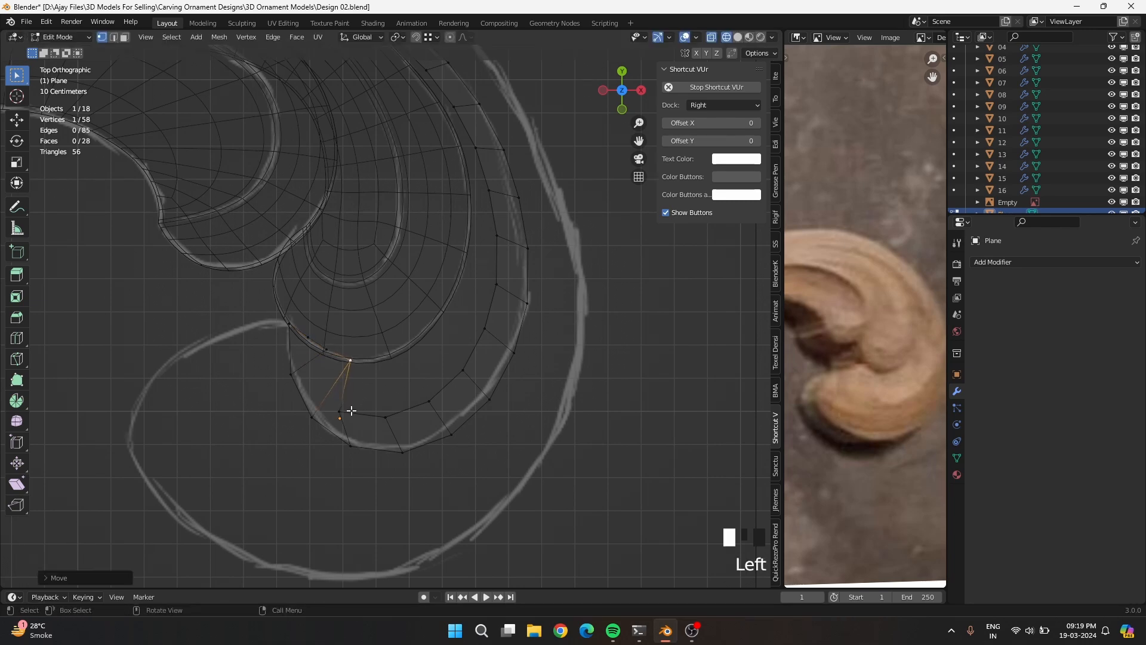
{"action": "key", "text": "g"}
{"action": "left_click", "coordinate": [384, 359]}
{"action": "left_click", "coordinate": [356, 362]}
{"action": "key", "text": "g"}
{"action": "left_click", "coordinate": [348, 359]}
{"action": "left_click", "coordinate": [375, 362]}
{"action": "key", "text": "g"}
{"action": "left_click", "coordinate": [373, 360]}
Place the following inner vertex on the scroll's bottom outline and shift the two vertices before it back toward the strip's start
{"action": "left_click", "coordinate": [389, 413]}
{"action": "key", "text": "g"}
{"action": "left_click", "coordinate": [386, 358]}
{"action": "key", "text": "g"}
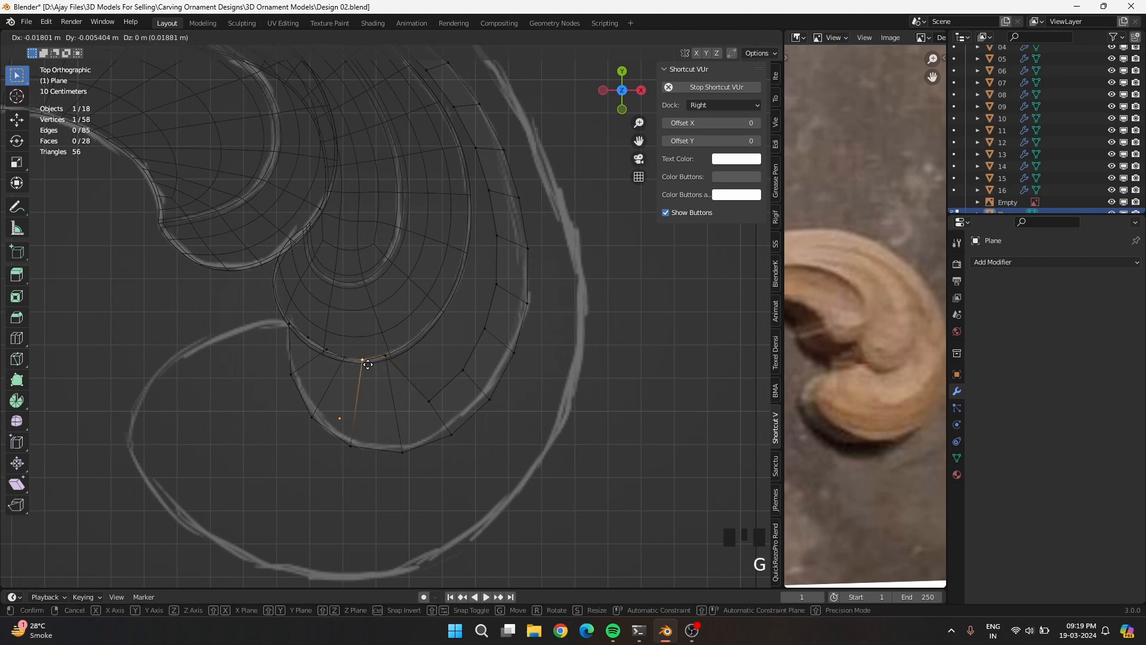
{"action": "left_click", "coordinate": [371, 361]}
{"action": "left_click", "coordinate": [350, 363]}
{"action": "key", "text": "g"}
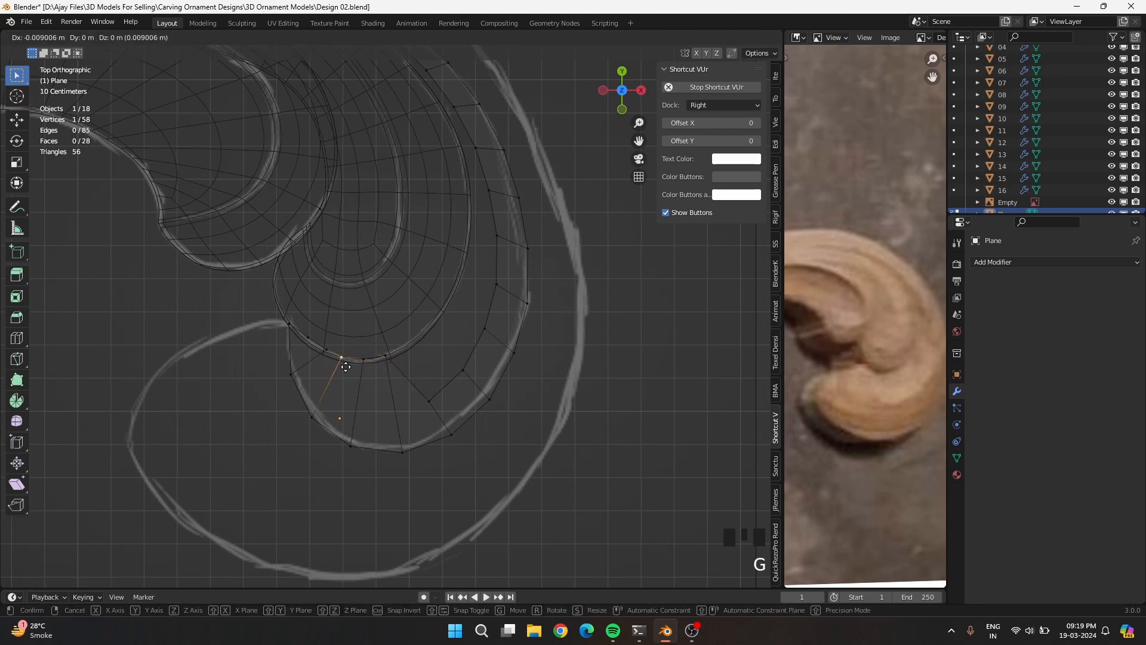
{"action": "left_click", "coordinate": [346, 367]}
Nudge the inner vertices nearest the strip's start back along the scroll outline to even out their spacing
{"action": "left_click", "coordinate": [314, 361]}
{"action": "key", "text": "g"}
{"action": "left_click", "coordinate": [311, 361]}
{"action": "left_click", "coordinate": [305, 348]}
{"action": "key", "text": "g"}
{"action": "left_click", "coordinate": [303, 347]}
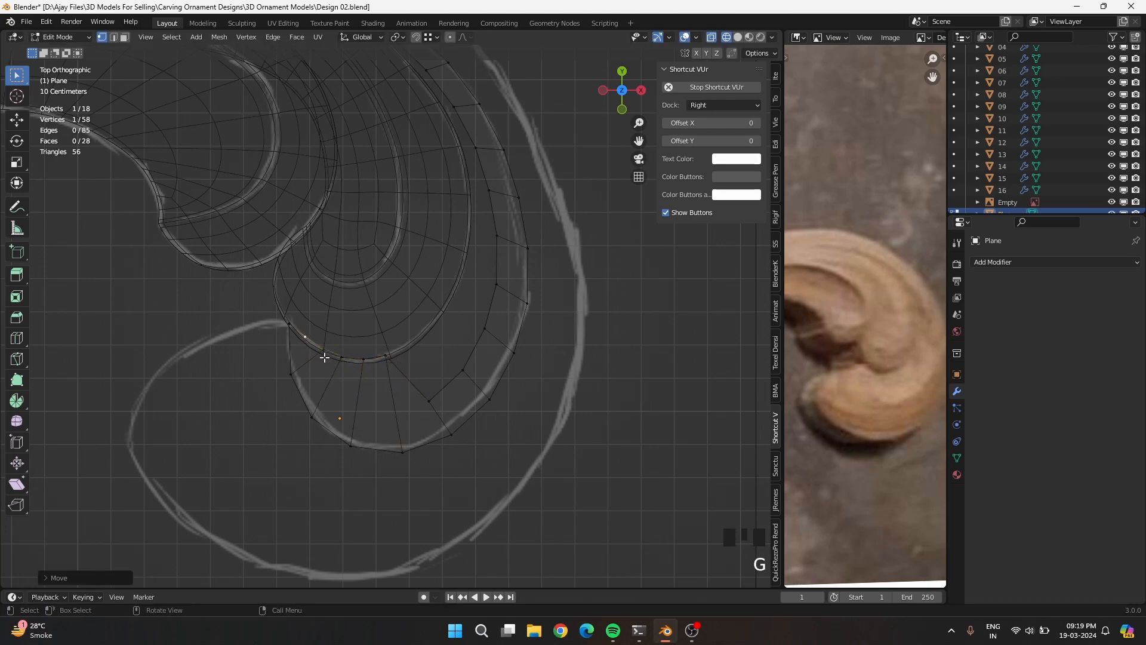
{"action": "left_click", "coordinate": [324, 357]}
{"action": "key", "text": "g"}
{"action": "left_click", "coordinate": [320, 355]}
Respace the next three inner vertices evenly along the lowest part of the scroll outline
{"action": "left_click", "coordinate": [348, 368]}
{"action": "key", "text": "g"}
{"action": "left_click", "coordinate": [343, 364]}
{"action": "left_click", "coordinate": [370, 368]}
{"action": "key", "text": "g"}
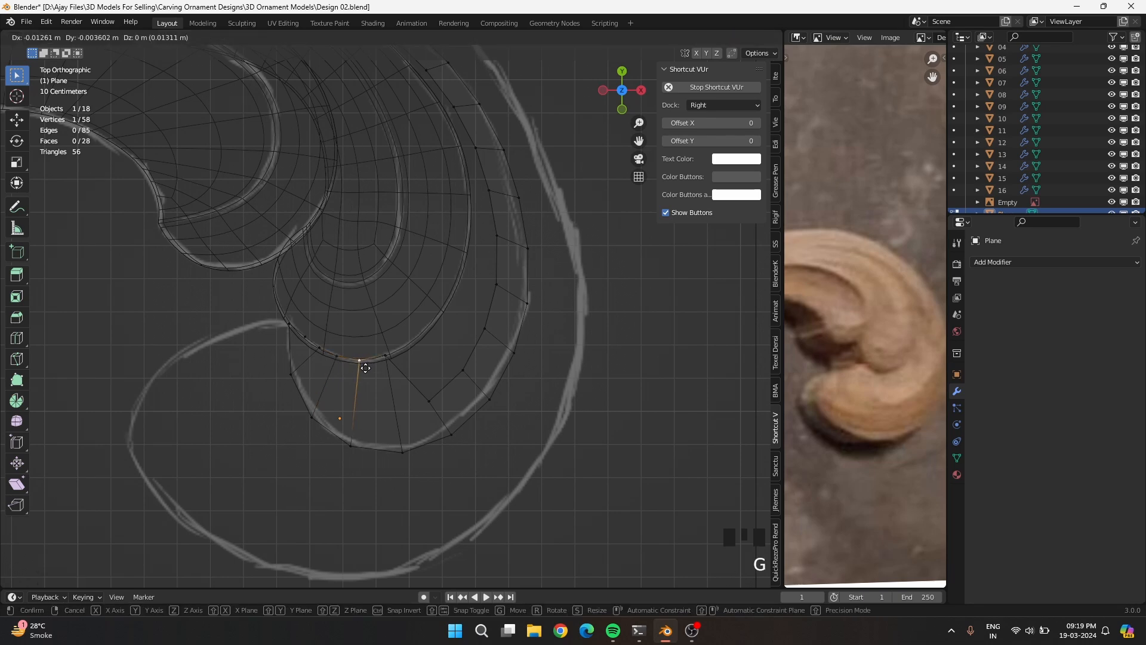
{"action": "left_click", "coordinate": [363, 368]}
{"action": "left_click", "coordinate": [389, 363]}
{"action": "key", "text": "g"}
{"action": "left_click", "coordinate": [383, 367]}
Move the next three inner vertices onto the scroll's lower-right outline and fine-tune the middle one
{"action": "left_click", "coordinate": [425, 397]}
{"action": "key", "text": "g"}
{"action": "left_click", "coordinate": [395, 346]}
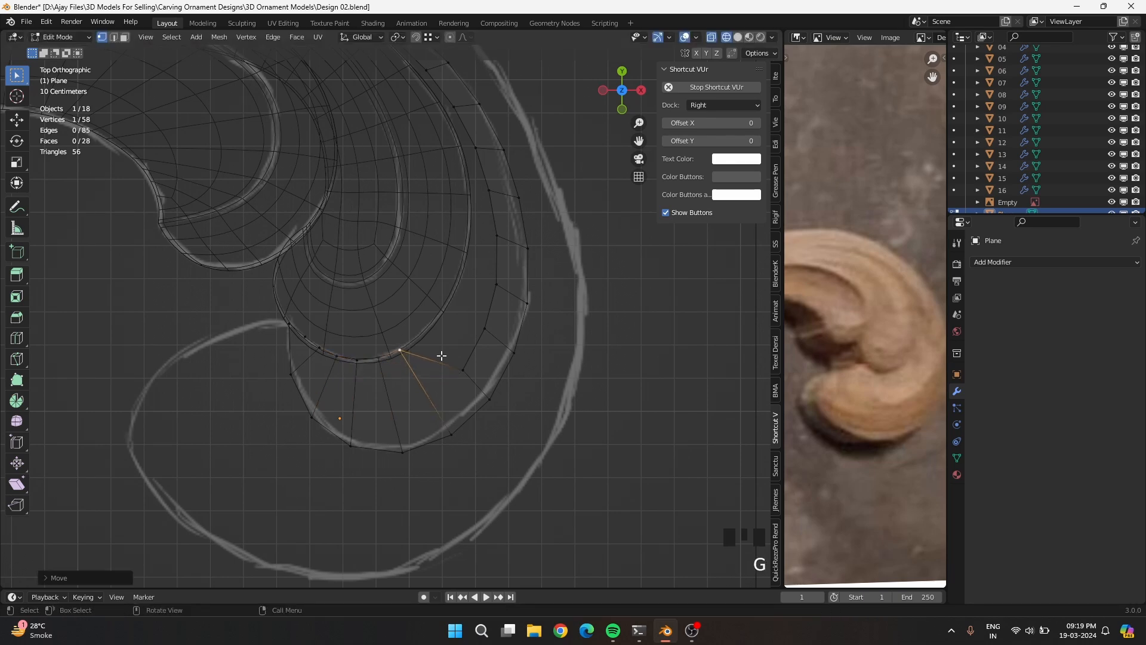
{"action": "left_click", "coordinate": [463, 369]}
{"action": "key", "text": "g"}
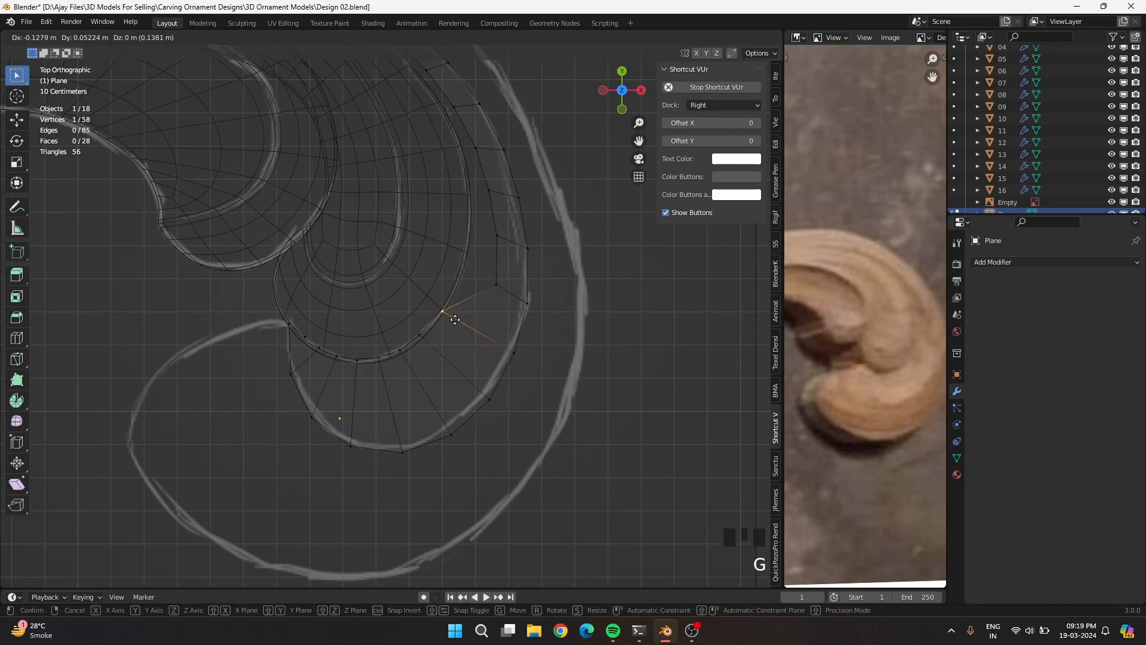
{"action": "left_click", "coordinate": [421, 336]}
{"action": "key", "text": "g"}
{"action": "left_click", "coordinate": [430, 341]}
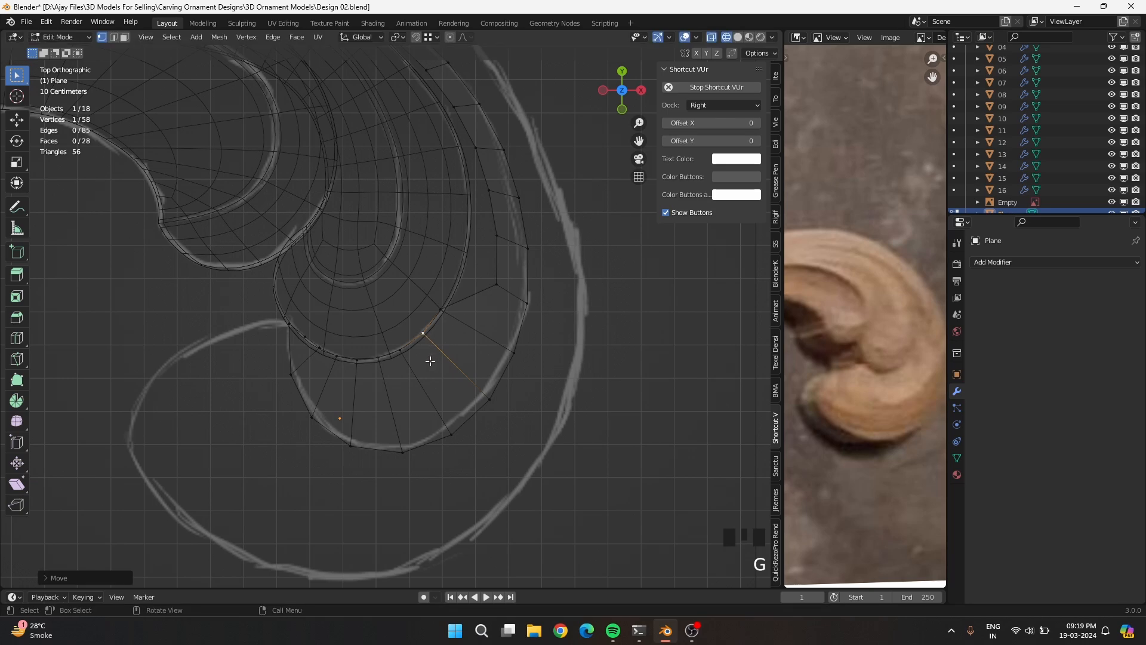
Move the next three inner vertices up the strip onto the scroll's right-hand outline and adjust the middle one
{"action": "left_click", "coordinate": [502, 298]}
{"action": "key", "text": "g"}
{"action": "left_click", "coordinate": [461, 293]}
{"action": "scroll", "coordinate": [476, 320], "scroll_direction": "up", "scroll_amount": 2}
{"action": "left_click", "coordinate": [435, 422]}
{"action": "key", "text": "g"}
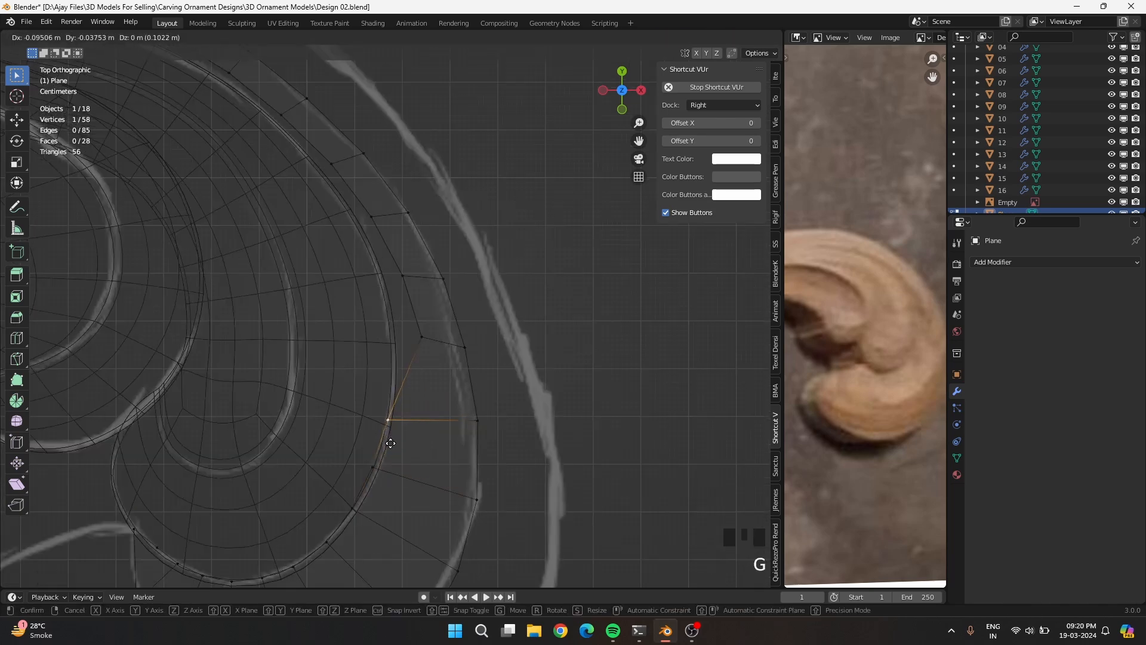
{"action": "left_click", "coordinate": [394, 379]}
{"action": "left_click", "coordinate": [413, 422]}
{"action": "key", "text": "g"}
{"action": "left_click", "coordinate": [416, 419]}
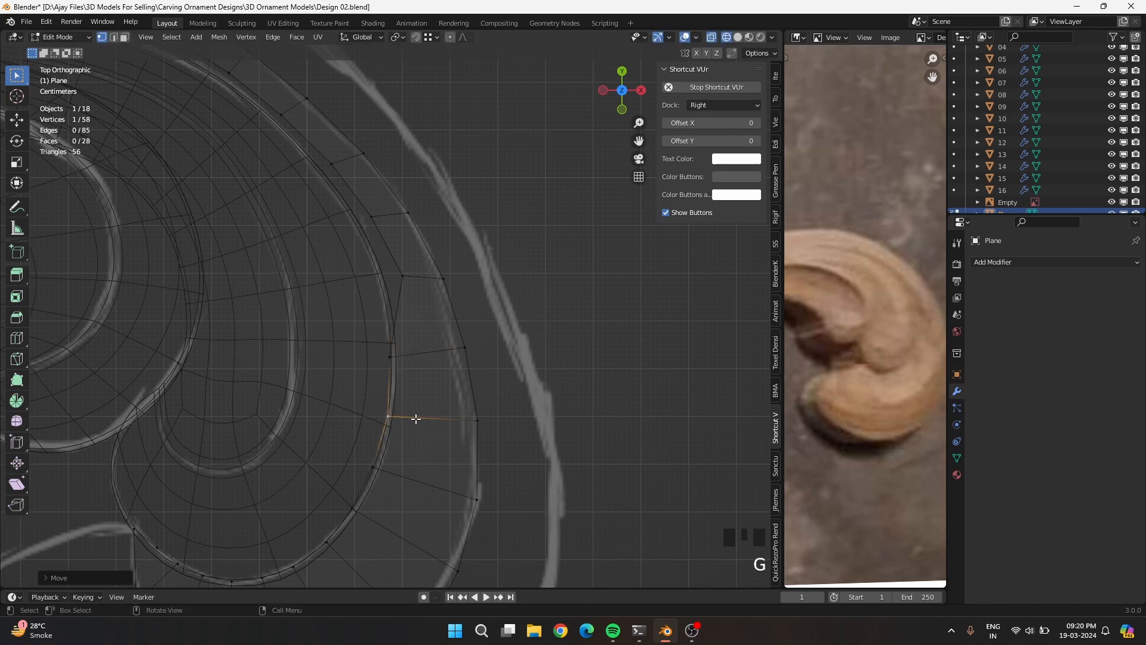
Snug the next inner vertex against the scroll's right-hand outline and nudge the vertex below it
{"action": "left_click", "coordinate": [399, 371]}
{"action": "left_click", "coordinate": [402, 276]}
{"action": "key", "text": "g"}
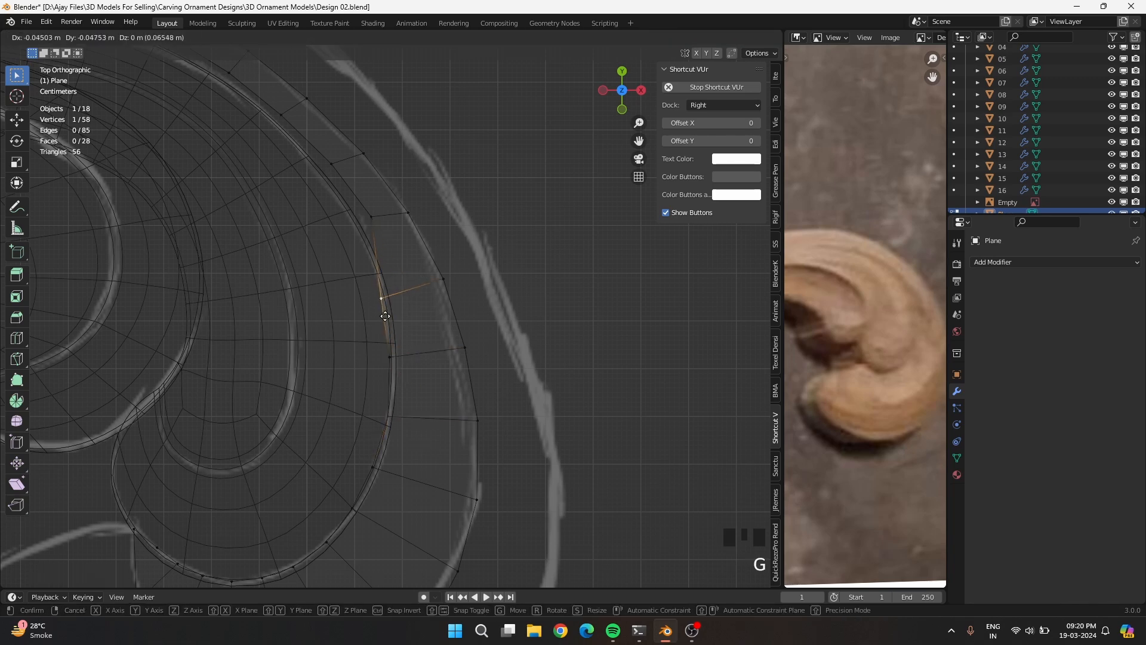
{"action": "left_click", "coordinate": [386, 319]}
{"action": "left_click", "coordinate": [465, 347]}
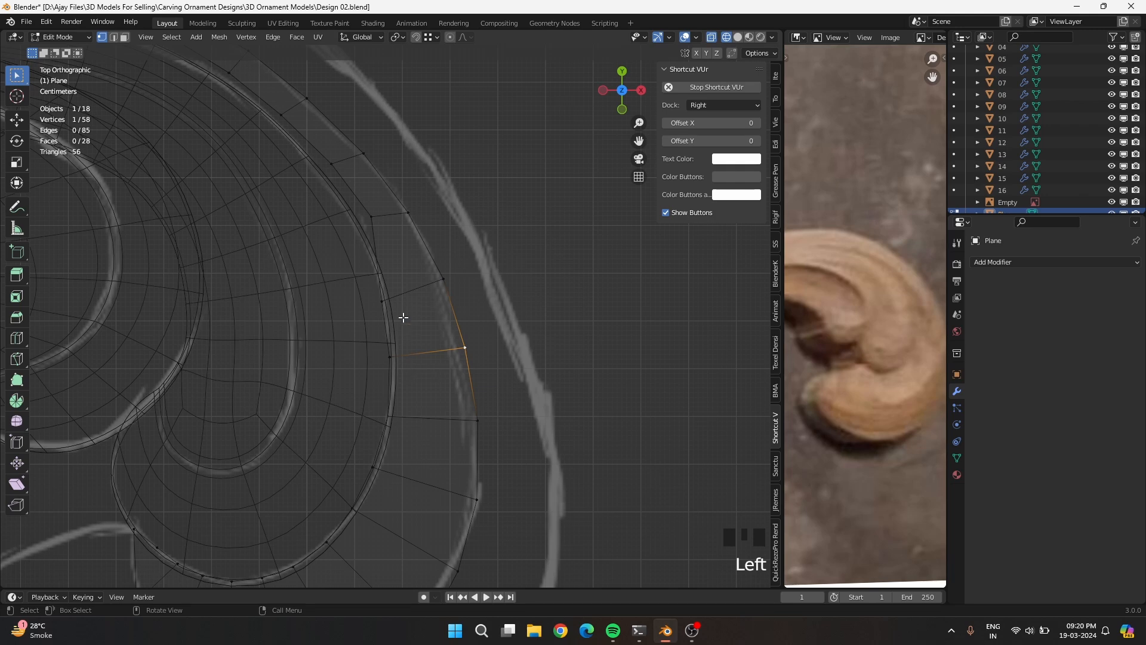
{"action": "key", "text": "g"}
{"action": "middle_click_drag", "start_coordinate": [404, 343], "coordinate": [445, 476], "text": "shift"}
{"action": "left_click", "coordinate": [440, 496]}
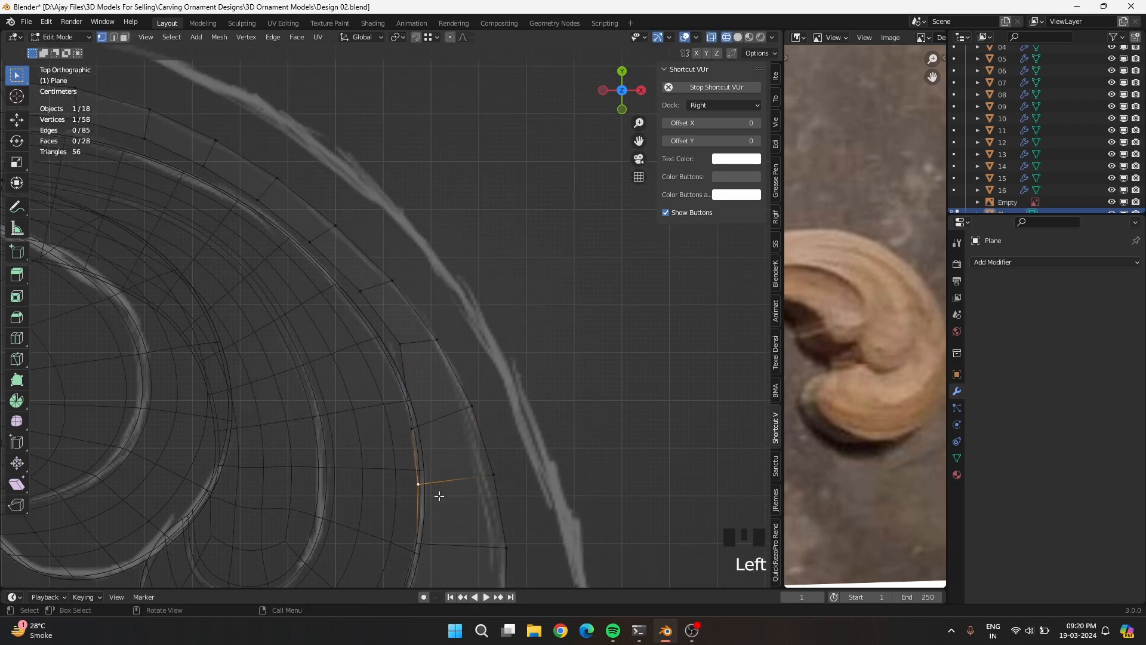
{"action": "key", "text": "g"}
Move the next three inner vertices down onto the scroll's upper-right outline
{"action": "left_click", "coordinate": [366, 377]}
{"action": "key", "text": "g"}
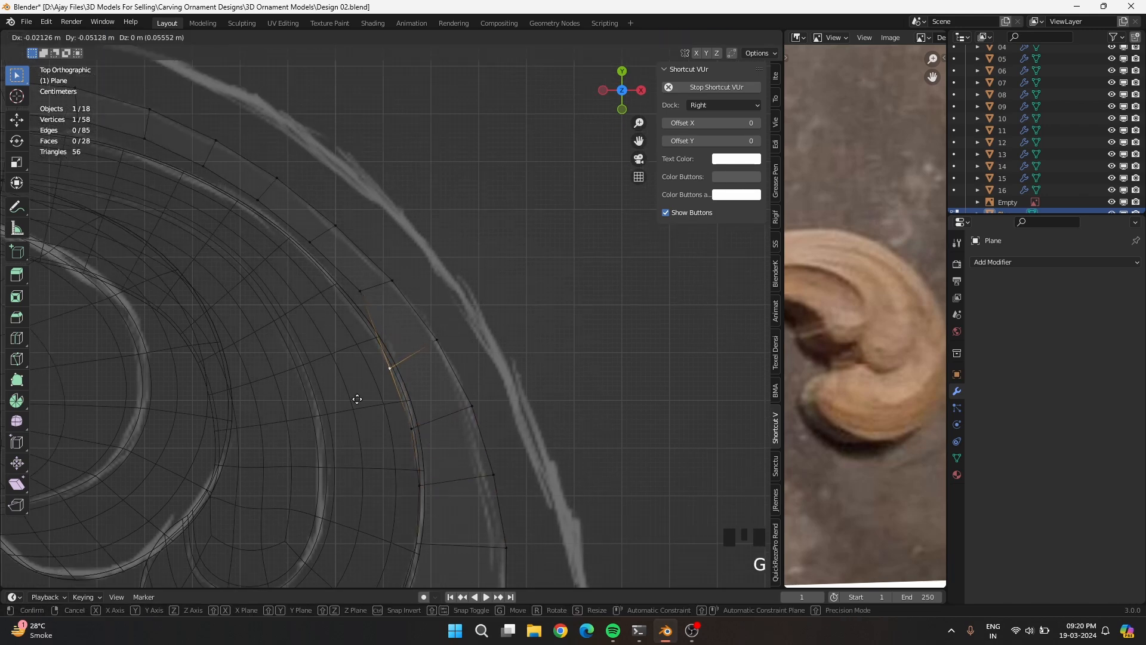
{"action": "left_click", "coordinate": [351, 300]}
{"action": "key", "text": "g"}
{"action": "left_click", "coordinate": [343, 335]}
{"action": "left_click", "coordinate": [306, 261]}
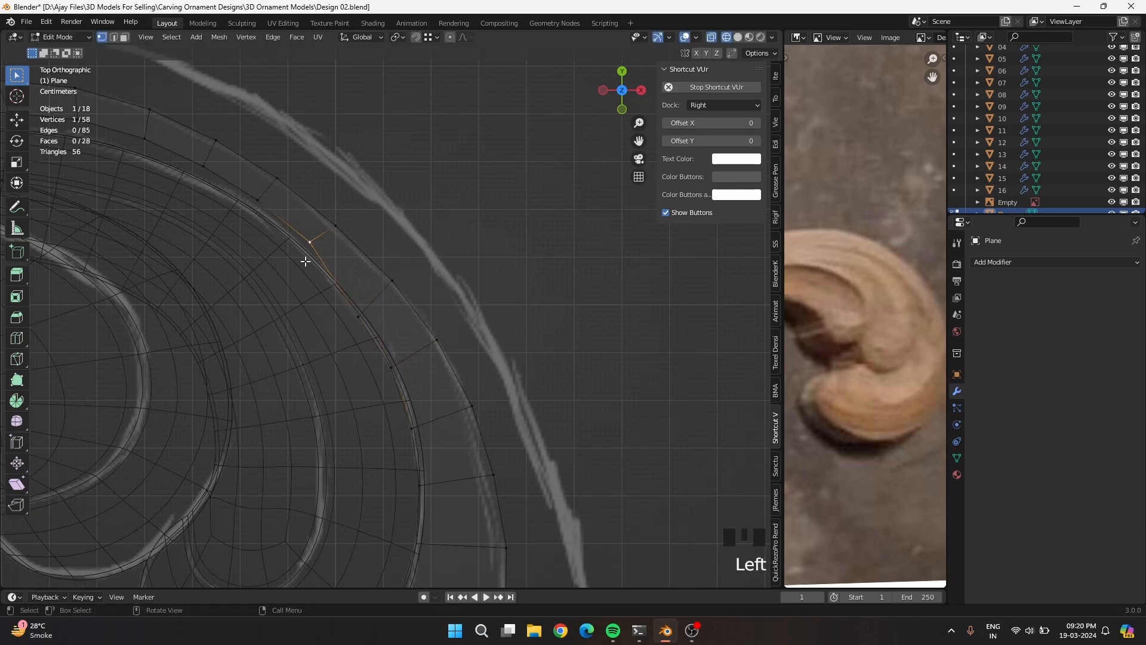
{"action": "key", "text": "g"}
{"action": "left_click", "coordinate": [303, 280]}
Fine-tune the last two placed inner vertices so they follow the scroll's upper-right curve
{"action": "left_click", "coordinate": [352, 330]}
{"action": "key", "text": "g"}
{"action": "left_click", "coordinate": [350, 326]}
{"action": "middle_click_drag", "start_coordinate": [330, 341], "coordinate": [402, 471], "text": "shift"}
{"action": "left_click", "coordinate": [390, 392]}
{"action": "key", "text": "g"}
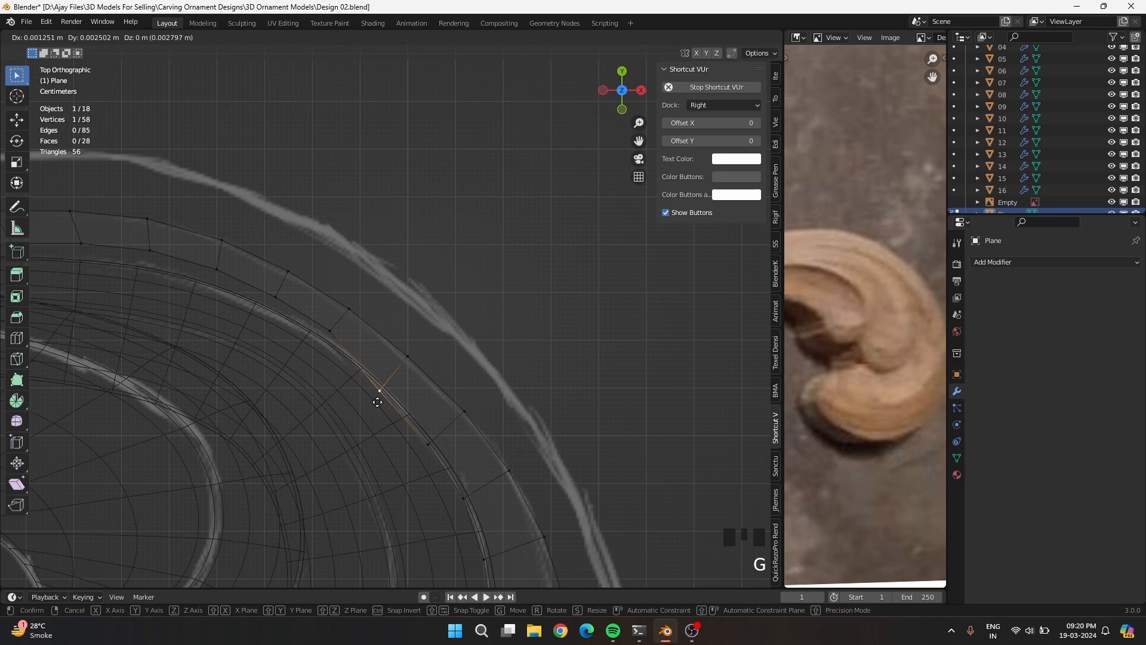
{"action": "left_click", "coordinate": [377, 403]}
Lower the next three inner vertices onto the upper outline of the neighbouring scroll mesh
{"action": "left_click", "coordinate": [321, 342]}
{"action": "key", "text": "g"}
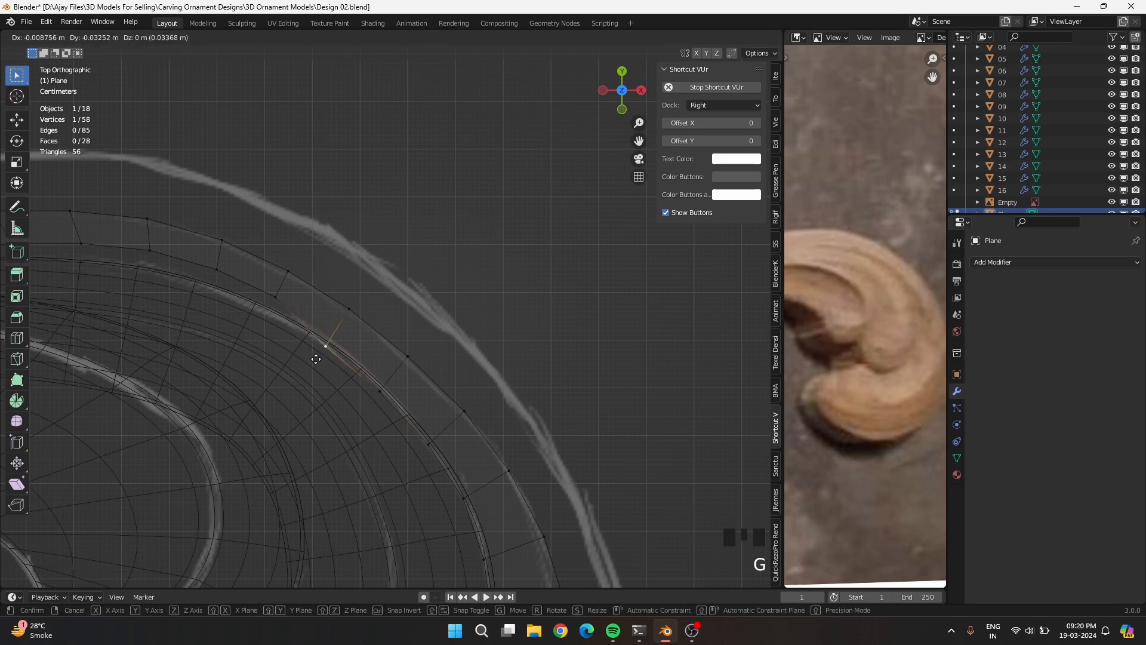
{"action": "left_click", "coordinate": [317, 359]}
{"action": "left_click", "coordinate": [268, 309]}
{"action": "key", "text": "g"}
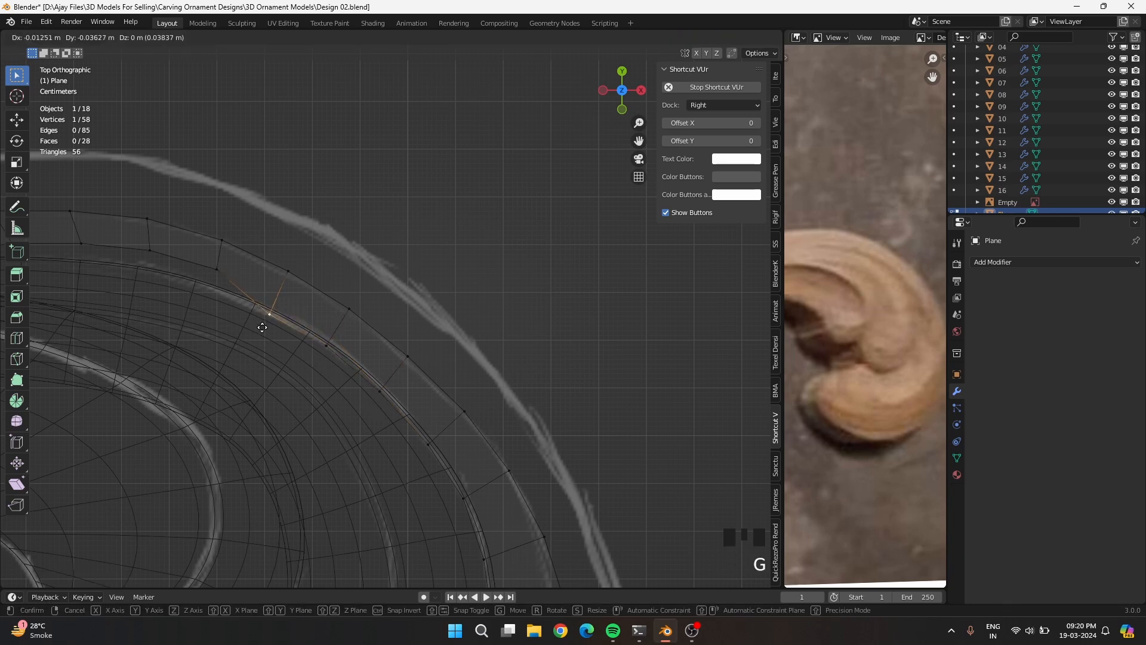
{"action": "left_click", "coordinate": [262, 327]}
{"action": "left_click", "coordinate": [217, 281]}
{"action": "key", "text": "g"}
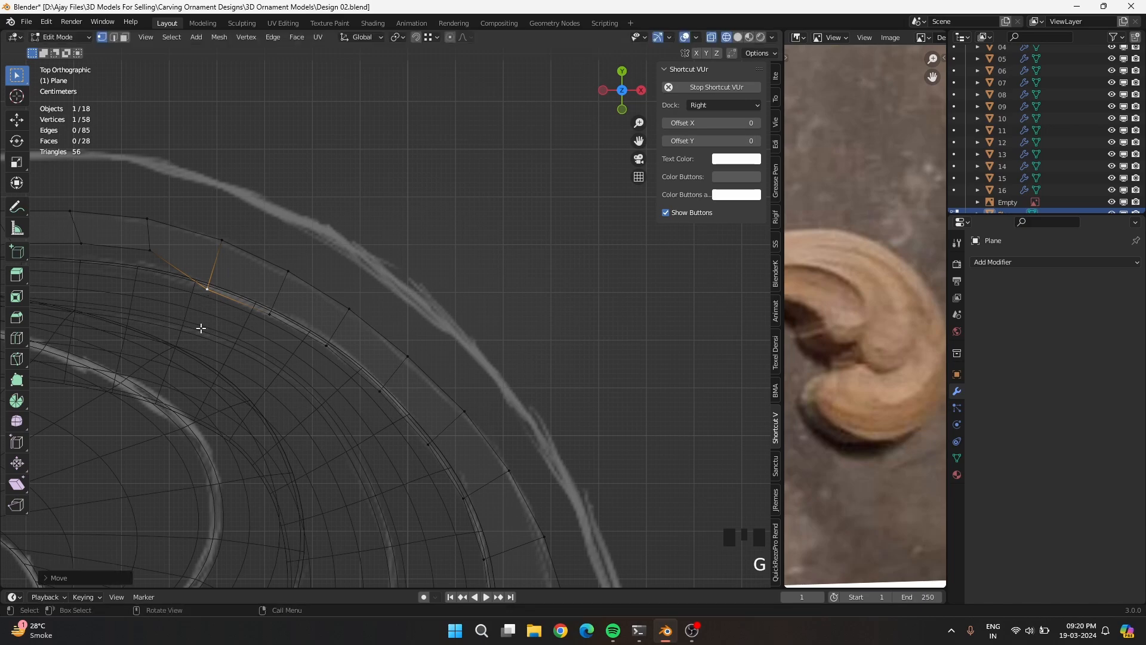
Continue moving the inner vertices onto the neighbouring mesh's edge across the top of the scroll, toward the pointed leaf
{"action": "middle_click_drag", "start_coordinate": [199, 325], "coordinate": [460, 315], "text": "shift"}
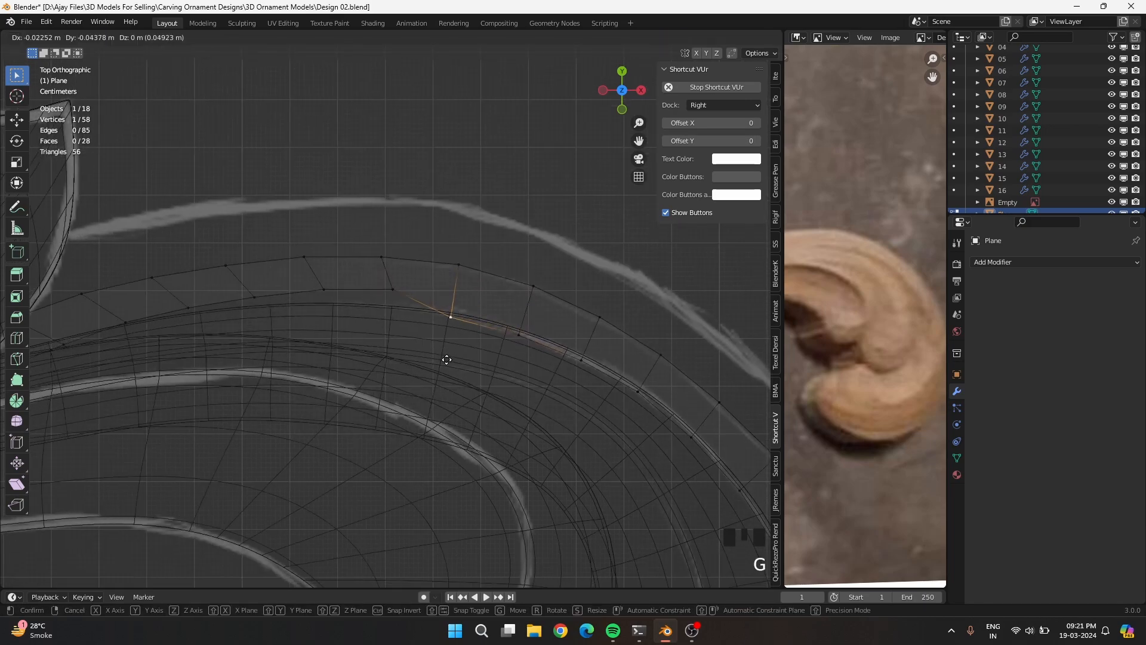
{"action": "left_click", "coordinate": [303, 326]}
{"action": "key", "text": "g"}
{"action": "left_click", "coordinate": [302, 326]}
{"action": "left_click", "coordinate": [260, 316]}
{"action": "key", "text": "g"}
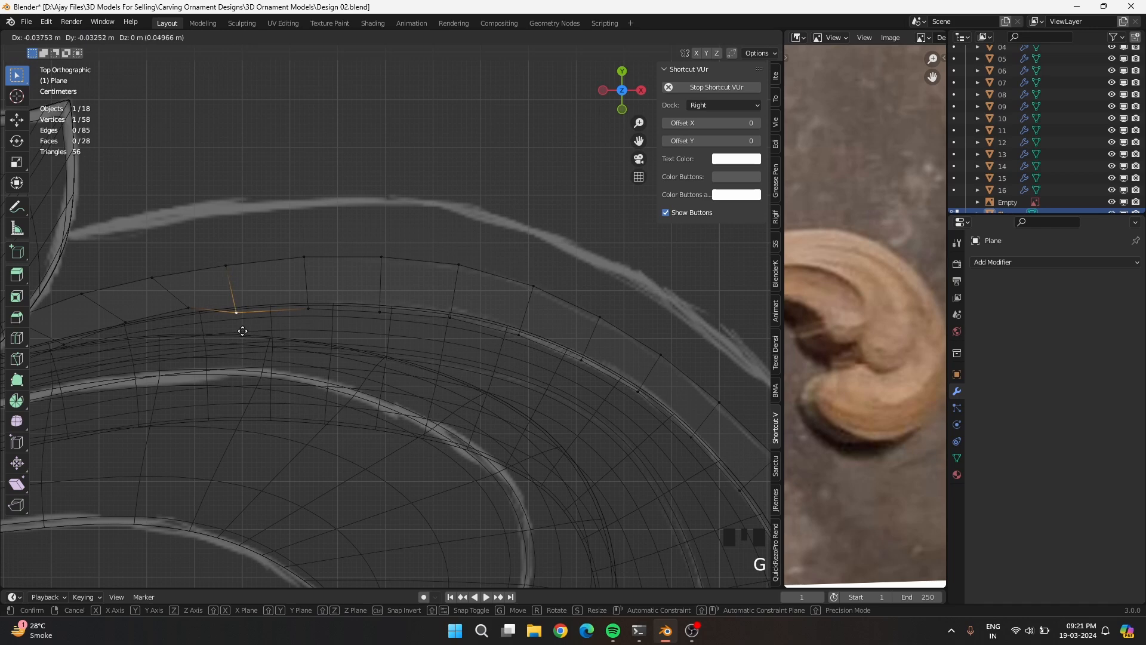
{"action": "left_click", "coordinate": [242, 331]}
{"action": "left_click", "coordinate": [197, 320]}
{"action": "key", "text": "g"}
{"action": "left_click", "coordinate": [168, 338]}
Nudge two of the placed inner vertices to smooth the strip's edge along the scroll's top
{"action": "left_click", "coordinate": [247, 321]}
{"action": "key", "text": "g"}
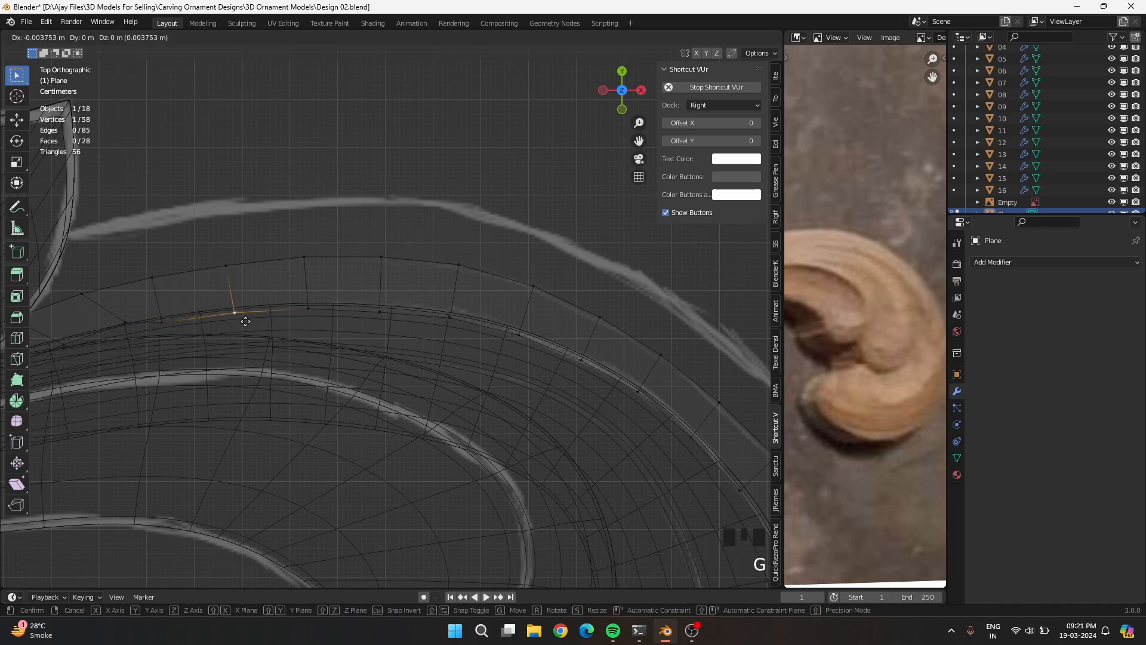
{"action": "middle_click_drag", "start_coordinate": [245, 322], "coordinate": [504, 353], "text": "shift"}
{"action": "left_click", "coordinate": [622, 315]}
{"action": "key", "text": "g"}
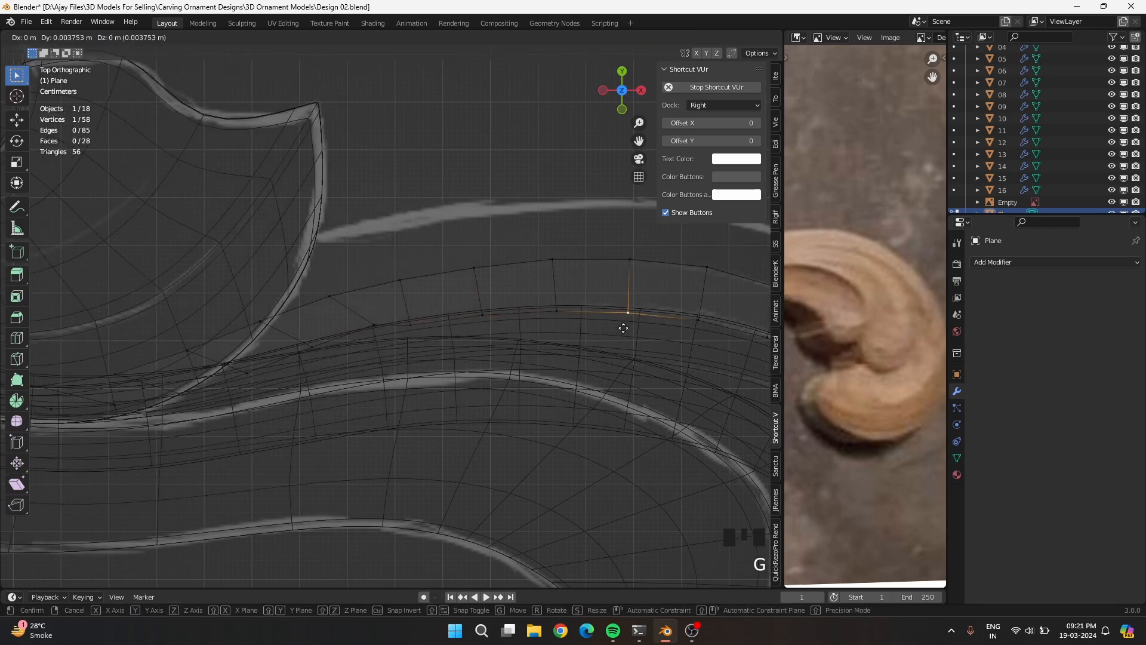
{"action": "left_click", "coordinate": [624, 328]}
Move the next inner vertices approaching and beneath the pointed leaf down toward the neighbouring strip, adjusting the nearby outer vertex
{"action": "left_click", "coordinate": [376, 335]}
{"action": "key", "text": "g"}
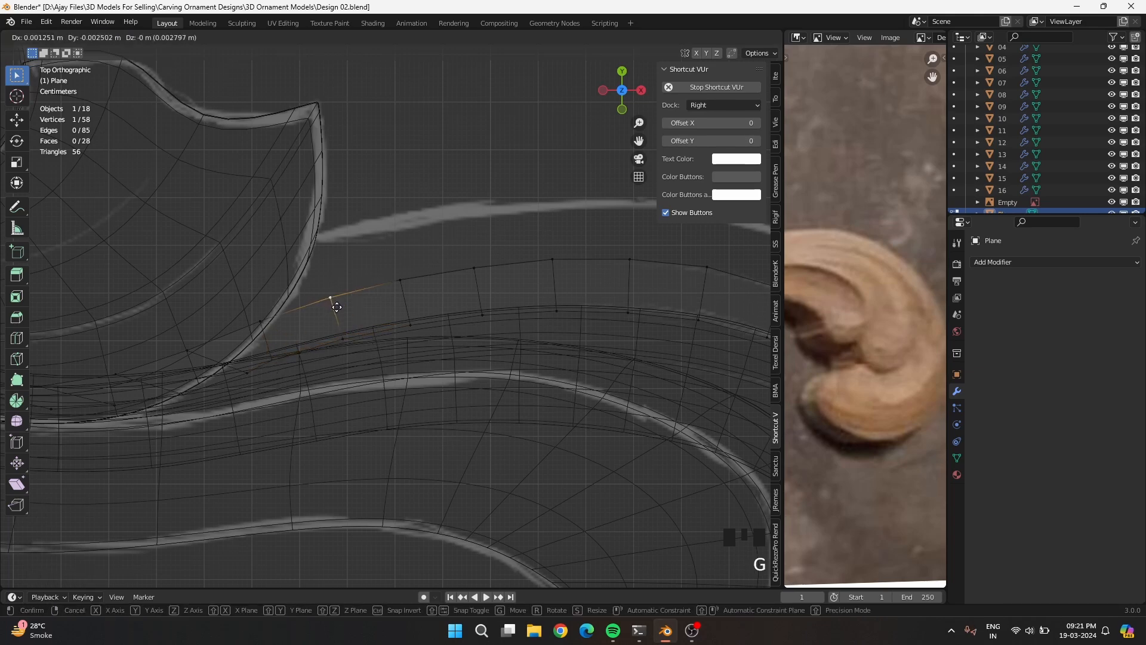
{"action": "left_click", "coordinate": [207, 394]}
{"action": "left_click", "coordinate": [185, 397]}
{"action": "key", "text": "g"}
{"action": "left_click", "coordinate": [133, 412]}
{"action": "left_click", "coordinate": [103, 411]}
{"action": "key", "text": "g"}
{"action": "left_click", "coordinate": [67, 413]}
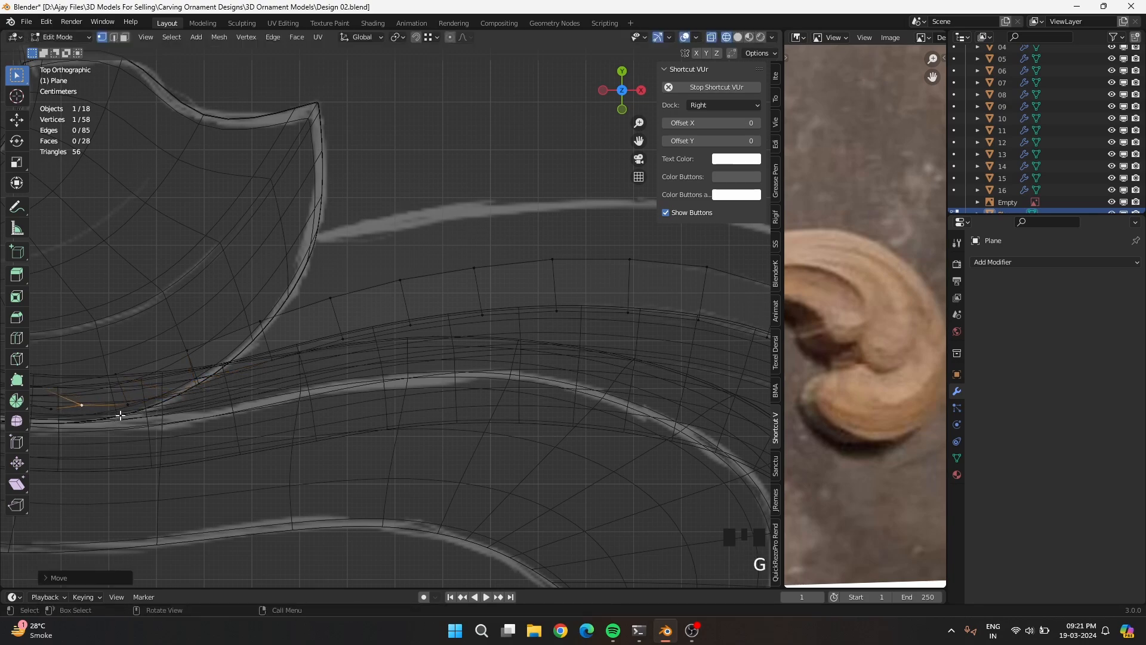
Position the strip's final inner vertices beneath the pointed leaf along the neighbouring strip's edge, out to the strip's end
{"action": "left_click", "coordinate": [210, 392]}
{"action": "key", "text": "g"}
{"action": "middle_click_drag", "start_coordinate": [210, 392], "coordinate": [440, 402], "text": "shift"}
{"action": "left_click", "coordinate": [409, 394]}
{"action": "left_click", "coordinate": [412, 388]}
{"action": "key", "text": "g"}
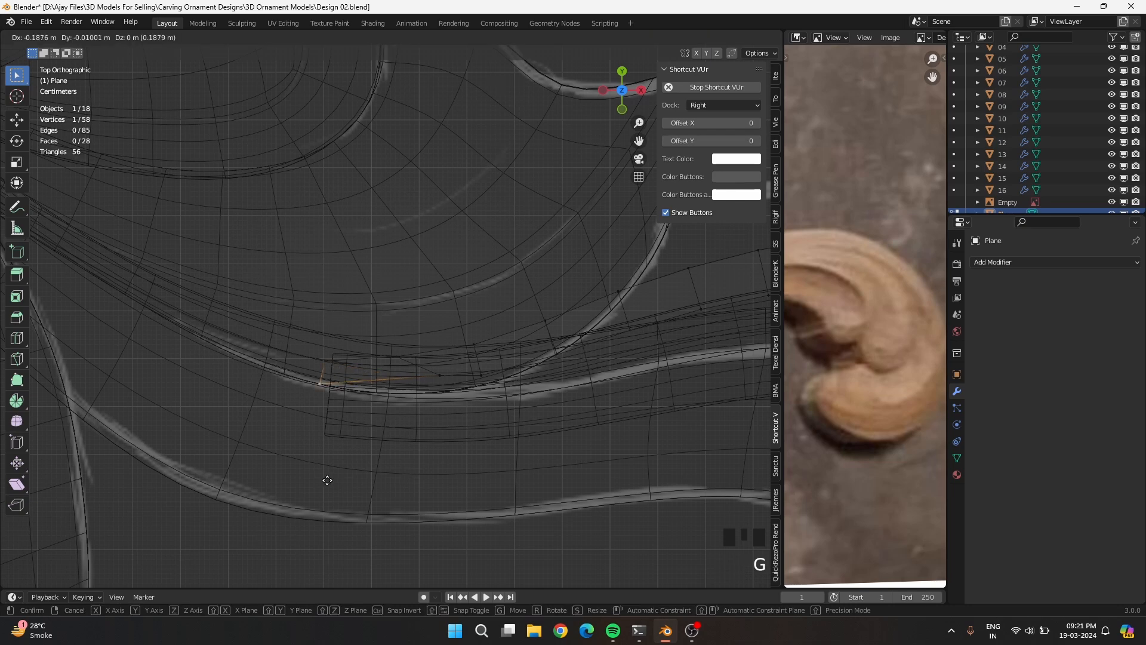
{"action": "key", "text": "g"}
{"action": "left_click", "coordinate": [443, 382]}
{"action": "key", "text": "g"}
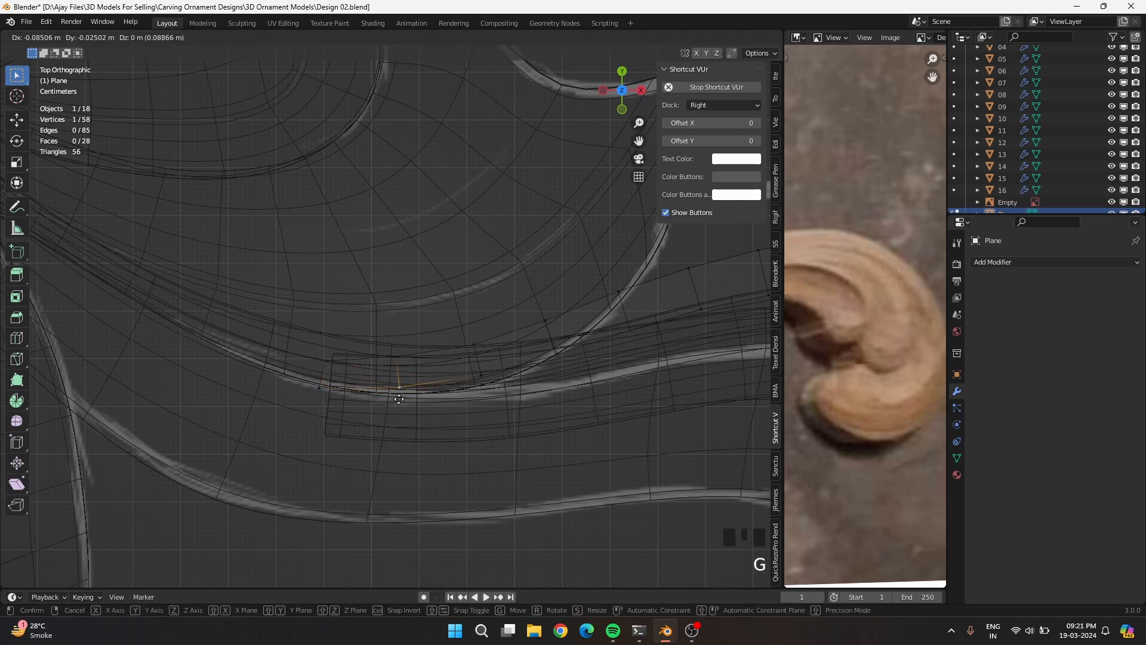
Adjust the third inner vertex from the strip's end with its outer counterpart, and realign both end vertices
{"action": "left_click", "coordinate": [478, 385]}
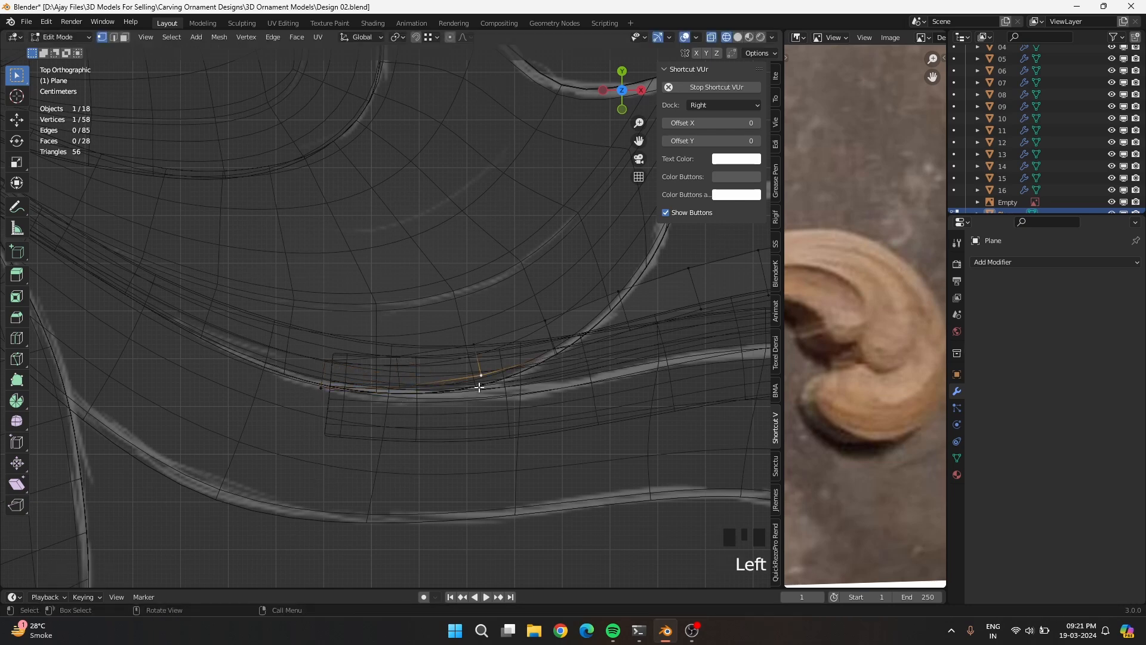
{"action": "key", "text": "g"}
{"action": "left_click", "coordinate": [479, 388]}
{"action": "key", "text": "g"}
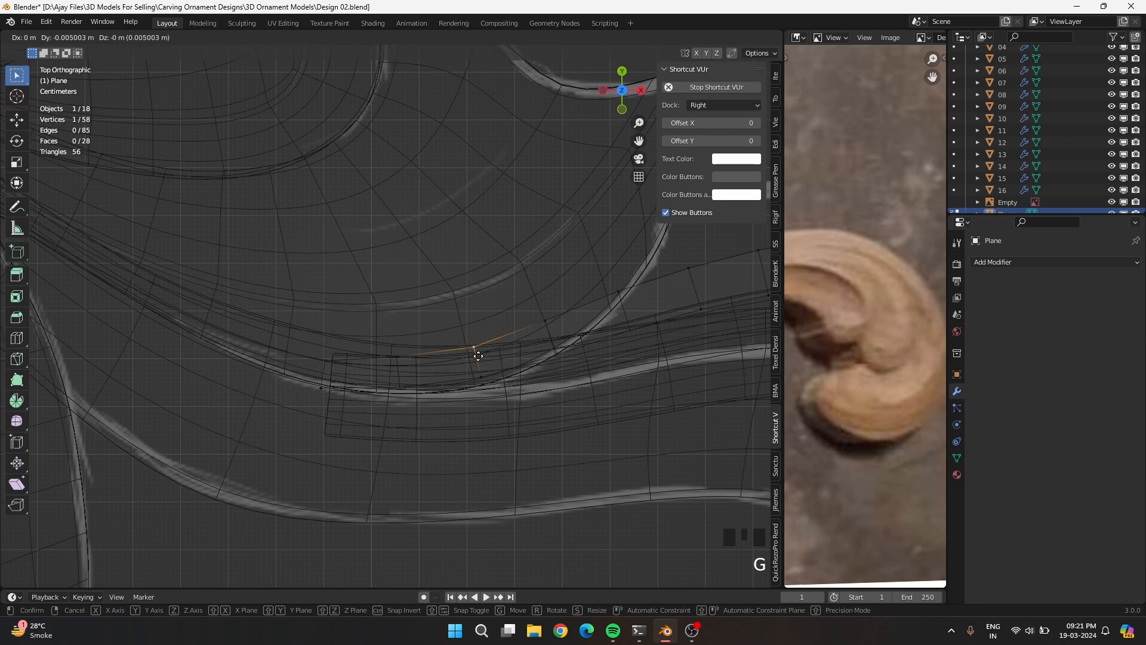
{"action": "left_click", "coordinate": [474, 353]}
{"action": "left_click", "coordinate": [328, 365]}
{"action": "key", "text": "g"}
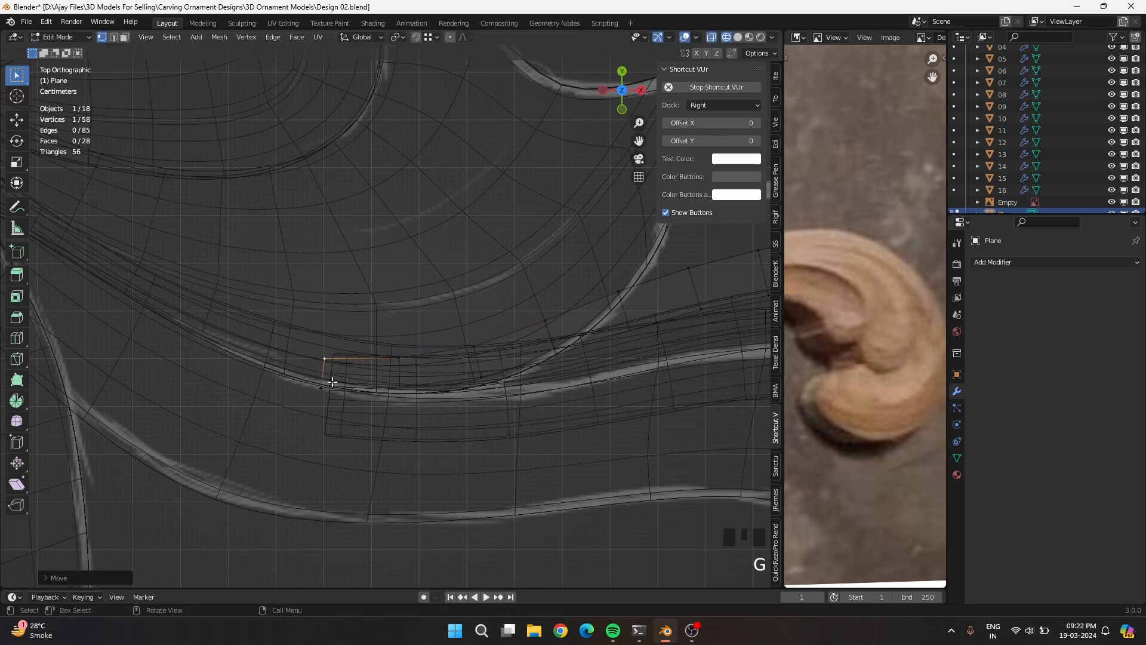
{"action": "left_click", "coordinate": [333, 399]}
{"action": "key", "text": "g"}
{"action": "left_click", "coordinate": [332, 396]}
Move the strip's inner vertices next to its end, beneath the pointed leaf, down onto the leaf's lower outline
{"action": "left_click", "coordinate": [404, 400]}
{"action": "key", "text": "g"}
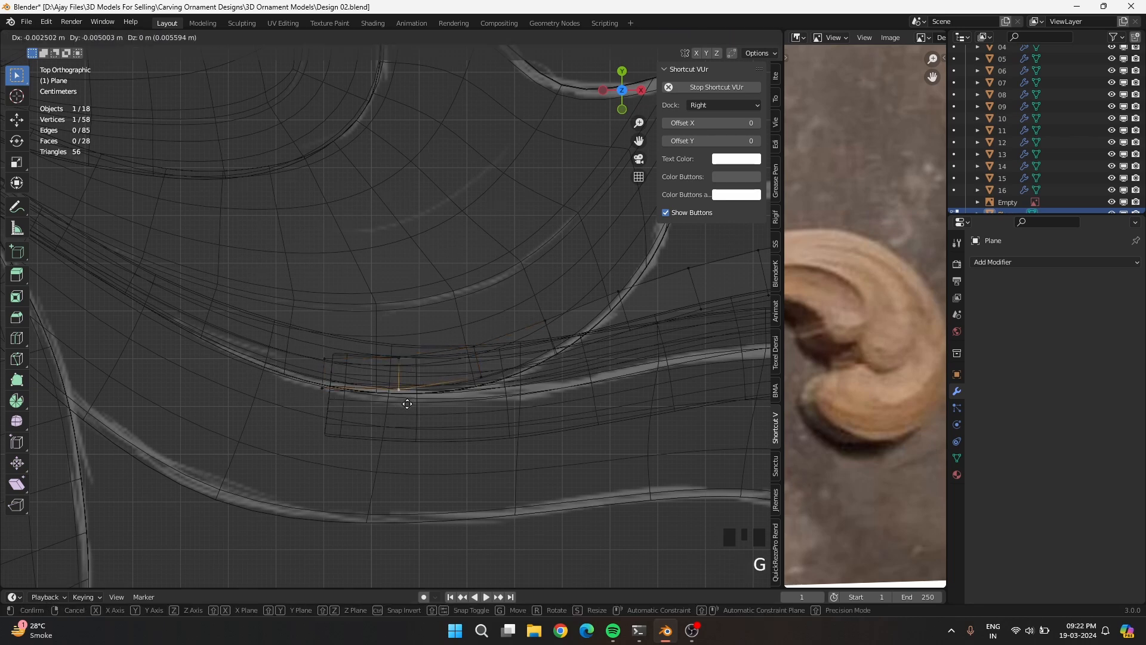
{"action": "left_click", "coordinate": [407, 404]}
{"action": "left_click", "coordinate": [557, 359]}
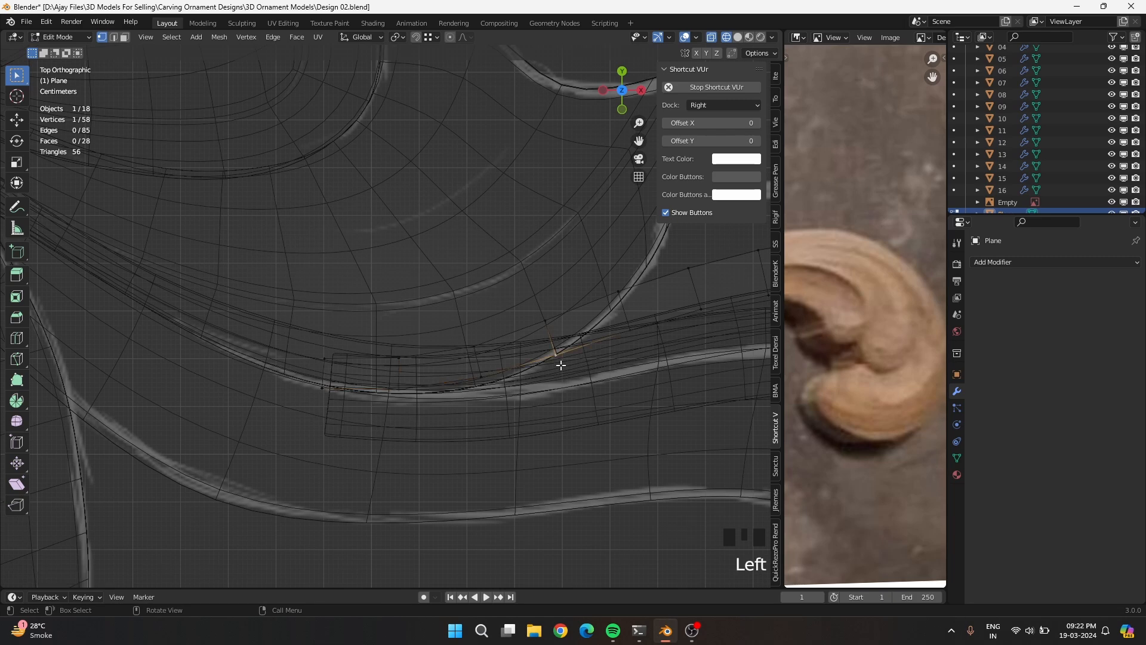
{"action": "key", "text": "g"}
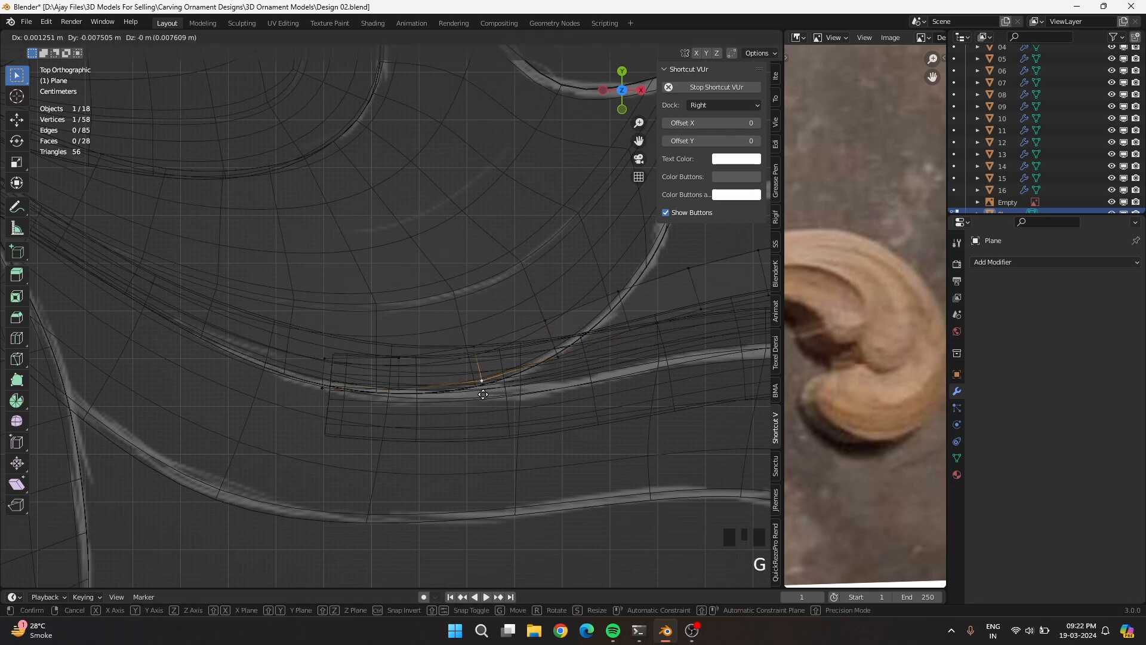
{"action": "left_click", "coordinate": [483, 395]}
Nudge the next two inner vertices just past the pointed leaf along the neighbouring strip's edge
{"action": "left_click", "coordinate": [637, 342]}
{"action": "key", "text": "g"}
{"action": "left_click", "coordinate": [640, 343]}
{"action": "left_click", "coordinate": [704, 321]}
{"action": "key", "text": "g"}
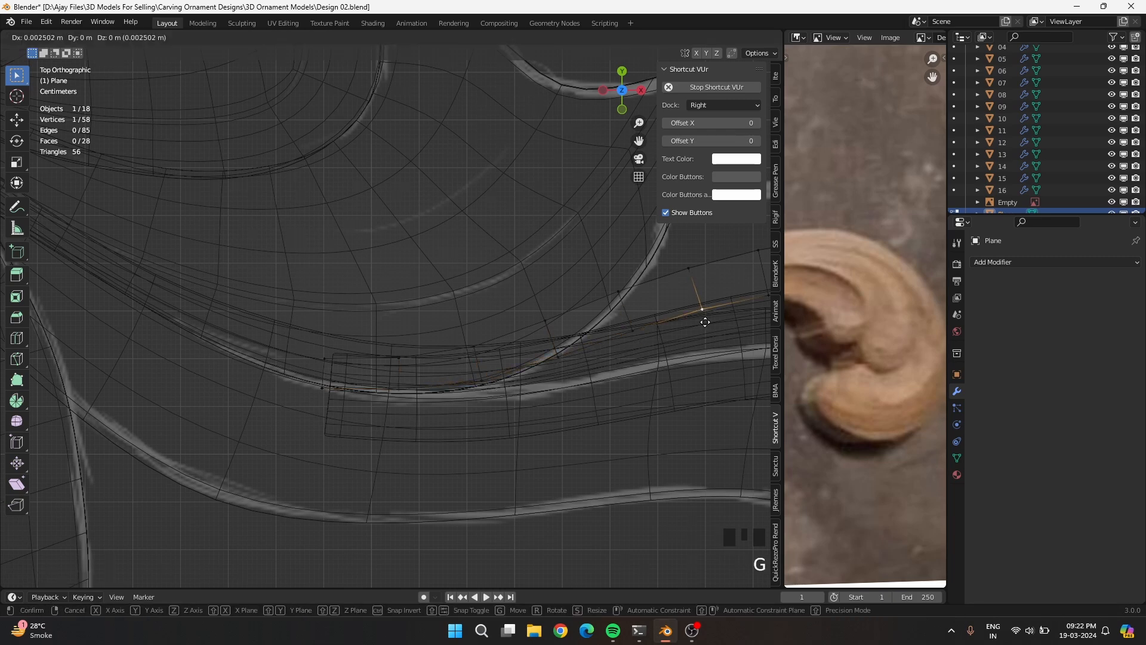
{"action": "left_click", "coordinate": [704, 321]}
Adjust the second and third outer vertices from the strip's end to even out the spacing beneath the pointed leaf
{"action": "left_click", "coordinate": [488, 349]}
{"action": "key", "text": "g"}
{"action": "left_click", "coordinate": [487, 348]}
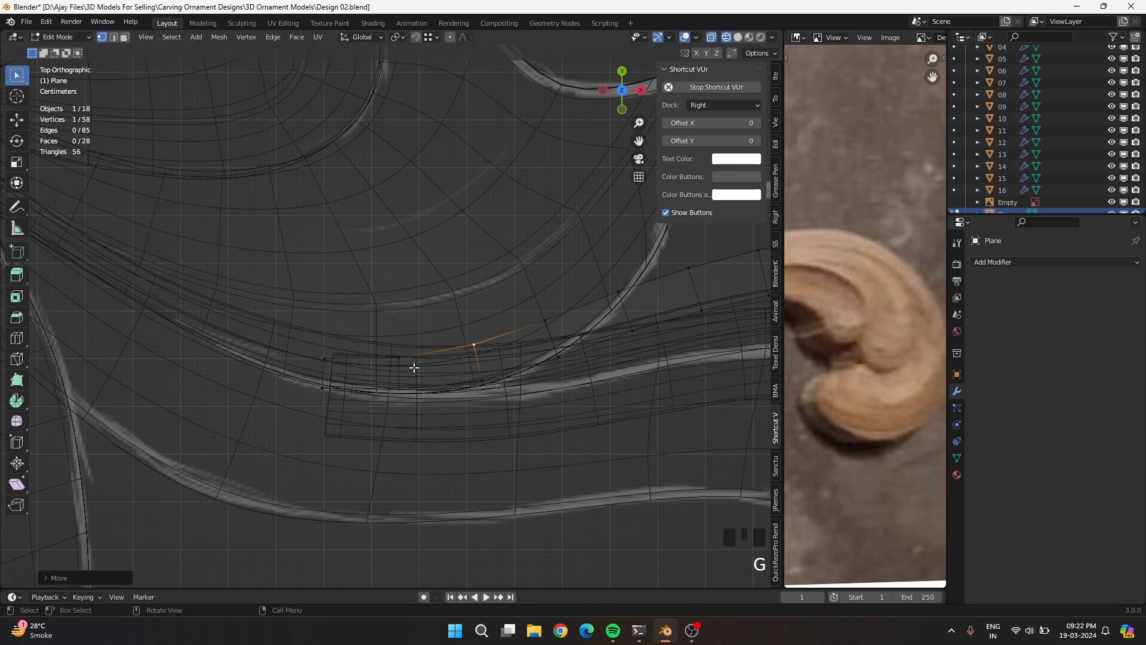
{"action": "left_click", "coordinate": [401, 364]}
{"action": "key", "text": "g"}
{"action": "left_click", "coordinate": [397, 360]}
Realign the vertices at the strip's end and shift the third outer vertex from that end slightly
{"action": "left_click", "coordinate": [328, 367]}
{"action": "key", "text": "g"}
{"action": "left_click", "coordinate": [403, 404]}
{"action": "left_click", "coordinate": [323, 400]}
{"action": "key", "text": "g"}
{"action": "left_click", "coordinate": [322, 402]}
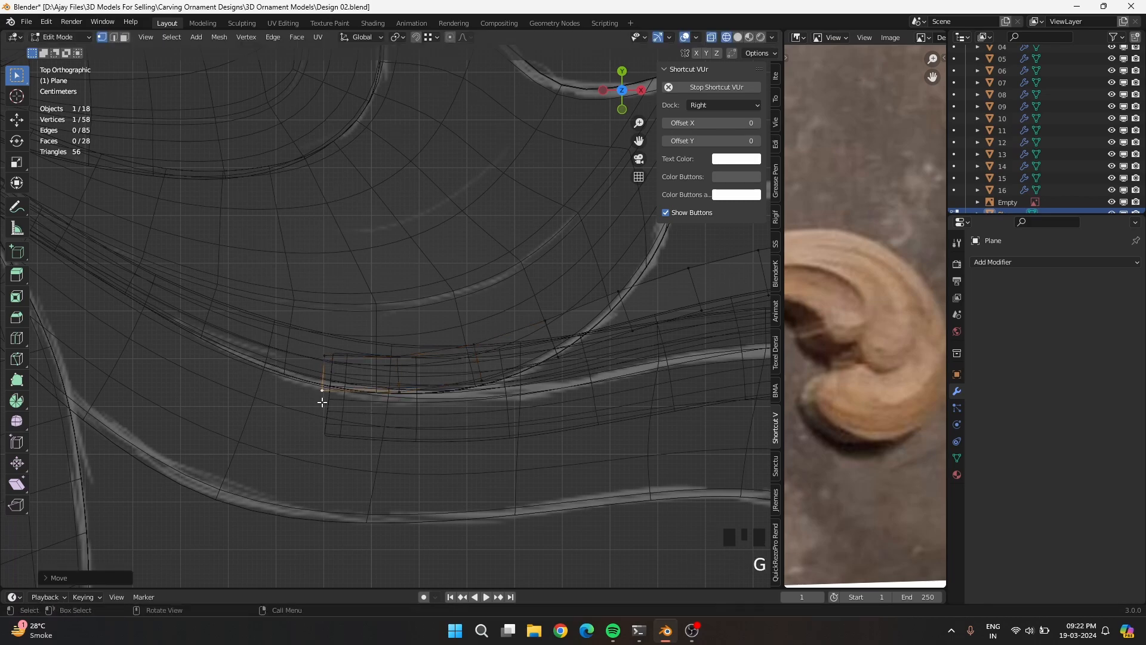
{"action": "middle_click_drag", "start_coordinate": [536, 412], "coordinate": [279, 426], "text": "shift"}
{"action": "left_click", "coordinate": [216, 359]}
{"action": "key", "text": "g"}
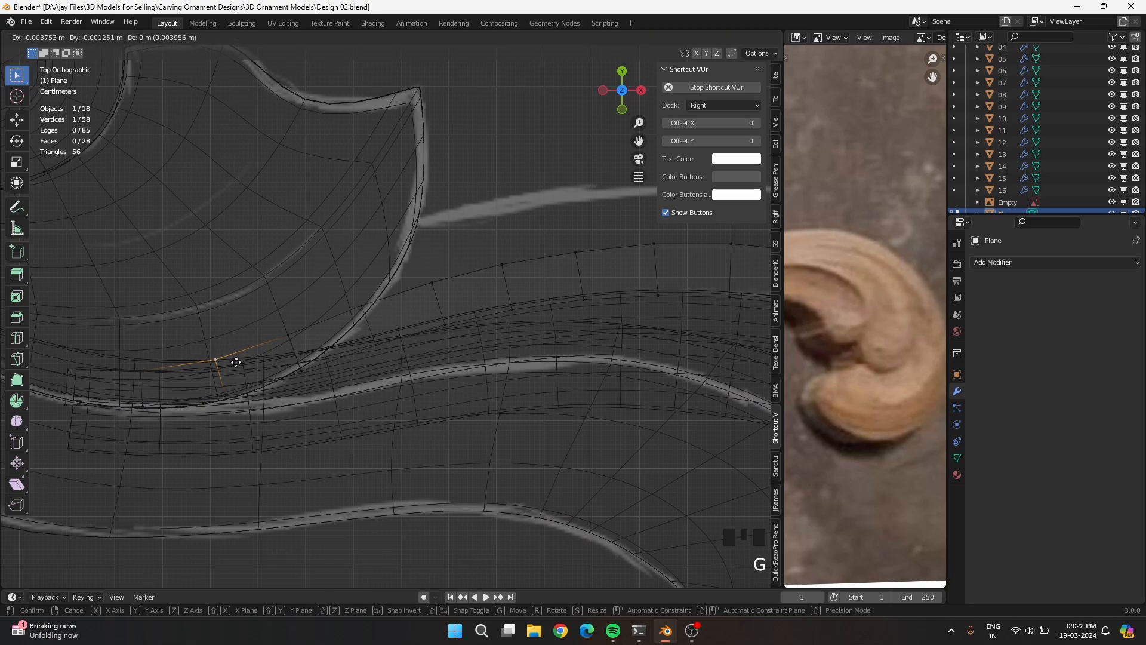
{"action": "left_click", "coordinate": [237, 363]}
Nudge two neighbouring inner vertices at the crest of the scroll to smooth the strip's inner edge
{"action": "scroll", "coordinate": [358, 413], "scroll_direction": "down", "scroll_amount": 3}
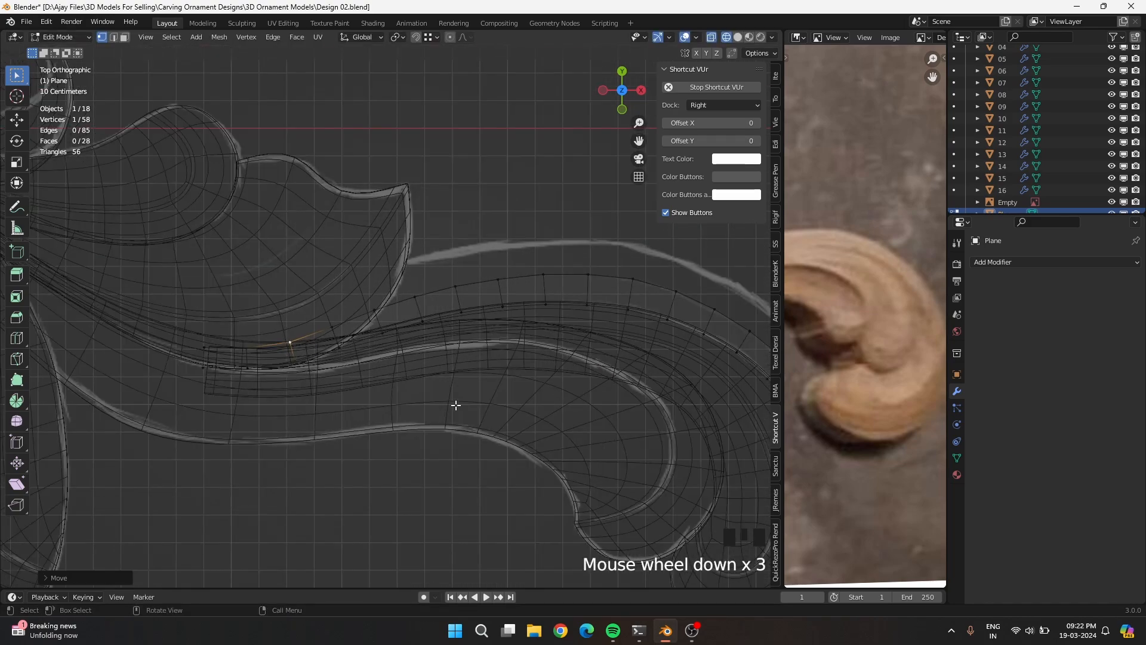
{"action": "middle_click_drag", "start_coordinate": [505, 357], "coordinate": [406, 399], "text": "shift"}
{"action": "scroll", "coordinate": [406, 398], "scroll_direction": "up", "scroll_amount": 3}
{"action": "left_click", "coordinate": [407, 386]}
{"action": "left_click", "coordinate": [408, 382]}
{"action": "key", "text": "g"}
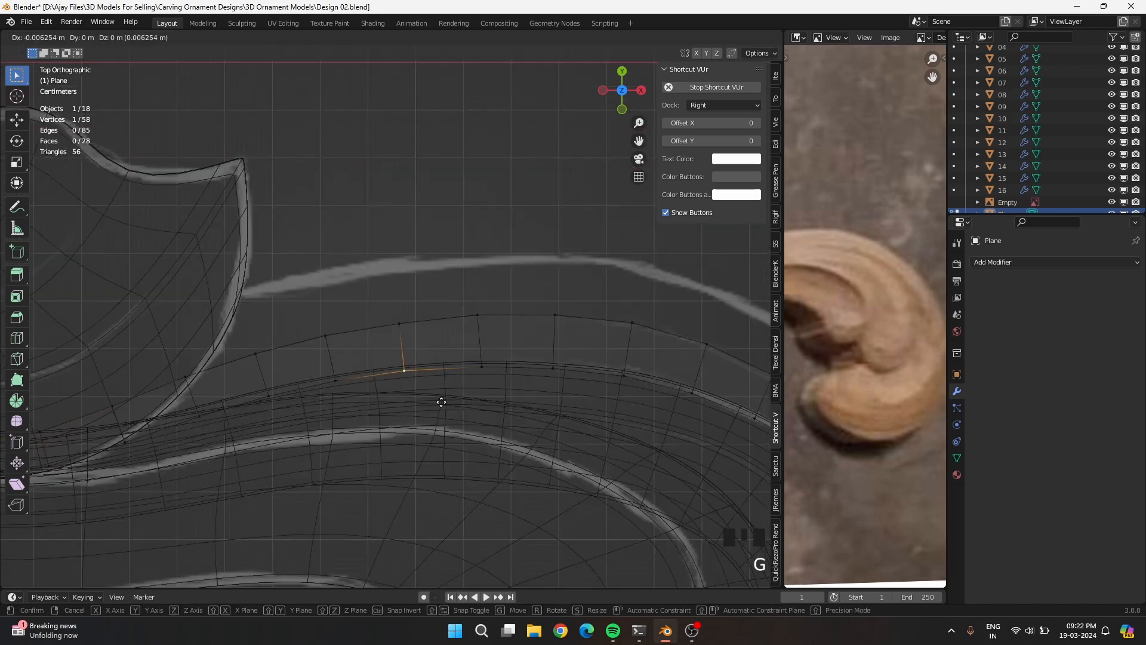
{"action": "left_click", "coordinate": [441, 402]}
{"action": "left_click", "coordinate": [485, 384]}
{"action": "key", "text": "g"}
{"action": "left_click", "coordinate": [482, 383]}
{"action": "scroll", "coordinate": [410, 414], "scroll_direction": "down", "scroll_amount": 5}
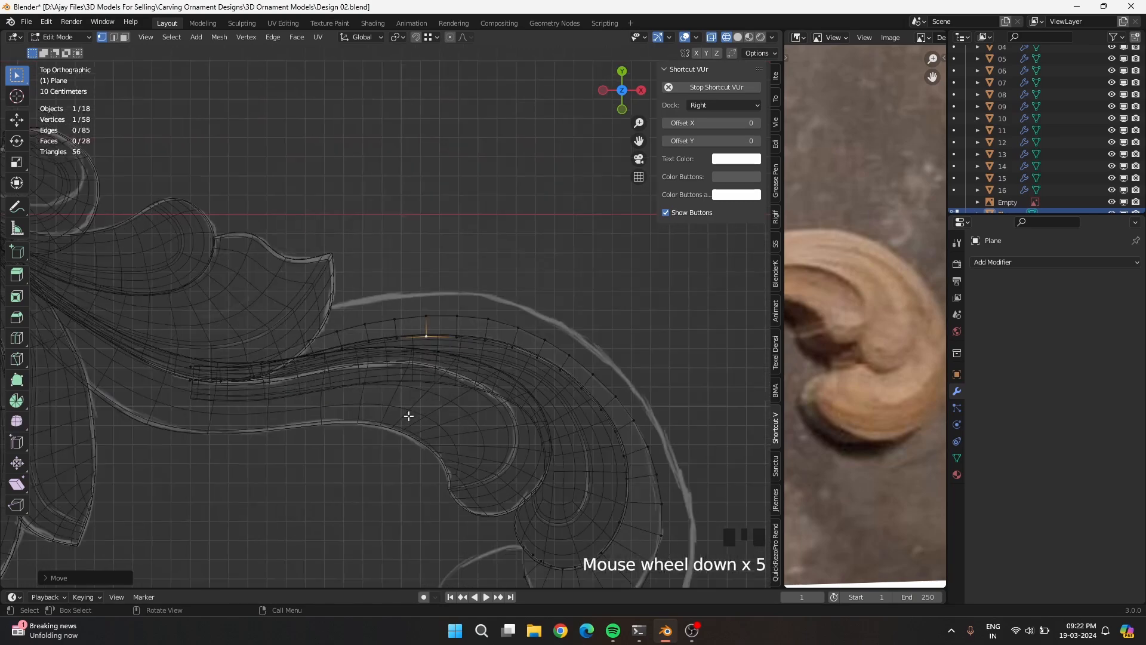
Extrude the strip's whole outer edge loop outward toward the scroll's sketched outer outline
{"action": "middle_click_drag", "start_coordinate": [409, 415], "coordinate": [370, 437], "text": "shift"}
{"action": "left_click", "coordinate": [362, 426], "text": "alt+shift"}
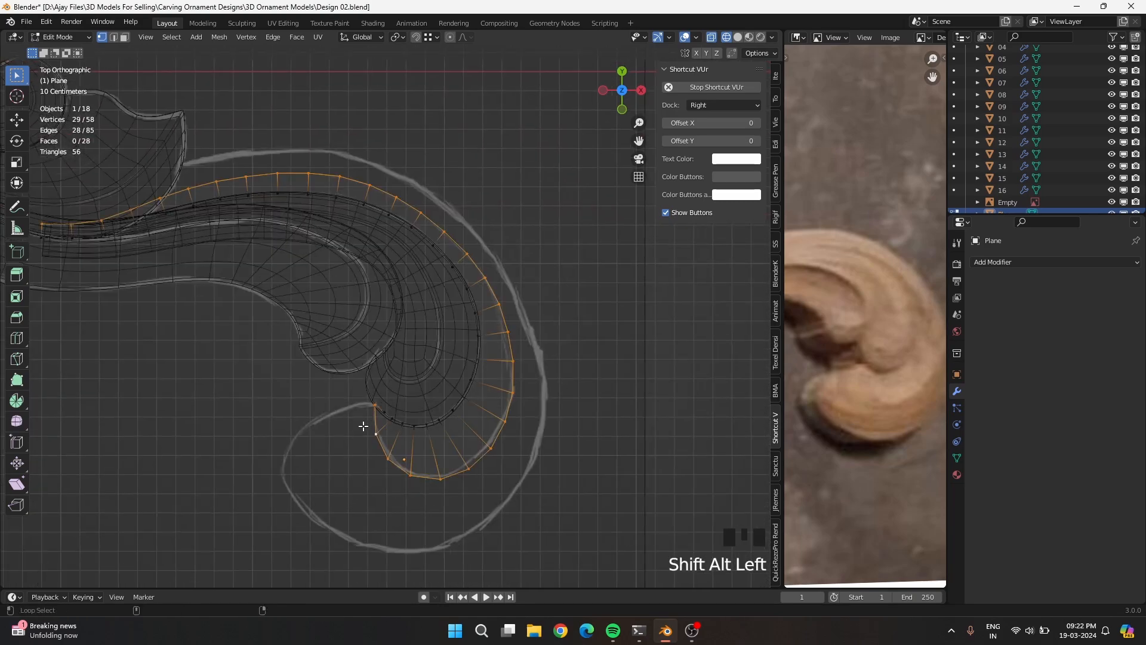
{"action": "key", "text": "e"}
{"action": "left_click", "coordinate": [342, 449]}
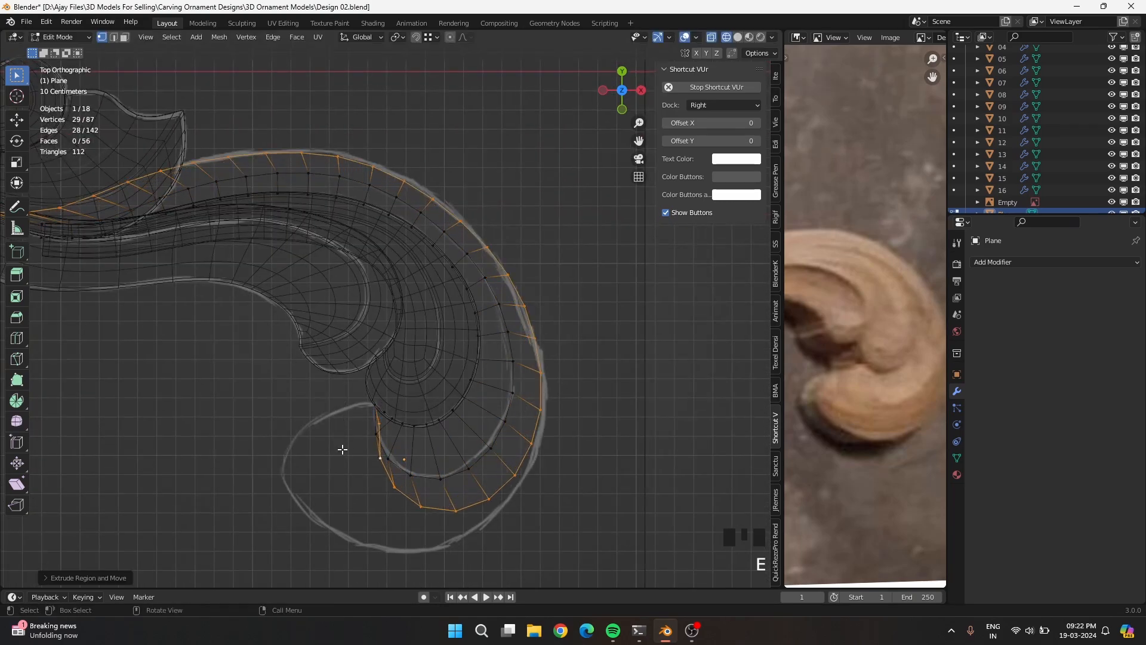
Move the new outer row's end vertex to sit above the strip's end, and place its neighbouring vertex beside it
{"action": "middle_click_drag", "start_coordinate": [543, 281], "coordinate": [519, 435], "text": "shift"}
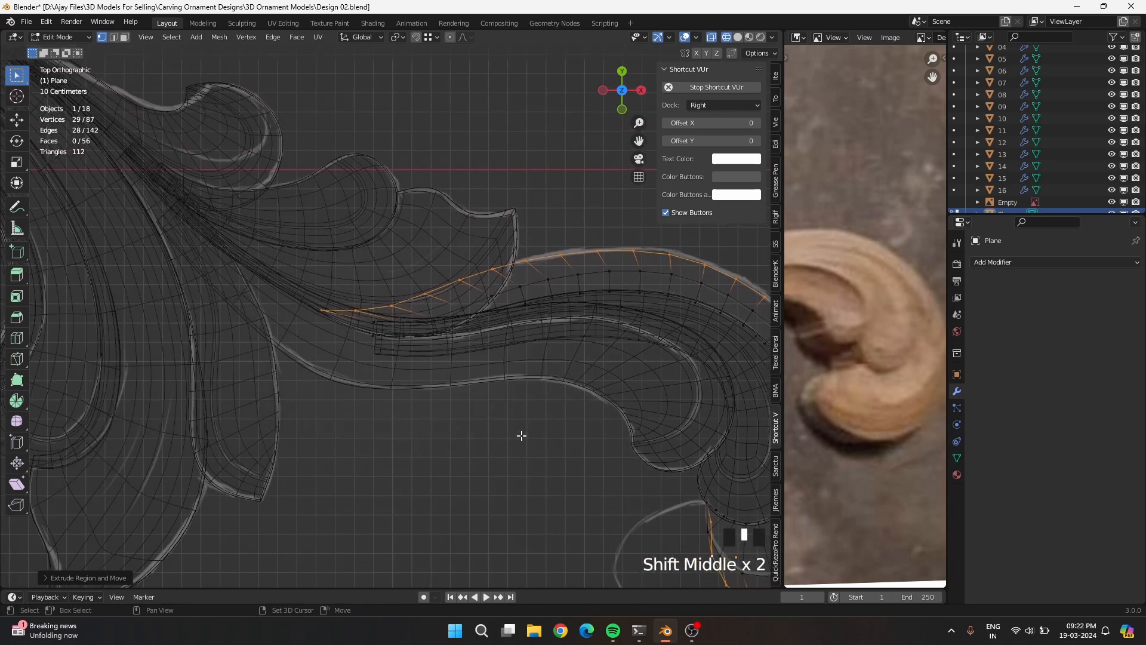
{"action": "scroll", "coordinate": [348, 355], "scroll_direction": "up", "scroll_amount": 3}
{"action": "key", "text": "s"}
{"action": "left_click", "coordinate": [344, 307]}
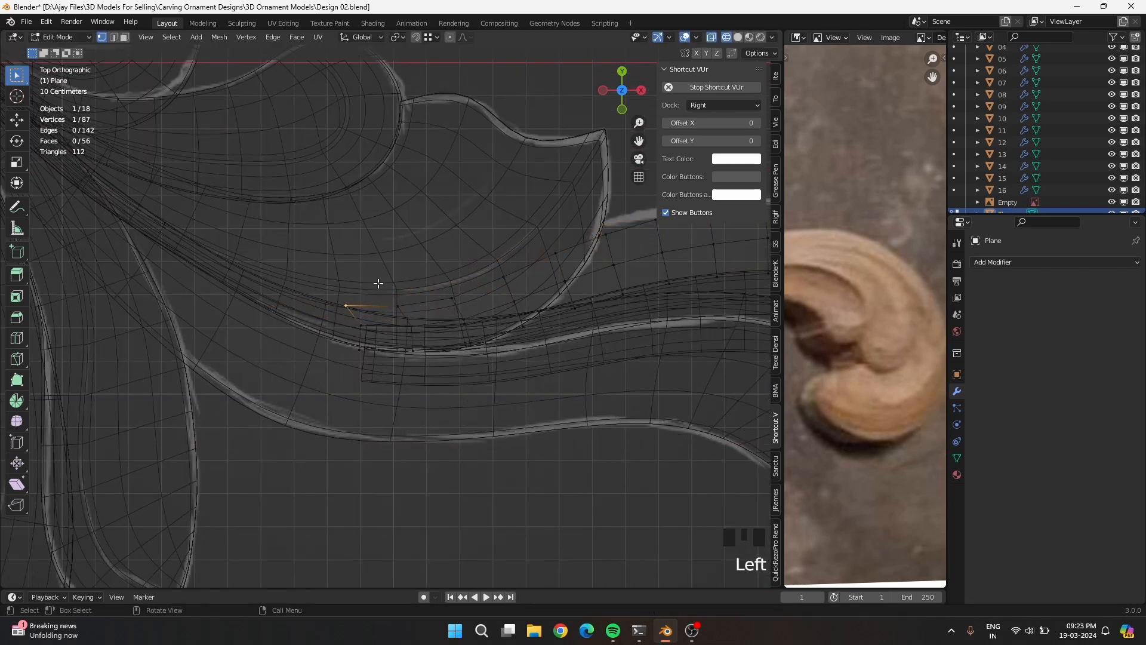
{"action": "key", "text": "g"}
{"action": "left_click", "coordinate": [399, 298]}
{"action": "key", "text": "g"}
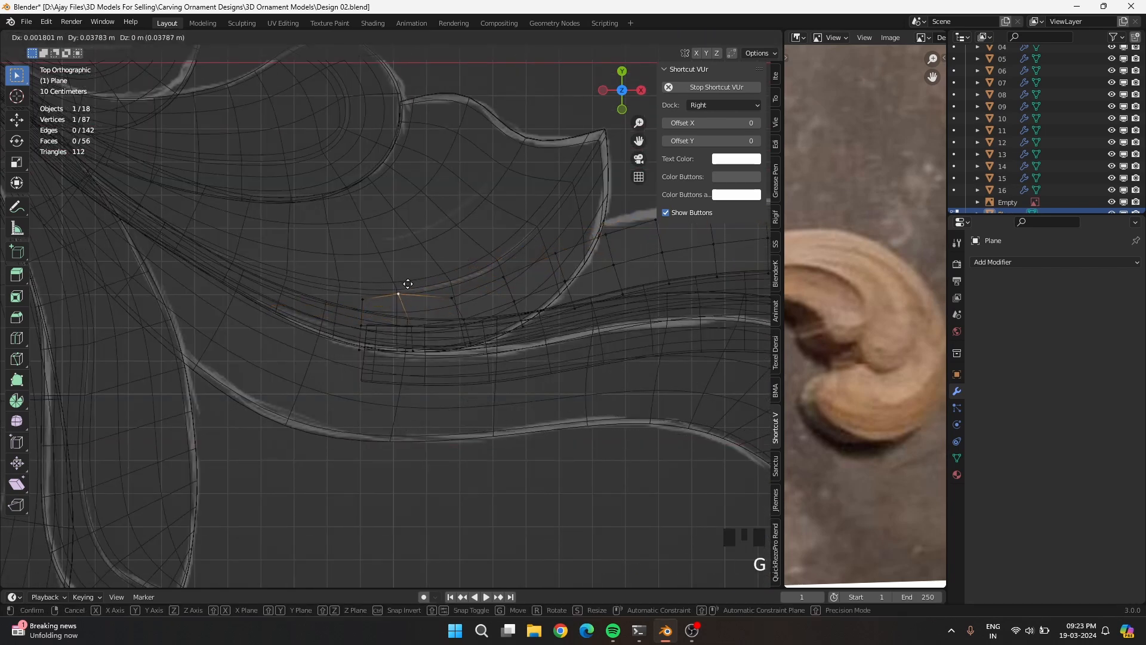
{"action": "left_click", "coordinate": [420, 286]}
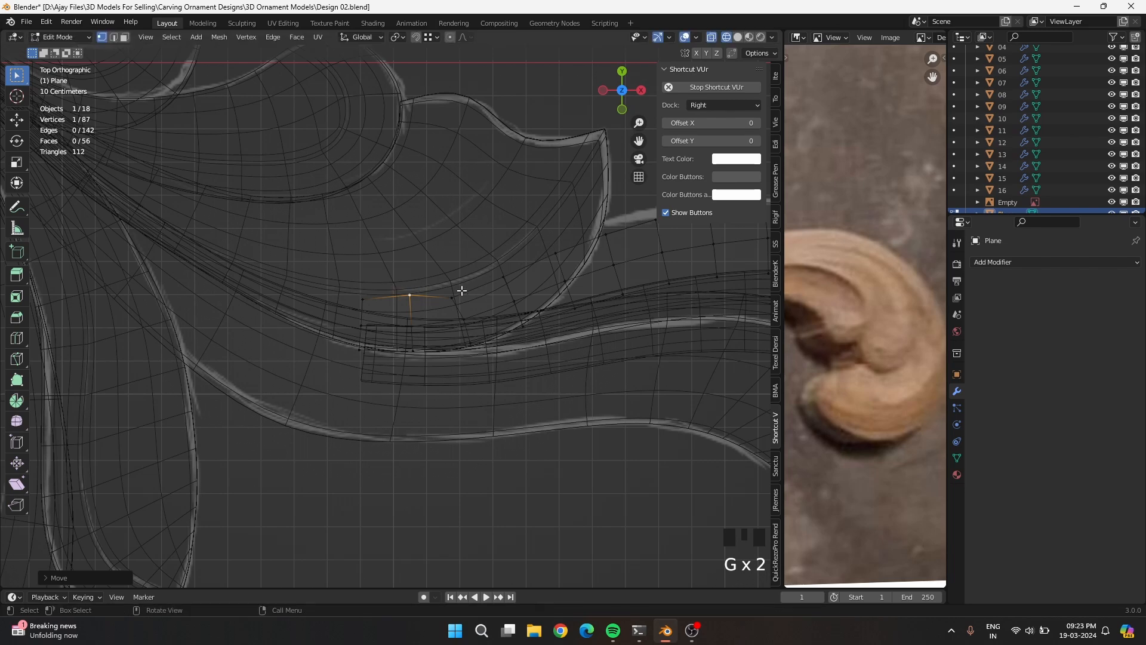
Fine-tune the new row's end vertex and the second vertex so they line up with the vertices below
{"action": "key", "text": "g"}
{"action": "left_click", "coordinate": [361, 299]}
{"action": "left_click", "coordinate": [410, 304]}
{"action": "key", "text": "g"}
{"action": "left_click", "coordinate": [410, 306]}
{"action": "left_click", "coordinate": [360, 307]}
{"action": "key", "text": "g"}
{"action": "left_click", "coordinate": [360, 309]}
Reposition the new row's third vertex from the end where it runs across the pointed leaf
{"action": "left_click", "coordinate": [354, 322]}
{"action": "key", "text": "g"}
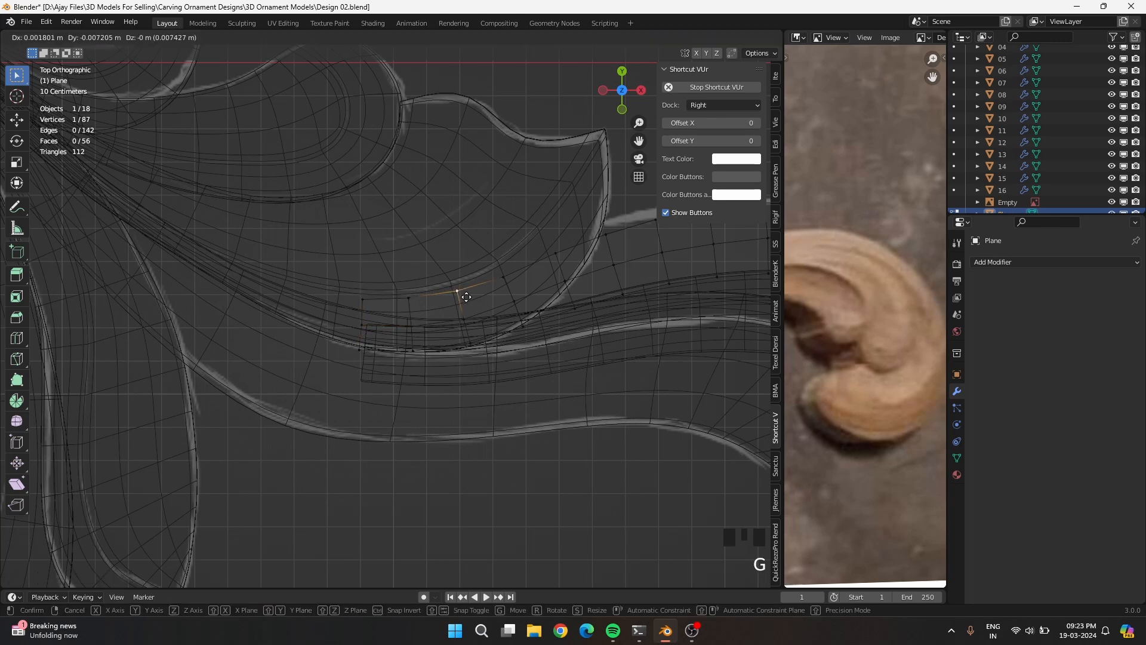
{"action": "left_click", "coordinate": [504, 276]}
{"action": "key", "text": "g"}
{"action": "left_click", "coordinate": [514, 279]}
{"action": "key", "text": "g"}
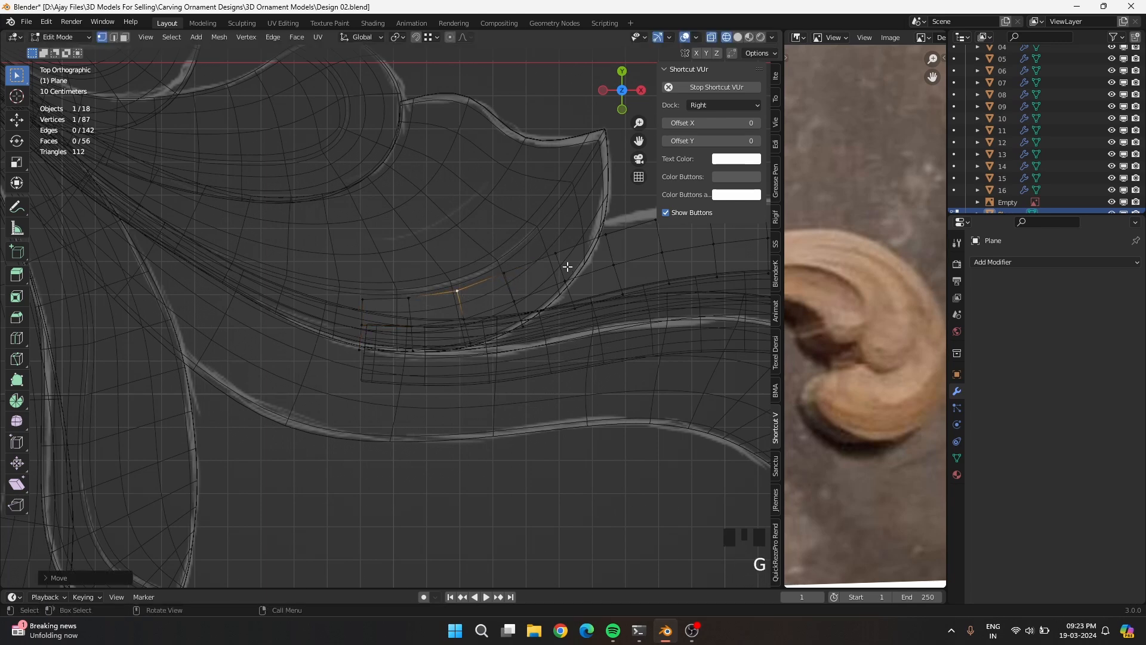
Move the new row's vertices near the pointed leaf's edge into a smooth curve and even out the ones before them
{"action": "left_click", "coordinate": [611, 242]}
{"action": "key", "text": "g"}
{"action": "left_click", "coordinate": [609, 233]}
{"action": "left_click", "coordinate": [562, 257]}
{"action": "key", "text": "g"}
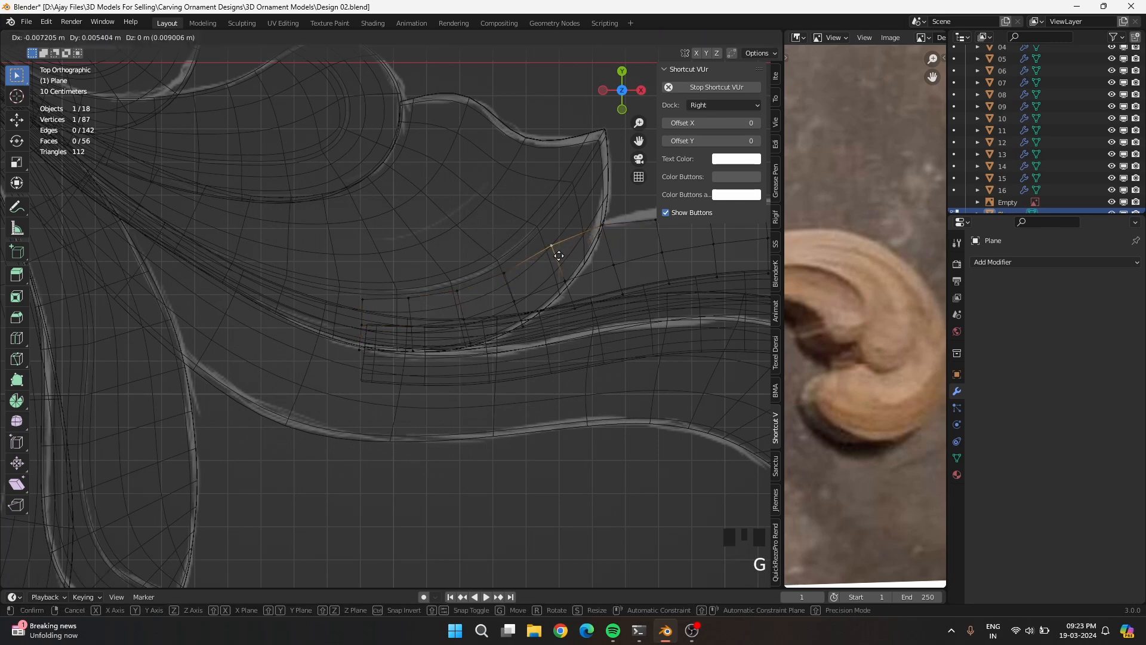
{"action": "left_click", "coordinate": [555, 257]}
{"action": "left_click", "coordinate": [508, 276]}
{"action": "key", "text": "g"}
{"action": "left_click", "coordinate": [463, 295]}
{"action": "key", "text": "g"}
{"action": "left_click", "coordinate": [464, 296]}
Snug the new row's vertex against the pointed leaf's edge and move the next two onto the scroll's sketched outline
{"action": "middle_click_drag", "start_coordinate": [535, 326], "coordinate": [307, 440], "text": "shift"}
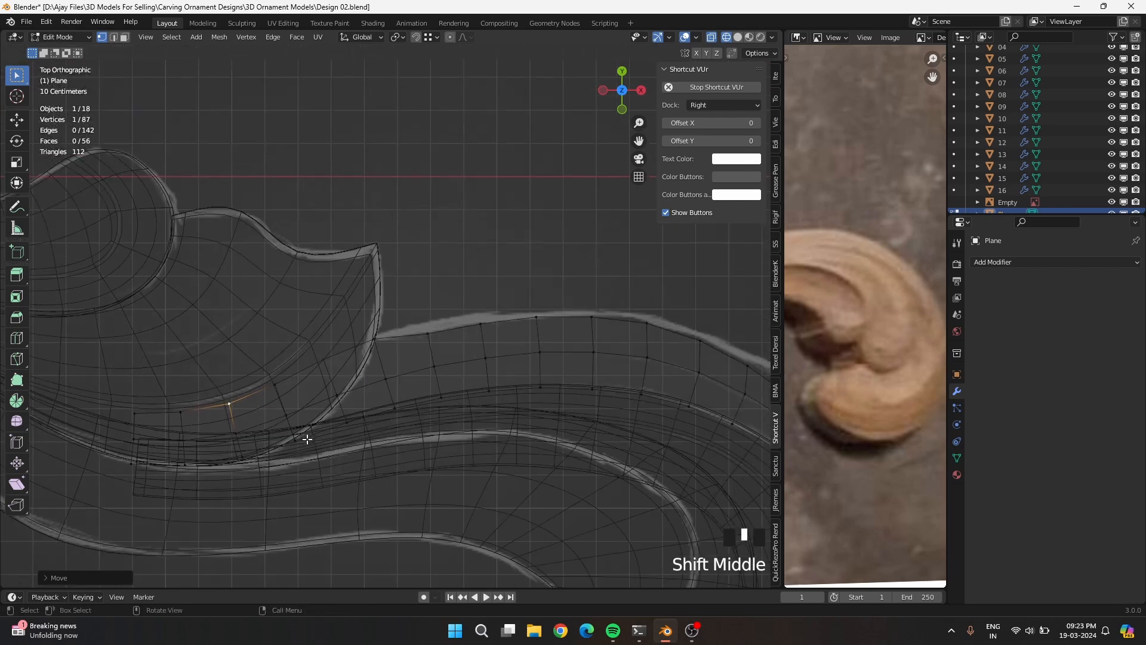
{"action": "left_click", "coordinate": [382, 346]}
{"action": "key", "text": "g"}
{"action": "left_click", "coordinate": [389, 353]}
{"action": "left_click", "coordinate": [433, 341]}
{"action": "key", "text": "g"}
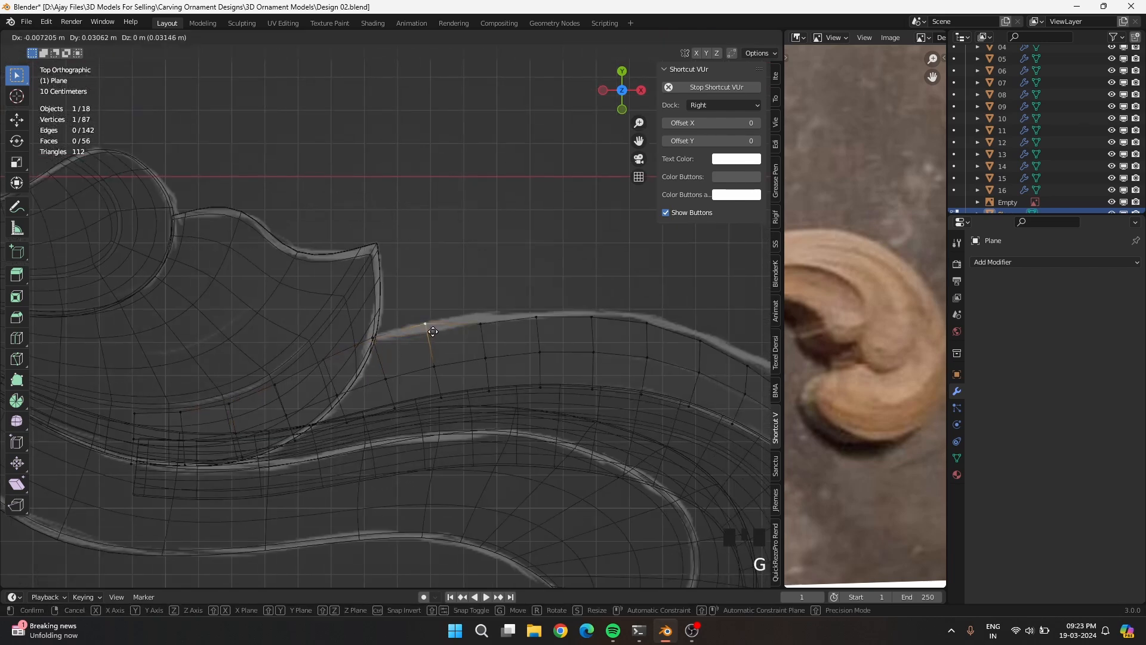
{"action": "left_click", "coordinate": [429, 332]}
{"action": "left_click", "coordinate": [481, 335]}
{"action": "key", "text": "g"}
{"action": "left_click", "coordinate": [481, 326]}
Move the next three outer vertices onto the sketched outline along the scroll's crest
{"action": "left_click", "coordinate": [545, 333]}
{"action": "key", "text": "g"}
{"action": "left_click", "coordinate": [545, 325]}
{"action": "left_click", "coordinate": [597, 330]}
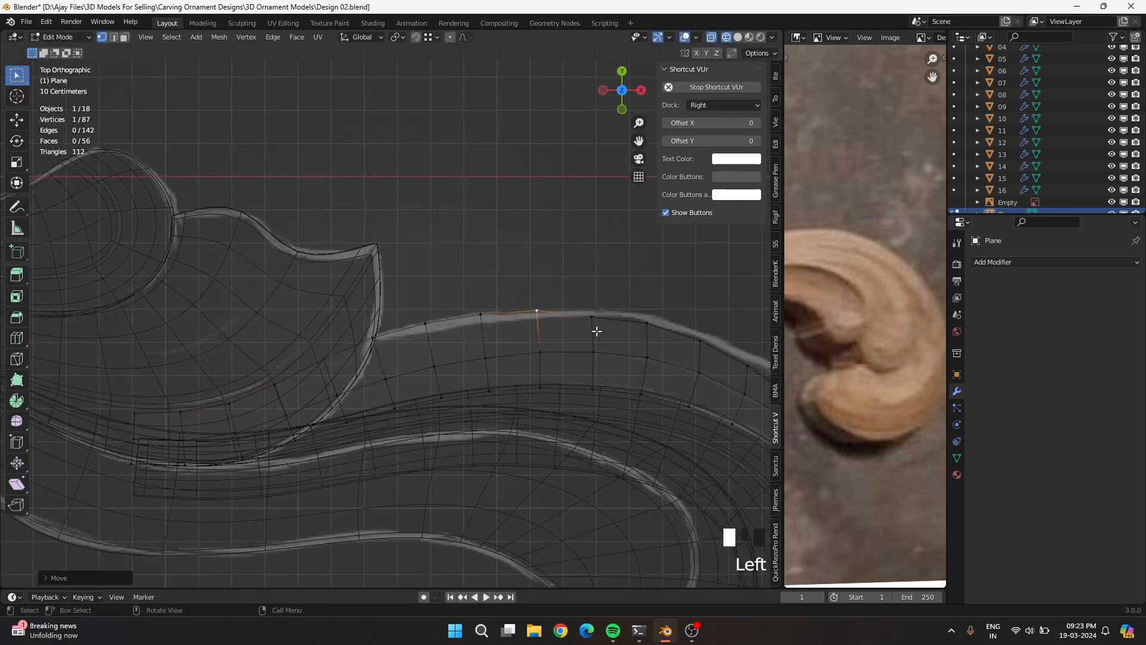
{"action": "key", "text": "g"}
{"action": "left_click", "coordinate": [600, 323]}
{"action": "left_click", "coordinate": [640, 331]}
{"action": "key", "text": "g"}
{"action": "left_click", "coordinate": [653, 332]}
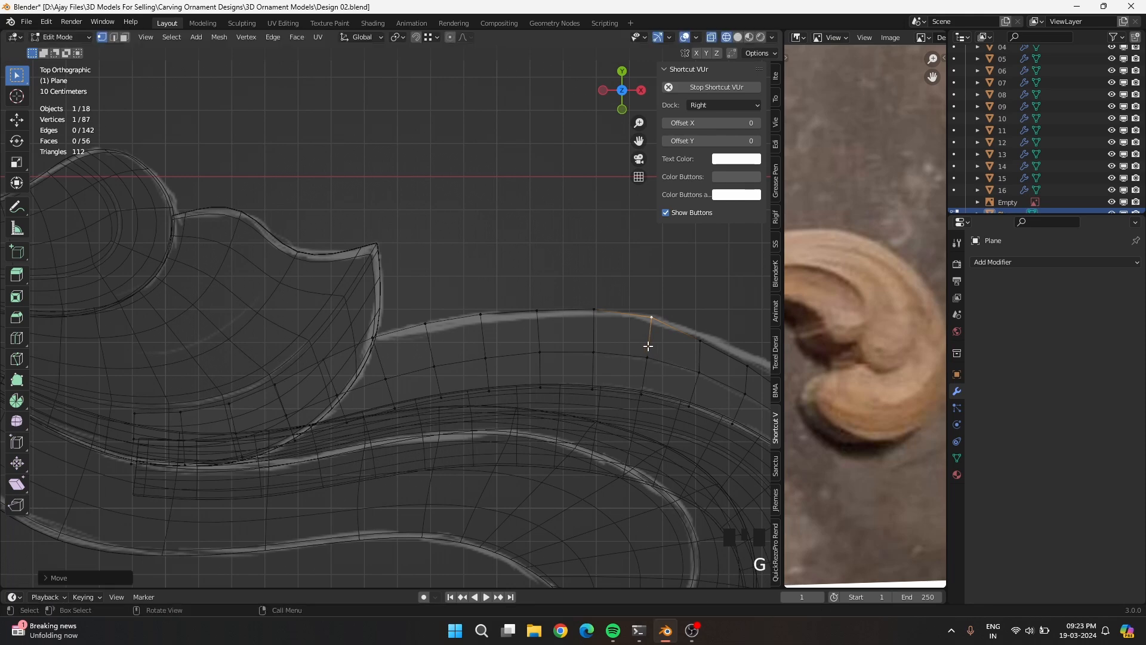
Refine the two outer vertices at the scroll's crest against the sketched outline
{"action": "left_click", "coordinate": [542, 330]}
{"action": "key", "text": "g"}
{"action": "left_click", "coordinate": [540, 320]}
{"action": "left_click", "coordinate": [596, 323]}
{"action": "key", "text": "g"}
{"action": "left_click", "coordinate": [597, 321]}
Adjust the first outer vertex past the scroll's crest and the one before it along the sketched outline
{"action": "left_click", "coordinate": [538, 327]}
{"action": "middle_click_drag", "start_coordinate": [537, 328], "coordinate": [327, 328], "text": "shift"}
{"action": "left_click", "coordinate": [333, 317]}
{"action": "key", "text": "g"}
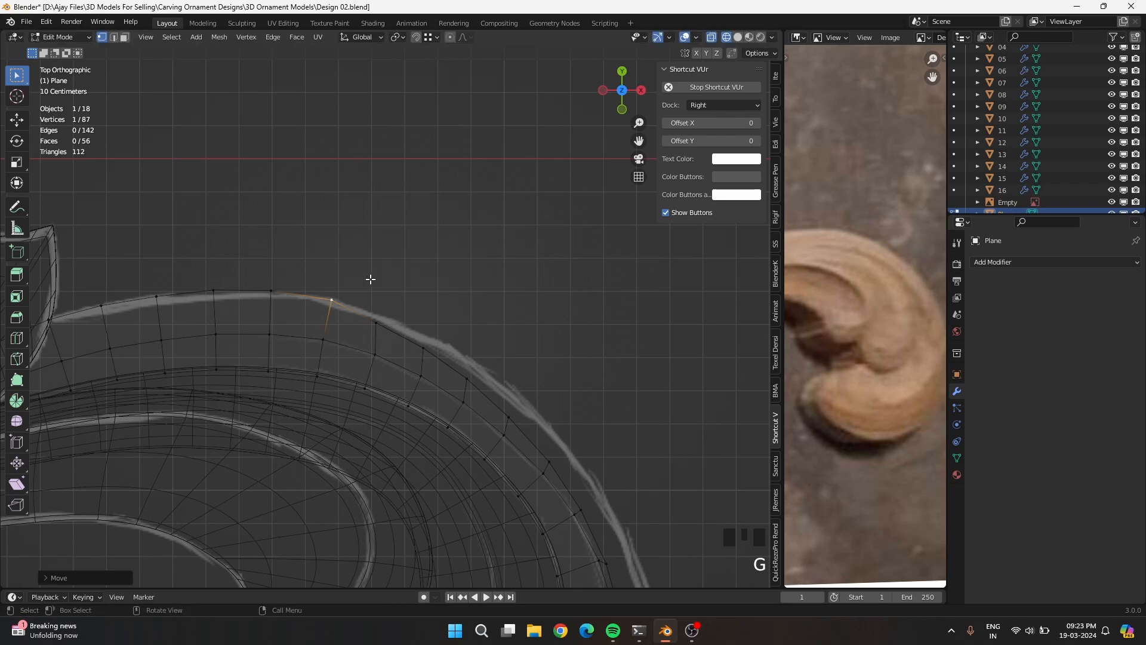
{"action": "key", "text": "g"}
{"action": "left_click", "coordinate": [368, 280]}
{"action": "left_click", "coordinate": [282, 275]}
{"action": "key", "text": "g"}
{"action": "left_click", "coordinate": [281, 272]}
Move the next three outer vertices onto the sketched outline where the scroll starts curving downward
{"action": "left_click", "coordinate": [382, 304]}
{"action": "key", "text": "g"}
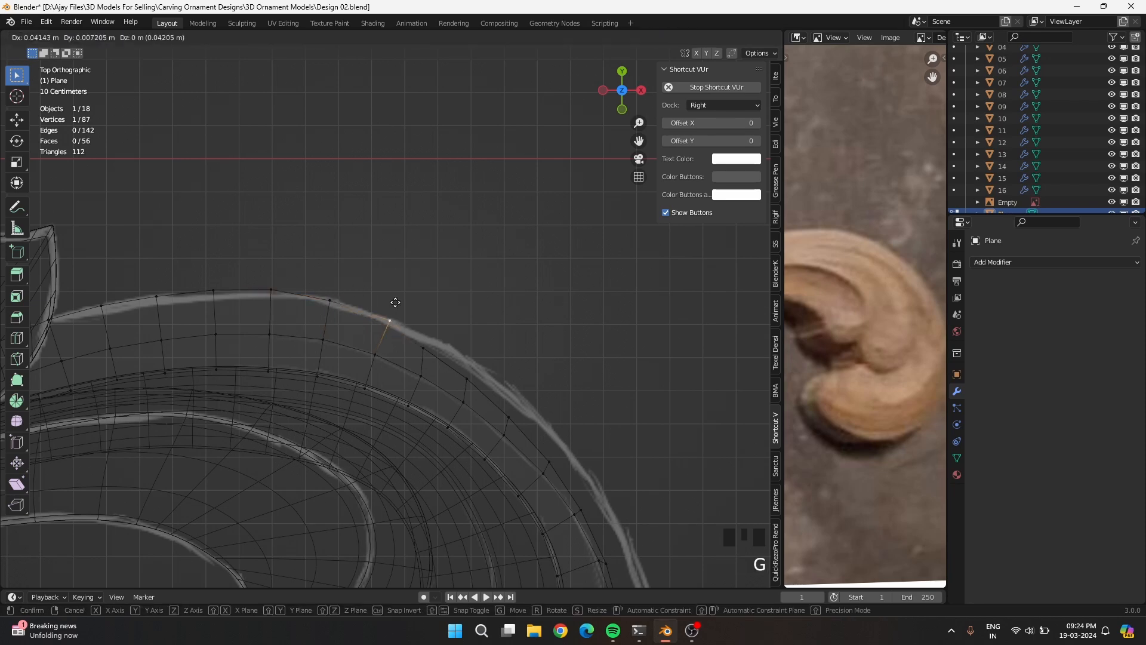
{"action": "left_click", "coordinate": [393, 300]}
{"action": "left_click", "coordinate": [422, 334]}
{"action": "key", "text": "g"}
{"action": "left_click", "coordinate": [459, 324]}
{"action": "left_click", "coordinate": [477, 366]}
{"action": "key", "text": "g"}
{"action": "left_click", "coordinate": [489, 360]}
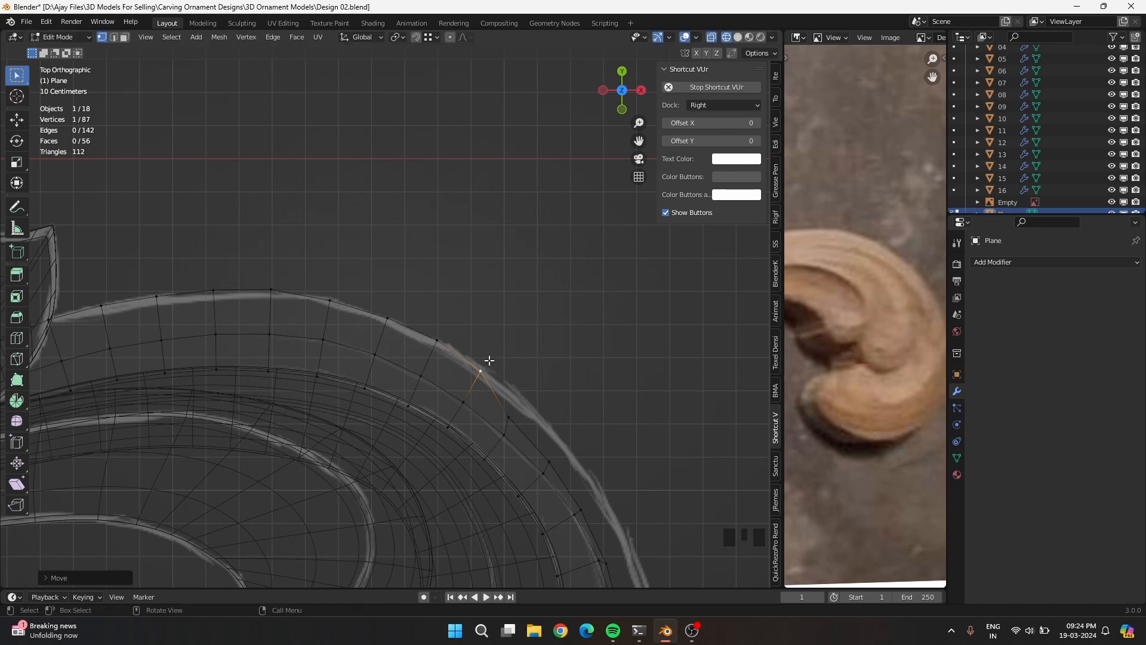
Refine the vertices already placed past the crest and move the next outer vertex onto the sketched outline
{"action": "left_click", "coordinate": [457, 336]}
{"action": "key", "text": "g"}
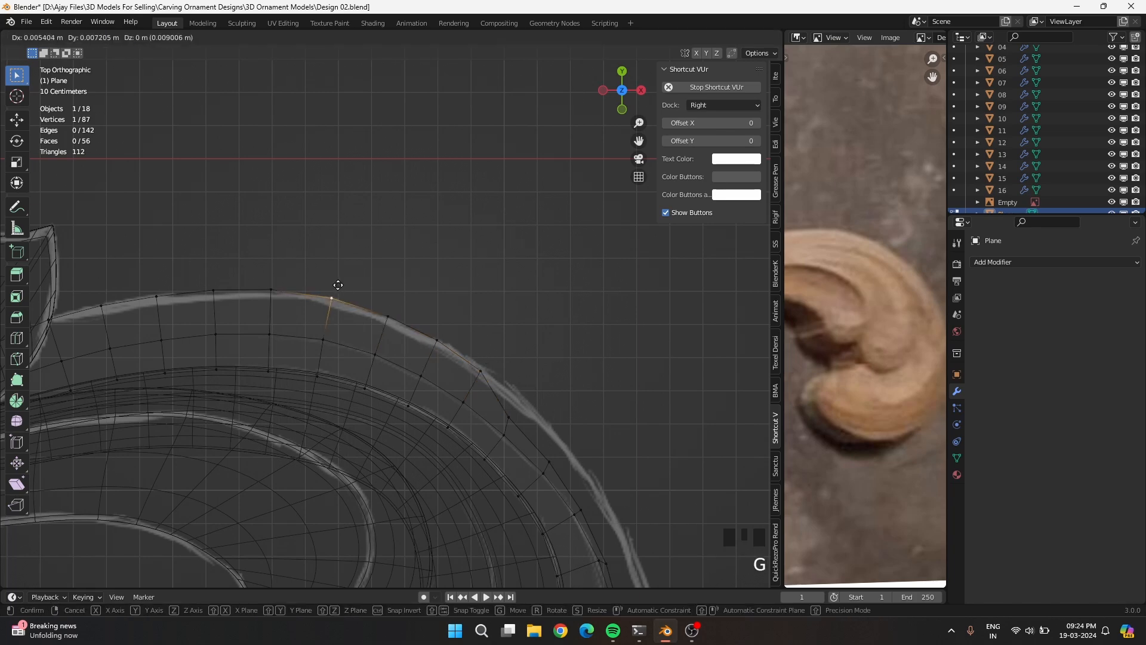
{"action": "left_click", "coordinate": [486, 337]}
{"action": "left_click", "coordinate": [480, 370]}
{"action": "key", "text": "g"}
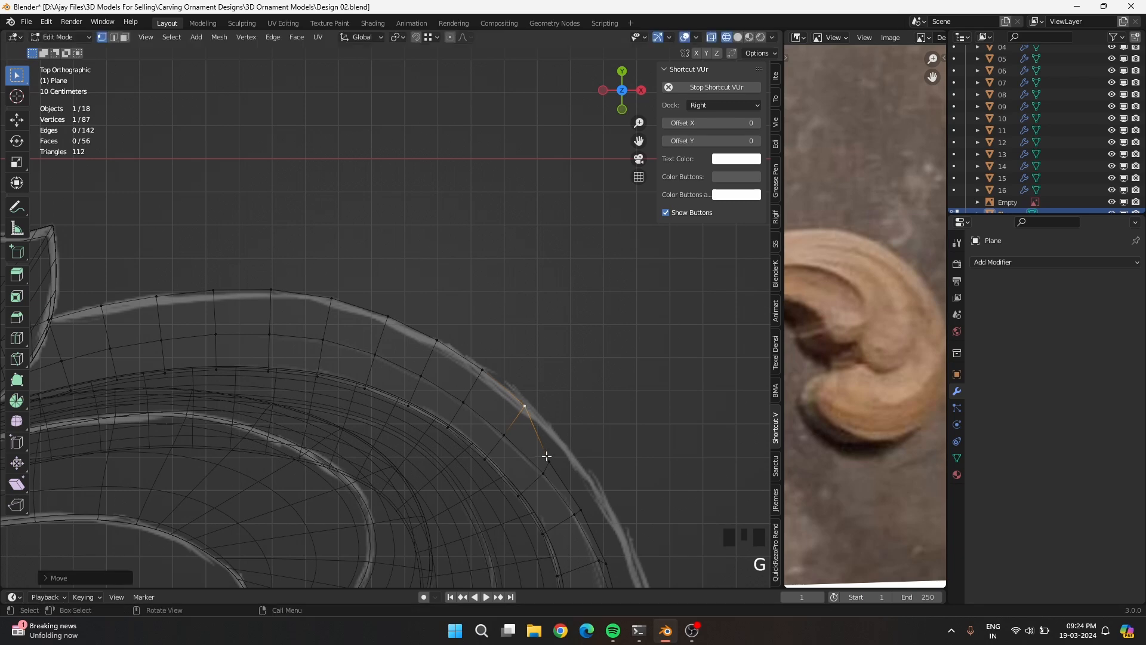
Move the following outer vertex onto the descending outline and nudge the one before it
{"action": "left_click", "coordinate": [592, 436]}
{"action": "key", "text": "g"}
{"action": "left_click", "coordinate": [590, 437]}
{"action": "left_click", "coordinate": [535, 395]}
{"action": "key", "text": "g"}
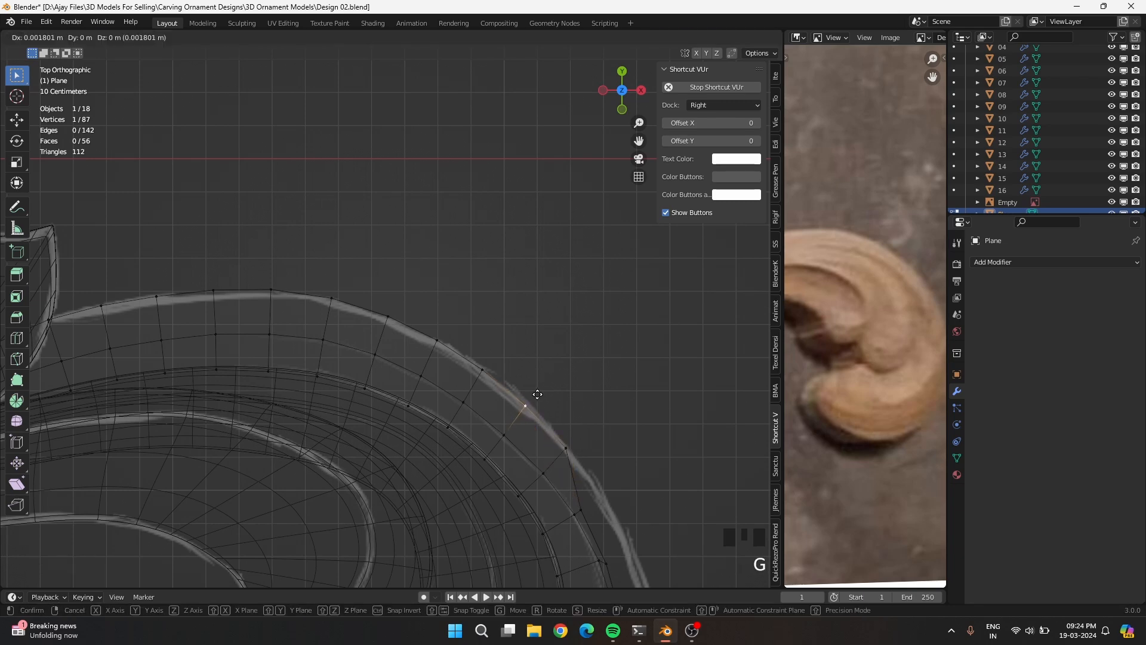
{"action": "left_click", "coordinate": [538, 395]}
Place another outer vertex farther down the sketched outline and realign the vertex just above it
{"action": "middle_click_drag", "start_coordinate": [608, 485], "coordinate": [427, 342], "text": "shift"}
{"action": "left_click", "coordinate": [401, 362]}
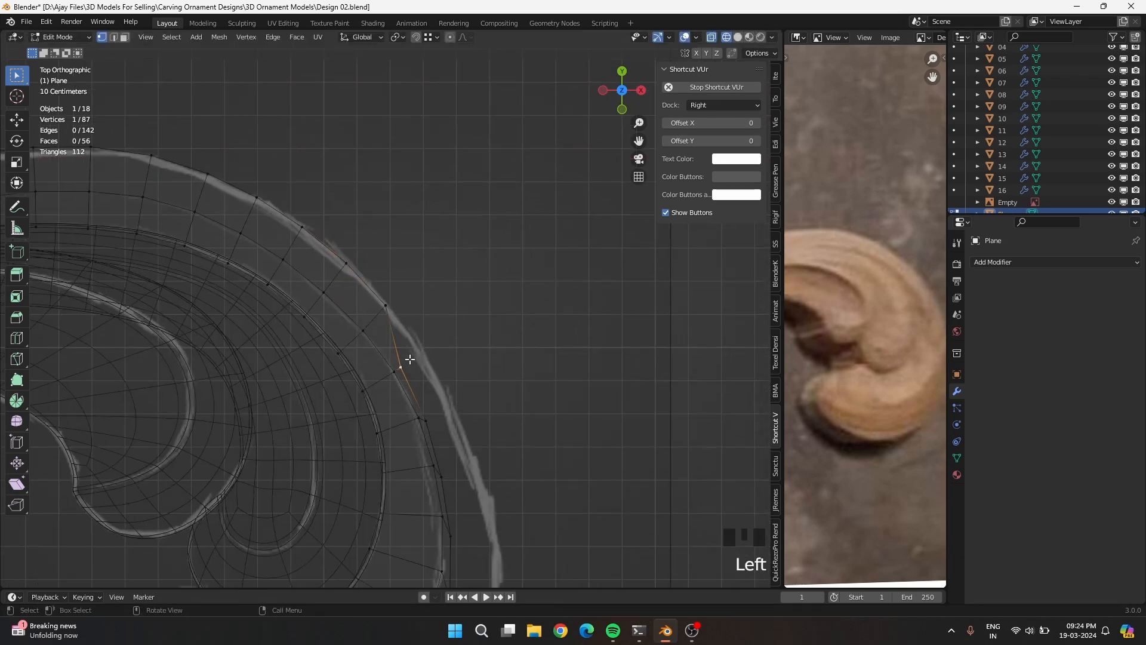
{"action": "key", "text": "g"}
{"action": "left_click", "coordinate": [450, 344]}
{"action": "left_click", "coordinate": [388, 301]}
{"action": "key", "text": "g"}
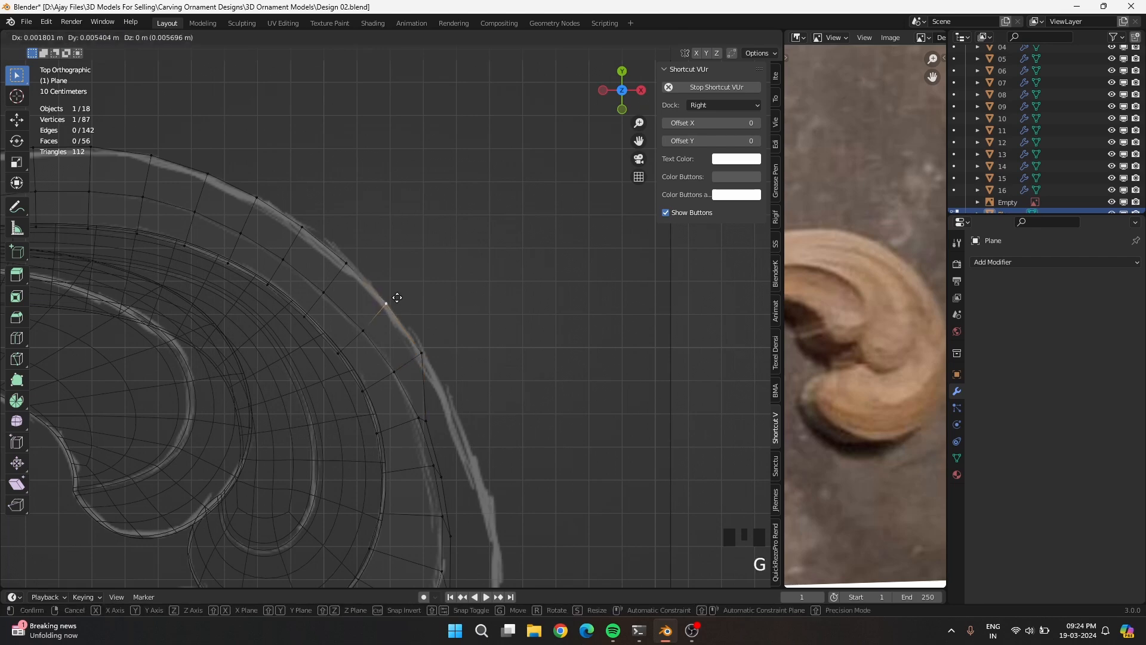
{"action": "left_click", "coordinate": [398, 300]}
Move the next outer vertices onto the sketched outline along the scroll's steep descending side
{"action": "left_click", "coordinate": [427, 421]}
{"action": "key", "text": "g"}
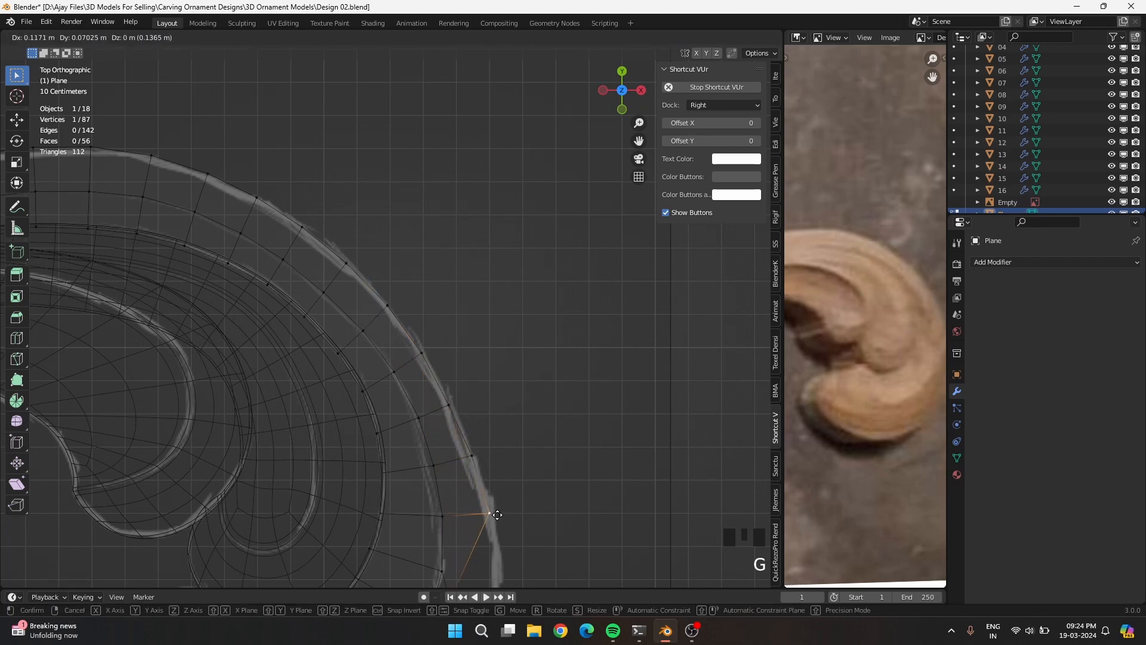
{"action": "left_click", "coordinate": [494, 491]}
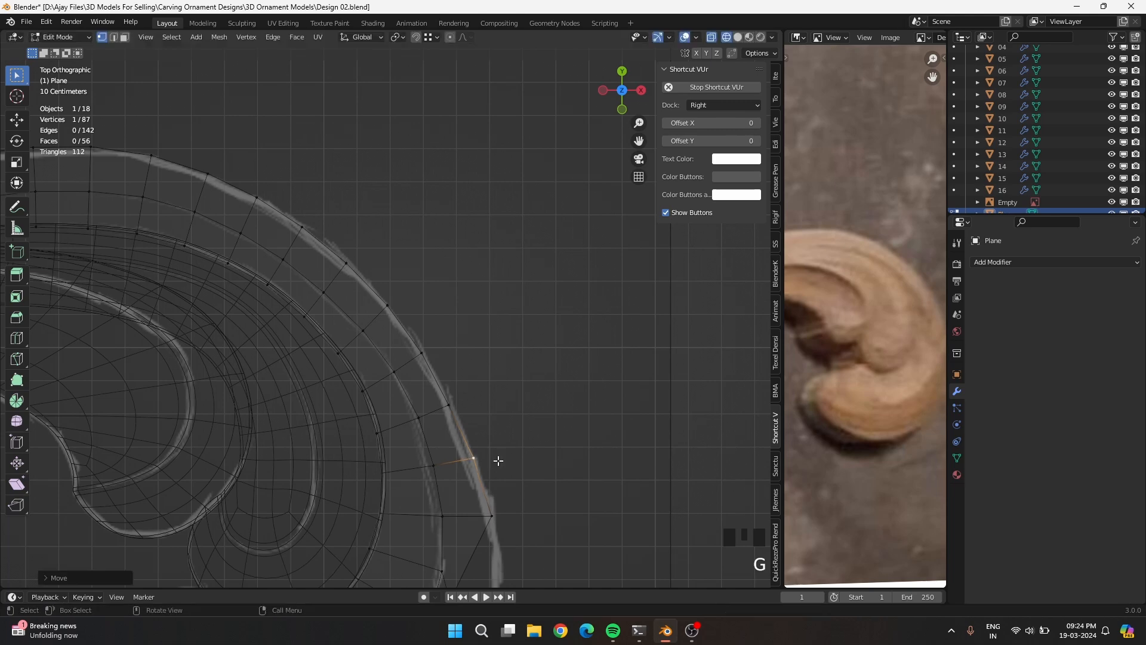
{"action": "middle_click_drag", "start_coordinate": [494, 460], "coordinate": [436, 353], "text": "shift"}
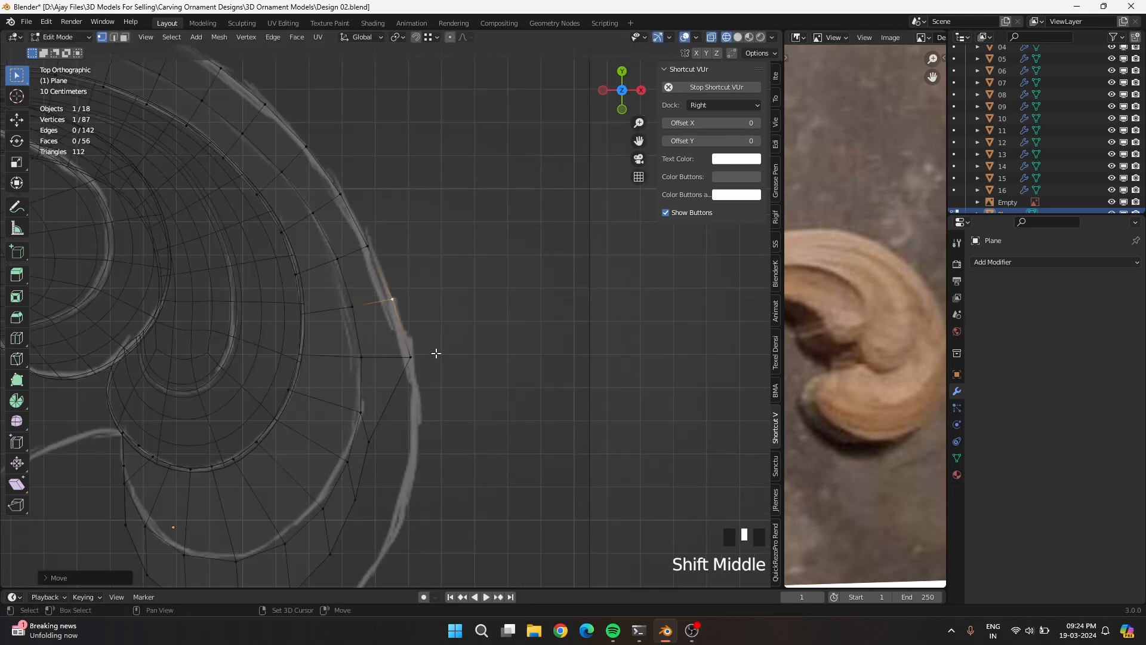
{"action": "left_click", "coordinate": [382, 446]}
{"action": "key", "text": "g"}
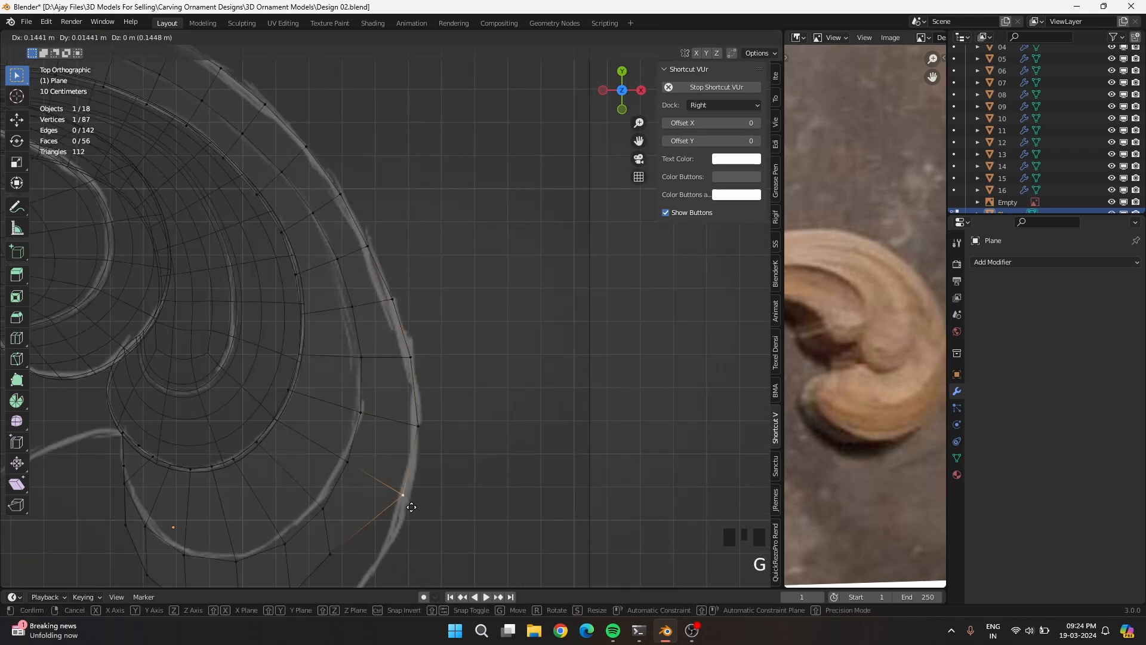
{"action": "left_click", "coordinate": [416, 505]}
Move the following outer vertices onto the sketched outline where the scroll curves in under its lower end
{"action": "middle_click_drag", "start_coordinate": [410, 525], "coordinate": [376, 445], "text": "shift"}
{"action": "left_click", "coordinate": [376, 445]}
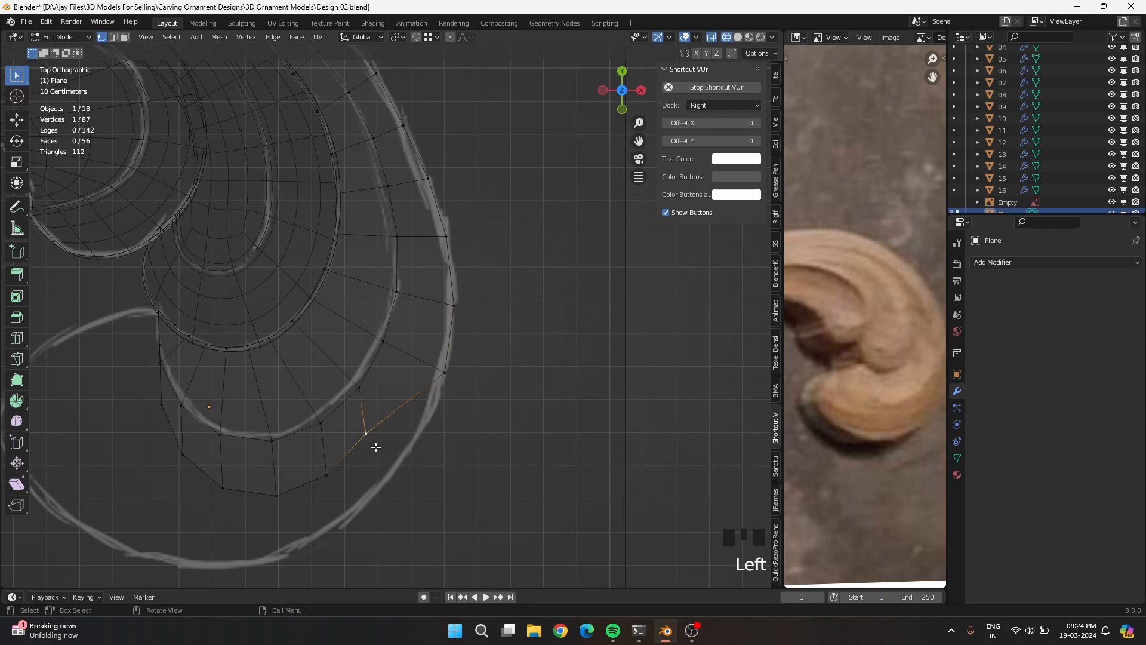
{"action": "key", "text": "g"}
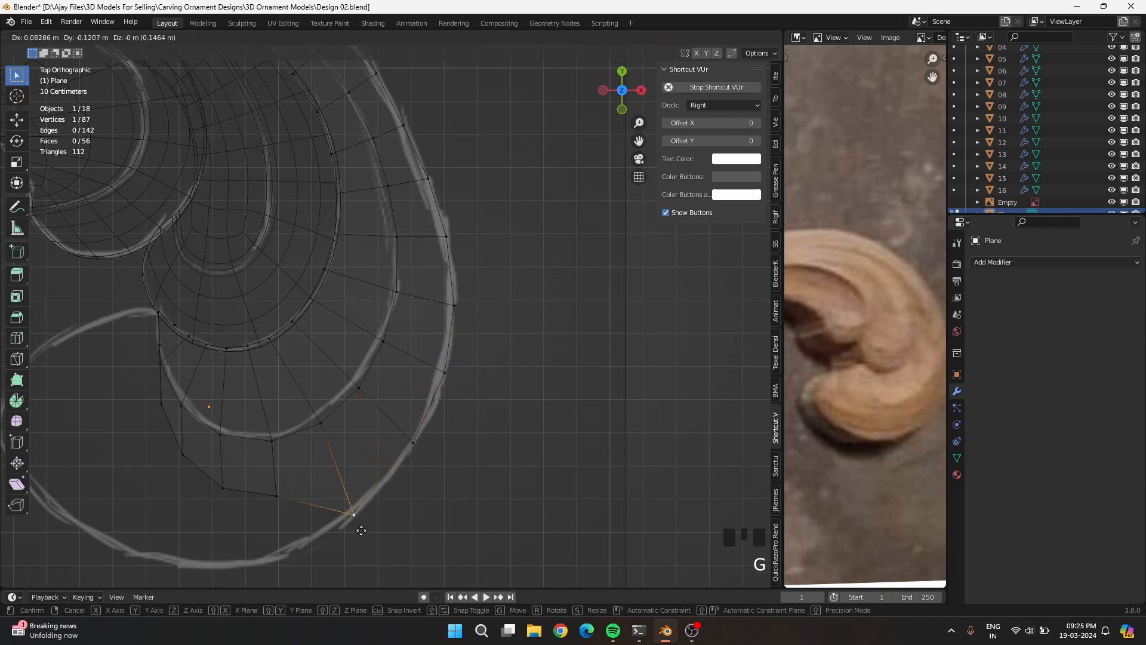
{"action": "left_click", "coordinate": [371, 523]}
{"action": "left_click", "coordinate": [276, 496]}
{"action": "key", "text": "g"}
{"action": "left_click", "coordinate": [301, 585]}
Place the next outer vertex at the lowest point of the sketched outline and nudge the two vertices before it
{"action": "middle_click_drag", "start_coordinate": [238, 295], "coordinate": [481, 280], "text": "shift"}
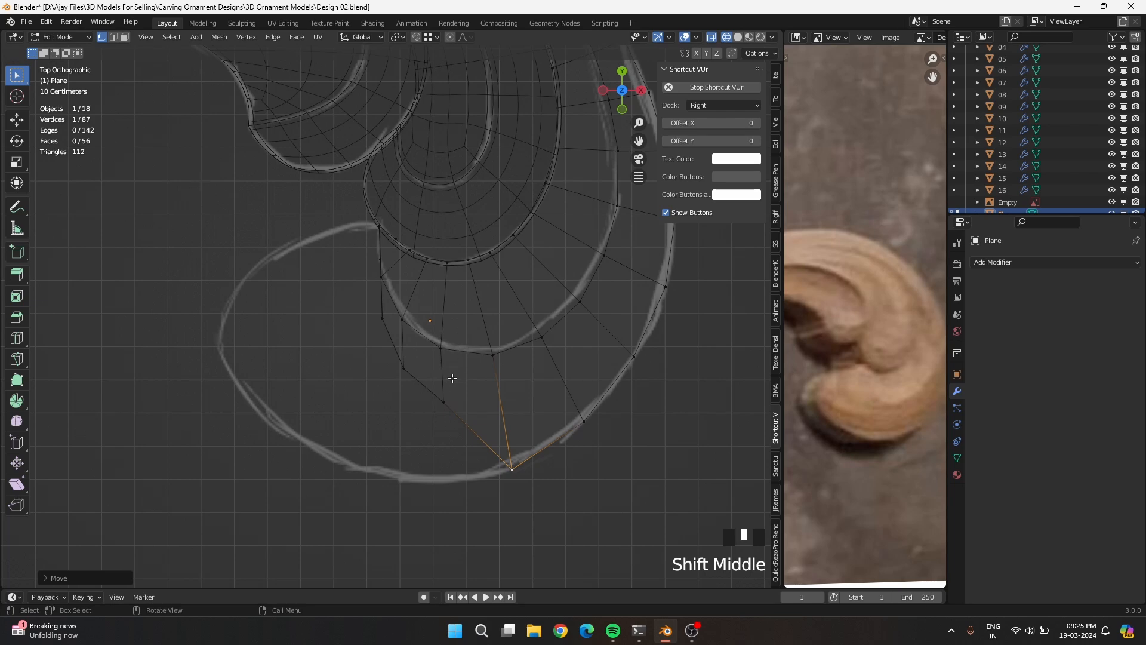
{"action": "left_click", "coordinate": [441, 400]}
{"action": "key", "text": "g"}
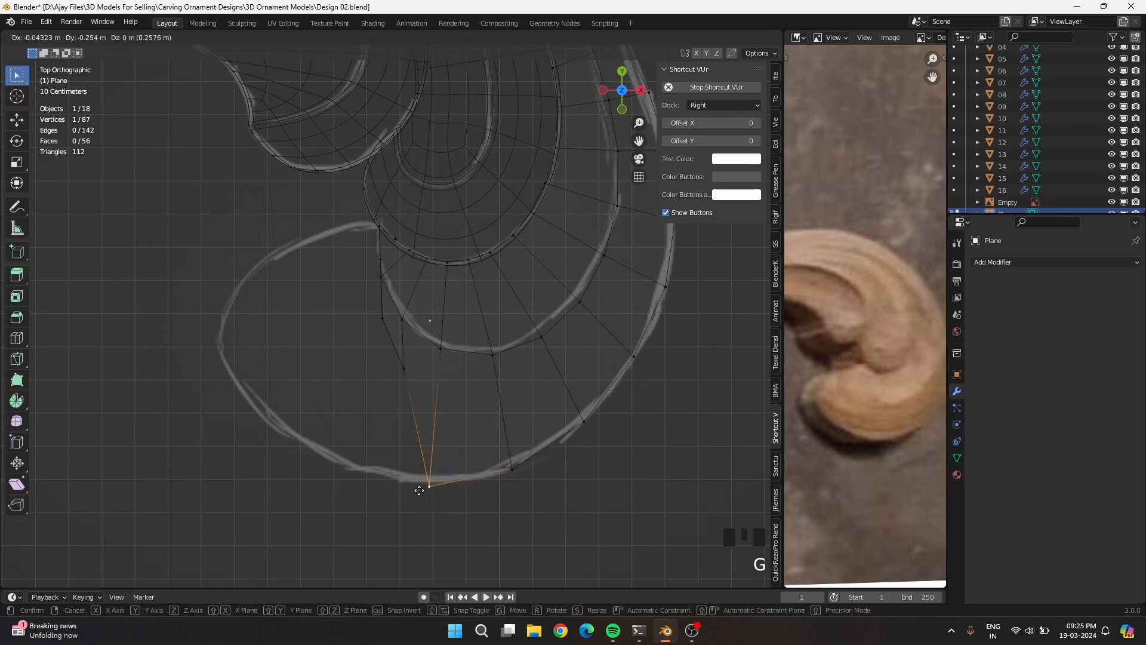
{"action": "left_click", "coordinate": [420, 490]}
{"action": "left_click", "coordinate": [514, 477]}
{"action": "key", "text": "g"}
{"action": "left_click", "coordinate": [521, 481]}
{"action": "left_click", "coordinate": [594, 442]}
{"action": "key", "text": "g"}
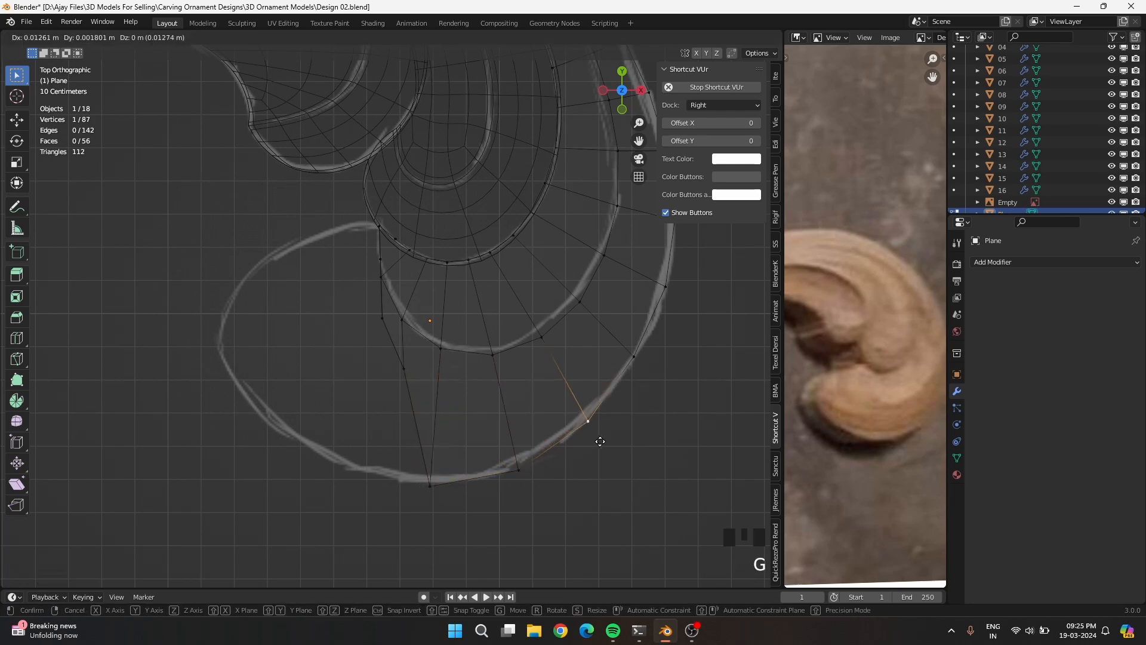
{"action": "left_click", "coordinate": [600, 441]}
Adjust the middle-row vertices along the inner sketched curve at the scroll's lower end
{"action": "left_click", "coordinate": [439, 363]}
{"action": "key", "text": "g"}
{"action": "left_click", "coordinate": [438, 366]}
{"action": "left_click", "coordinate": [491, 366]}
{"action": "key", "text": "g"}
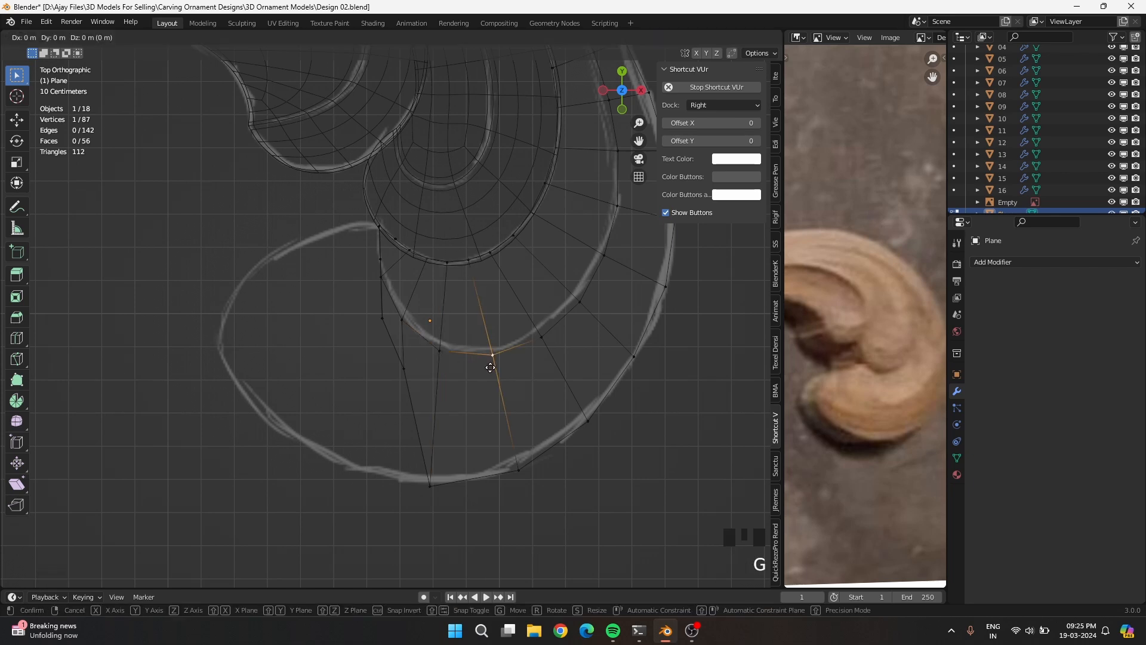
{"action": "left_click", "coordinate": [491, 368]}
{"action": "left_click", "coordinate": [435, 362]}
{"action": "key", "text": "g"}
{"action": "left_click", "coordinate": [433, 363]}
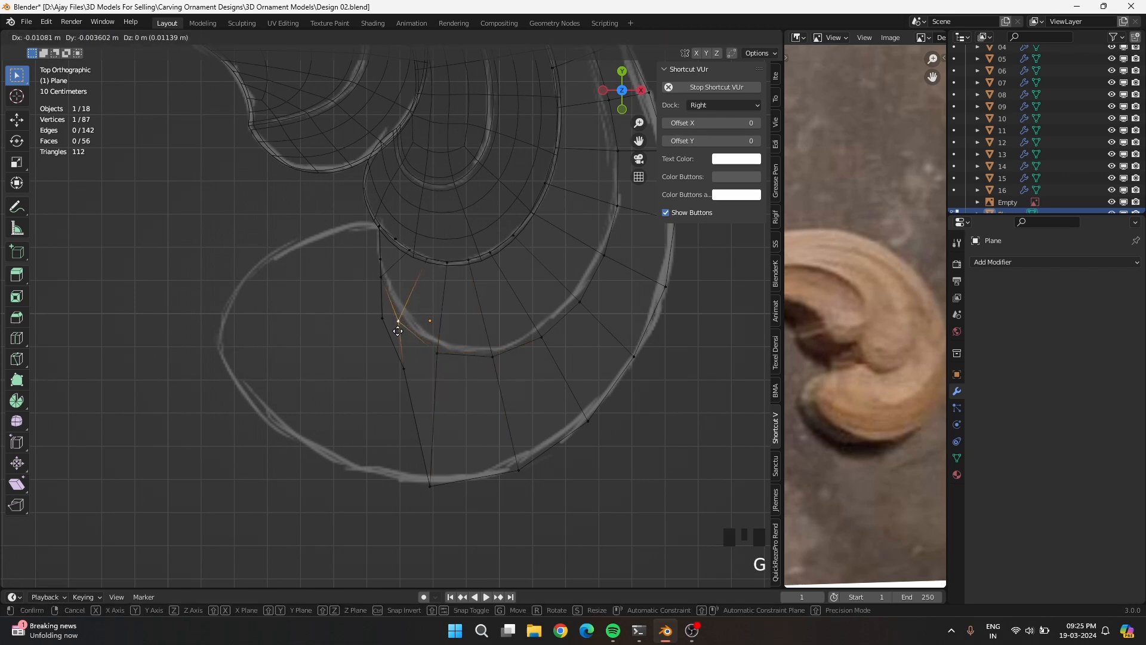
{"action": "left_click", "coordinate": [372, 279]}
Move the last three outer vertices out to the sketched outline around the scroll's rounded end lobe
{"action": "left_click", "coordinate": [401, 373]}
{"action": "key", "text": "g"}
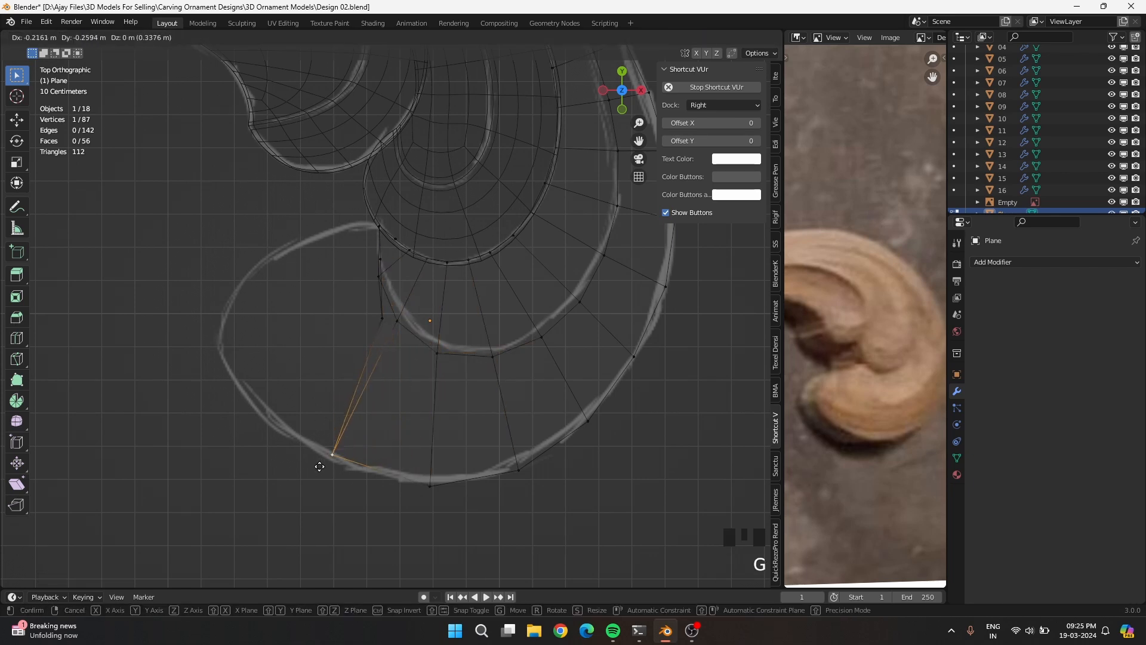
{"action": "left_click", "coordinate": [313, 473]}
{"action": "left_click", "coordinate": [377, 320]}
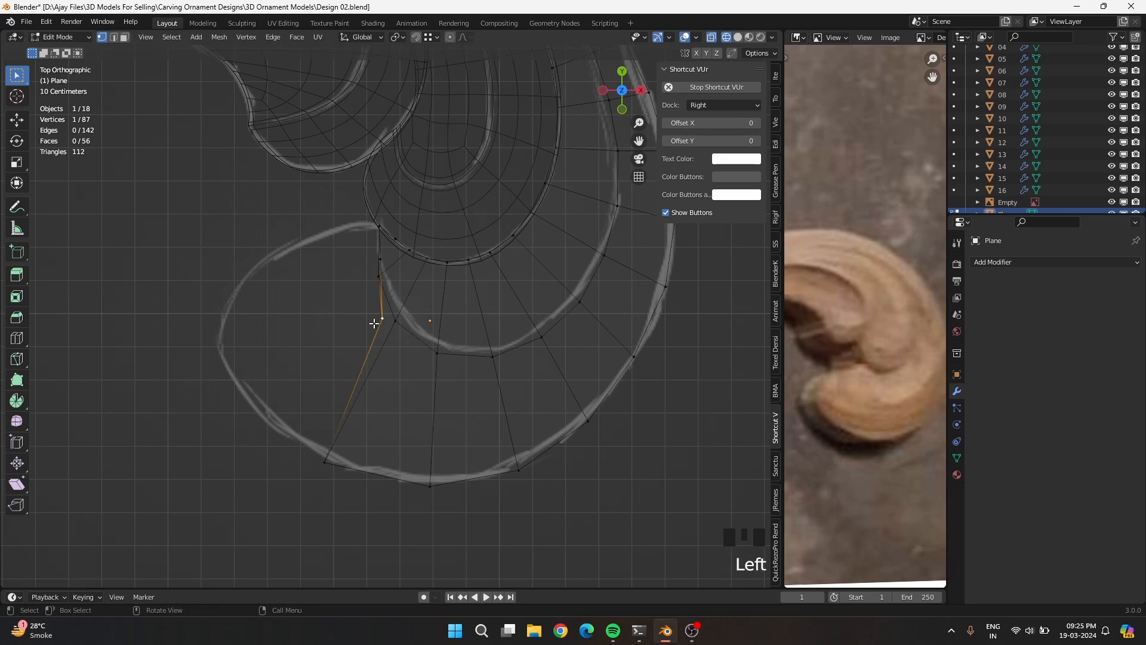
{"action": "key", "text": "g"}
{"action": "left_click", "coordinate": [233, 354]}
{"action": "left_click", "coordinate": [382, 257]}
{"action": "key", "text": "g"}
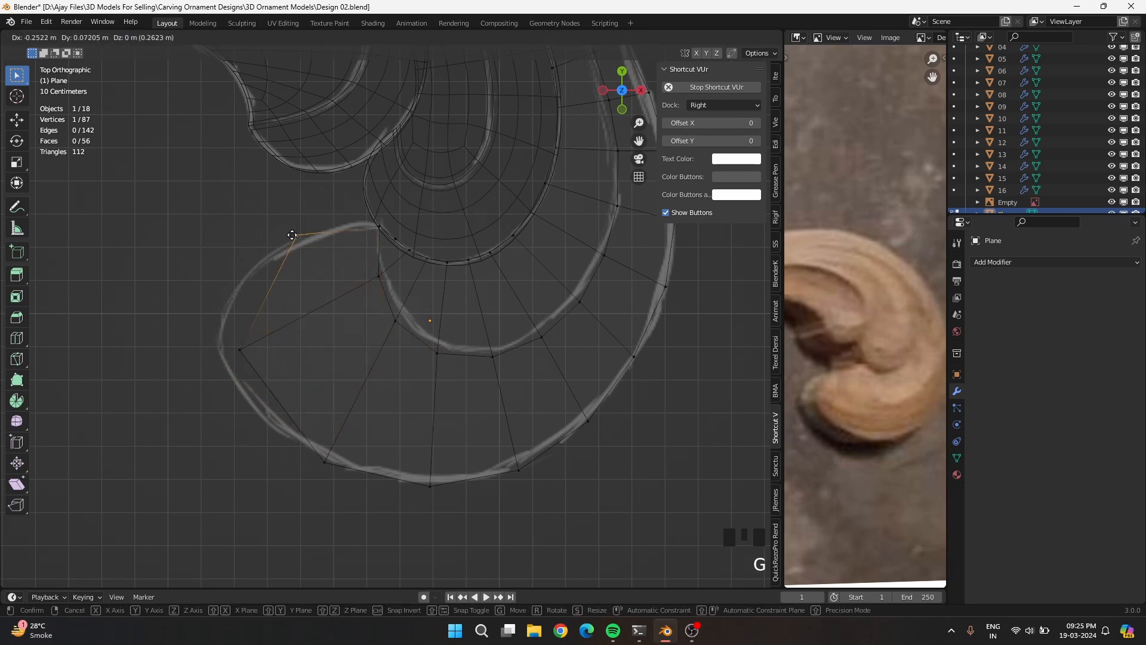
{"action": "left_click", "coordinate": [299, 235]}
Refine the three end-lobe vertices so they follow the sketched outline more closely
{"action": "left_click", "coordinate": [240, 353]}
{"action": "key", "text": "g"}
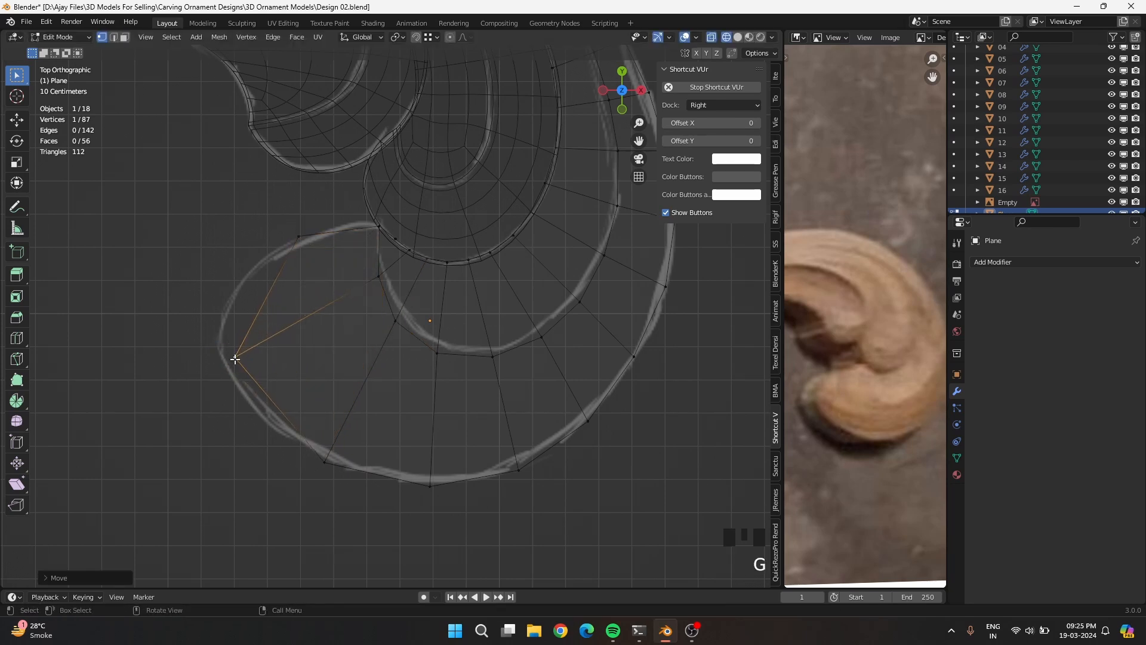
{"action": "left_click", "coordinate": [236, 358]}
{"action": "left_click", "coordinate": [322, 481]}
{"action": "key", "text": "g"}
{"action": "left_click", "coordinate": [299, 244]}
{"action": "key", "text": "g"}
{"action": "left_click", "coordinate": [279, 257]}
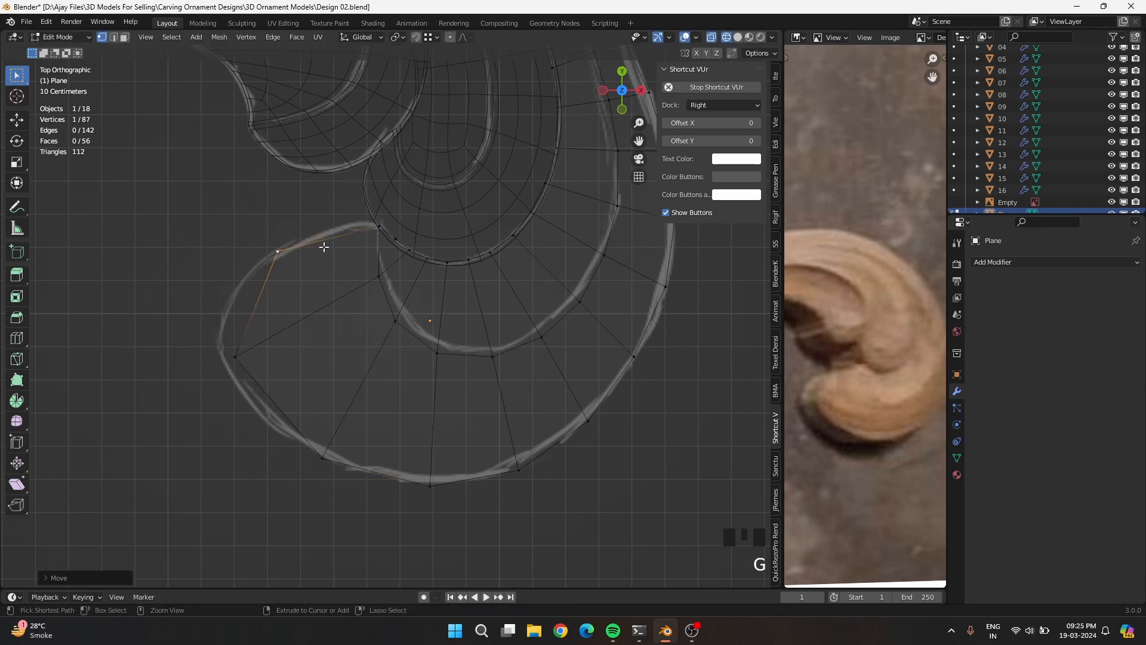
Dissolve the extra vertex on the short edge near the lobe's inner corner
{"action": "left_click", "coordinate": [378, 250]}
{"action": "left_click", "coordinate": [379, 251]}
{"action": "left_click", "coordinate": [378, 252], "text": "alt+shift"}
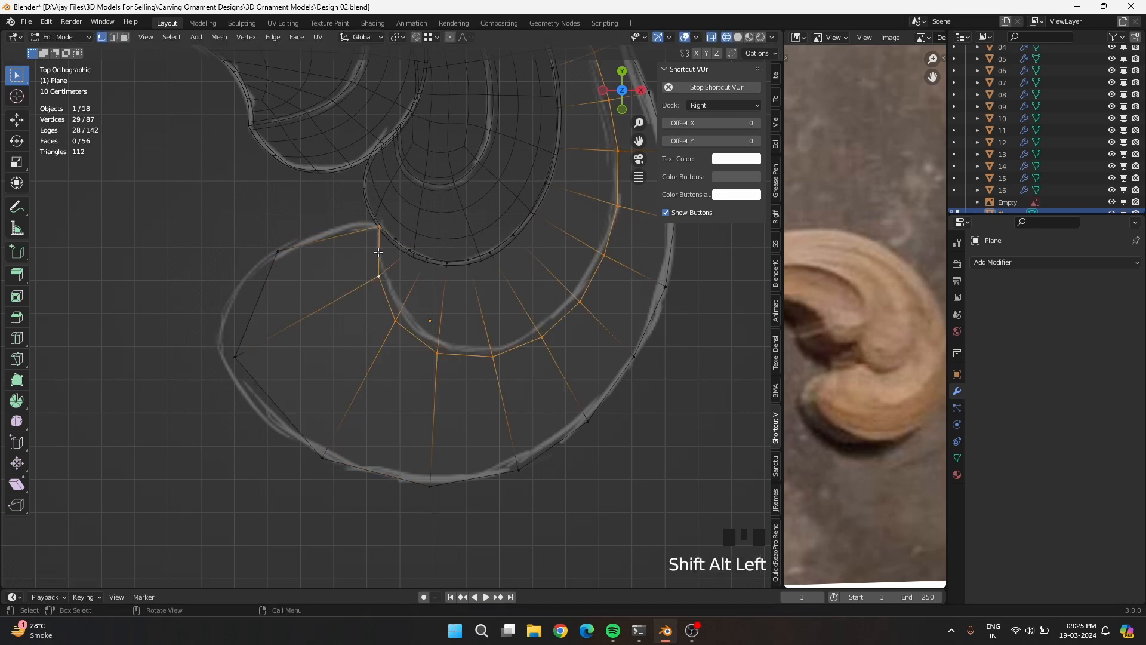
{"action": "left_click", "coordinate": [394, 245]}
{"action": "key", "text": "x"}
{"action": "left_click", "coordinate": [391, 272]}
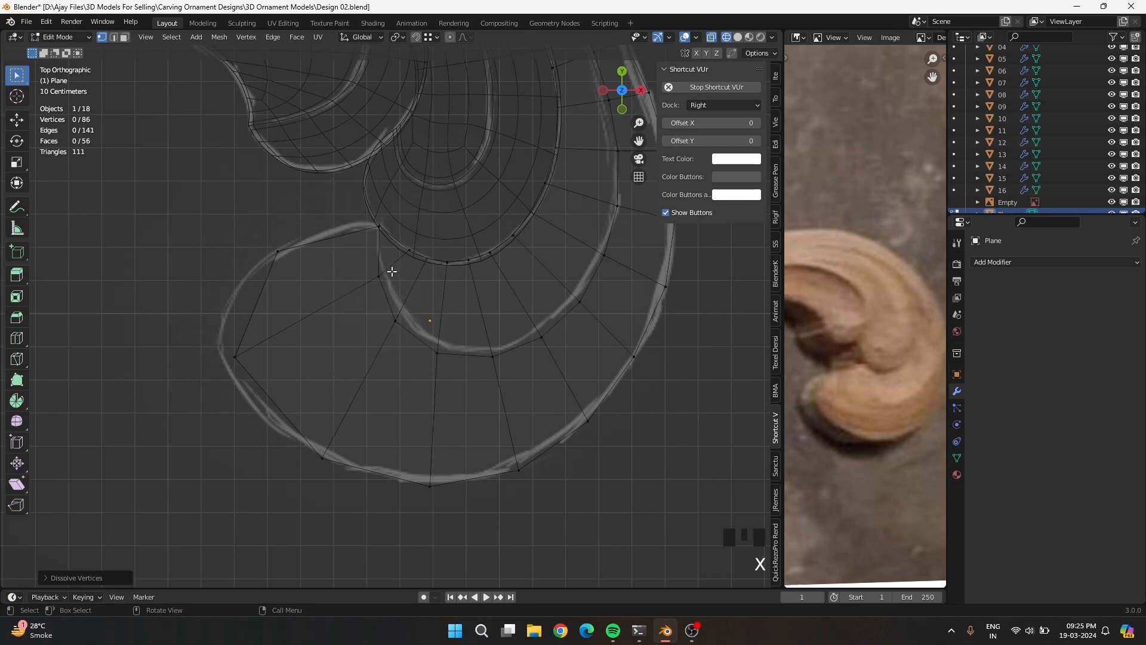
Move the lobe's inner corner vertex slightly up against the neighbouring scroll piece
{"action": "left_click", "coordinate": [378, 225]}
{"action": "key", "text": "g"}
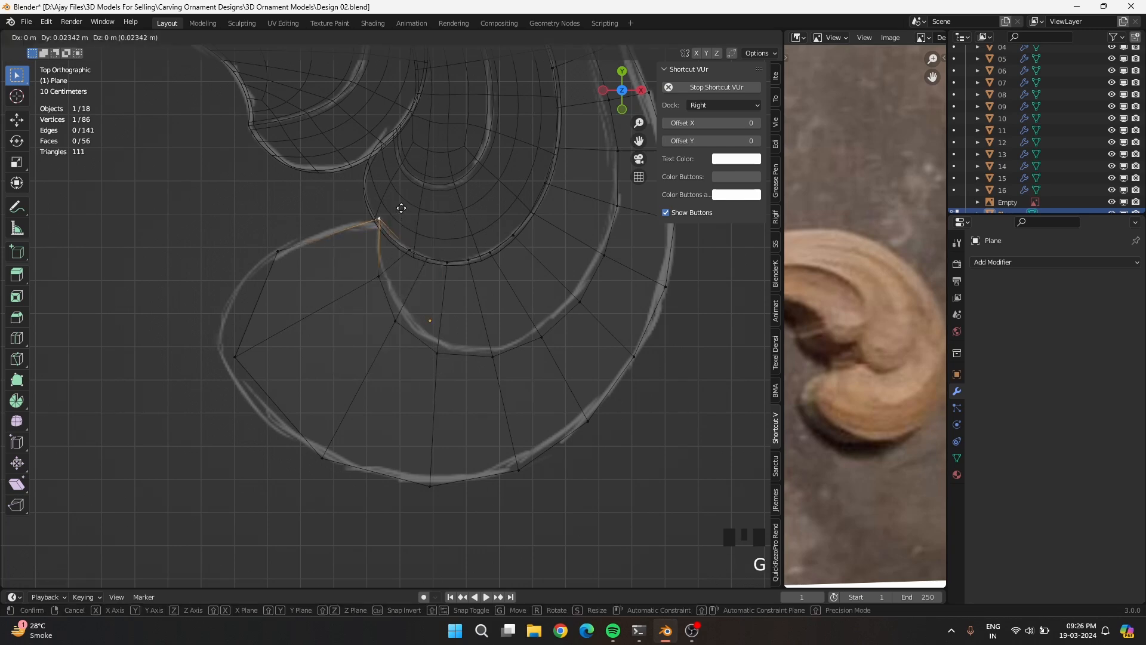
{"action": "left_click", "coordinate": [400, 210]}
Select the middle edge loop of the scroll strip and raise it along Z in front view
{"action": "left_click", "coordinate": [238, 365]}
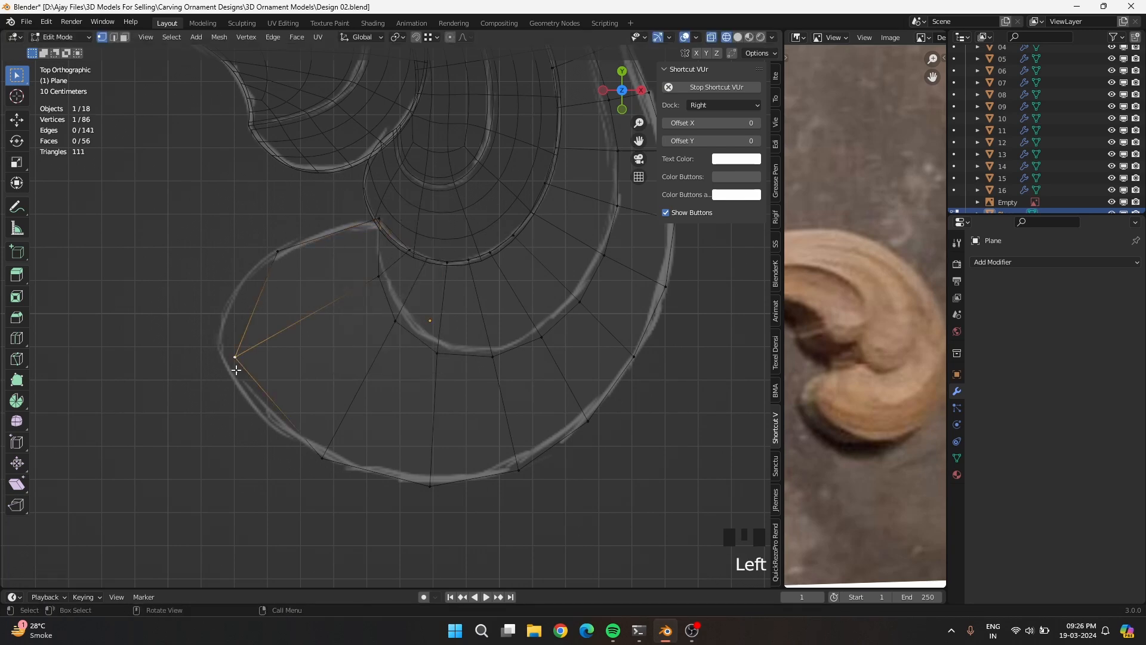
{"action": "left_click", "coordinate": [384, 302], "text": "alt+shift"}
{"action": "key", "text": "KP_3"}
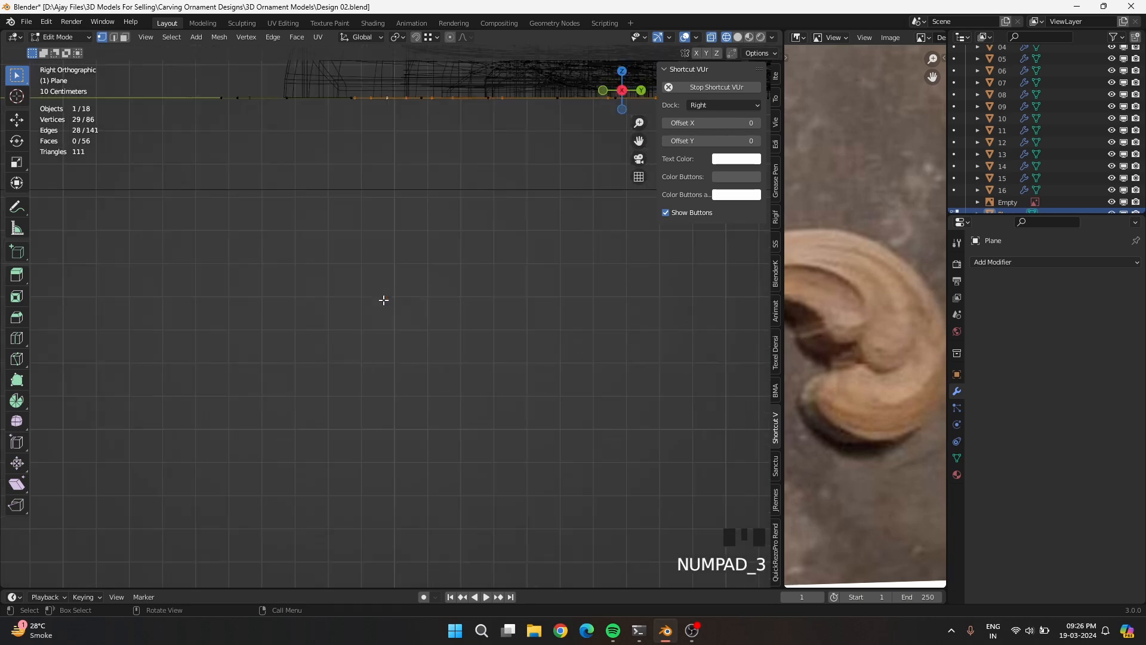
{"action": "key", "text": "KP_1"}
{"action": "middle_click_drag", "start_coordinate": [384, 300], "coordinate": [358, 525], "text": "shift"}
{"action": "key", "text": "g"}
{"action": "key", "text": "z"}
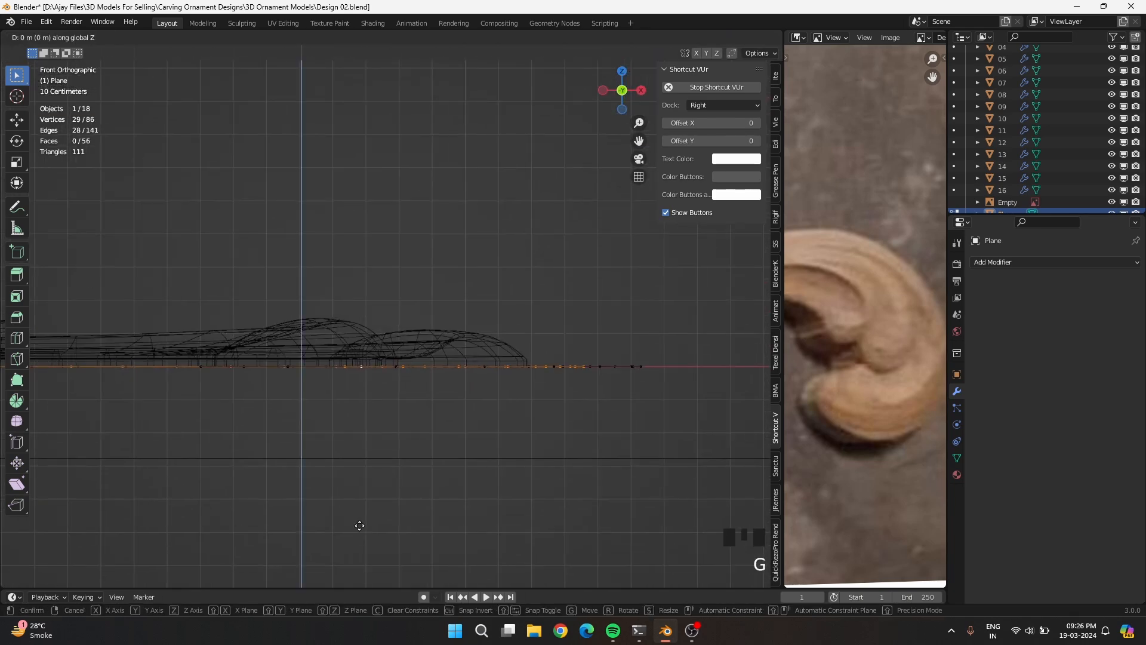
{"action": "left_click", "coordinate": [370, 509]}
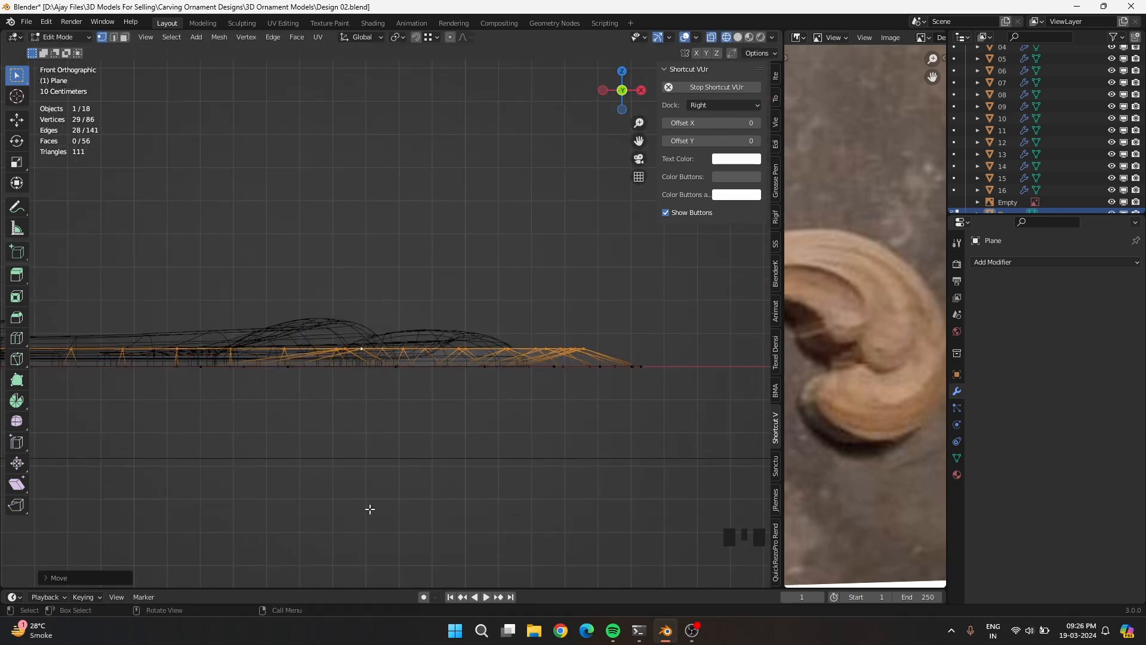
{"action": "middle_click_drag", "start_coordinate": [369, 509], "coordinate": [494, 461], "text": "shift"}
{"action": "scroll", "coordinate": [535, 418], "scroll_direction": "down", "scroll_amount": 2}
{"action": "key", "text": "g"}
{"action": "key", "text": "z"}
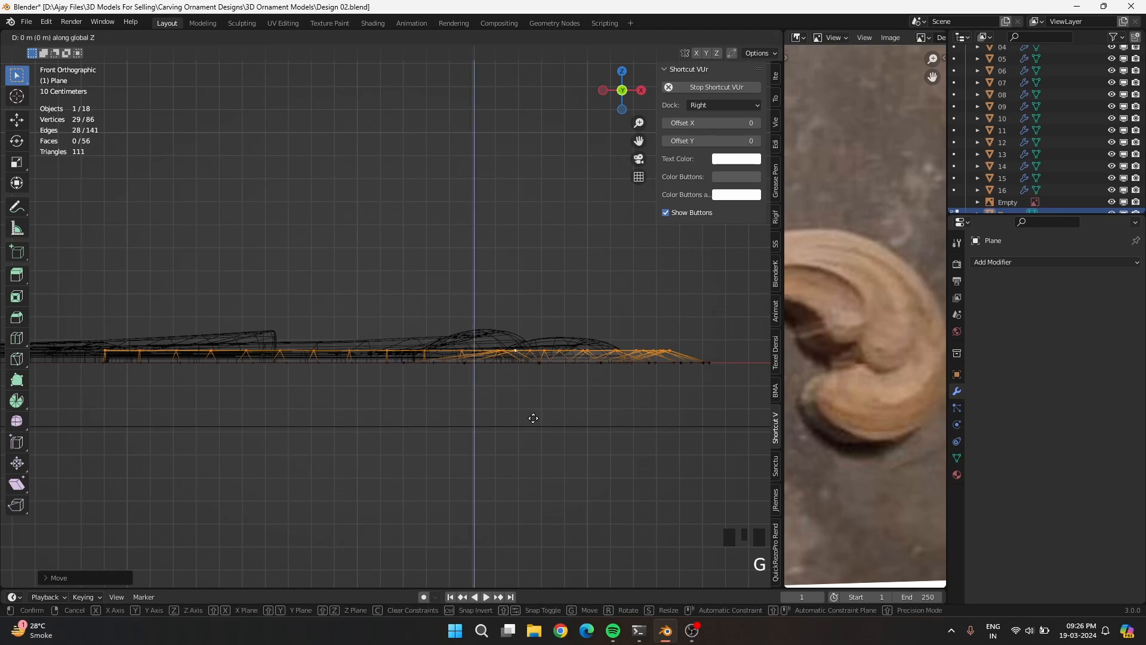
{"action": "left_click", "coordinate": [536, 410]}
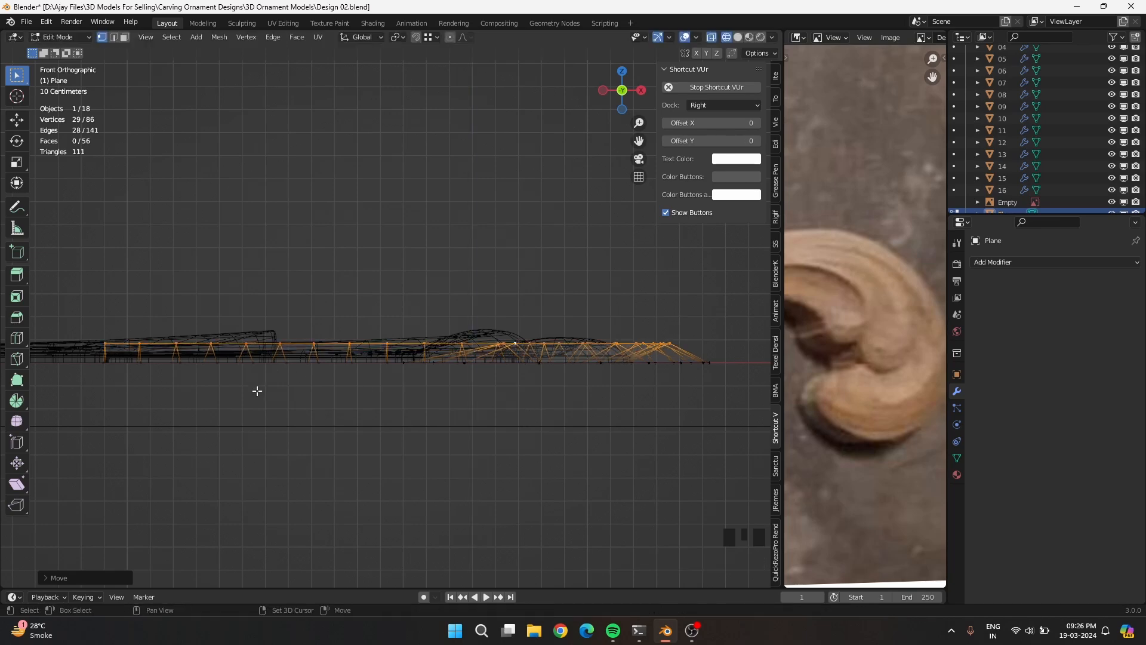
Lower the selected middle edge loop along Z to just above the base, below the neighbouring piece's edge
{"action": "middle_click_drag", "start_coordinate": [508, 399], "coordinate": [224, 353]}
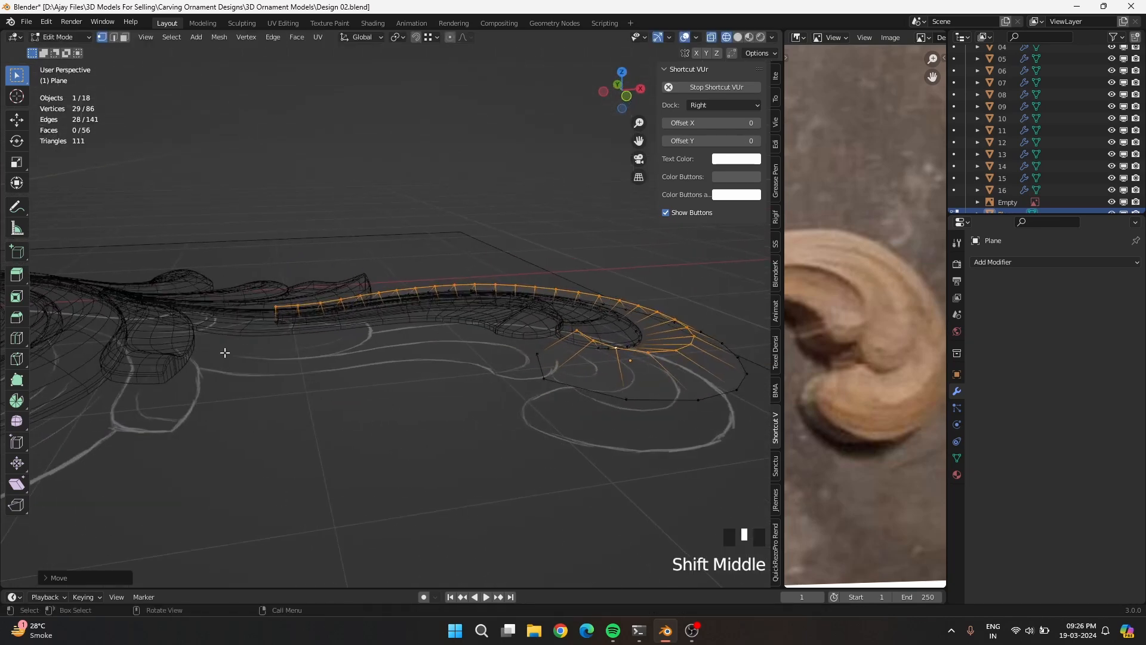
{"action": "key", "text": "KP_1"}
{"action": "scroll", "coordinate": [312, 379], "scroll_direction": "up", "scroll_amount": 4}
{"action": "middle_click_drag", "start_coordinate": [312, 379], "coordinate": [620, 277], "text": "shift"}
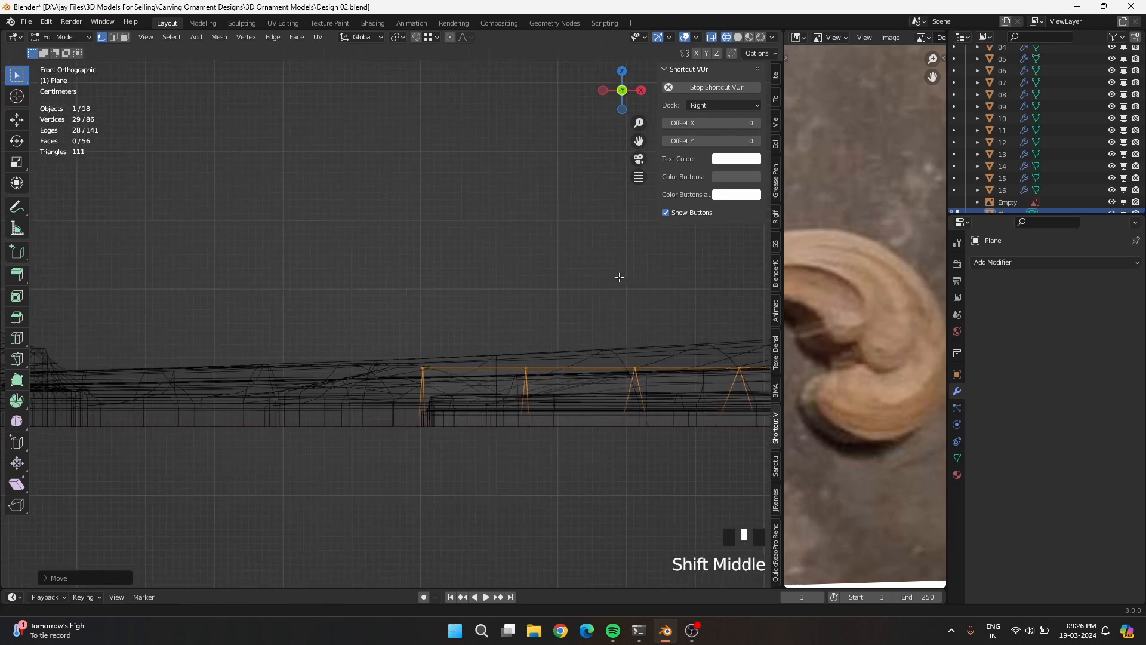
{"action": "key", "text": "g"}
{"action": "key", "text": "z"}
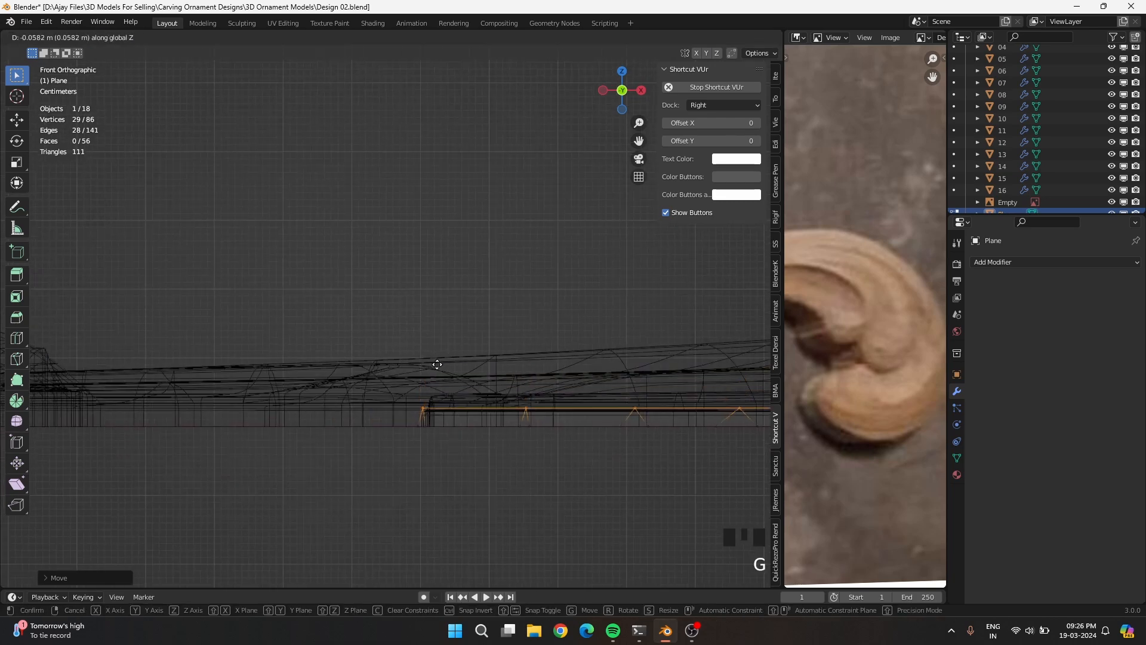
{"action": "left_click", "coordinate": [399, 396]}
Deselect the starting vertex of the middle loop and raise the remaining vertices slightly along Z
{"action": "key", "text": "g"}
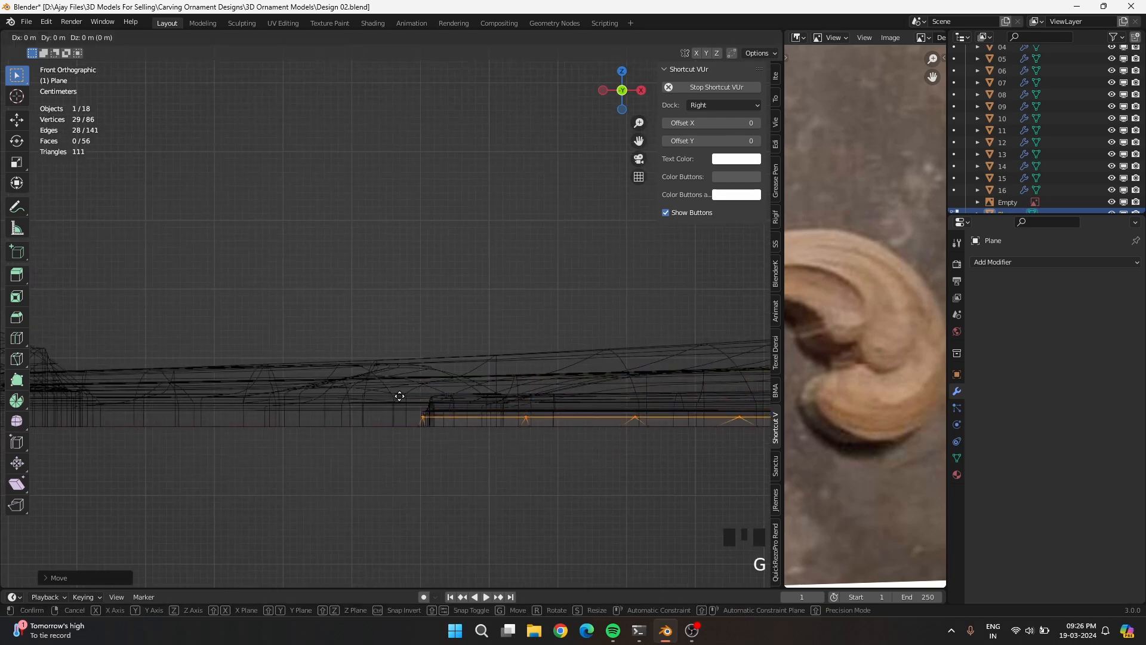
{"action": "left_click", "coordinate": [442, 375], "text": "ctrl"}
{"action": "key", "text": "g"}
{"action": "key", "text": "z"}
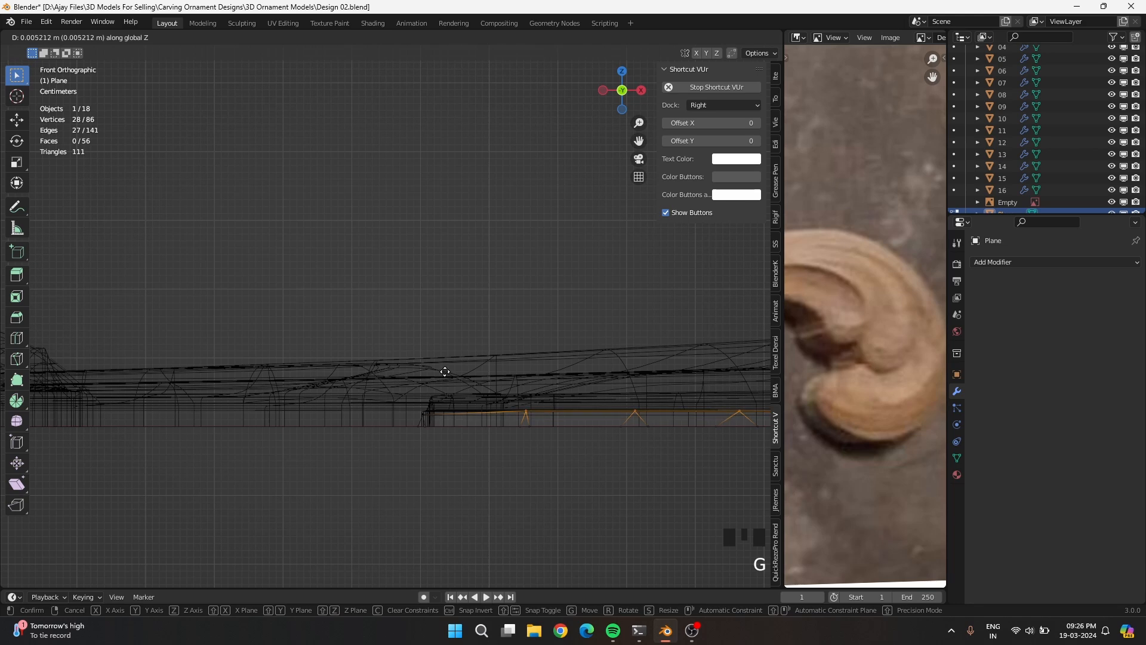
Deselect the next two vertices of the middle loop and raise the rest slightly along Z
{"action": "left_click", "coordinate": [530, 420], "text": "ctrl"}
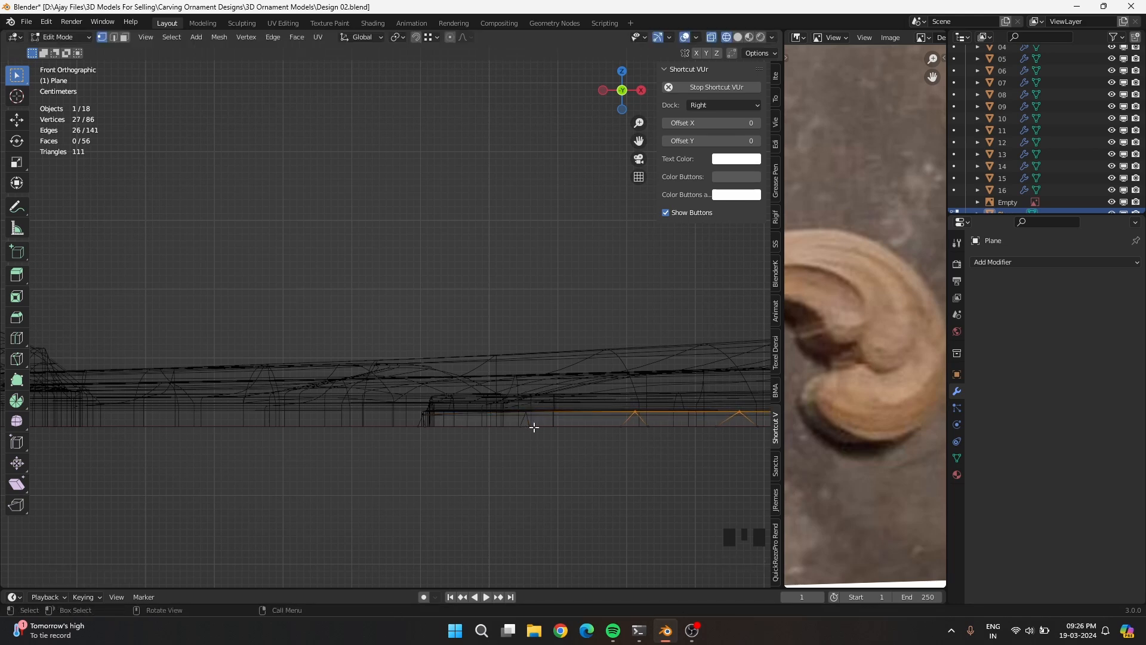
{"action": "middle_click_drag", "start_coordinate": [558, 447], "coordinate": [322, 424], "text": "shift"}
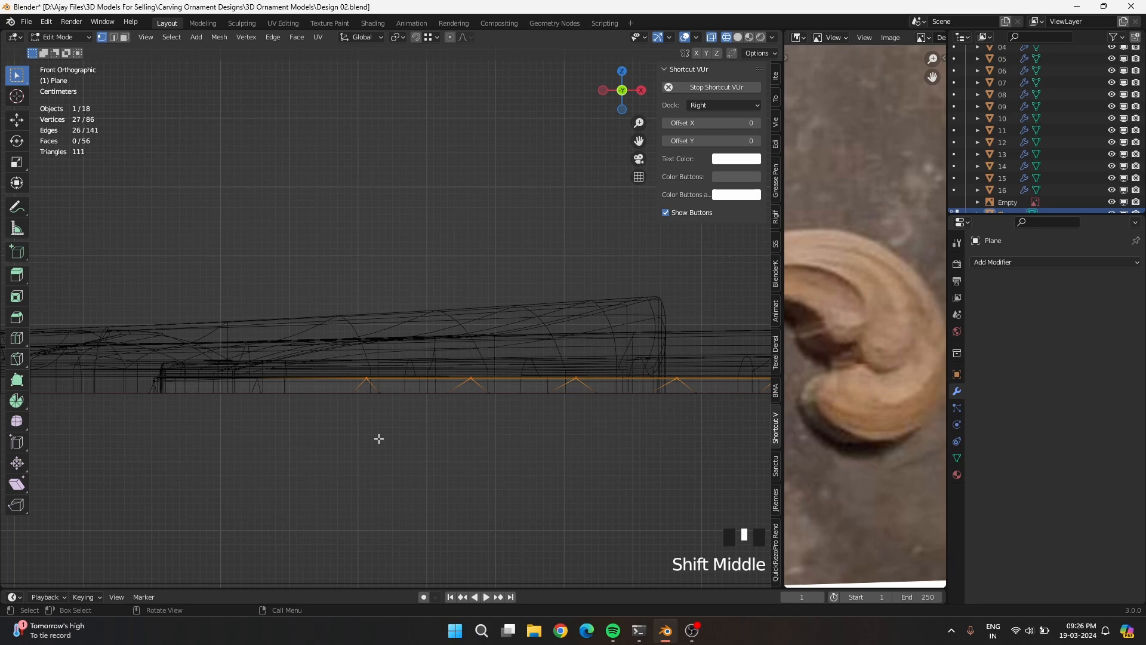
{"action": "left_click", "coordinate": [370, 386], "text": "ctrl"}
{"action": "key", "text": "g"}
{"action": "key", "text": "z"}
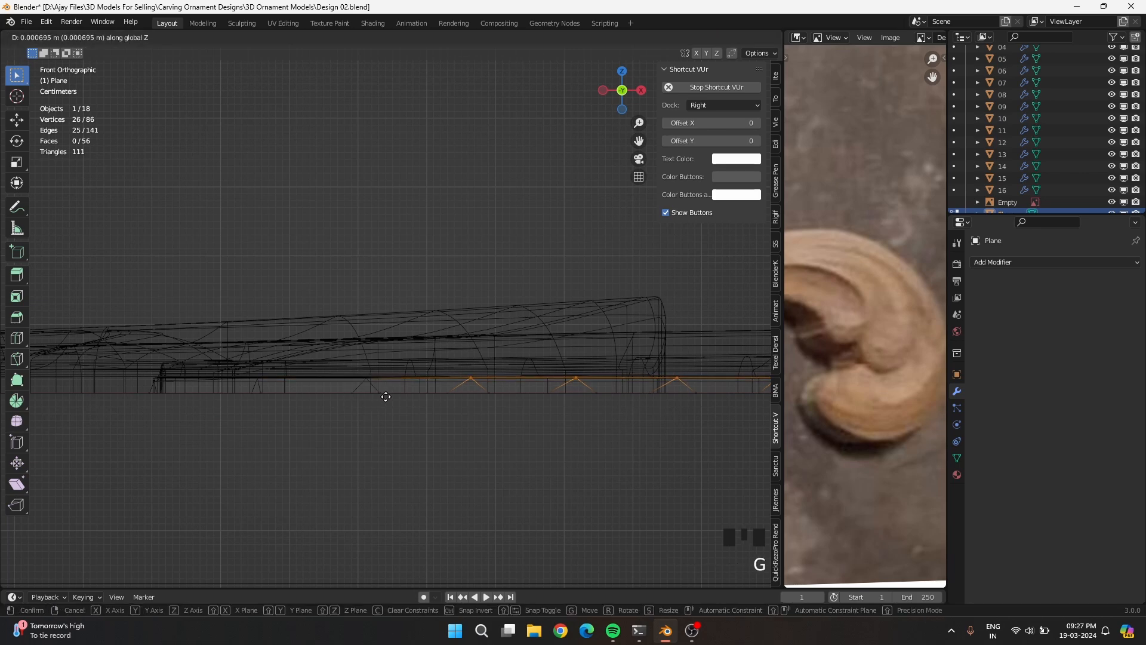
{"action": "left_click", "coordinate": [386, 396]}
{"action": "key", "text": "g"}
{"action": "key", "text": "z"}
{"action": "left_click", "coordinate": [386, 394]}
Deselect the next two middle-loop vertices one at a time, raising the remaining ones slightly along Z after each
{"action": "left_click_drag", "start_coordinate": [414, 356], "coordinate": [489, 417], "text": "ctrl"}
{"action": "key", "text": "g"}
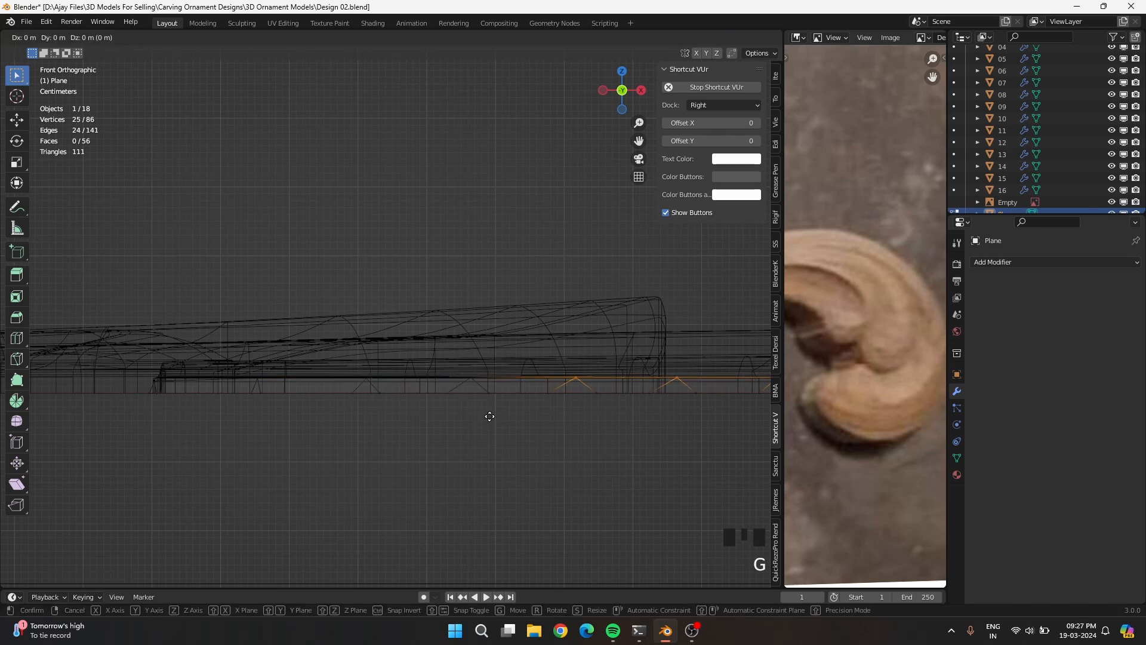
{"action": "key", "text": "z"}
{"action": "left_click", "coordinate": [490, 406]}
{"action": "left_click_drag", "start_coordinate": [507, 373], "coordinate": [610, 456], "text": "ctrl"}
{"action": "middle_click_drag", "start_coordinate": [613, 468], "coordinate": [323, 468], "text": "shift"}
{"action": "key", "text": "g"}
{"action": "key", "text": "z"}
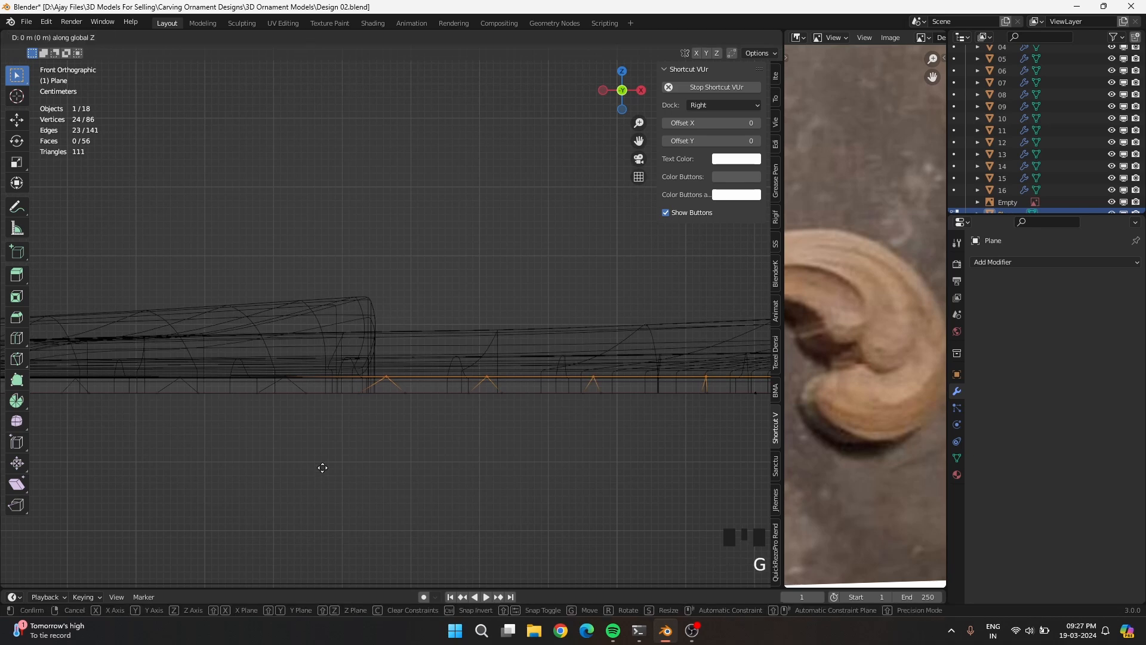
{"action": "left_click", "coordinate": [329, 446]}
Deselect one more loop vertex and raise the rest along Z, then fine-tune the height with a dropped vertex reselected
{"action": "left_click_drag", "start_coordinate": [335, 356], "coordinate": [415, 415], "text": "ctrl"}
{"action": "key", "text": "g"}
{"action": "key", "text": "z"}
{"action": "left_click", "coordinate": [419, 394]}
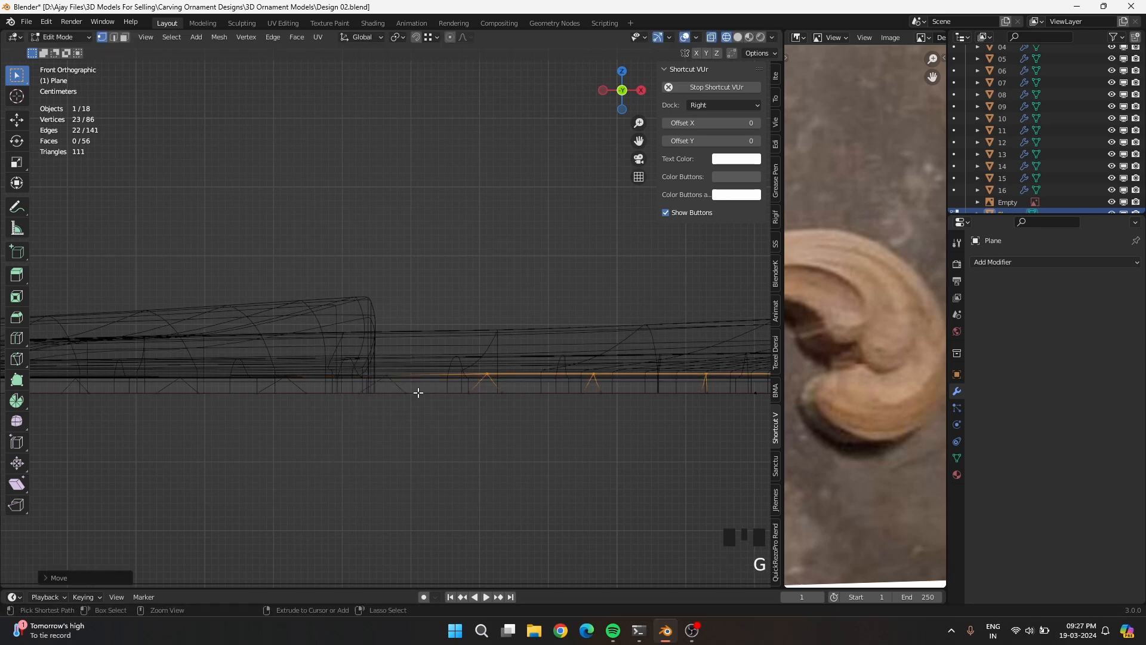
{"action": "left_click_drag", "start_coordinate": [414, 355], "coordinate": [510, 428], "text": "ctrl"}
{"action": "left_click", "coordinate": [486, 373], "text": "shift"}
{"action": "key", "text": "g"}
{"action": "key", "text": "z"}
{"action": "left_click", "coordinate": [417, 345]}
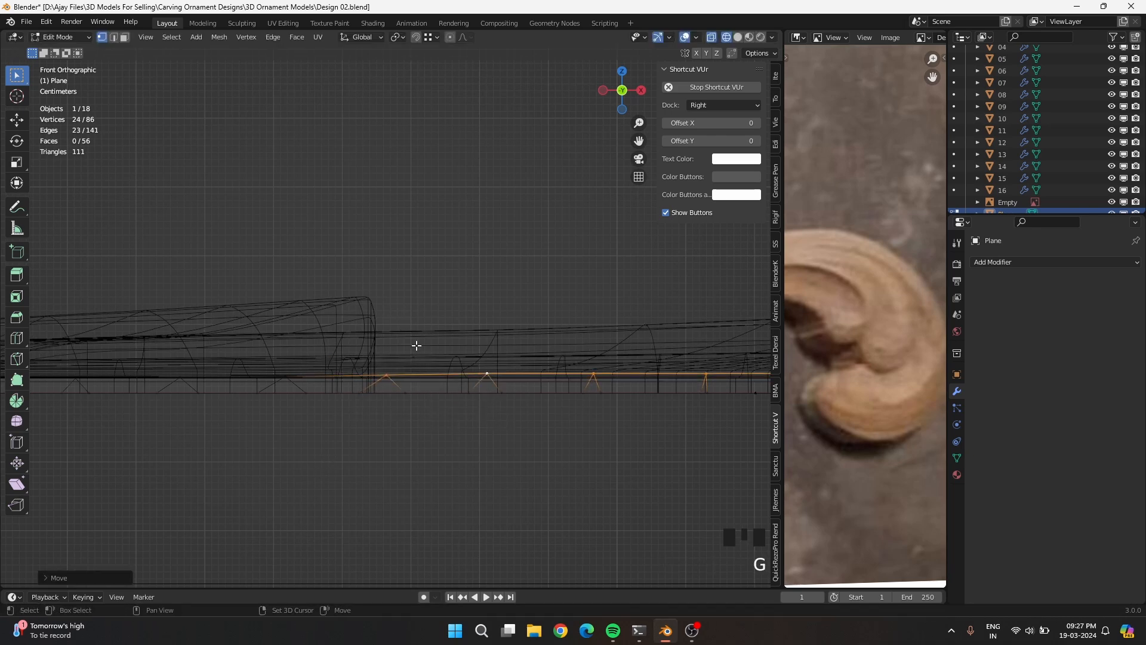
Deselect two vertices farther along the middle loop and raise the remaining 22 slightly along Z
{"action": "middle_click_drag", "start_coordinate": [492, 417], "coordinate": [337, 389], "text": "shift"}
{"action": "left_click_drag", "start_coordinate": [207, 327], "coordinate": [266, 383], "text": "ctrl"}
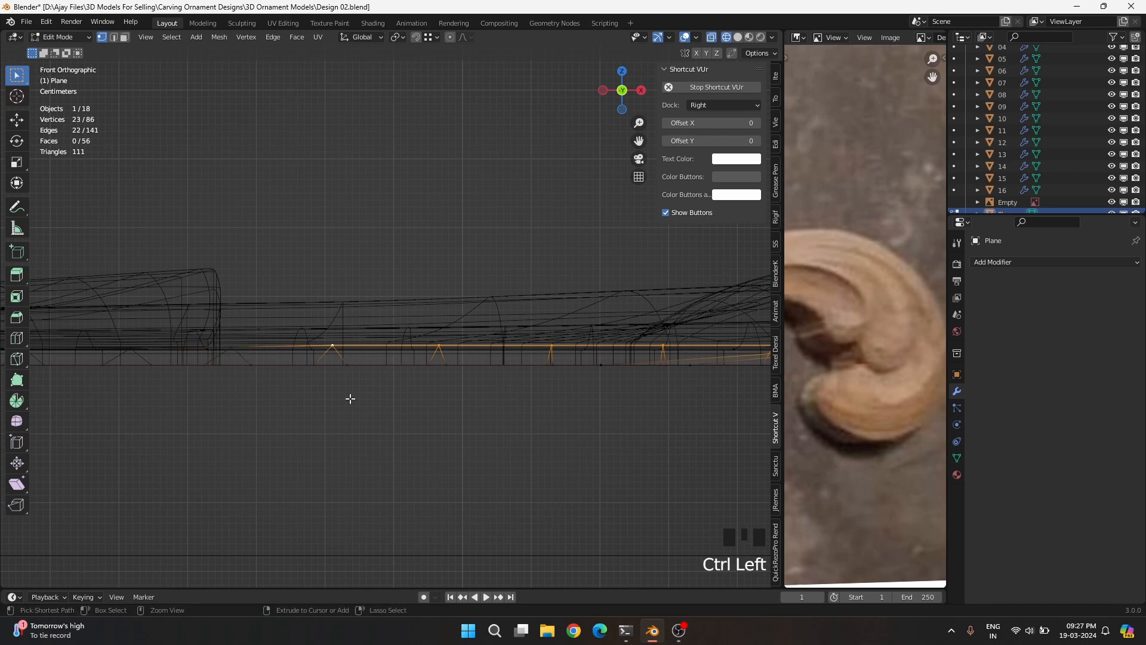
{"action": "left_click_drag", "start_coordinate": [305, 329], "coordinate": [370, 392], "text": "ctrl"}
{"action": "key", "text": "g"}
{"action": "key", "text": "z"}
{"action": "left_click", "coordinate": [373, 376]}
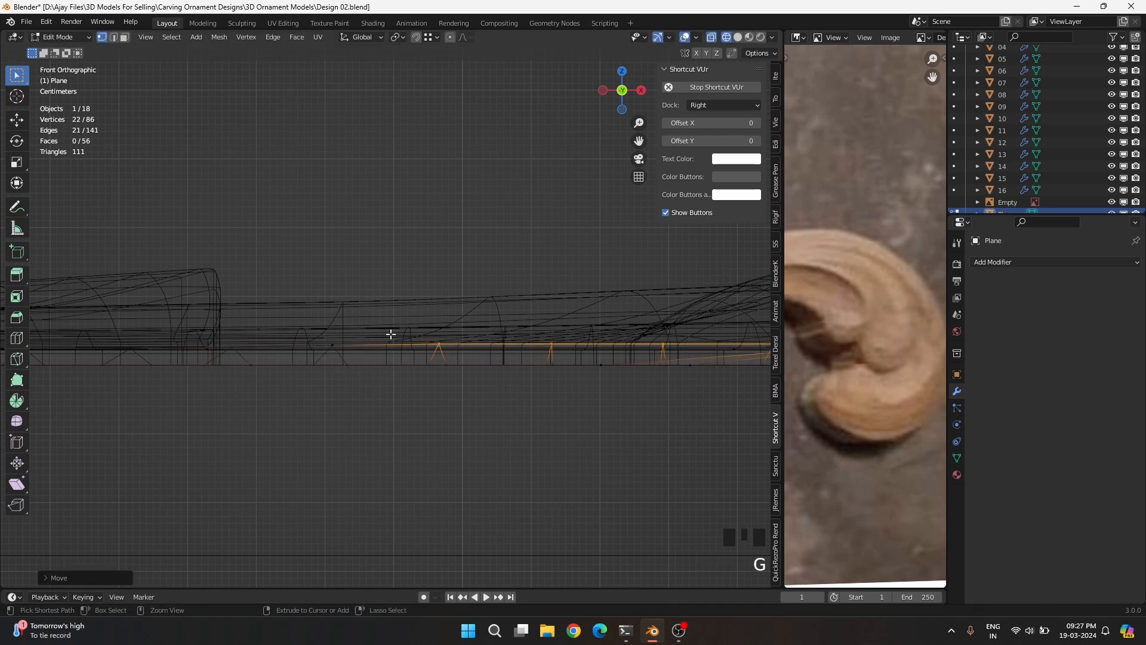
Drop the following two loop vertices from the selection in turn, lifting the remaining ones a little each time
{"action": "left_click_drag", "start_coordinate": [394, 332], "coordinate": [460, 399], "text": "ctrl"}
{"action": "key", "text": "g"}
{"action": "key", "text": "z"}
{"action": "left_click", "coordinate": [460, 366]}
{"action": "left_click_drag", "start_coordinate": [513, 327], "coordinate": [553, 396], "text": "ctrl"}
{"action": "key", "text": "g"}
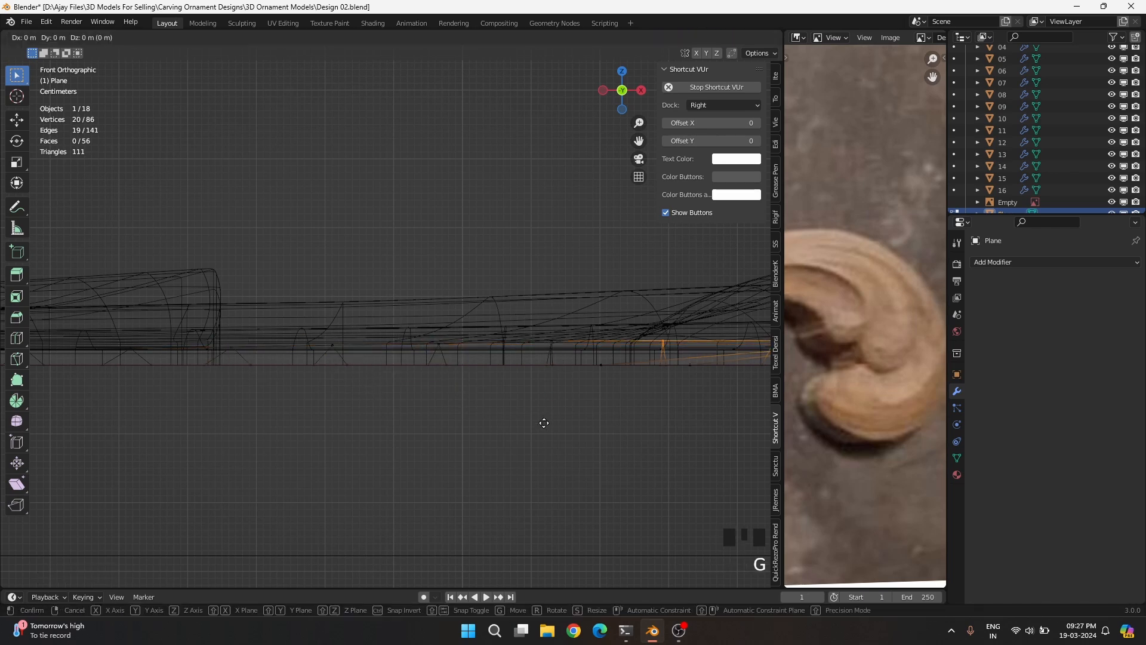
{"action": "left_click", "coordinate": [657, 457]}
Continue along the middle loop toward the curl, deselecting the next vertices in two rounds and raising the rest after each
{"action": "middle_click_drag", "start_coordinate": [456, 372], "coordinate": [381, 380], "text": "shift"}
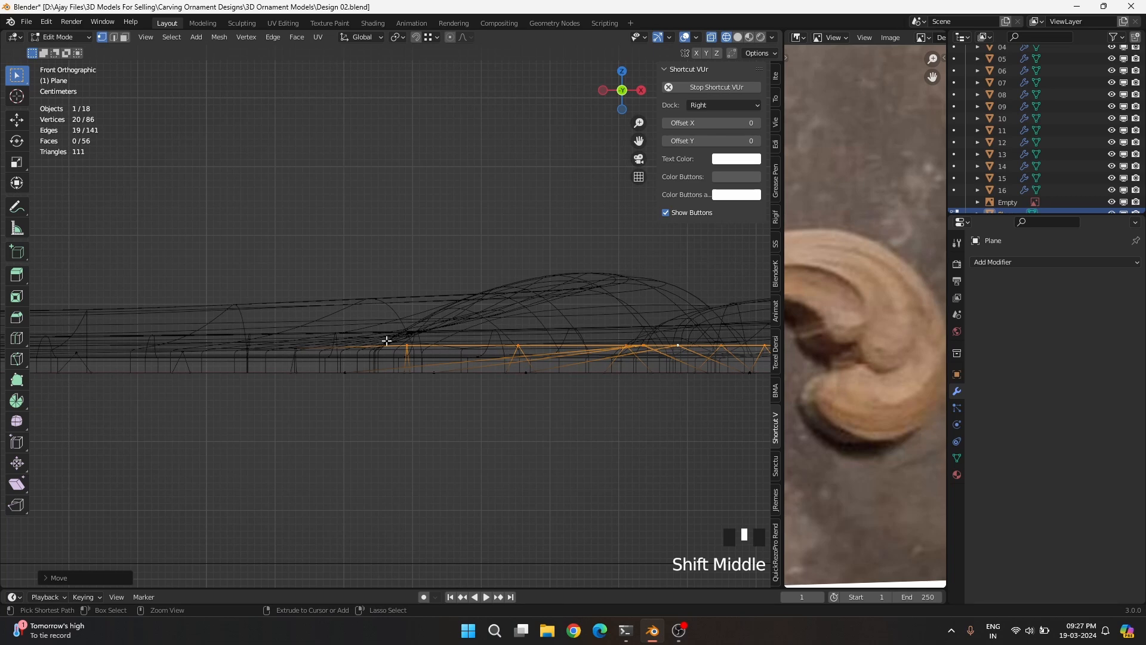
{"action": "left_click_drag", "start_coordinate": [387, 340], "coordinate": [425, 372], "text": "ctrl"}
{"action": "key", "text": "g"}
{"action": "left_click", "coordinate": [487, 329]}
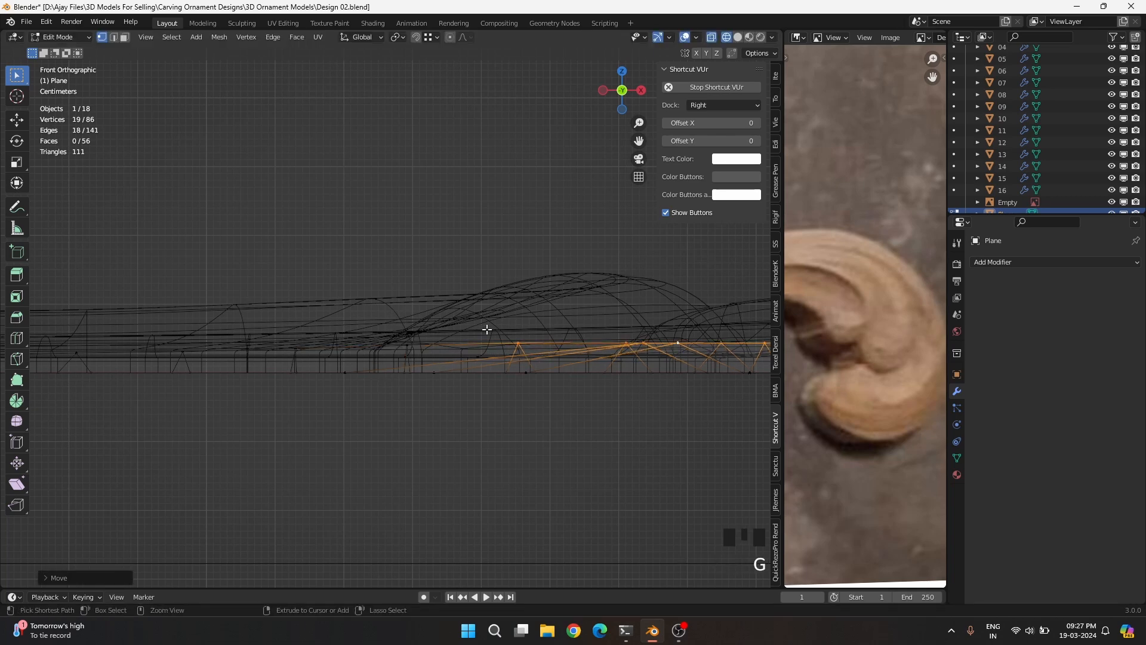
{"action": "left_click_drag", "start_coordinate": [487, 329], "coordinate": [538, 371], "text": "ctrl"}
{"action": "key", "text": "g"}
{"action": "key", "text": "z"}
{"action": "left_click", "coordinate": [491, 310]}
Switch to solid shading in back view and raise the 17 selected middle-loop vertices slightly along Z
{"action": "middle_click_drag", "start_coordinate": [586, 379], "coordinate": [591, 395]}
{"action": "left_click_drag", "start_coordinate": [452, 261], "coordinate": [460, 266], "text": "shift"}
{"action": "key", "text": "ctrl+KP_3"}
{"action": "key", "text": "z"}
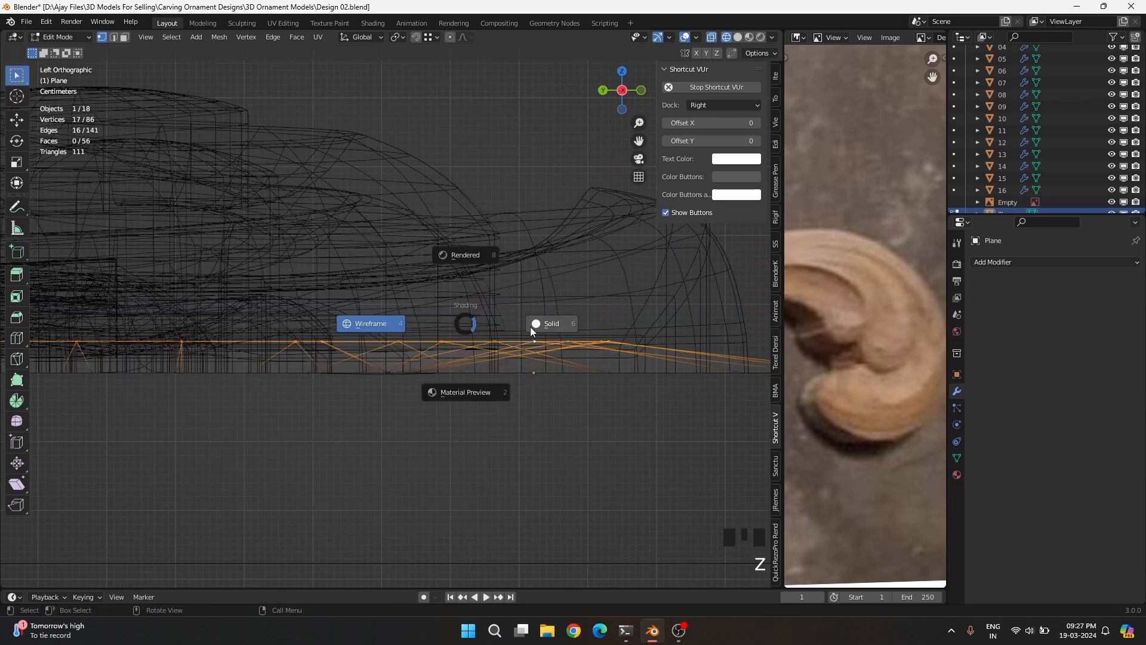
{"action": "left_click", "coordinate": [530, 327]}
{"action": "key", "text": "ctrl+KP_1"}
{"action": "scroll", "coordinate": [512, 378], "scroll_direction": "down", "scroll_amount": 4}
{"action": "middle_click_drag", "start_coordinate": [514, 378], "coordinate": [289, 329], "text": "shift"}
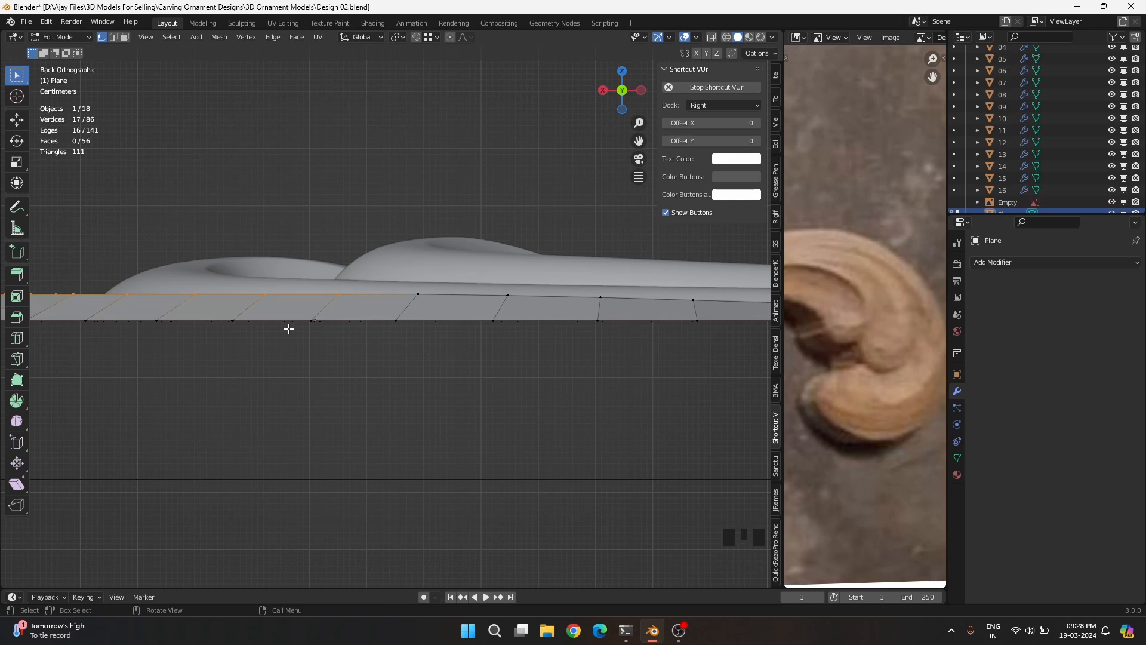
{"action": "key", "text": "g"}
{"action": "key", "text": "z"}
{"action": "left_click", "coordinate": [294, 311]}
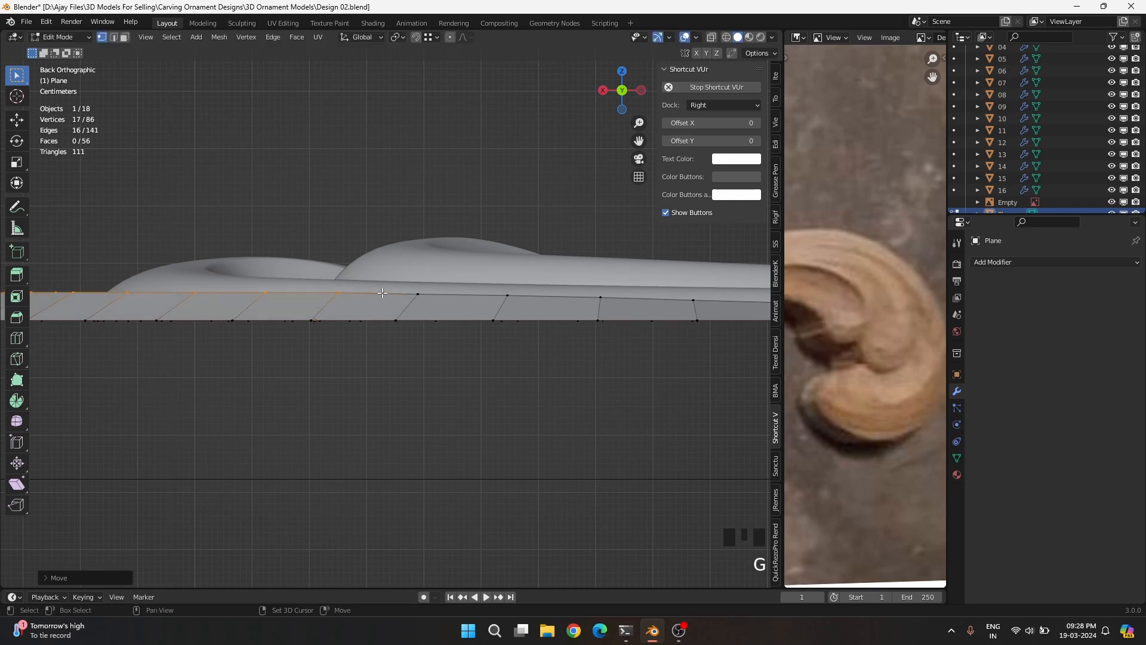
Try to raise the loop selection along Z with the adjacent vertex added, and undo it
{"action": "left_click", "coordinate": [416, 293], "text": "shift"}
{"action": "key", "text": "g"}
{"action": "key", "text": "z"}
{"action": "left_click", "coordinate": [393, 282]}
{"action": "key", "text": "ctrl+z"}
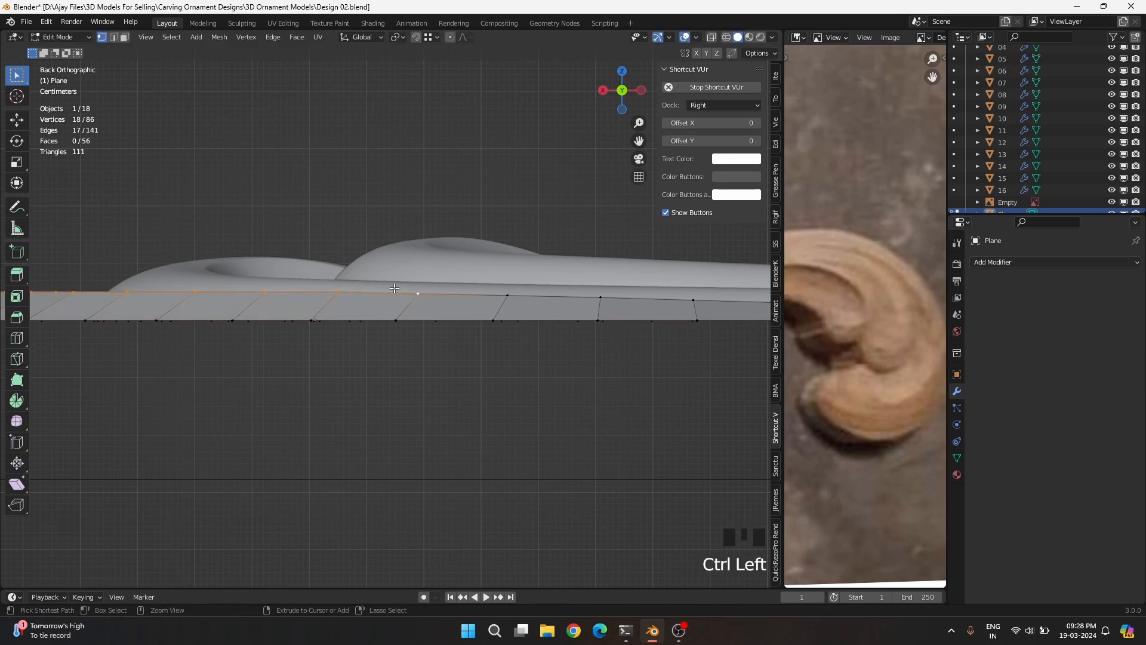
{"action": "key", "text": "ctrl+z"}
Raise the 14 selected loop vertices slightly along Z, then deselect one and raise the remaining 13
{"action": "key", "text": "g"}
{"action": "key", "text": "z"}
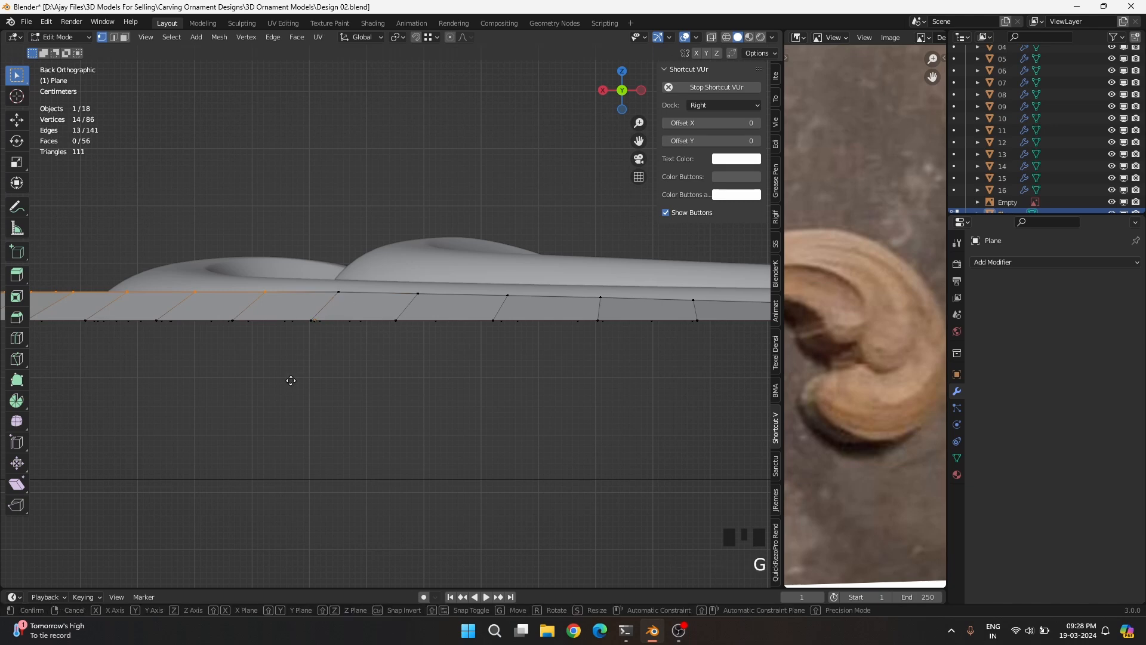
{"action": "left_click", "coordinate": [297, 359]}
{"action": "left_click", "coordinate": [265, 291], "text": "shift"}
{"action": "middle_click_drag", "start_coordinate": [251, 370], "coordinate": [523, 376], "text": "shift"}
{"action": "key", "text": "g"}
{"action": "key", "text": "z"}
{"action": "left_click", "coordinate": [438, 359]}
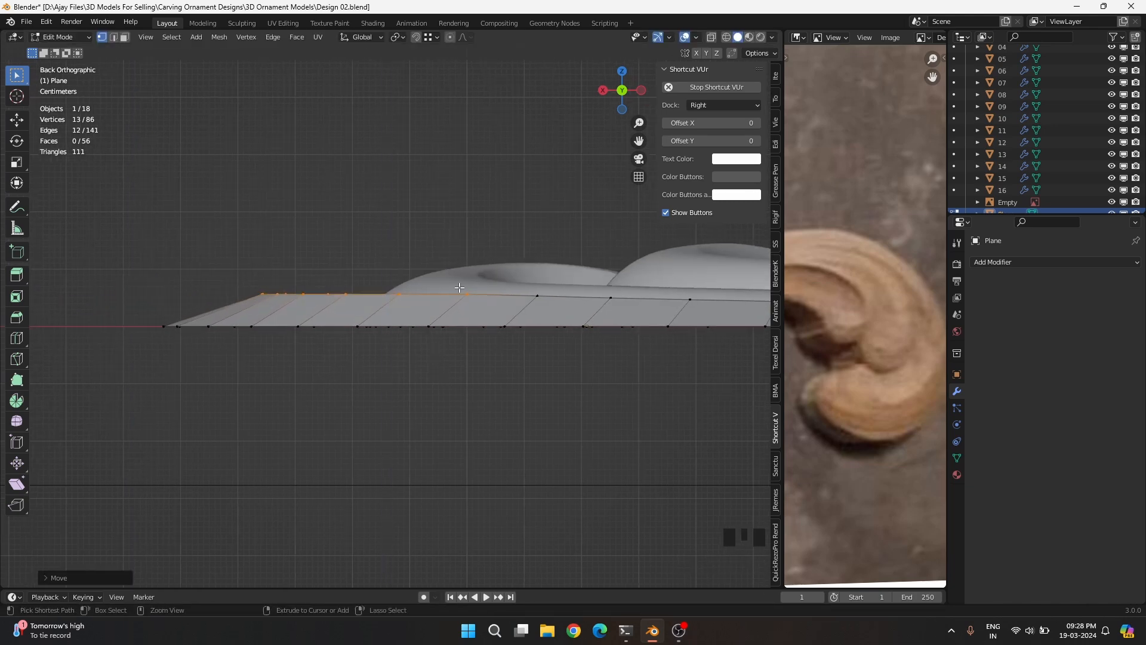
Deselect further loop vertices around the bend in two rounds, raising the rest along Z and undoing the last raise
{"action": "left_click_drag", "start_coordinate": [455, 283], "coordinate": [481, 301], "text": "ctrl"}
{"action": "key", "text": "g"}
{"action": "key", "text": "z"}
{"action": "left_click", "coordinate": [481, 299]}
{"action": "left_click_drag", "start_coordinate": [384, 278], "coordinate": [405, 315], "text": "ctrl"}
{"action": "key", "text": "g"}
{"action": "key", "text": "z"}
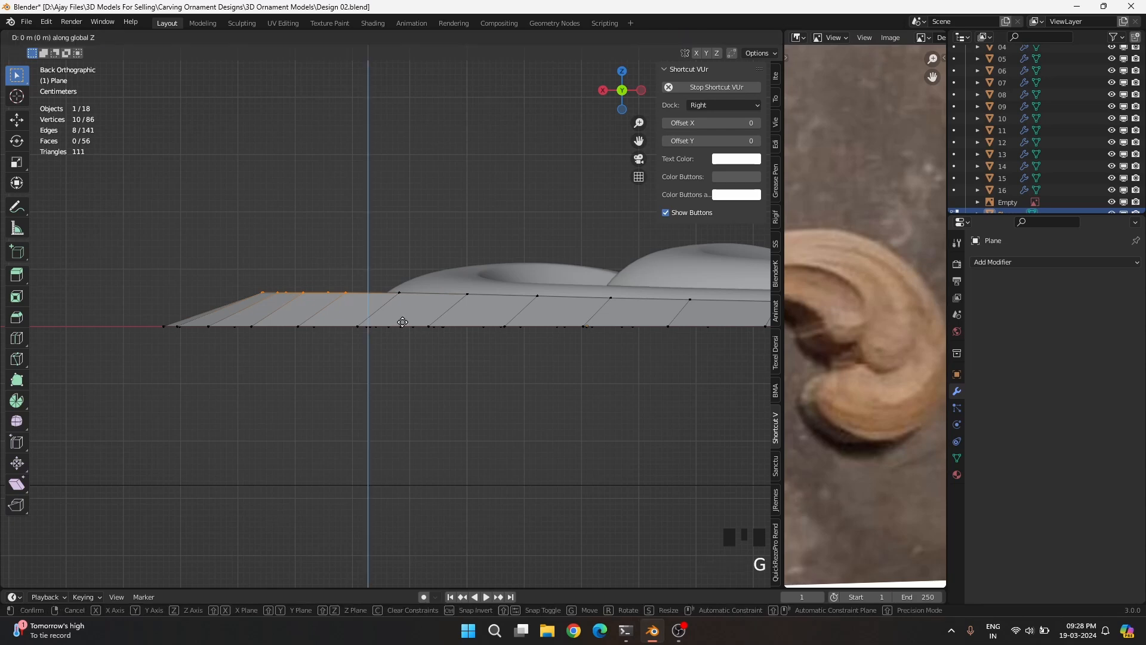
{"action": "left_click", "coordinate": [416, 304]}
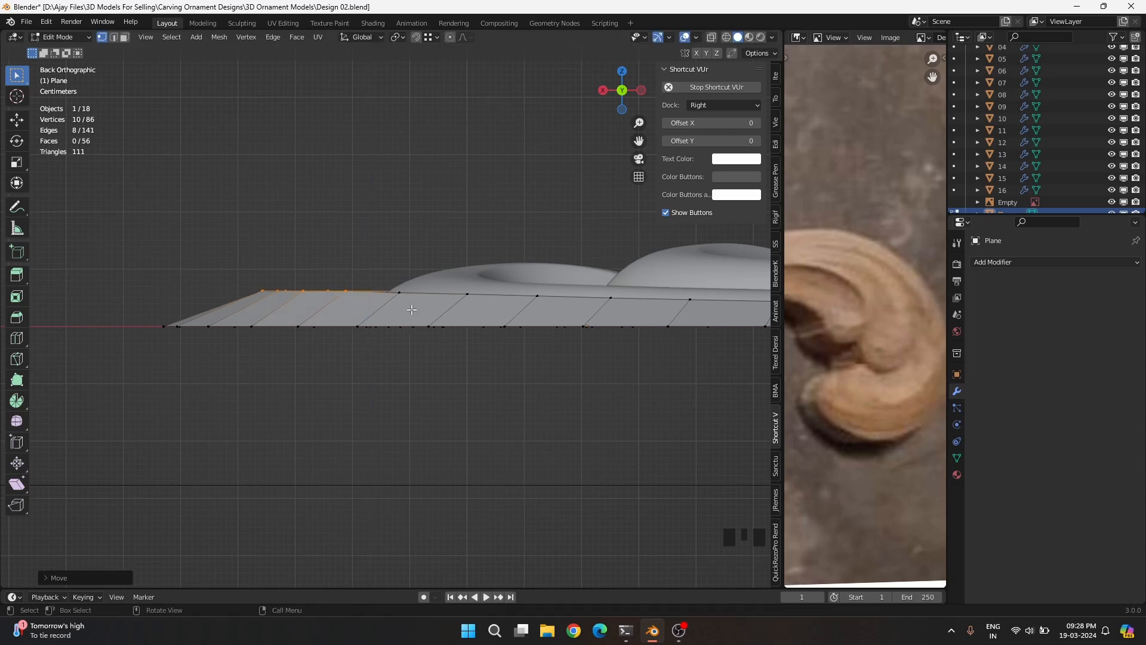
{"action": "key", "text": "ctrl+z"}
Deselect another vertex on the loop's bend and raise the remaining nine along Z in back view
{"action": "middle_click_drag", "start_coordinate": [350, 318], "coordinate": [358, 340]}
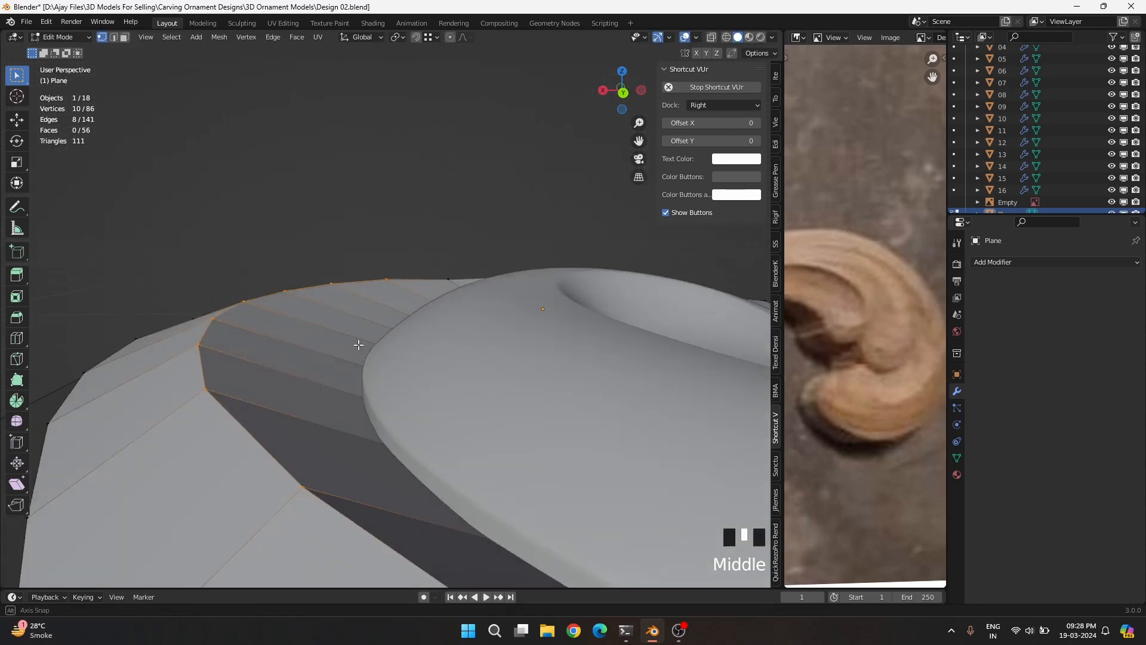
{"action": "scroll", "coordinate": [359, 349], "scroll_direction": "down", "scroll_amount": 2}
{"action": "left_click_drag", "start_coordinate": [357, 400], "coordinate": [362, 406], "text": "ctrl"}
{"action": "key", "text": "ctrl+KP_1"}
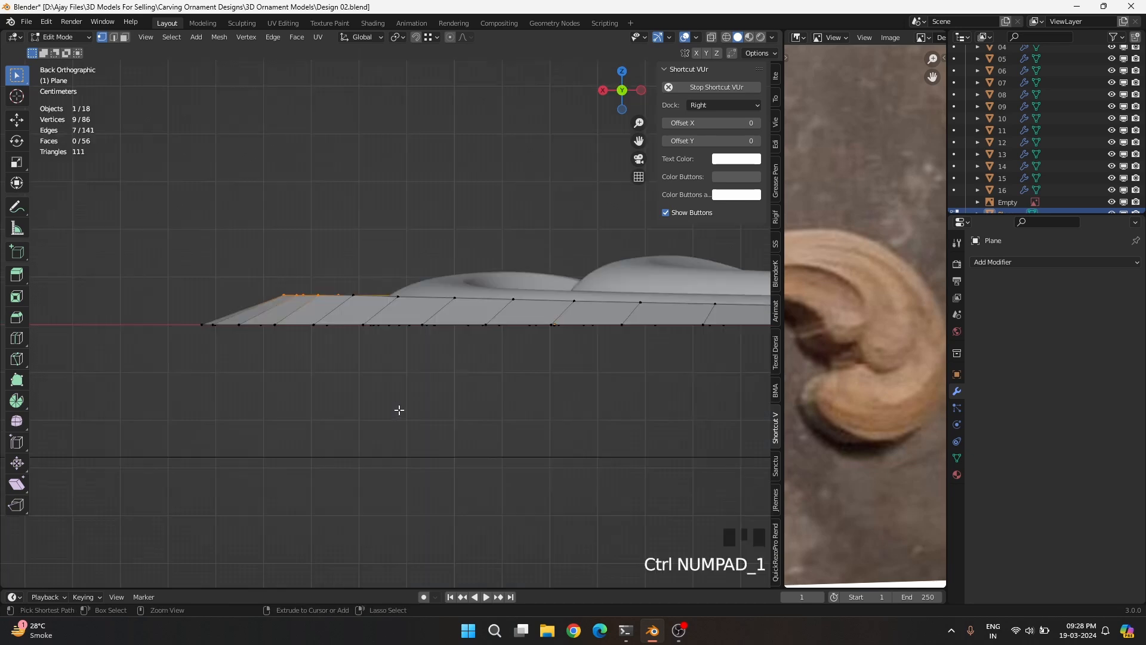
{"action": "key", "text": "g"}
{"action": "key", "text": "z"}
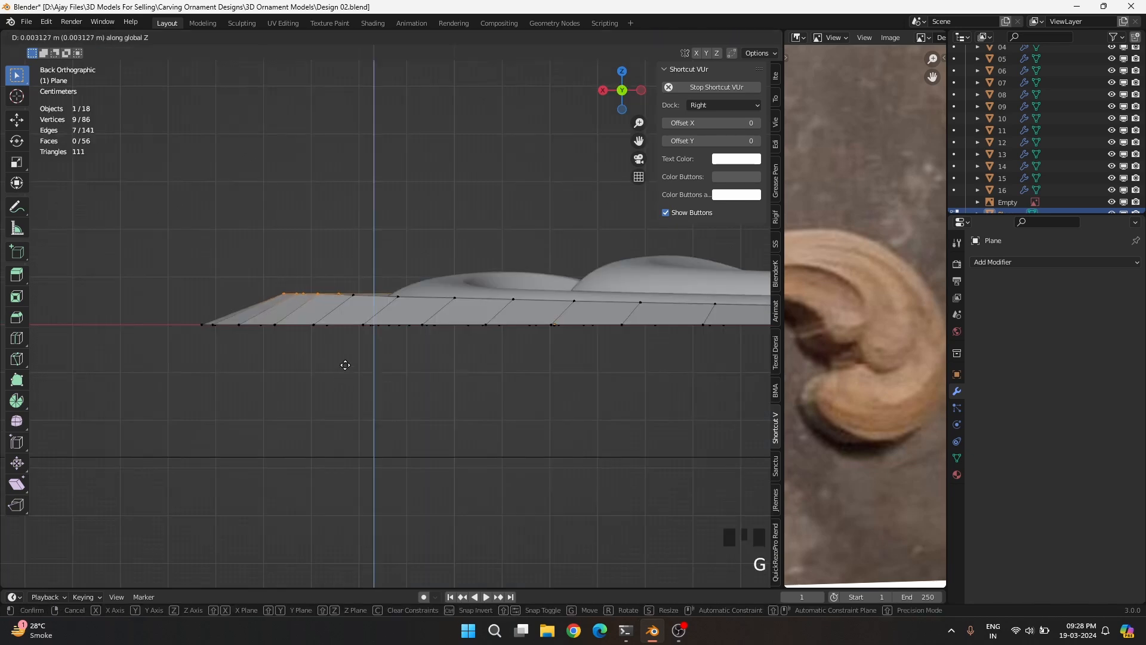
{"action": "left_click", "coordinate": [345, 364]}
Extend the middle-loop selection to the vertex near the curl's end and start moving it along Z in right view
{"action": "left_click_drag", "start_coordinate": [314, 292], "coordinate": [322, 299], "text": "ctrl"}
{"action": "middle_click_drag", "start_coordinate": [323, 301], "coordinate": [412, 315]}
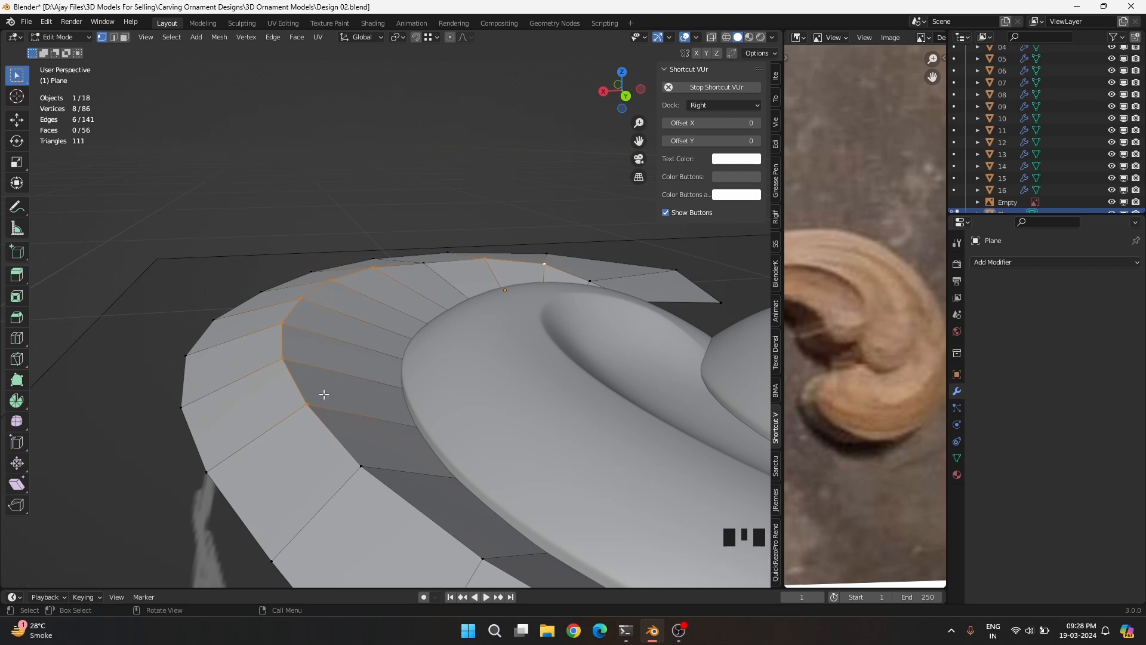
{"action": "scroll", "coordinate": [409, 317], "scroll_direction": "down", "scroll_amount": 2}
{"action": "left_click", "coordinate": [561, 265], "text": "shift"}
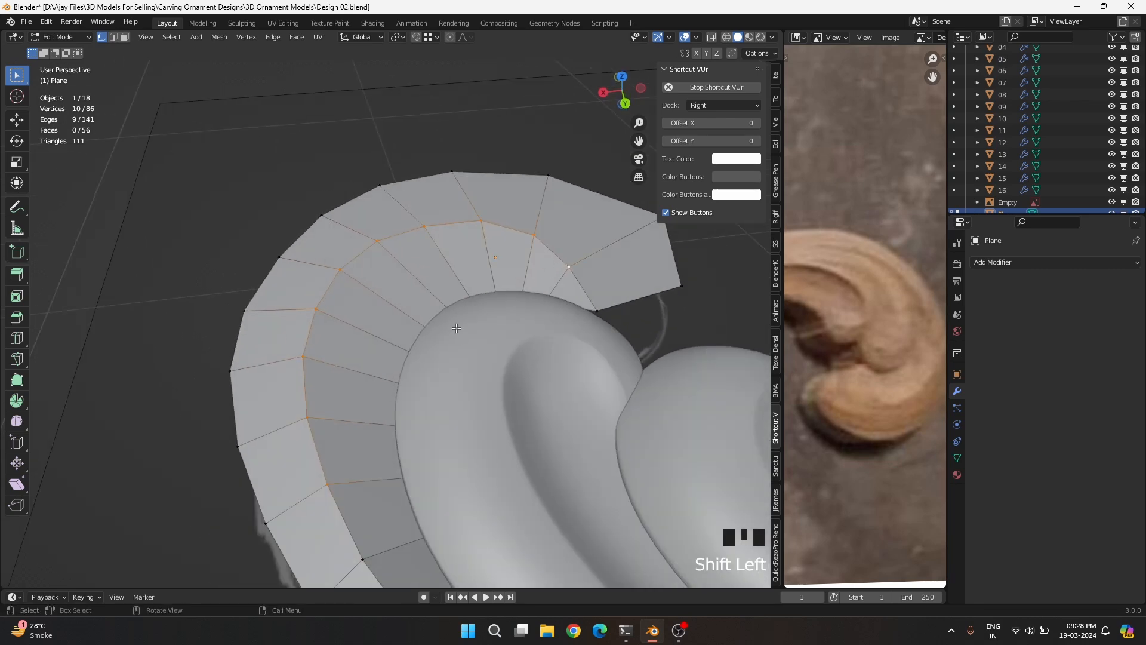
{"action": "middle_click_drag", "start_coordinate": [561, 265], "coordinate": [246, 330]}
{"action": "key", "text": "KP_1"}
{"action": "key", "text": "ctrl+KP_1"}
{"action": "key", "text": "KP_3"}
{"action": "scroll", "coordinate": [246, 330], "scroll_direction": "up", "scroll_amount": 2}
{"action": "key", "text": "g"}
{"action": "key", "text": "z"}
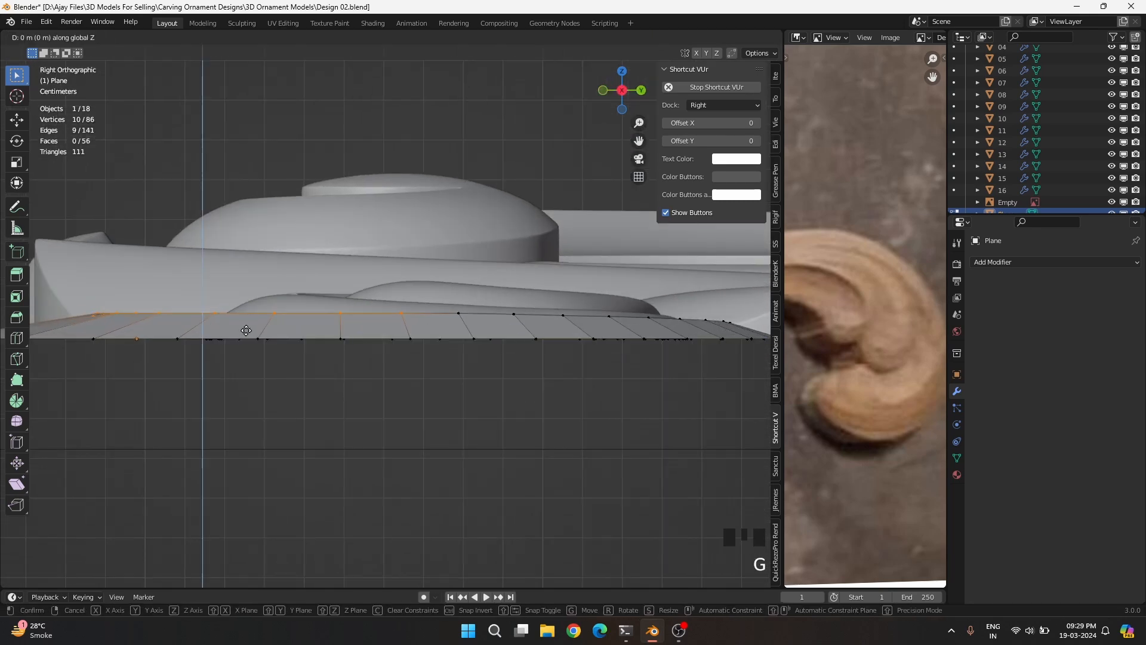
Add the adjacent loop vertex and raise the selection along Z, then deselect two vertices and raise the remaining nine
{"action": "left_click", "coordinate": [434, 296], "text": "shift"}
{"action": "key", "text": "g"}
{"action": "key", "text": "z"}
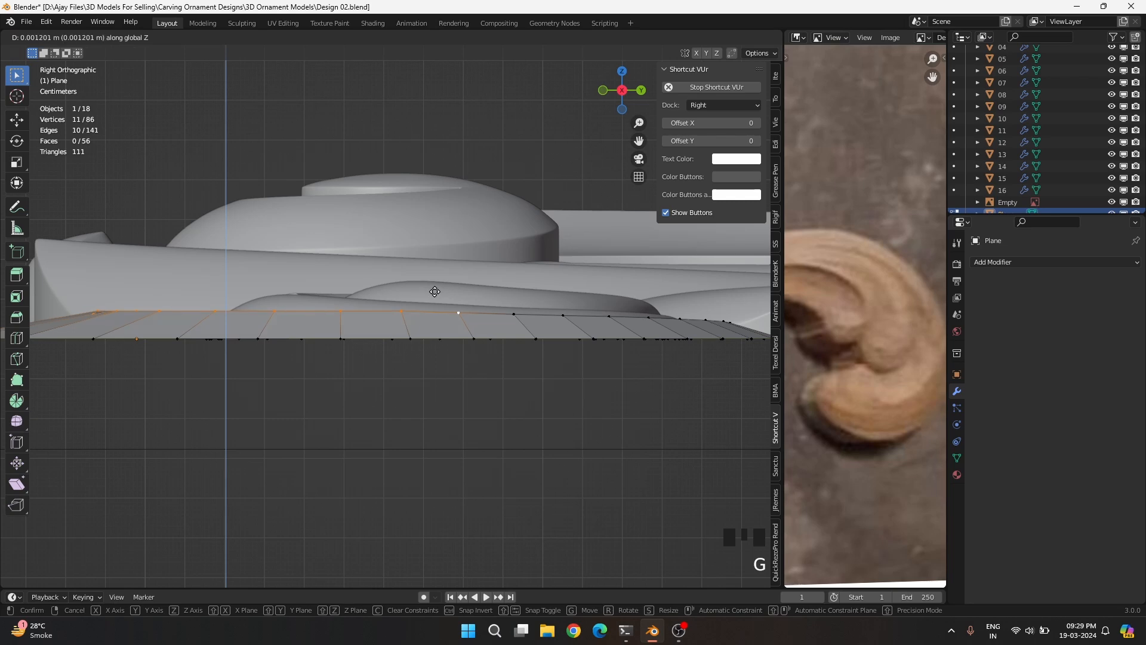
{"action": "left_click", "coordinate": [435, 292]}
{"action": "left_click", "coordinate": [396, 307], "text": "ctrl"}
{"action": "key", "text": "g"}
{"action": "key", "text": "z"}
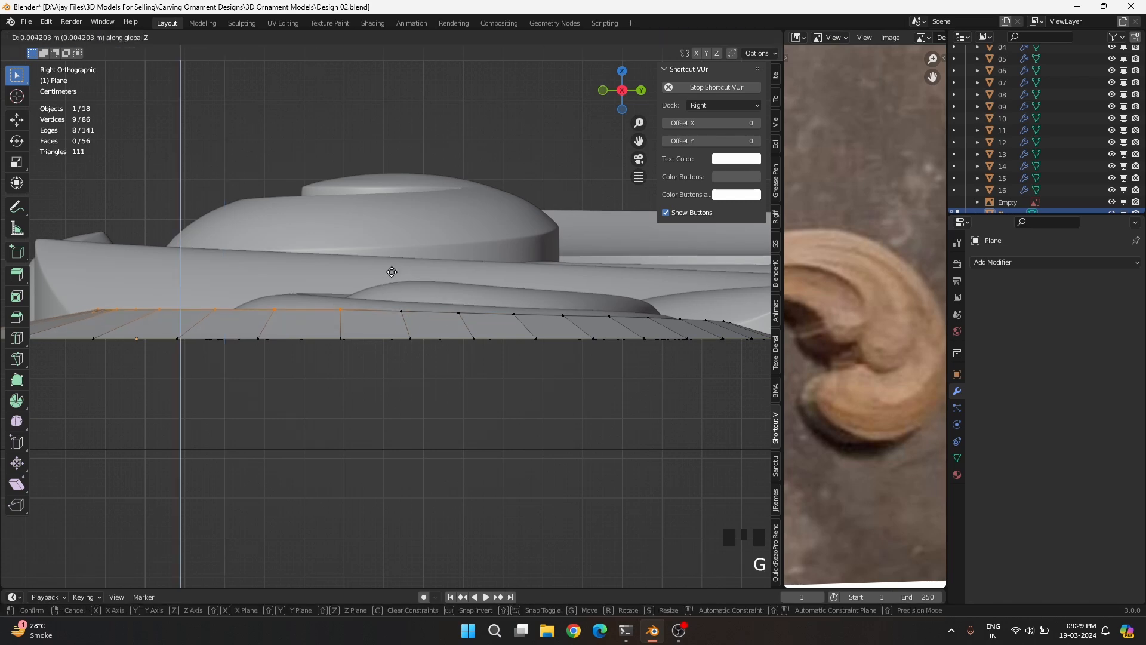
{"action": "left_click", "coordinate": [392, 273]}
Reduce the loop selection to seven vertices toward the curl's end, raising the selected ones along Z in two small moves
{"action": "left_click_drag", "start_coordinate": [355, 322], "coordinate": [316, 294], "text": "ctrl"}
{"action": "key", "text": "g"}
{"action": "key", "text": "z"}
{"action": "left_click", "coordinate": [311, 285]}
{"action": "middle_click_drag", "start_coordinate": [311, 286], "coordinate": [475, 290], "text": "shift"}
{"action": "key", "text": "g"}
{"action": "key", "text": "z"}
{"action": "left_click", "coordinate": [487, 281]}
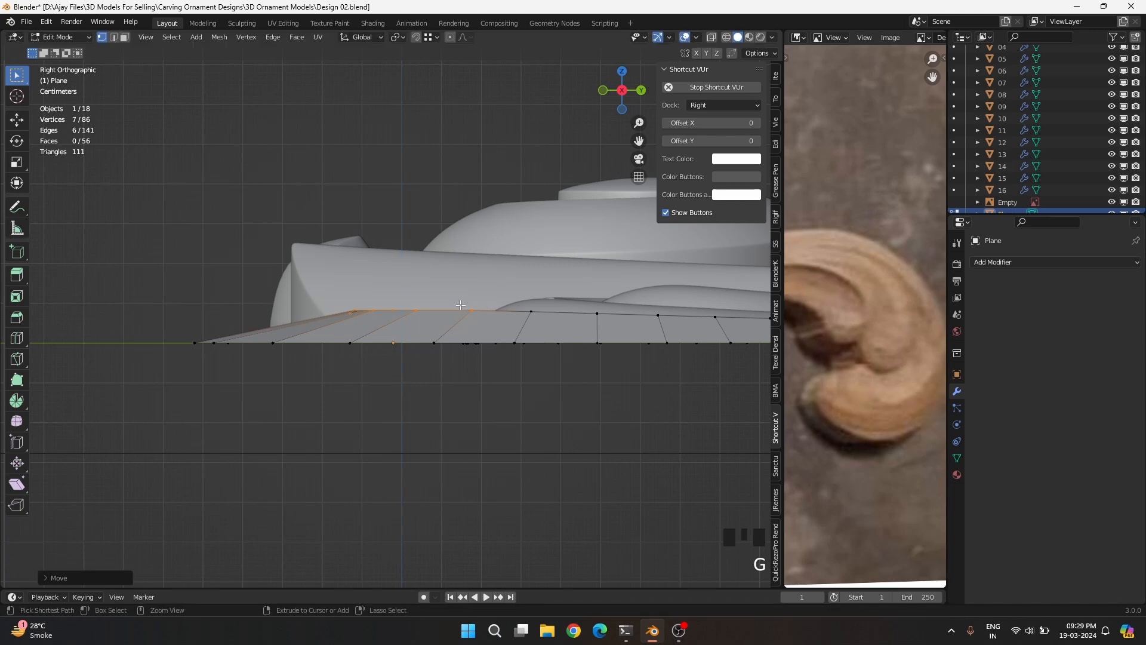
Reduce the loop selection to five vertices near the curl's end, raising it slightly along Z in two moves
{"action": "left_click", "coordinate": [472, 310], "text": "ctrl"}
{"action": "key", "text": "g"}
{"action": "key", "text": "z"}
{"action": "left_click", "coordinate": [453, 280]}
{"action": "key", "text": "g"}
{"action": "left_click", "coordinate": [435, 274]}
In front view, deselect the next two loop vertices in turn and adjust the remaining vertices' height along Z
{"action": "middle_click_drag", "start_coordinate": [435, 274], "coordinate": [456, 319]}
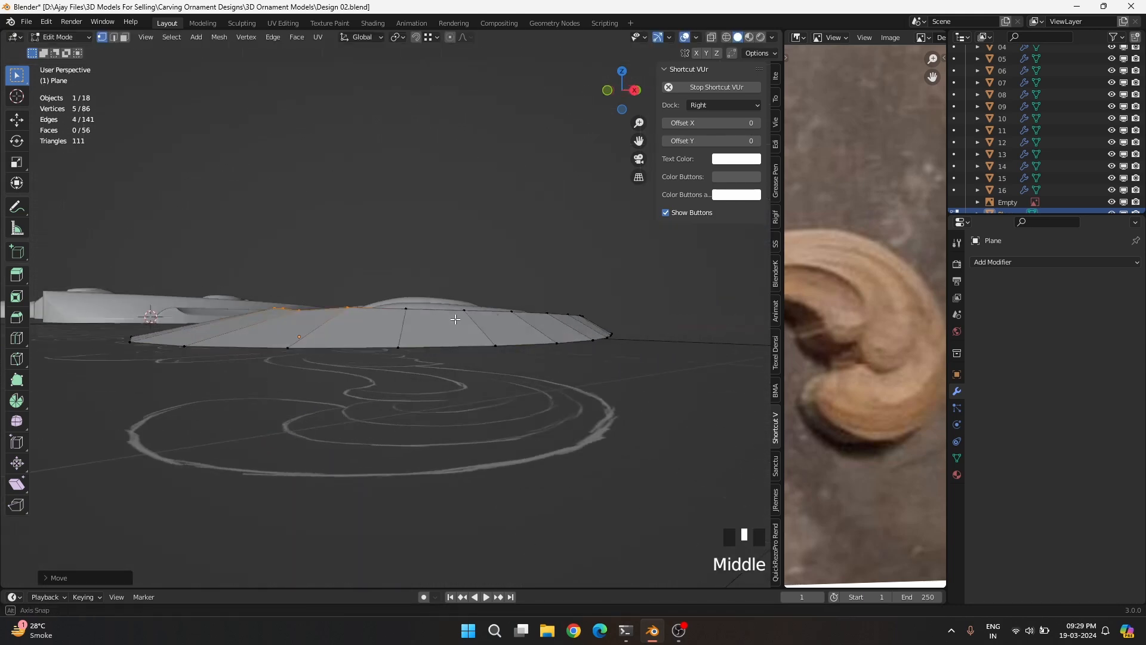
{"action": "key", "text": "KP_1"}
{"action": "left_click", "coordinate": [335, 305], "text": "ctrl"}
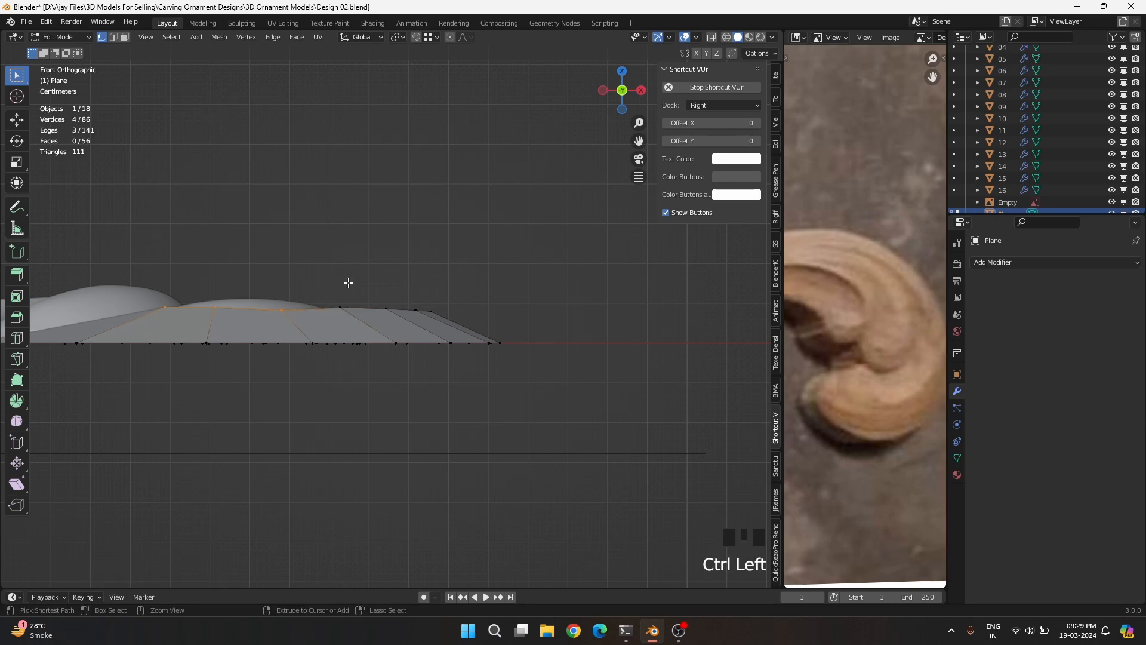
{"action": "key", "text": "g"}
{"action": "left_click", "coordinate": [342, 257]}
{"action": "key", "text": "g"}
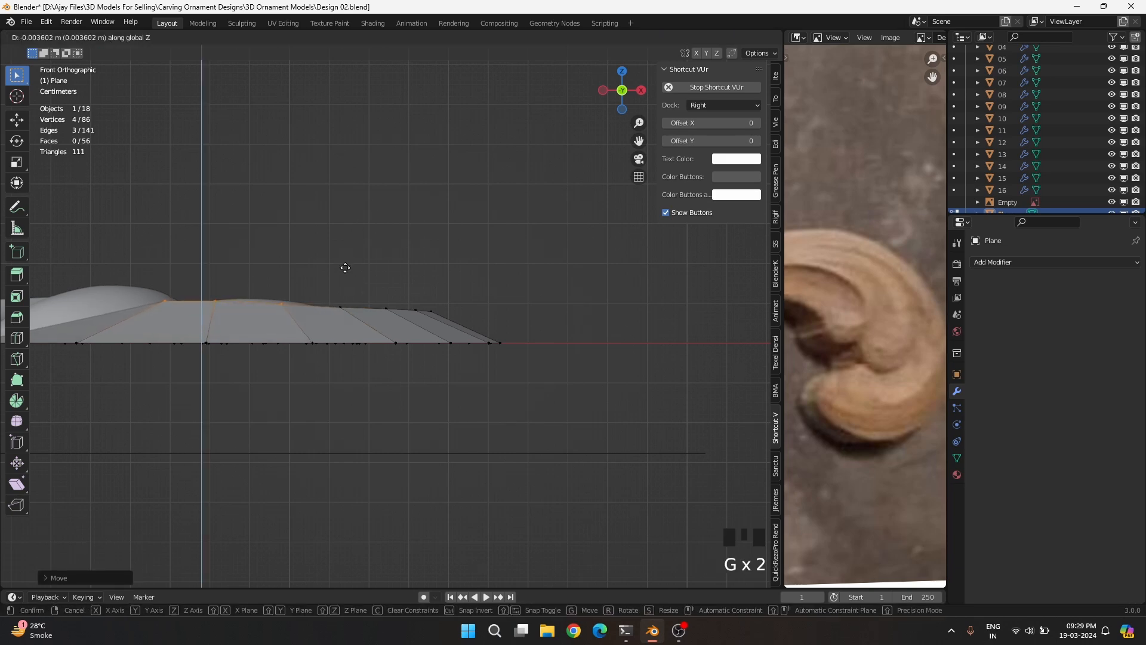
{"action": "left_click", "coordinate": [276, 304], "text": "ctrl"}
{"action": "key", "text": "g"}
{"action": "left_click", "coordinate": [286, 300]}
Lower the last few middle-loop vertices at the curl's end along Z, adding the neighbouring vertex back to the selection
{"action": "middle_click_drag", "start_coordinate": [278, 320], "coordinate": [452, 349], "text": "shift"}
{"action": "left_click", "coordinate": [388, 325], "text": "ctrl"}
{"action": "key", "text": "g"}
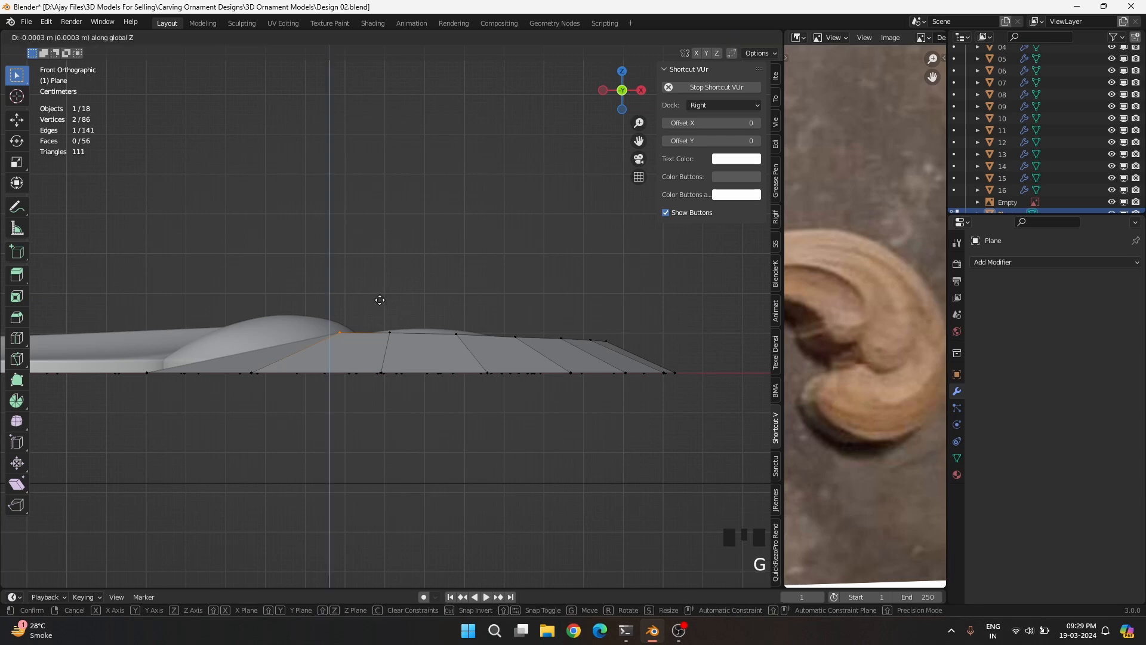
{"action": "left_click", "coordinate": [373, 323]}
{"action": "key", "text": "g"}
{"action": "left_click", "coordinate": [345, 324]}
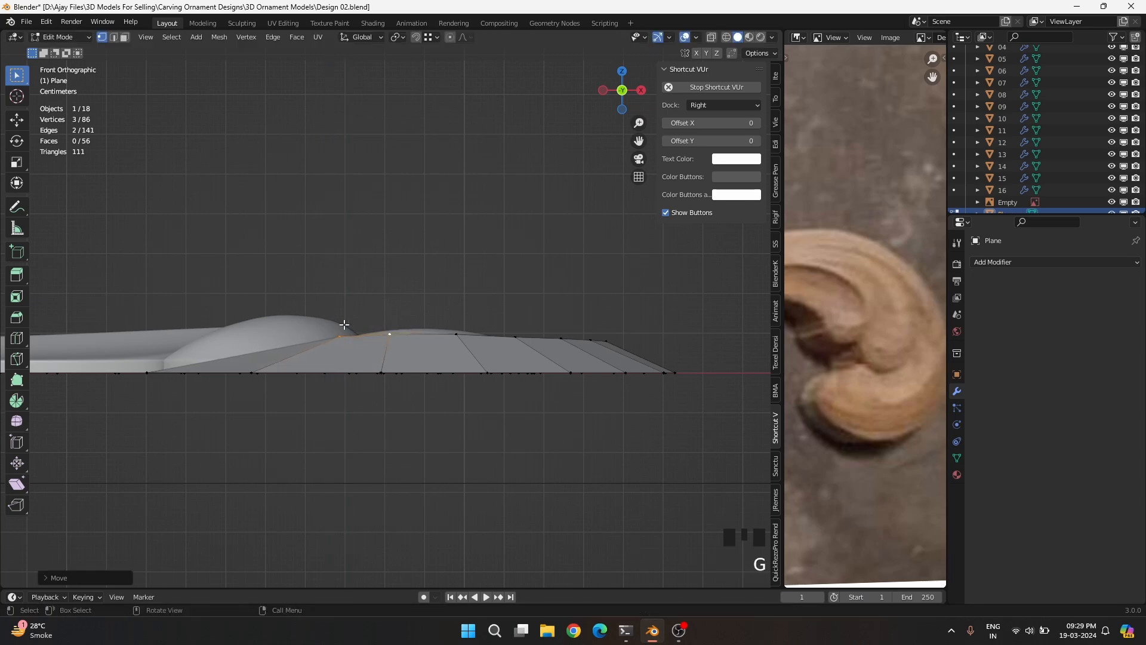
{"action": "key", "text": "g"}
{"action": "key", "text": "z"}
{"action": "left_click", "coordinate": [512, 320]}
Select the middle-loop vertex at the curl's end and slide it along its edge
{"action": "middle_click_drag", "start_coordinate": [436, 322], "coordinate": [552, 328]}
{"action": "left_click", "coordinate": [315, 340]}
{"action": "key", "text": "g"}
{"action": "key", "text": "g"}
{"action": "left_click", "coordinate": [333, 284]}
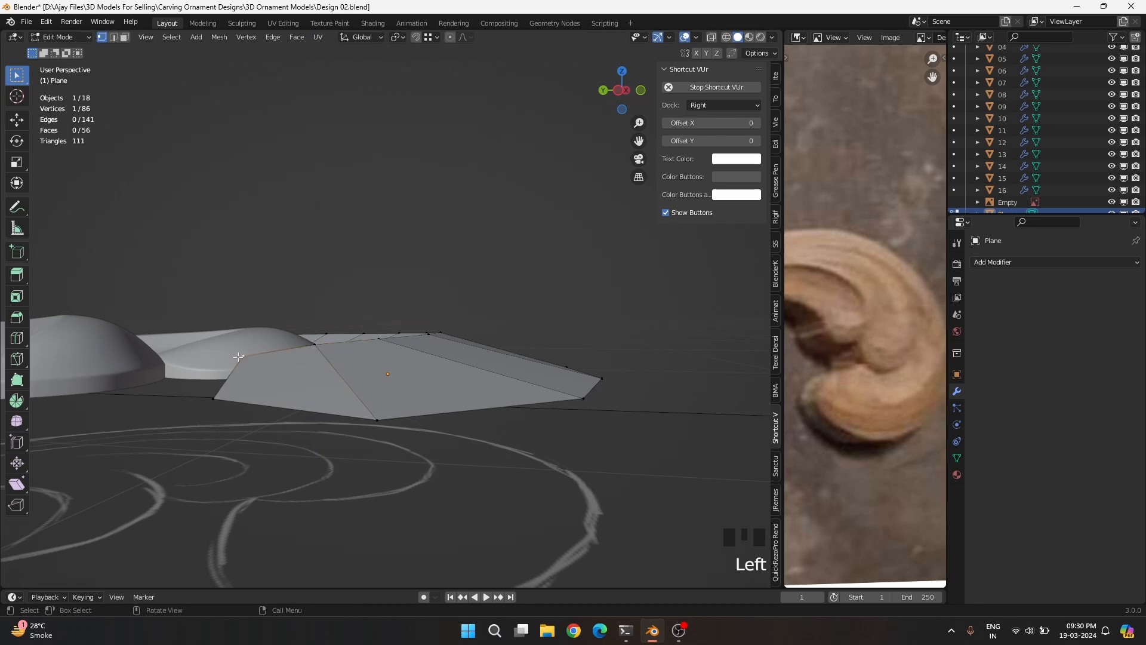
Show the vertex transform values and lower the middle-loop vertex at the curl's end slightly along Z
{"action": "left_click", "coordinate": [775, 76]}
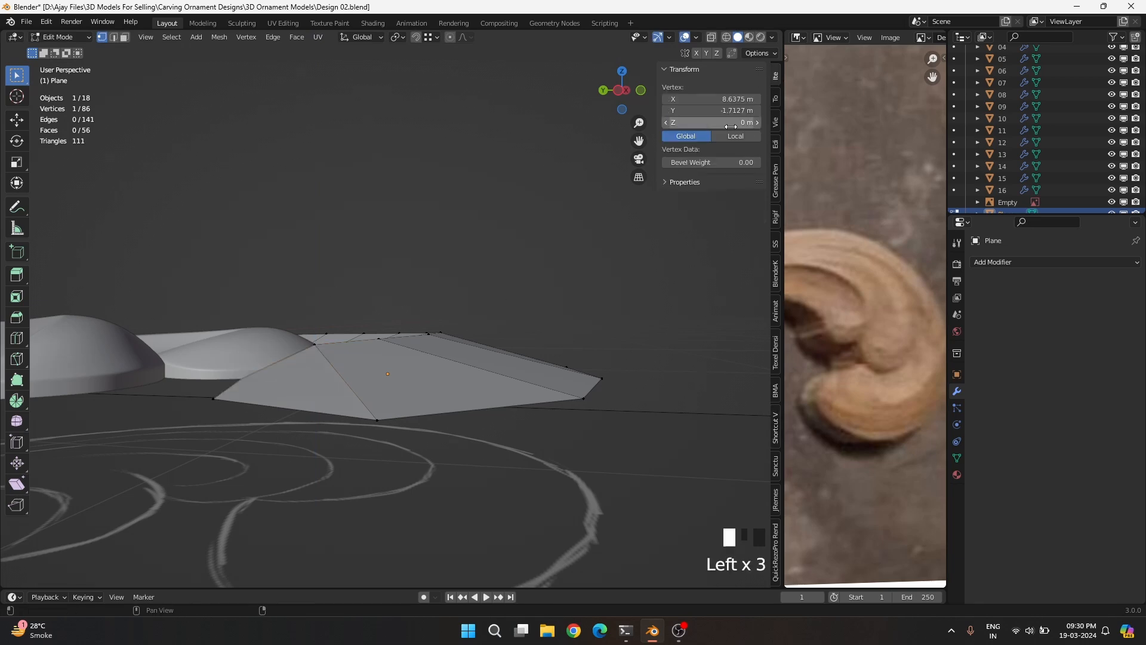
{"action": "mouse_move", "coordinate": [301, 330]}
{"action": "middle_mouse_down"}
{"action": "mouse_move", "coordinate": [261, 427]}
{"action": "mouse_move", "coordinate": [219, 434]}
{"action": "mouse_move", "coordinate": [299, 342]}
{"action": "middle_mouse_up"}
{"action": "left_click", "coordinate": [299, 342]}
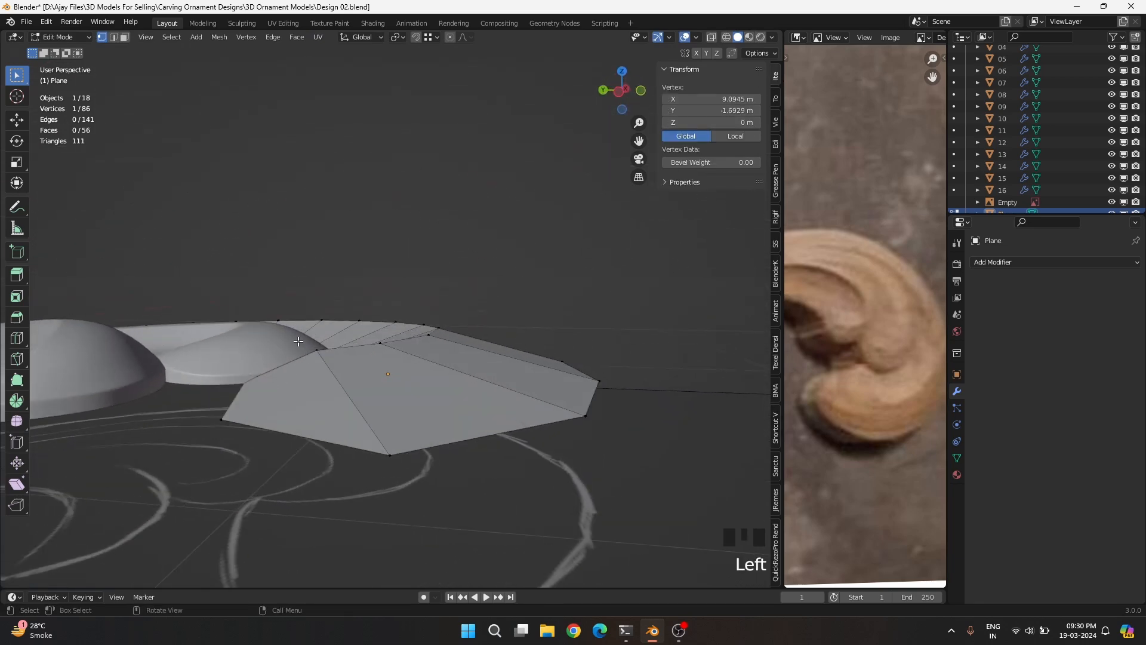
{"action": "key", "text": "g"}
{"action": "key", "text": "z"}
{"action": "left_click", "coordinate": [274, 314]}
Select seven consecutive middle-loop vertices around the curl and adjust their height along Z
{"action": "left_click", "coordinate": [381, 341]}
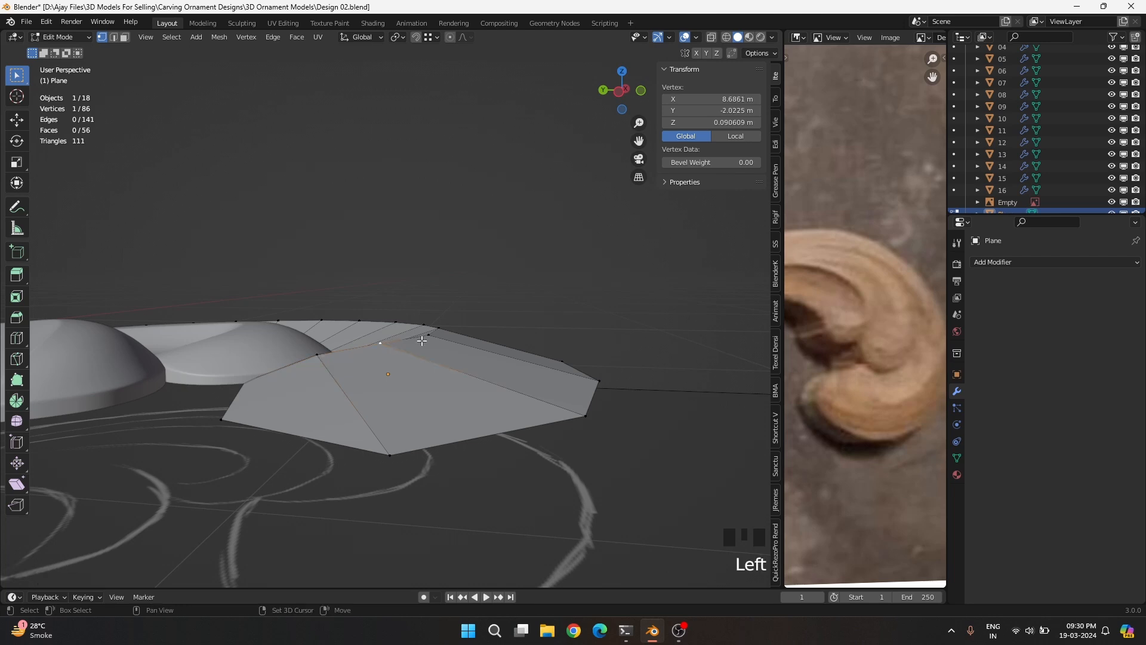
{"action": "left_click", "coordinate": [426, 334], "text": "shift"}
{"action": "left_click", "coordinate": [436, 327], "text": "shift"}
{"action": "middle_click_drag", "start_coordinate": [349, 342], "coordinate": [358, 302]}
{"action": "key", "text": "s"}
{"action": "left_click", "coordinate": [382, 165]}
{"action": "middle_click_drag", "start_coordinate": [381, 164], "coordinate": [261, 359]}
{"action": "scroll", "coordinate": [425, 236], "scroll_direction": "down", "scroll_amount": 2}
{"action": "key", "text": "g"}
{"action": "key", "text": "z"}
{"action": "left_click", "coordinate": [467, 243]}
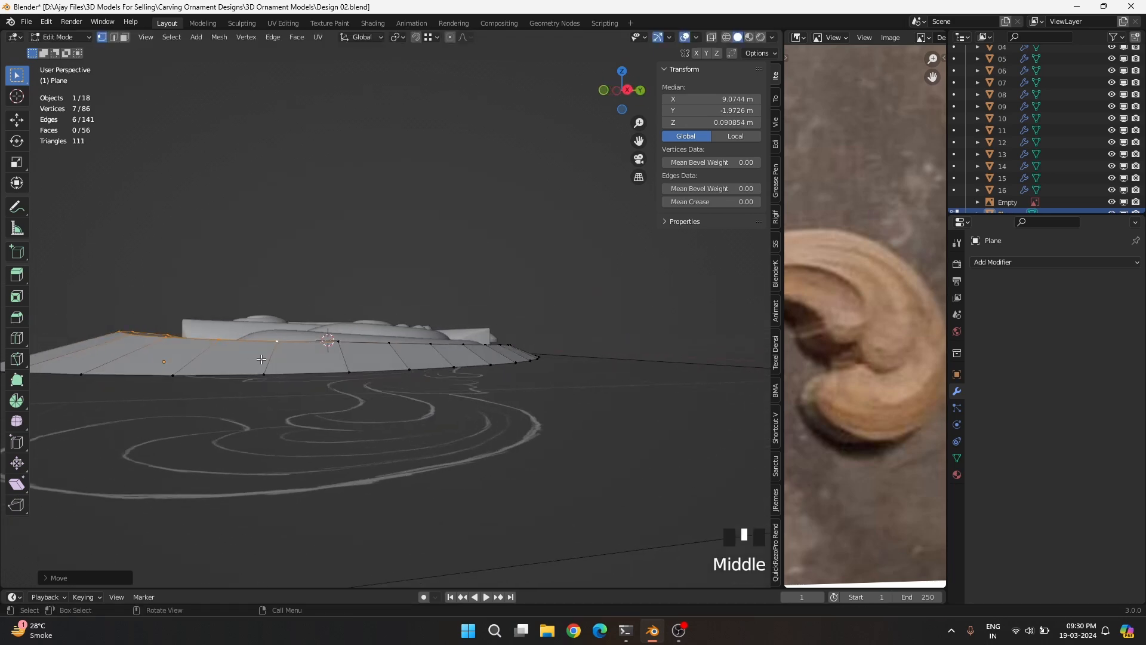
Adjust the height of the next single middle-loop vertex along Z to smooth the crest
{"action": "left_click", "coordinate": [338, 346]}
{"action": "key", "text": "g"}
{"action": "key", "text": "z"}
{"action": "left_click", "coordinate": [361, 280]}
{"action": "middle_click_drag", "start_coordinate": [387, 362], "coordinate": [329, 491]}
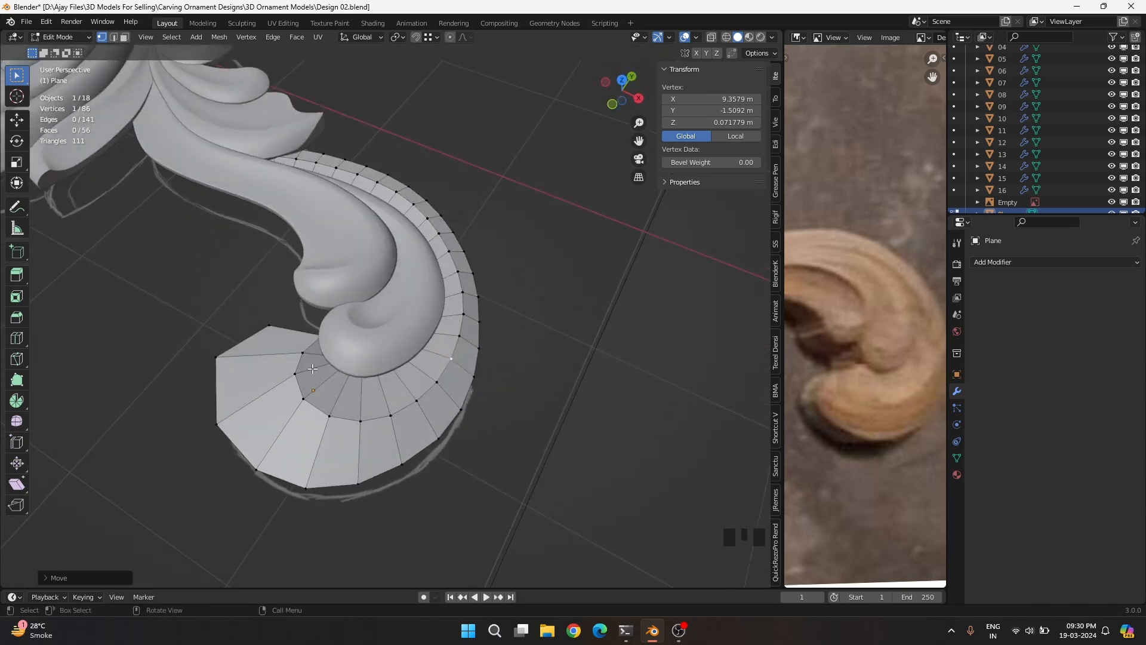
Add two loop cuts along the inner band of the scroll and even them out with Relax
{"action": "key", "text": "KP_7"}
{"action": "scroll", "coordinate": [328, 397], "scroll_direction": "up", "scroll_amount": 3}
{"action": "middle_click_drag", "start_coordinate": [328, 396], "coordinate": [243, 365], "text": "shift"}
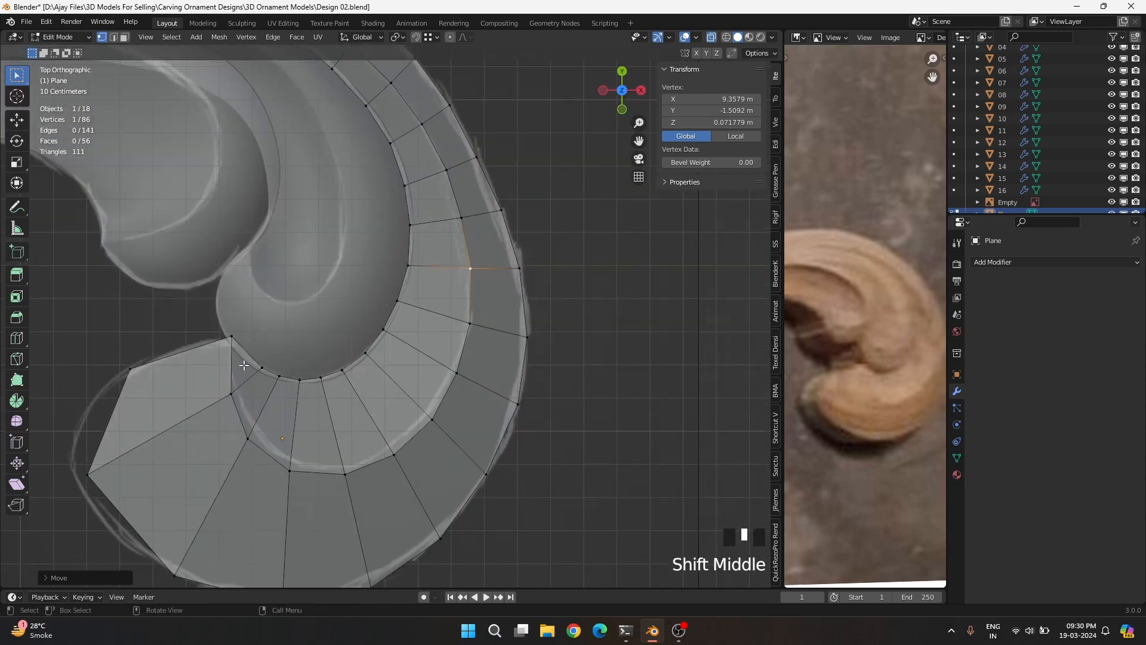
{"action": "key", "text": "ctrl+r"}
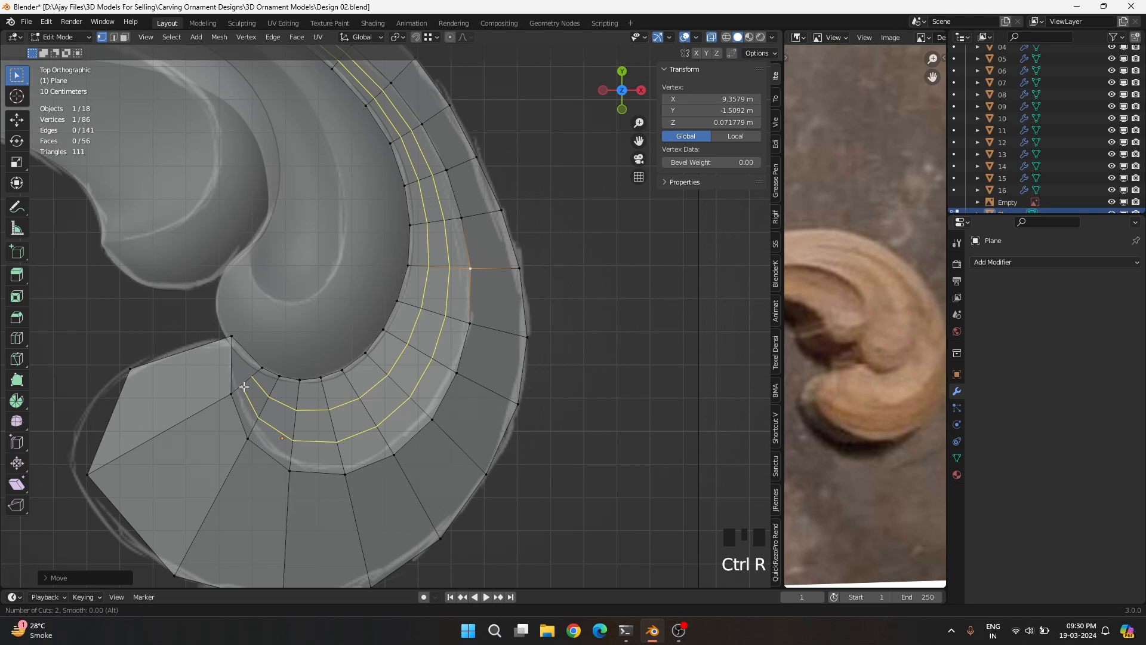
{"action": "left_click", "coordinate": [243, 386]}
{"action": "right_click", "coordinate": [243, 387]}
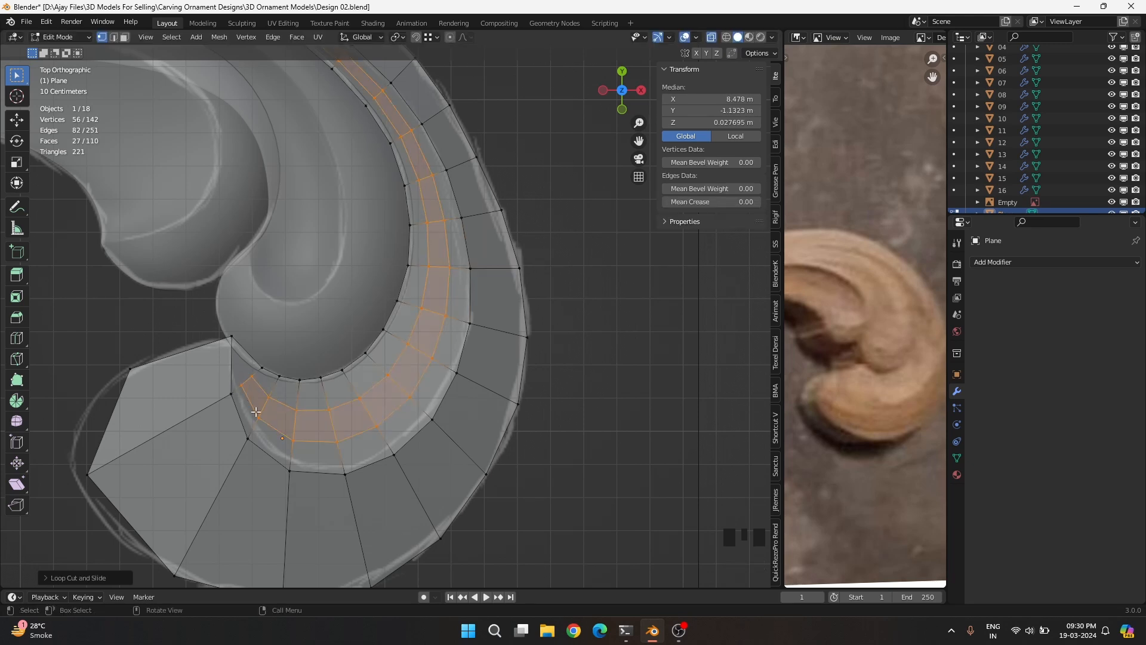
{"action": "right_click", "coordinate": [255, 412]}
{"action": "left_click", "coordinate": [213, 601]}
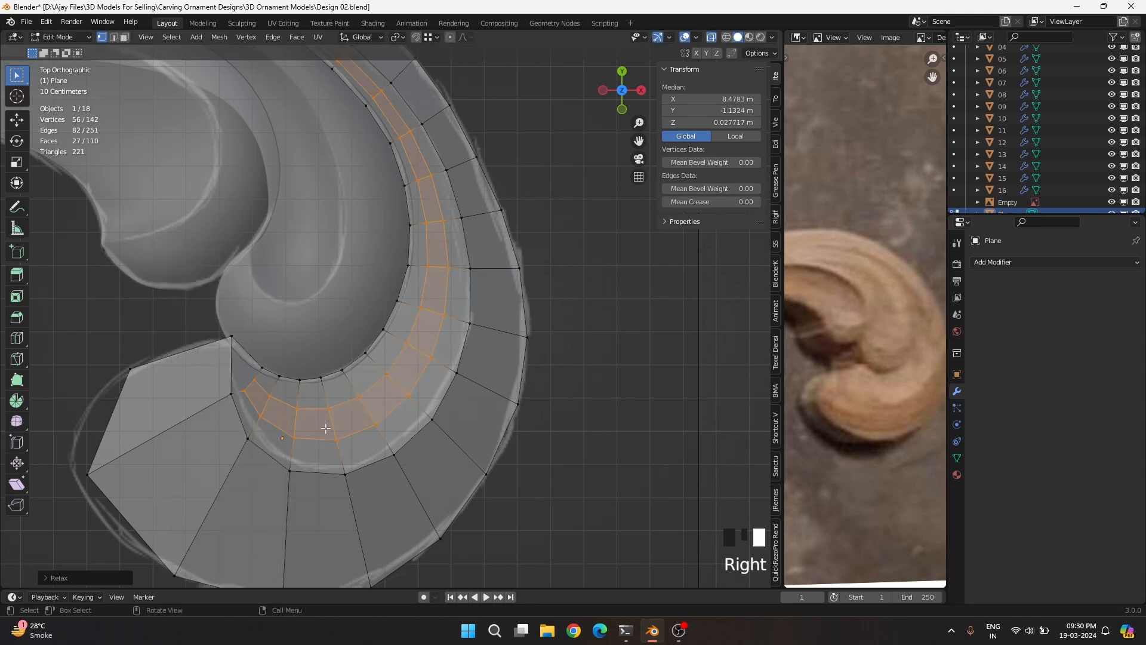
Knife an edge from the new loop's end to the inner boundary and reposition the added boundary vertex
{"action": "key", "text": "k"}
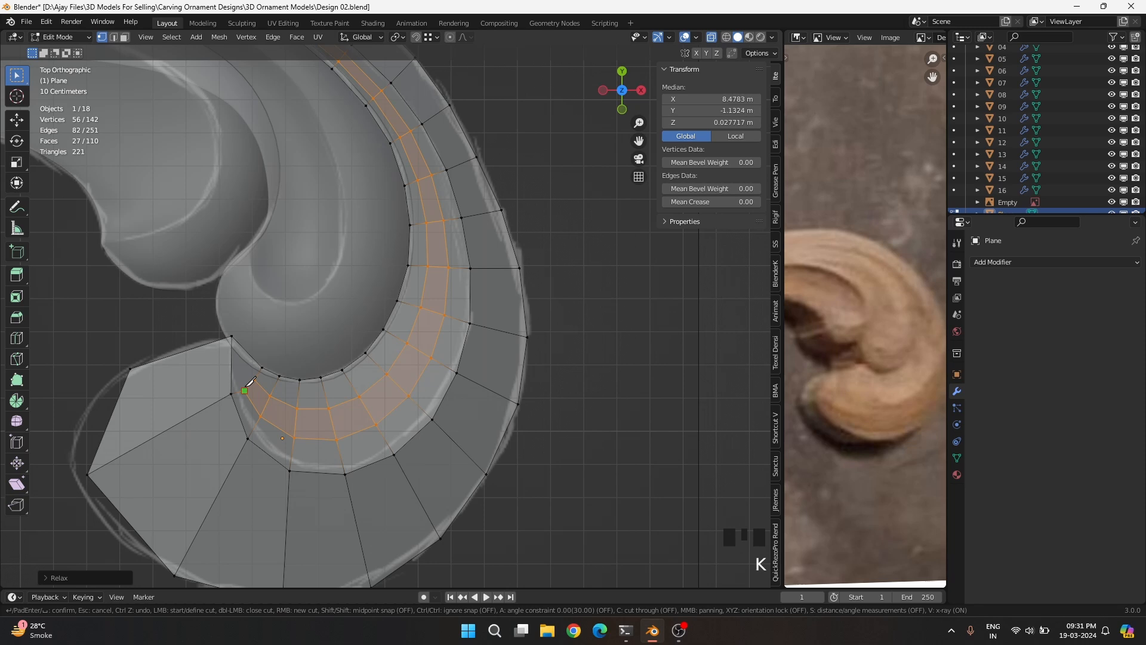
{"action": "left_click", "coordinate": [248, 352]}
{"action": "key", "text": "Return"}
{"action": "left_click", "coordinate": [257, 348]}
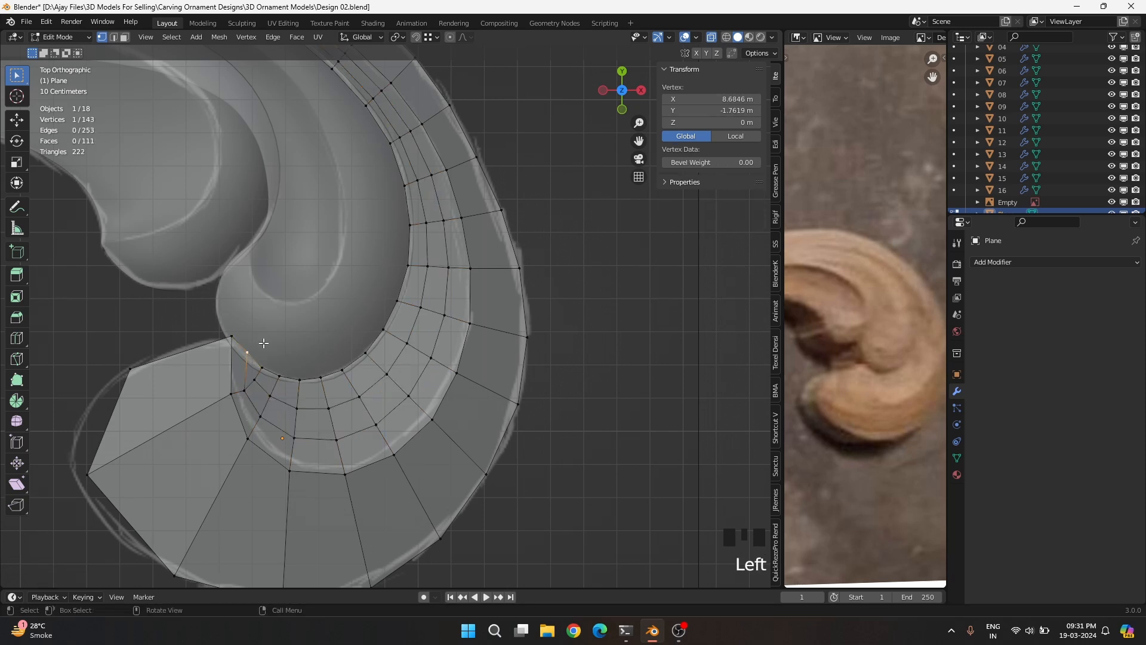
{"action": "key", "text": "h"}
{"action": "key", "text": "alt+h"}
{"action": "key", "text": "g"}
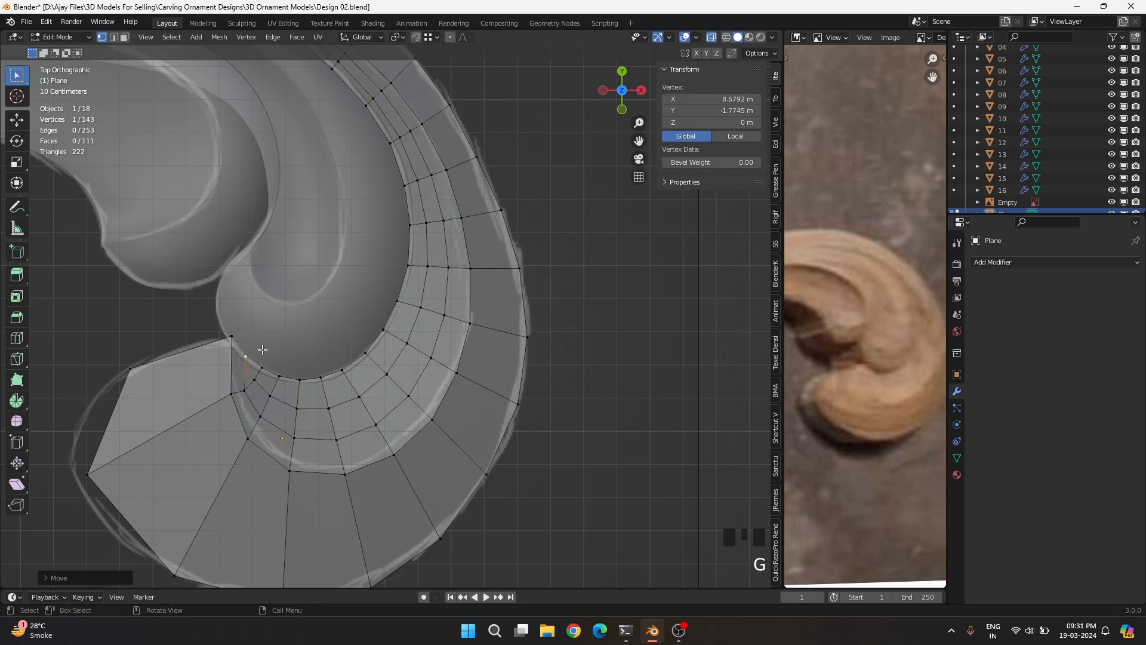
Slide and move the inner-band vertex beside the knife cut to even out the faces at the curl's end
{"action": "left_click", "coordinate": [254, 380]}
{"action": "key", "text": "g"}
{"action": "key", "text": "g"}
{"action": "left_click", "coordinate": [272, 392]}
{"action": "key", "text": "g"}
{"action": "left_click", "coordinate": [269, 384]}
Select both new inner-band edge loops and push them inward with Shrink/Fatten by about 0.01 m
{"action": "scroll", "coordinate": [365, 314], "scroll_direction": "down", "scroll_amount": 3}
{"action": "middle_click_drag", "start_coordinate": [371, 388], "coordinate": [420, 368]}
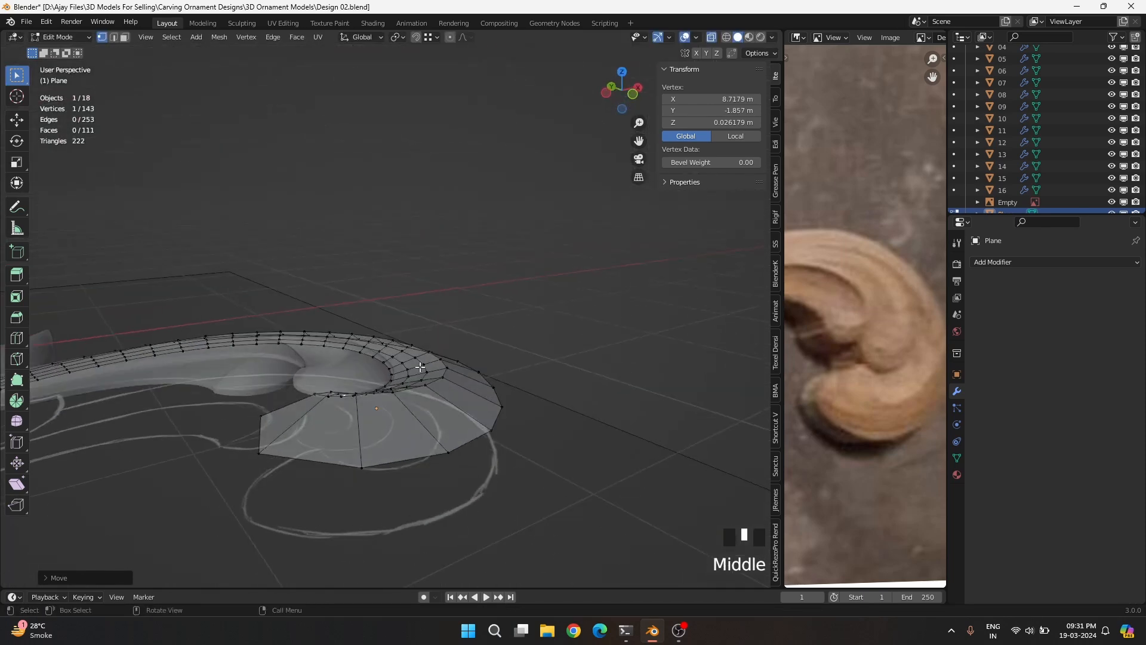
{"action": "left_click", "coordinate": [411, 369]}
{"action": "left_click", "coordinate": [409, 370], "text": "alt+shift"}
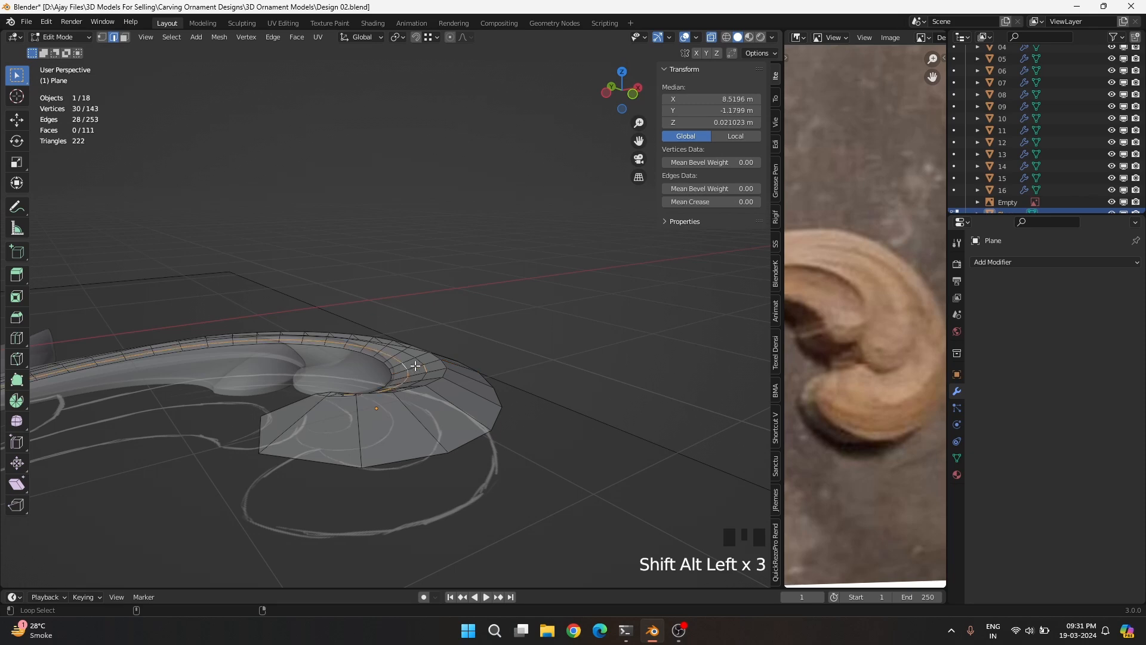
{"action": "middle_click_drag", "start_coordinate": [606, 388], "coordinate": [576, 438]}
{"action": "key", "text": "alt+z"}
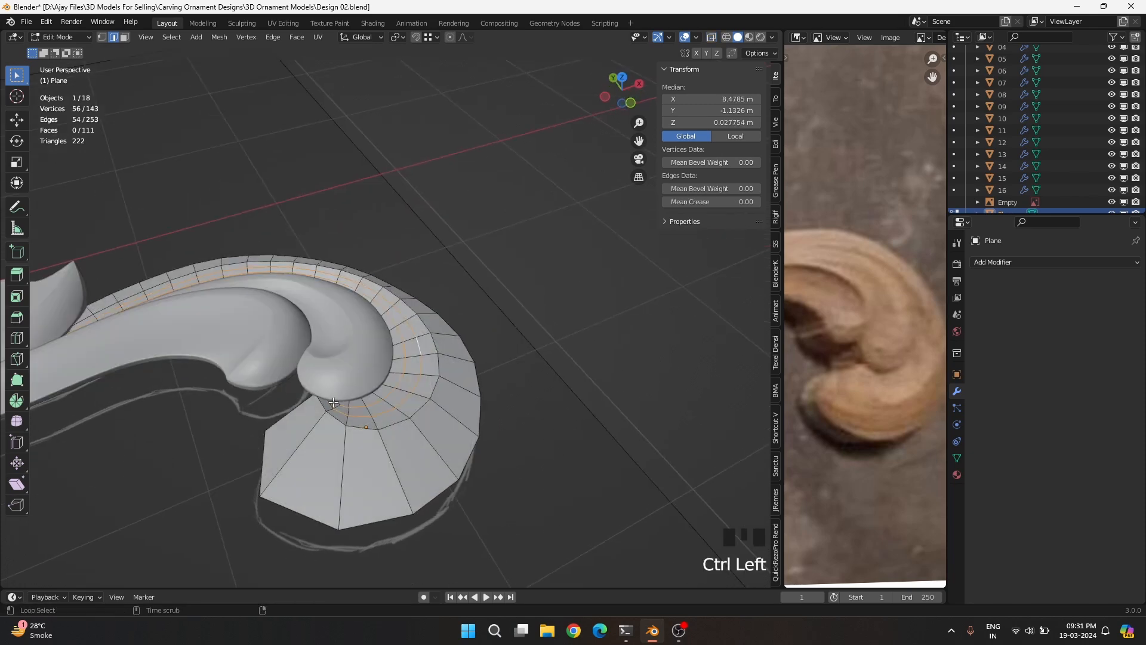
{"action": "key", "text": "alt+z"}
{"action": "middle_click_drag", "start_coordinate": [334, 403], "coordinate": [357, 405]}
{"action": "scroll", "coordinate": [357, 405], "scroll_direction": "up", "scroll_amount": 4}
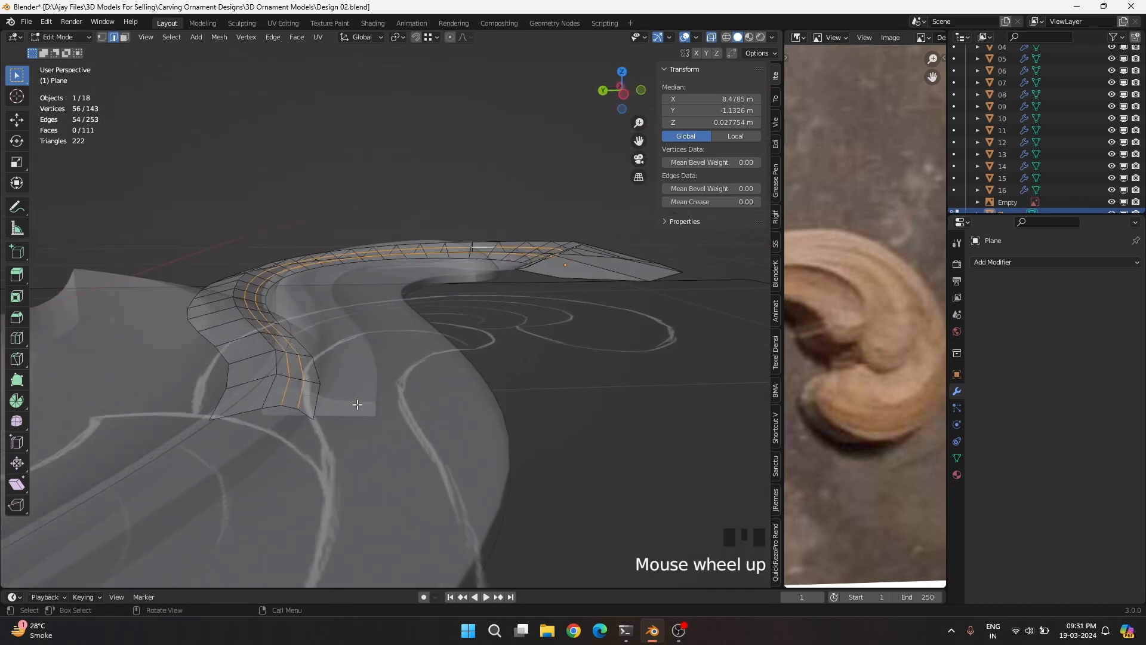
{"action": "scroll", "coordinate": [357, 405], "scroll_direction": "up", "scroll_amount": 1}
{"action": "key", "text": "alt+s"}
{"action": "left_click", "coordinate": [378, 419]}
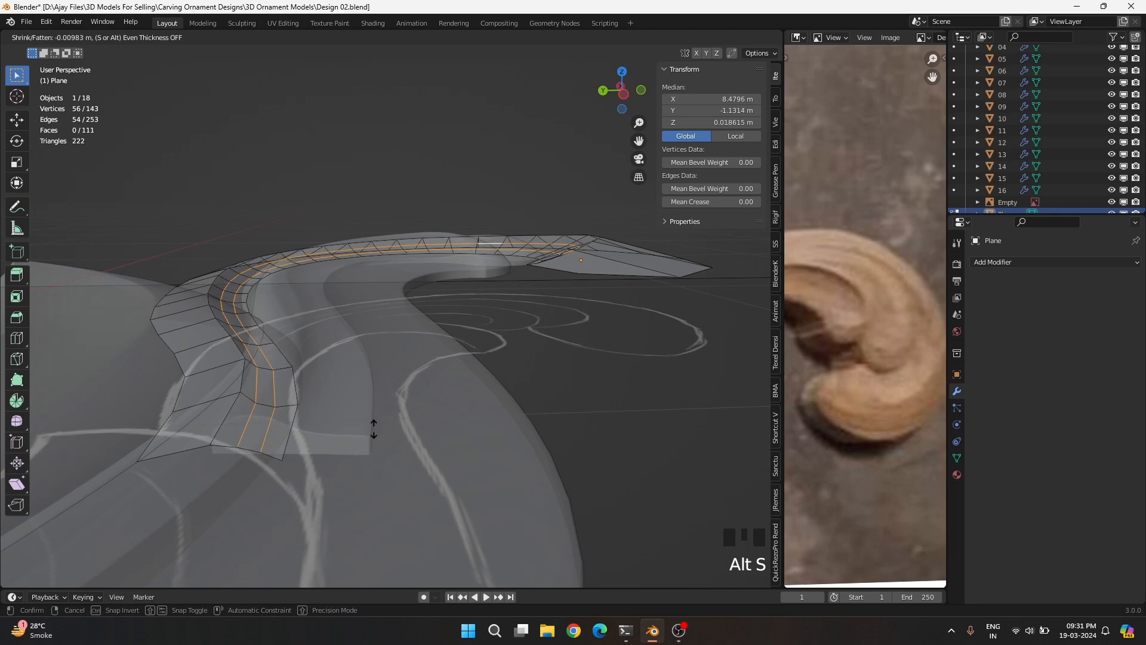
Refine the Shrink/Fatten offset of both inner-band loops, then push one of them inward on its own
{"action": "middle_click_drag", "start_coordinate": [378, 419], "coordinate": [268, 397]}
{"action": "key", "text": "alt+s"}
{"action": "left_click", "coordinate": [234, 351]}
{"action": "left_click", "coordinate": [234, 351], "text": "alt"}
{"action": "key", "text": "alt+s"}
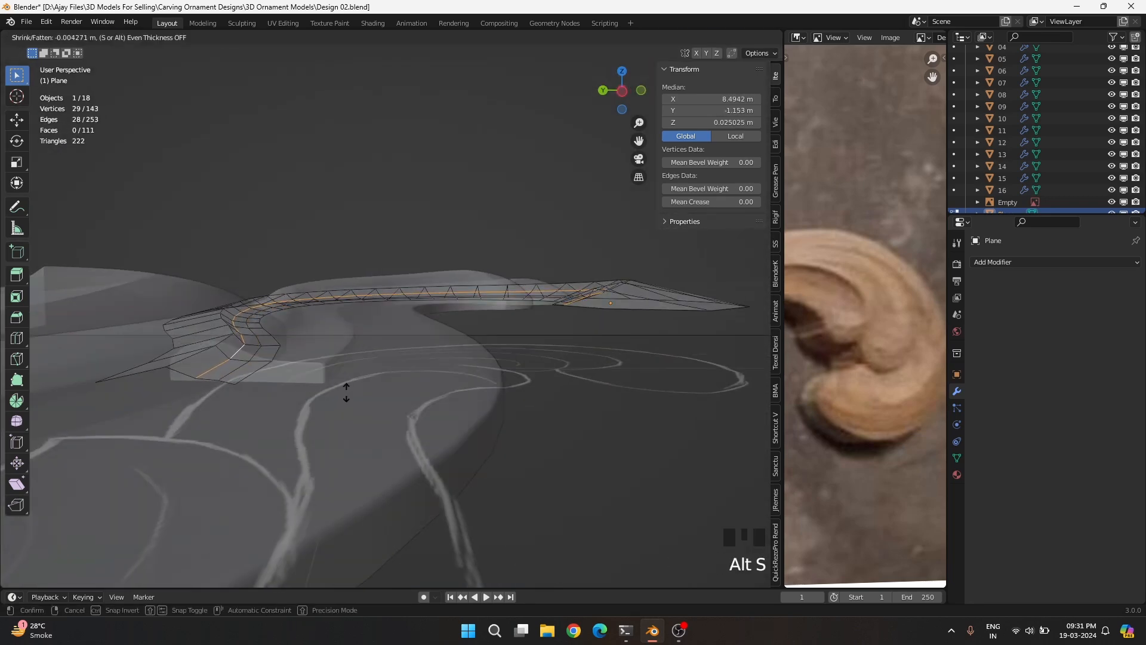
{"action": "left_click", "coordinate": [343, 393]}
In top view, move the displaced inner-band edge at the scroll's stem end along X to straighten that end
{"action": "middle_click_drag", "start_coordinate": [251, 346], "coordinate": [177, 472]}
{"action": "left_click", "coordinate": [177, 473]}
{"action": "key", "text": "KP_7"}
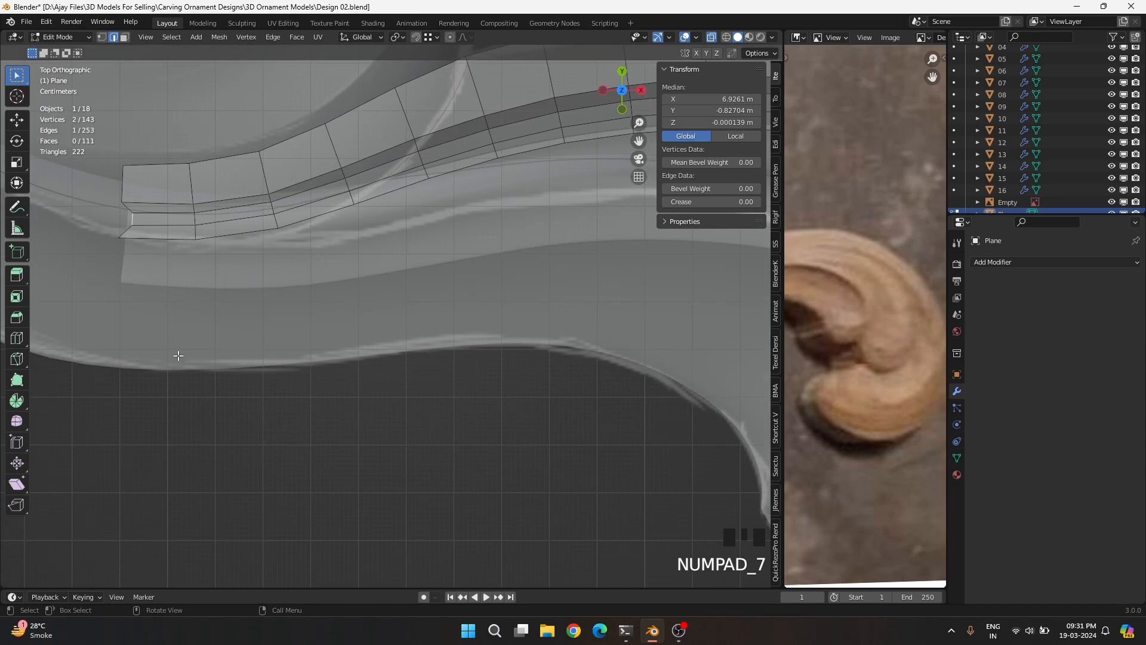
{"action": "key", "text": "g"}
{"action": "left_click", "coordinate": [170, 344]}
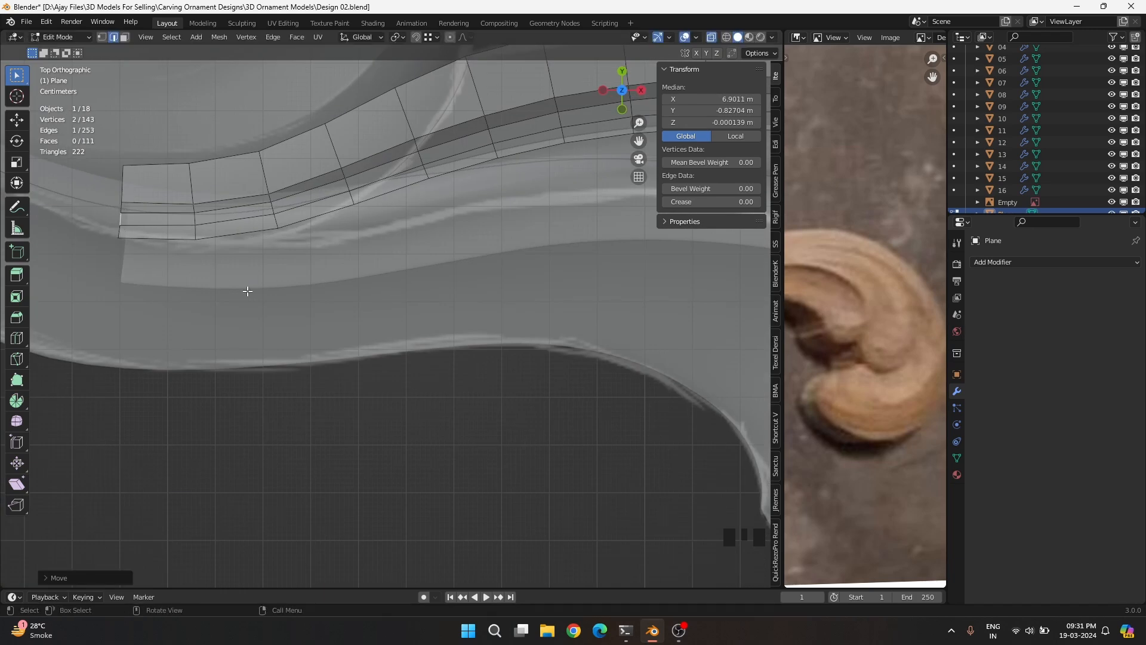
In top view, reposition the two inner-boundary vertices next to the curl's tip
{"action": "scroll", "coordinate": [247, 291], "scroll_direction": "down", "scroll_amount": 4}
{"action": "middle_click_drag", "start_coordinate": [493, 326], "coordinate": [377, 301]}
{"action": "middle_click_drag", "start_coordinate": [376, 302], "coordinate": [260, 277], "text": "shift"}
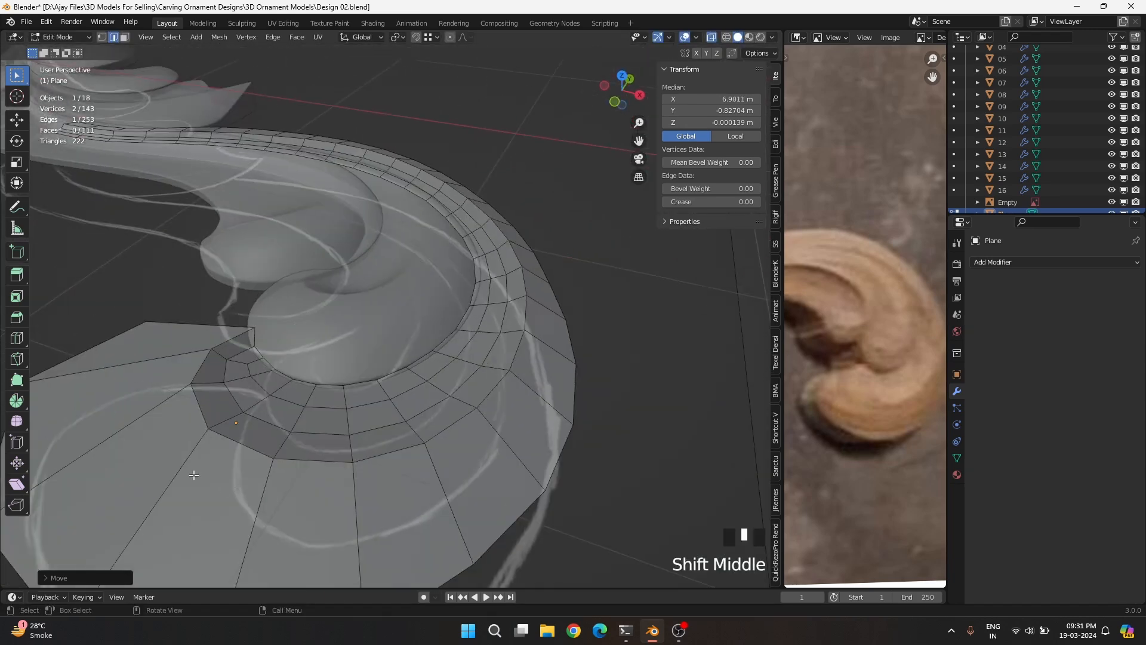
{"action": "middle_click_drag", "start_coordinate": [263, 356], "coordinate": [331, 380]}
{"action": "key", "text": "KP_7"}
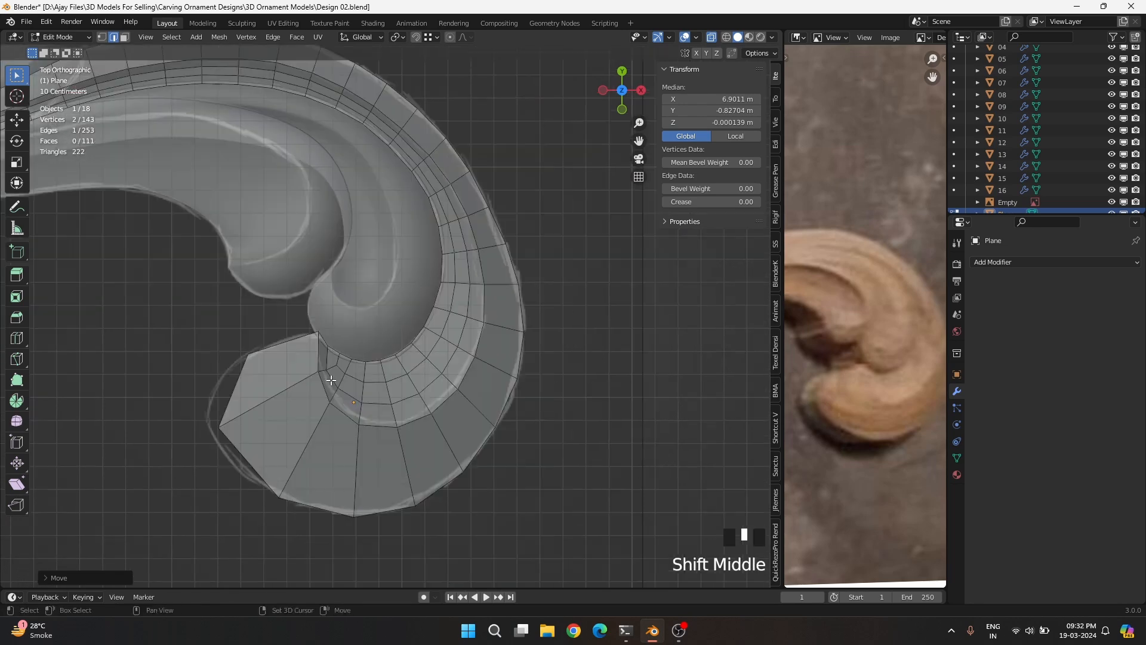
{"action": "scroll", "coordinate": [332, 380], "scroll_direction": "up", "scroll_amount": 3}
{"action": "key", "text": "1"}
{"action": "left_click", "coordinate": [280, 371]}
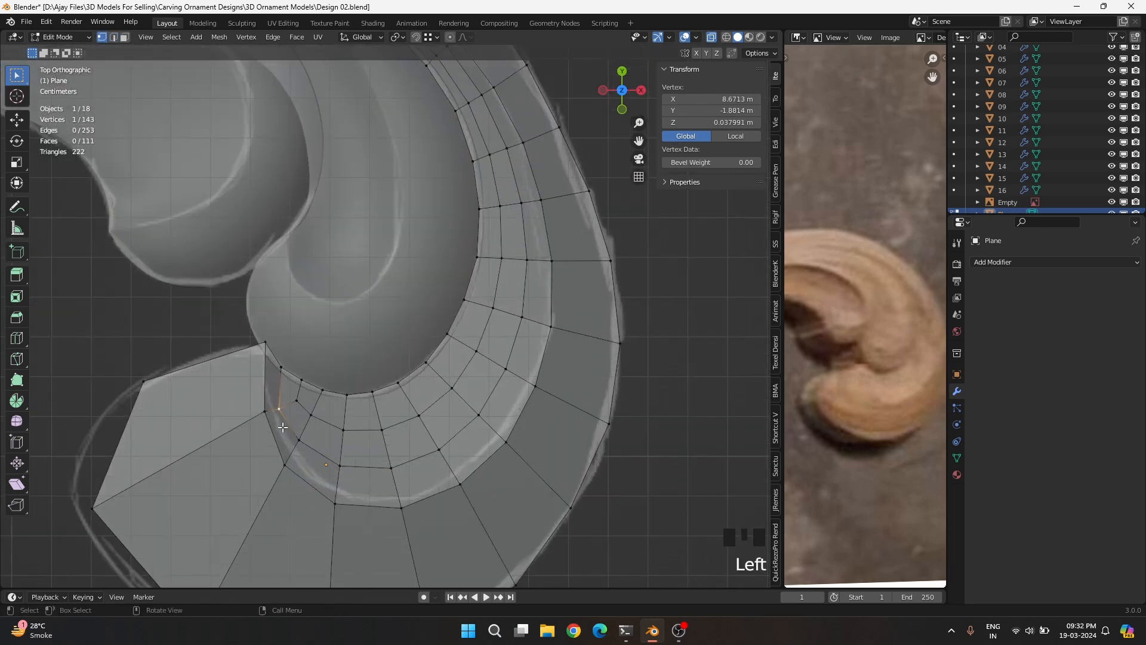
{"action": "key", "text": "g"}
{"action": "left_click", "coordinate": [288, 357]}
{"action": "key", "text": "g"}
{"action": "left_click", "coordinate": [289, 361]}
{"action": "left_click", "coordinate": [269, 334]}
{"action": "left_click", "coordinate": [306, 372]}
{"action": "key", "text": "g"}
{"action": "left_click", "coordinate": [307, 373]}
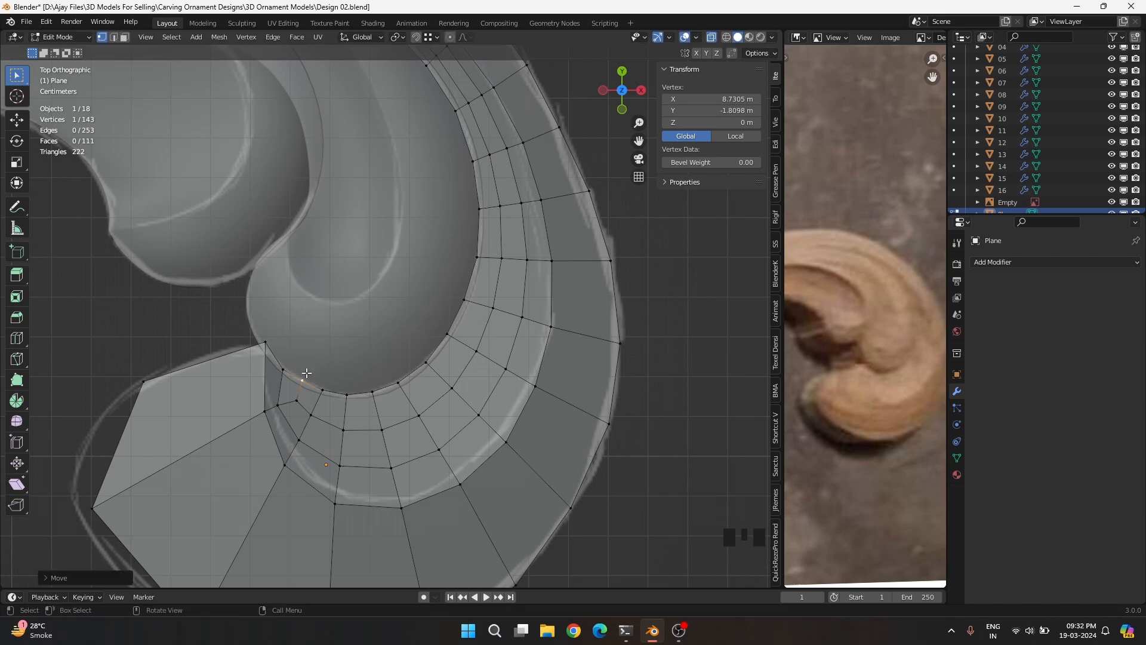
Nudge the inner-band vertex at the knife cut and shift the neighbouring crest vertex slightly along negative X
{"action": "left_click", "coordinate": [276, 409]}
{"action": "key", "text": "g"}
{"action": "left_click", "coordinate": [279, 407]}
{"action": "left_click", "coordinate": [257, 394]}
{"action": "key", "text": "g"}
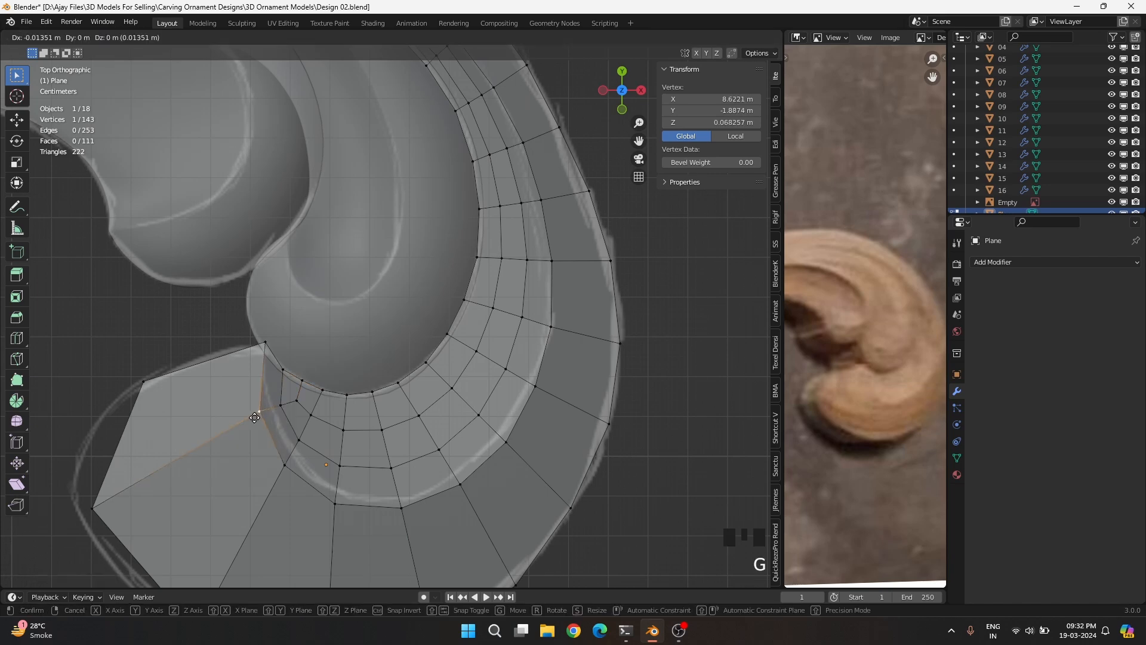
{"action": "left_click", "coordinate": [250, 393]}
Add two evenly spaced loop cuts along the outer band of the scroll
{"action": "scroll", "coordinate": [250, 392], "scroll_direction": "down", "scroll_amount": 2}
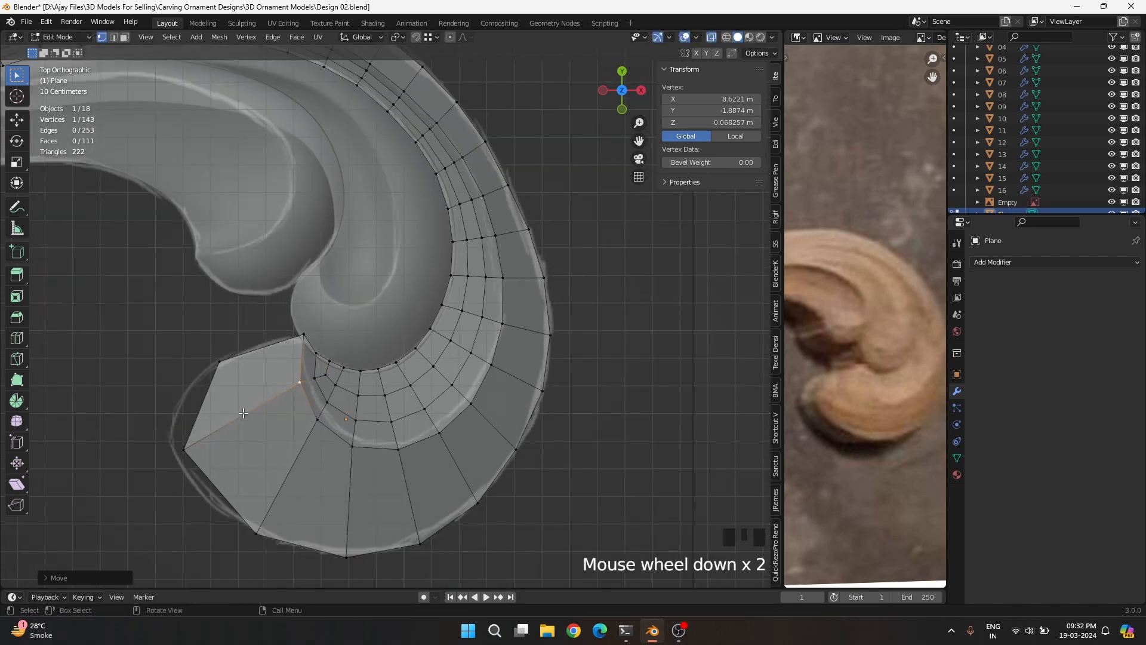
{"action": "key", "text": "ctrl+r"}
{"action": "left_click", "coordinate": [243, 412]}
{"action": "right_click", "coordinate": [243, 412]}
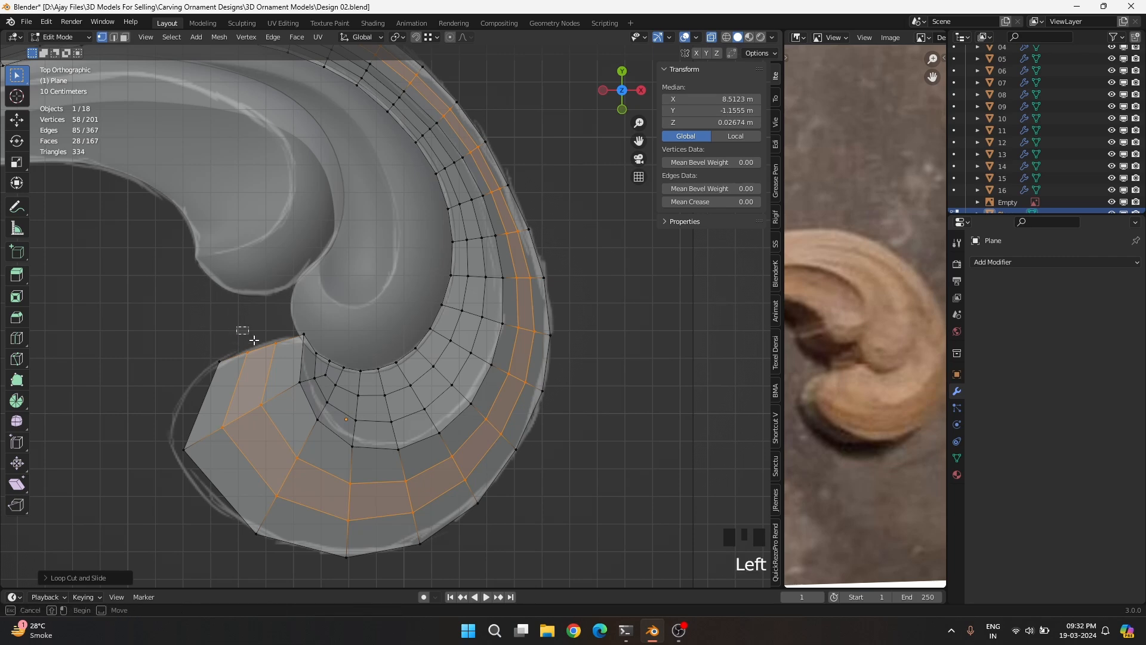
Move three outer-boundary vertices around the curl's tip to follow the sketched outline
{"action": "left_click", "coordinate": [219, 361]}
{"action": "key", "text": "g"}
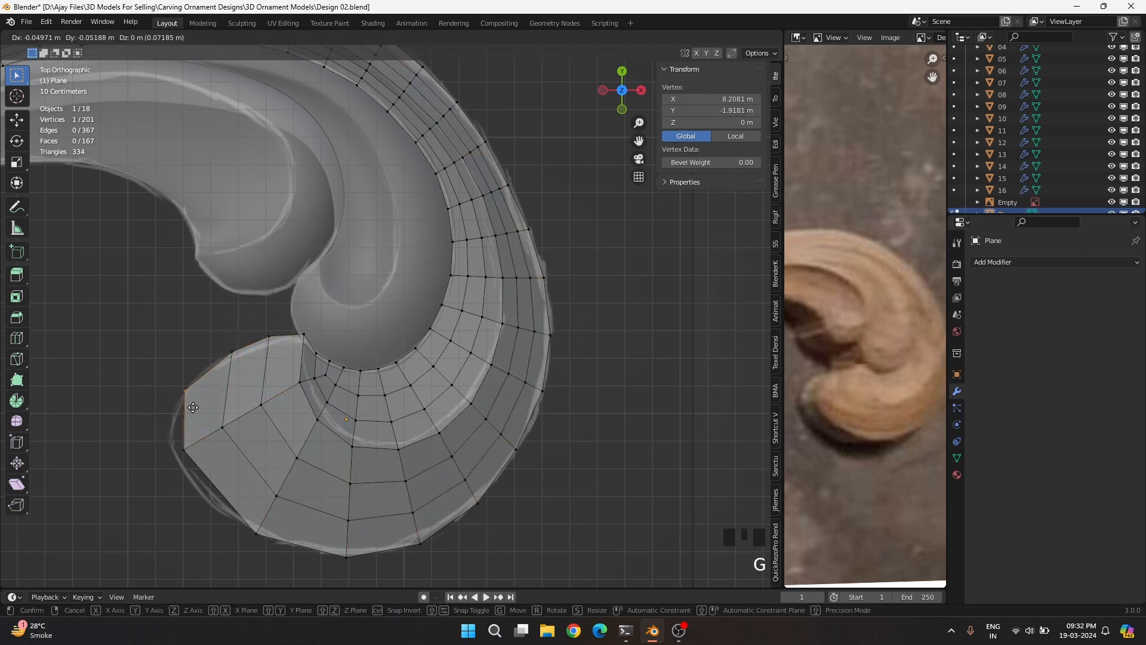
{"action": "left_click", "coordinate": [197, 405]}
{"action": "left_click_drag", "start_coordinate": [222, 343], "coordinate": [242, 363]}
{"action": "key", "text": "g"}
{"action": "left_click", "coordinate": [231, 371]}
{"action": "left_click_drag", "start_coordinate": [166, 441], "coordinate": [191, 469]}
{"action": "key", "text": "g"}
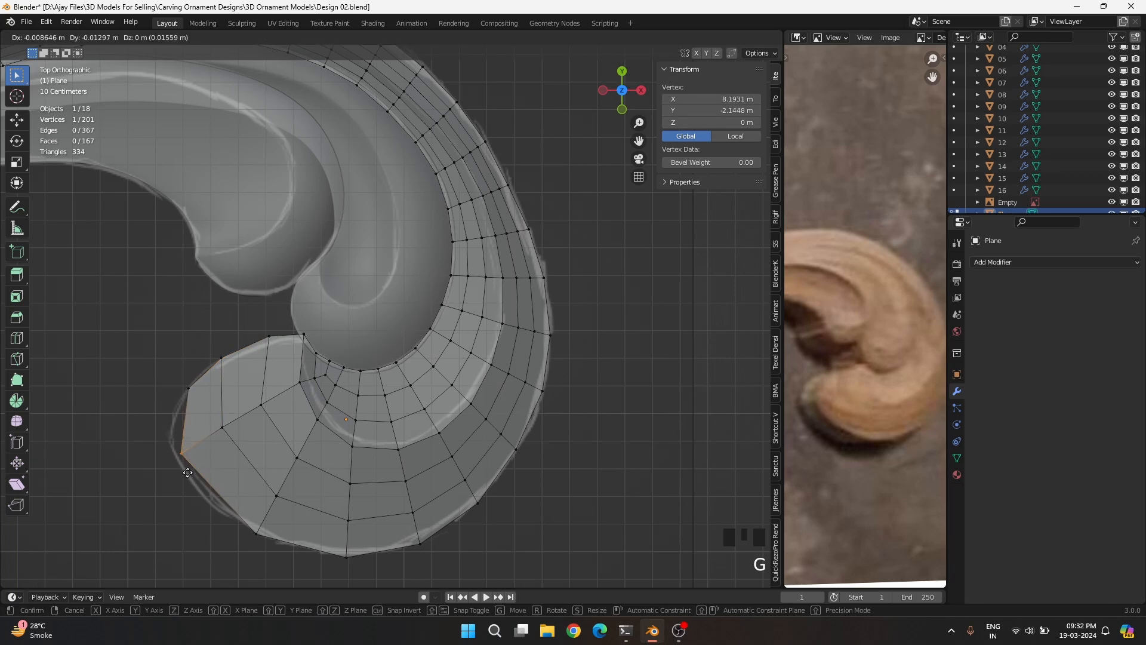
{"action": "left_click", "coordinate": [188, 472]}
In edge mode, select both new outer-band edge loops, leaving out their end edges at the curl's tip
{"action": "key", "text": "2"}
{"action": "left_click", "coordinate": [221, 400]}
{"action": "left_click", "coordinate": [221, 399], "text": "alt+shift"}
{"action": "left_click", "coordinate": [262, 383], "text": "alt+shift"}
{"action": "left_click", "coordinate": [223, 388], "text": "alt+shift"}
{"action": "left_click_drag", "start_coordinate": [203, 359], "coordinate": [237, 380], "text": "ctrl"}
Bulge the two selected outer-band loops outward with Shrink/Fatten and refine the offset with X-ray turned off
{"action": "middle_click_drag", "start_coordinate": [239, 382], "coordinate": [273, 371]}
{"action": "key", "text": "alt+s"}
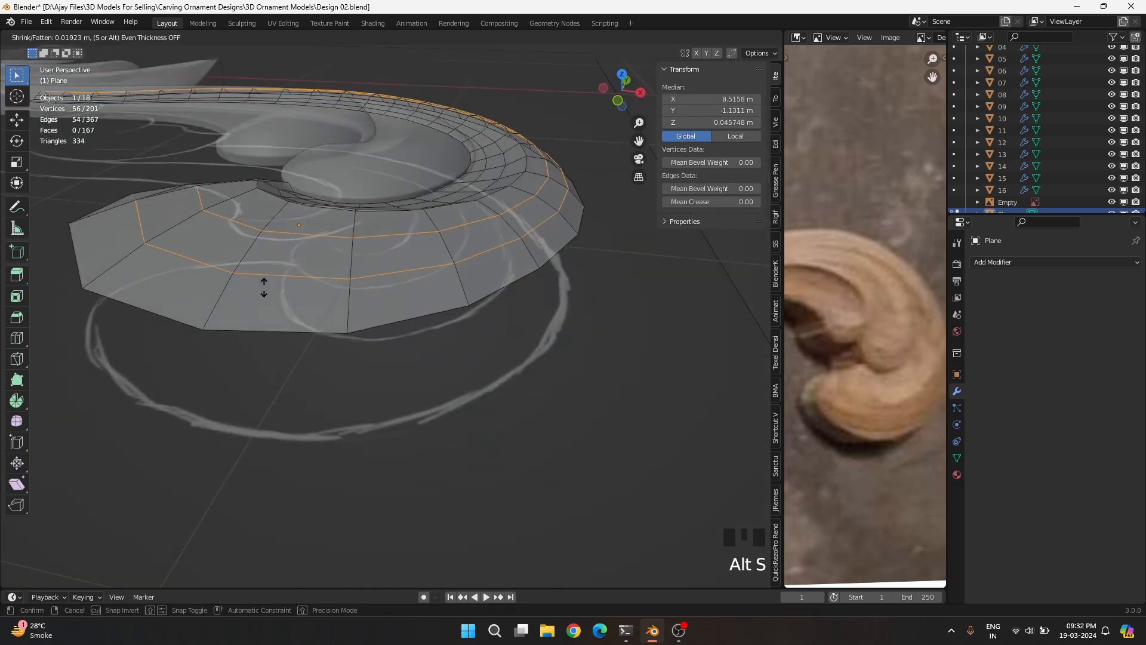
{"action": "left_click", "coordinate": [263, 288]}
{"action": "middle_click_drag", "start_coordinate": [263, 287], "coordinate": [333, 361]}
{"action": "key", "text": "alt+z"}
{"action": "key", "text": "alt+s"}
{"action": "left_click", "coordinate": [344, 336]}
Reduce the outer-band loop selection to the stretch leading into the curl and adjust it with Shrink/Fatten
{"action": "middle_click_drag", "start_coordinate": [279, 321], "coordinate": [283, 291]}
{"action": "left_click_drag", "start_coordinate": [393, 311], "coordinate": [257, 209], "text": "ctrl"}
{"action": "middle_click_drag", "start_coordinate": [537, 284], "coordinate": [412, 299]}
{"action": "left_click_drag", "start_coordinate": [136, 389], "coordinate": [395, 251], "text": "ctrl"}
{"action": "middle_click_drag", "start_coordinate": [520, 319], "coordinate": [424, 400]}
{"action": "scroll", "coordinate": [388, 388], "scroll_direction": "up", "scroll_amount": 3}
{"action": "scroll", "coordinate": [391, 428], "scroll_direction": "up", "scroll_amount": 3}
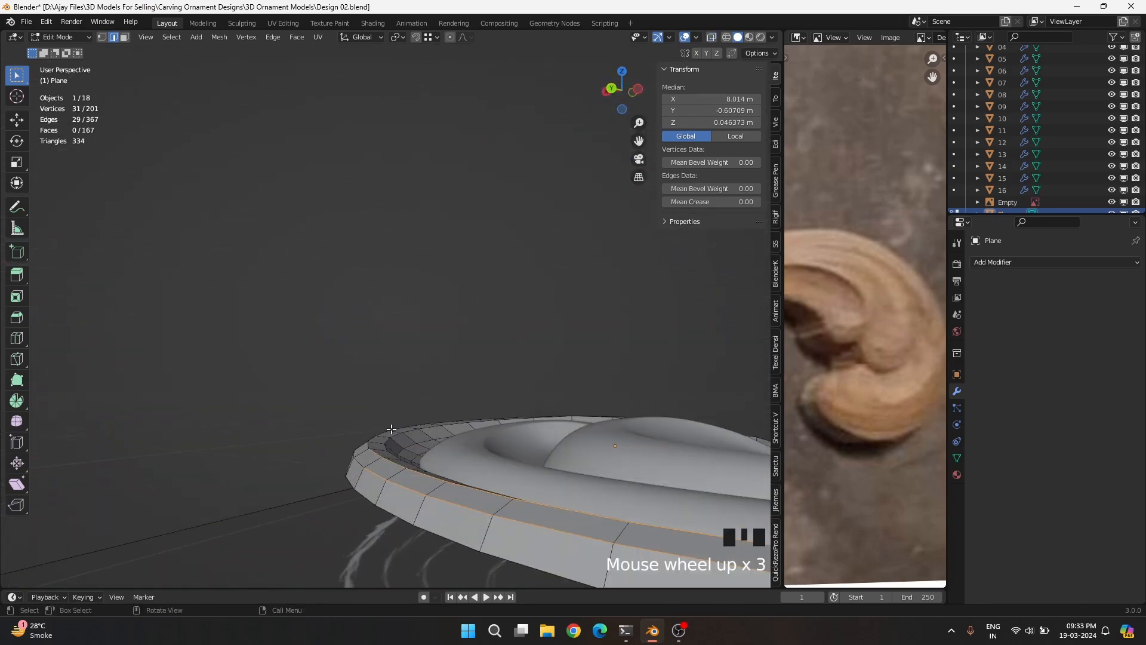
{"action": "left_click", "coordinate": [367, 446], "text": "shift"}
{"action": "middle_click_drag", "start_coordinate": [161, 478], "coordinate": [287, 524]}
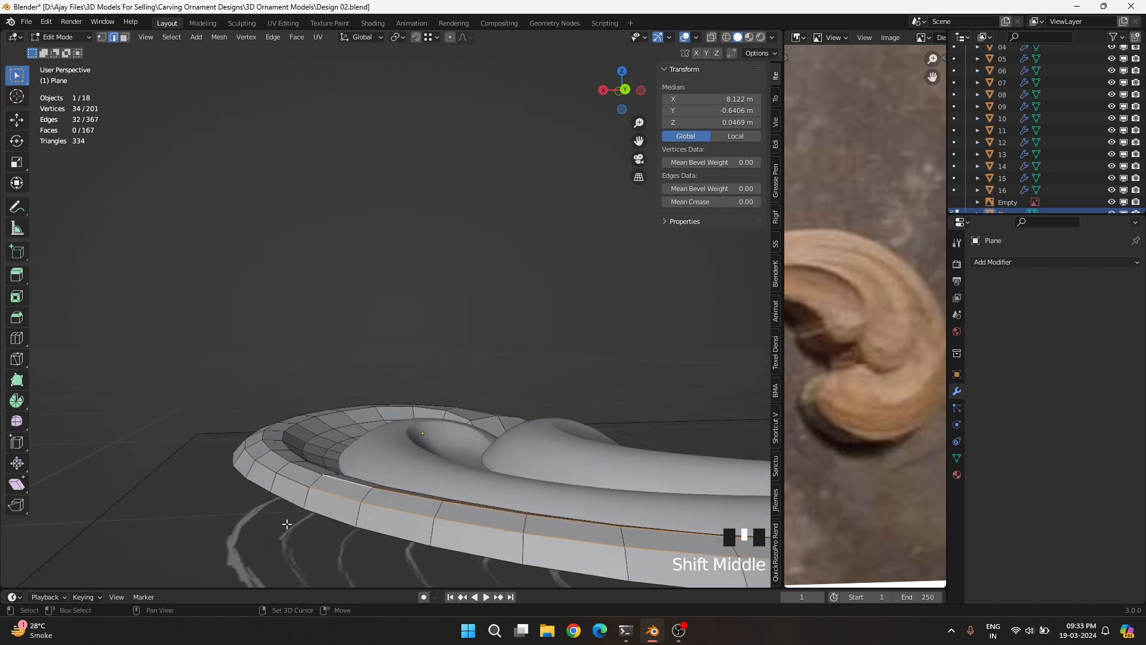
{"action": "middle_click_drag", "start_coordinate": [265, 466], "coordinate": [358, 472], "text": "shift"}
{"action": "key", "text": "alt+s"}
{"action": "left_click", "coordinate": [368, 471]}
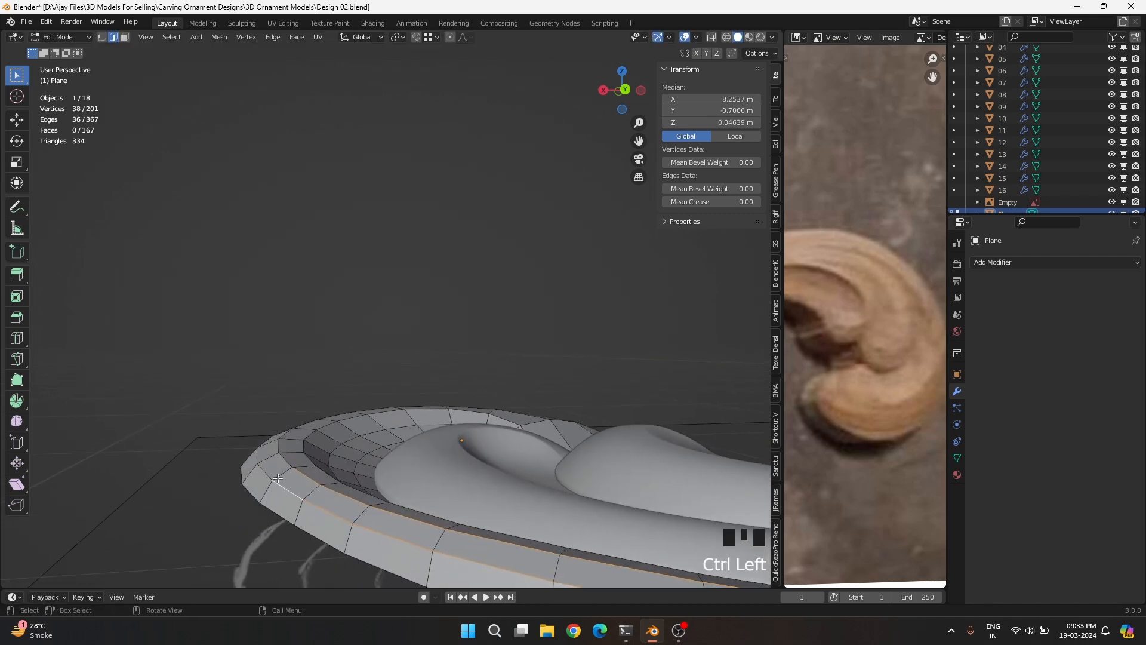
Change the extent of the outer-band edge selection near the curl and refine its offset with two Shrink/Fatten passes
{"action": "key", "text": "alt+s"}
{"action": "left_click", "coordinate": [307, 490]}
{"action": "left_click_drag", "start_coordinate": [241, 455], "coordinate": [299, 490], "text": "ctrl"}
{"action": "key", "text": "alt+s"}
{"action": "left_click", "coordinate": [382, 522]}
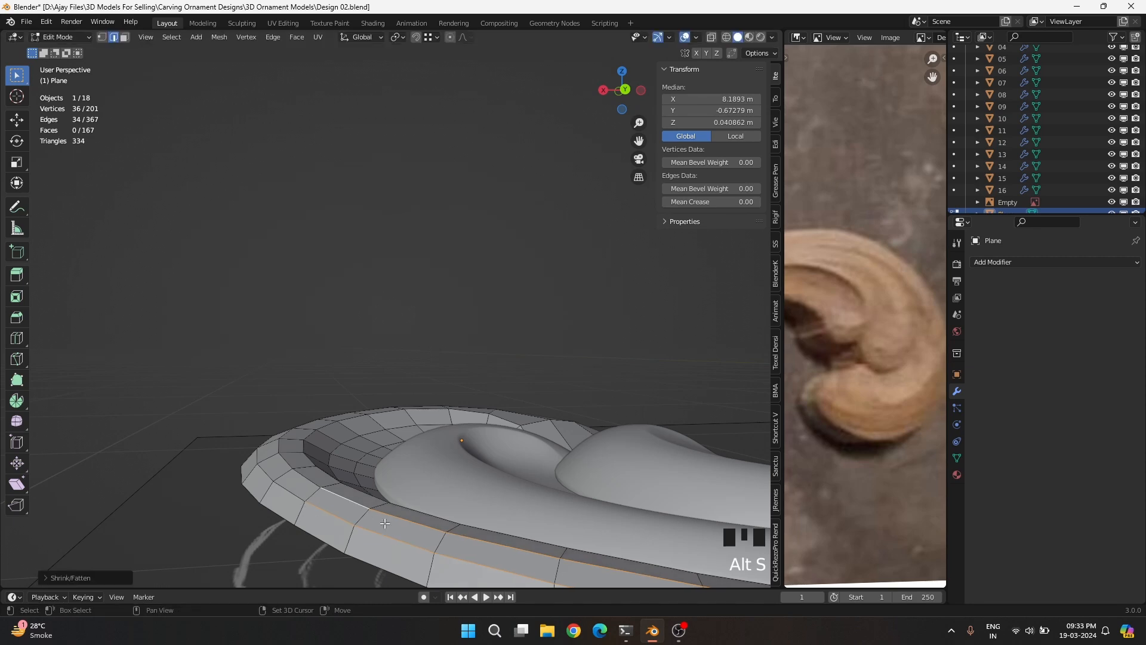
{"action": "middle_click_drag", "start_coordinate": [385, 523], "coordinate": [397, 478]}
{"action": "scroll", "coordinate": [309, 432], "scroll_direction": "up", "scroll_amount": 3}
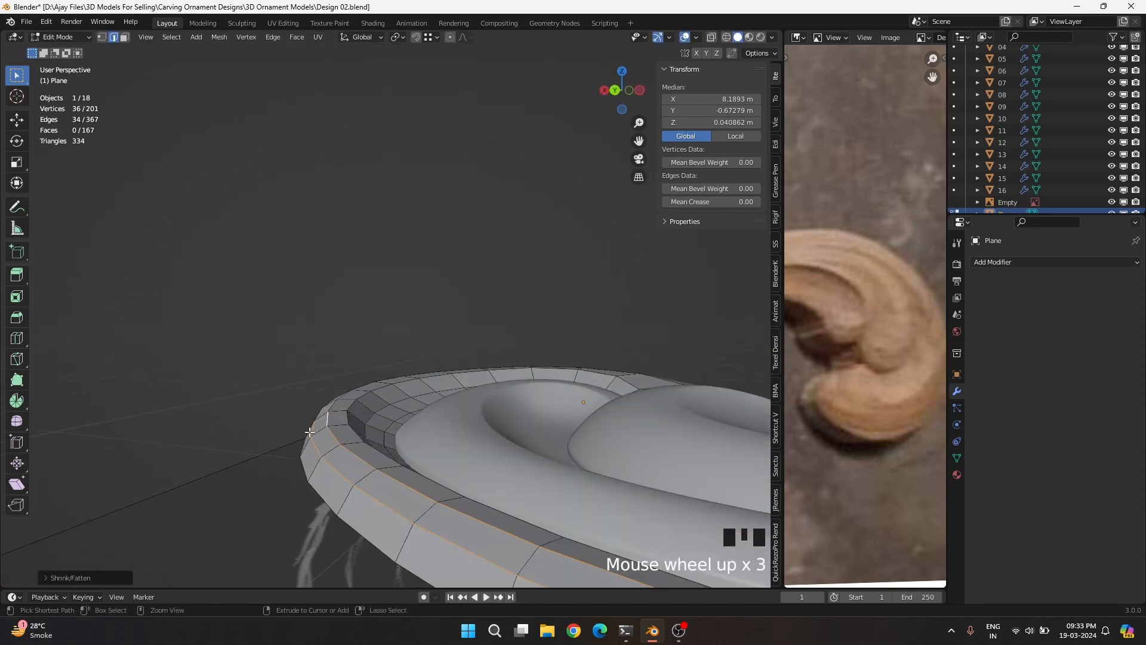
Refine the outer-band loops with successive Shrink/Fatten passes, dropping edges nearest the curl from the selection between passes
{"action": "key", "text": "alt+s"}
{"action": "left_click", "coordinate": [289, 438], "text": "ctrl"}
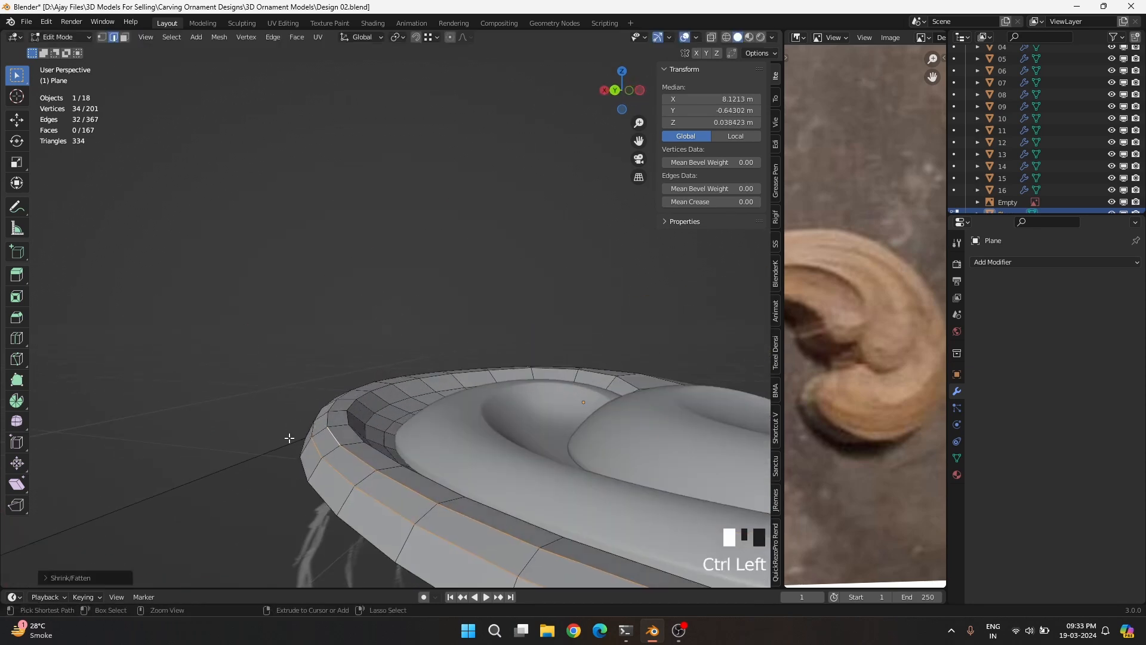
{"action": "key", "text": "alt+s"}
{"action": "left_click", "coordinate": [339, 444]}
{"action": "middle_click_drag", "start_coordinate": [325, 454], "coordinate": [153, 402], "text": "shift"}
{"action": "key", "text": "alt+s"}
{"action": "left_click", "coordinate": [191, 404]}
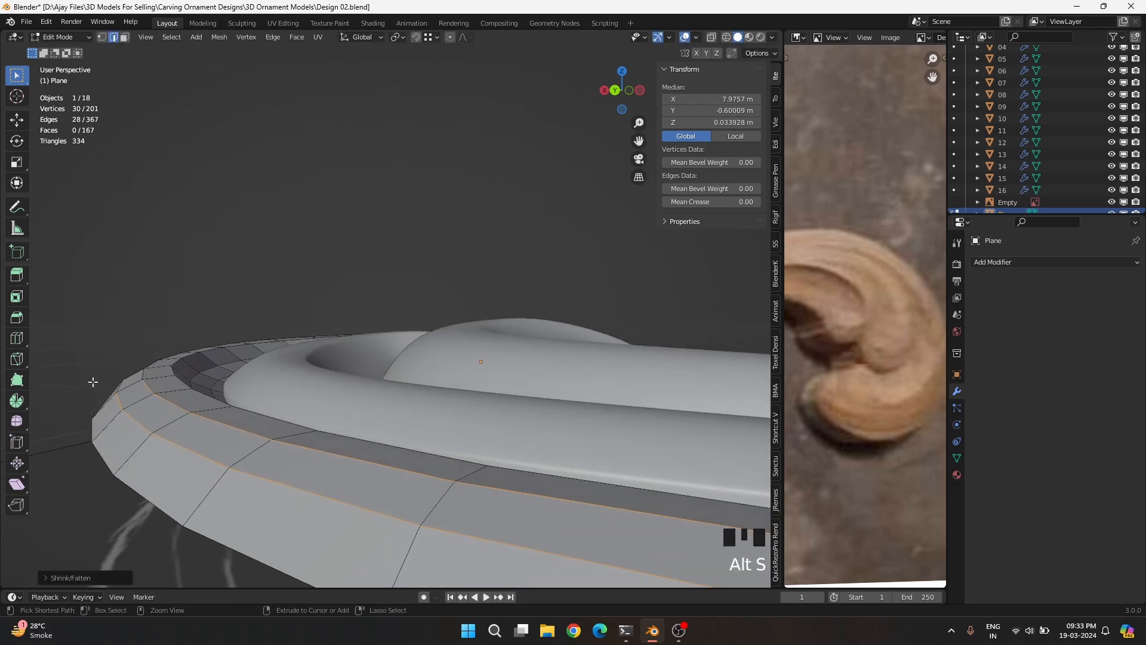
Reduce the outer-band loop selection further along the outer bend and adjust the remaining edges with three Shrink/Fatten passes
{"action": "key", "text": "alt+s"}
{"action": "left_click_drag", "start_coordinate": [154, 388], "coordinate": [206, 446], "text": "ctrl"}
{"action": "left_click", "coordinate": [193, 396]}
{"action": "key", "text": "alt+s"}
{"action": "left_click", "coordinate": [211, 420]}
{"action": "key", "text": "alt+s"}
{"action": "left_click", "coordinate": [230, 470]}
{"action": "scroll", "coordinate": [258, 466], "scroll_direction": "down", "scroll_amount": 2}
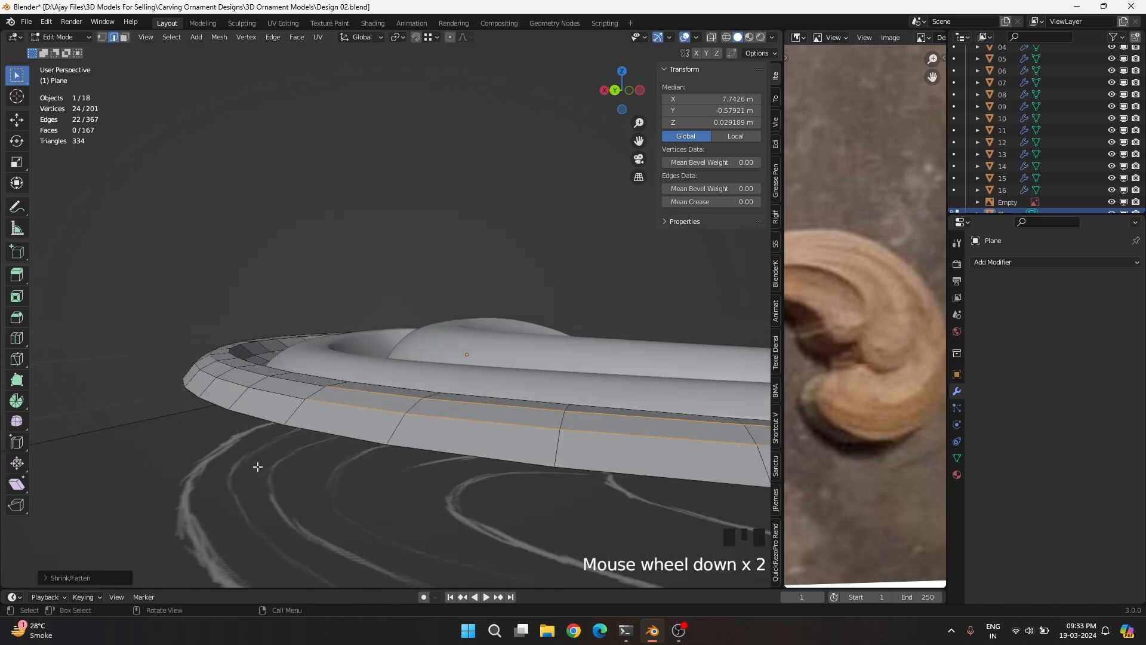
Taper the outer-band bulge toward the narrow tail by shrinking the loop selection and offsetting it with Shrink/Fatten, using X-ray
{"action": "middle_click_drag", "start_coordinate": [257, 466], "coordinate": [124, 373]}
{"action": "key", "text": "alt+s"}
{"action": "left_click_drag", "start_coordinate": [183, 388], "coordinate": [179, 408], "text": "ctrl"}
{"action": "left_click", "coordinate": [197, 362]}
{"action": "scroll", "coordinate": [358, 420], "scroll_direction": "down", "scroll_amount": 5}
{"action": "middle_click_drag", "start_coordinate": [358, 420], "coordinate": [311, 341]}
{"action": "key", "text": "alt+z"}
{"action": "middle_click_drag", "start_coordinate": [246, 387], "coordinate": [194, 358]}
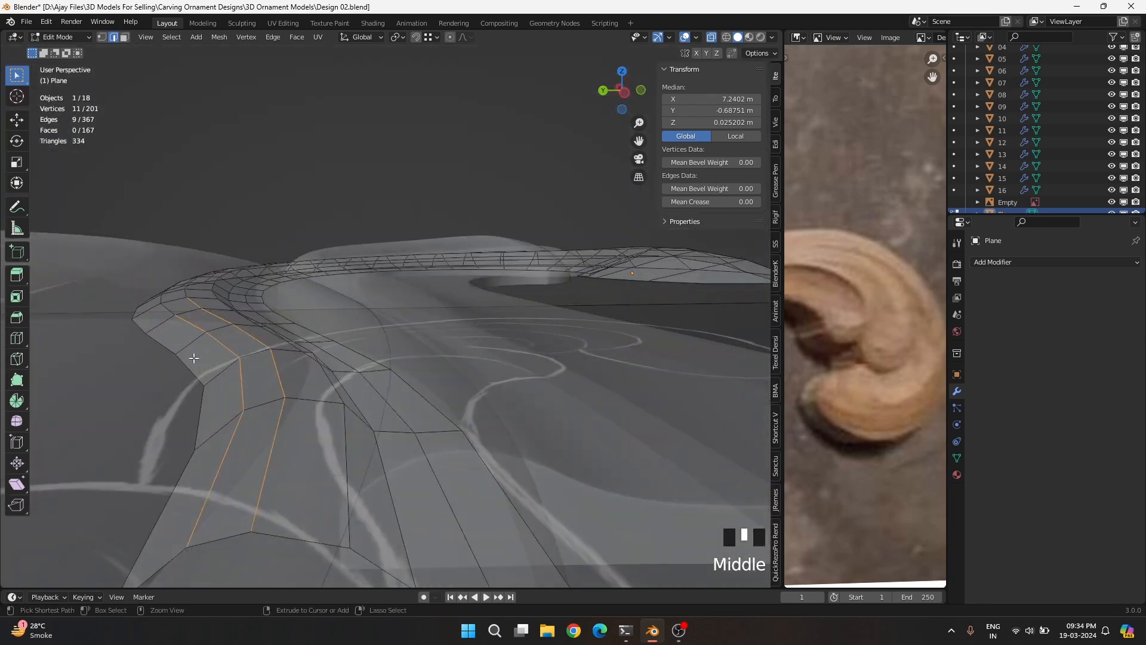
{"action": "key", "text": "alt+s"}
{"action": "left_click", "coordinate": [247, 303]}
{"action": "scroll", "coordinate": [255, 422], "scroll_direction": "down", "scroll_amount": 2}
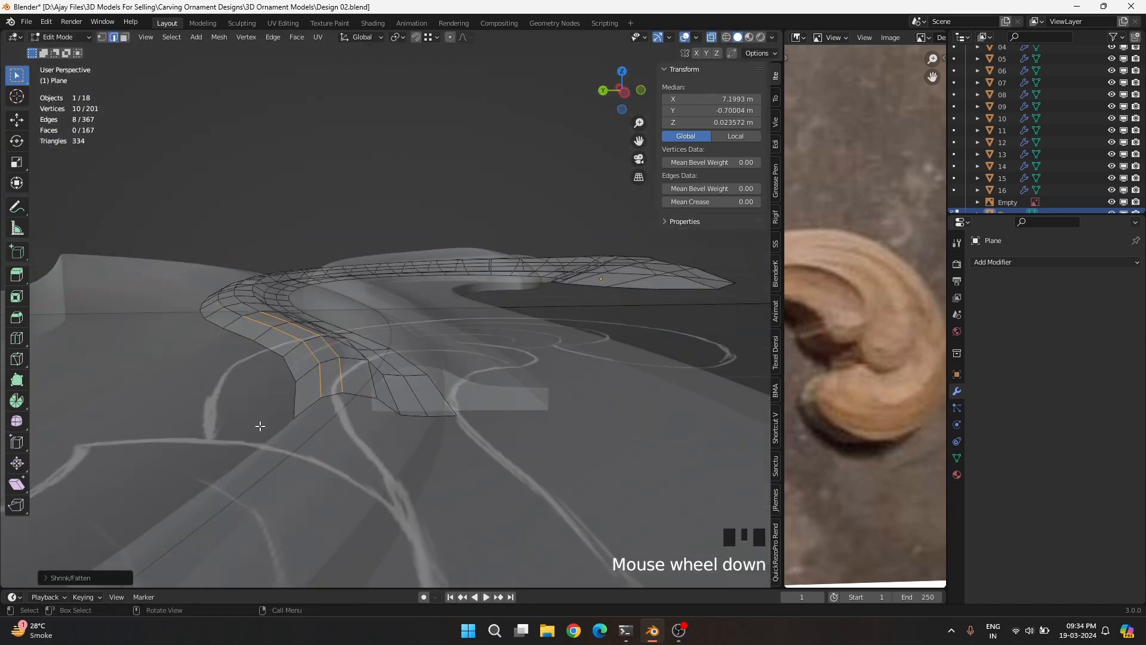
Select the open end edges of the narrow tail in top view and scale them into a straight line
{"action": "middle_click_drag", "start_coordinate": [256, 422], "coordinate": [253, 422]}
{"action": "left_click", "coordinate": [204, 428], "text": "alt+shift"}
{"action": "key", "text": "KP_7"}
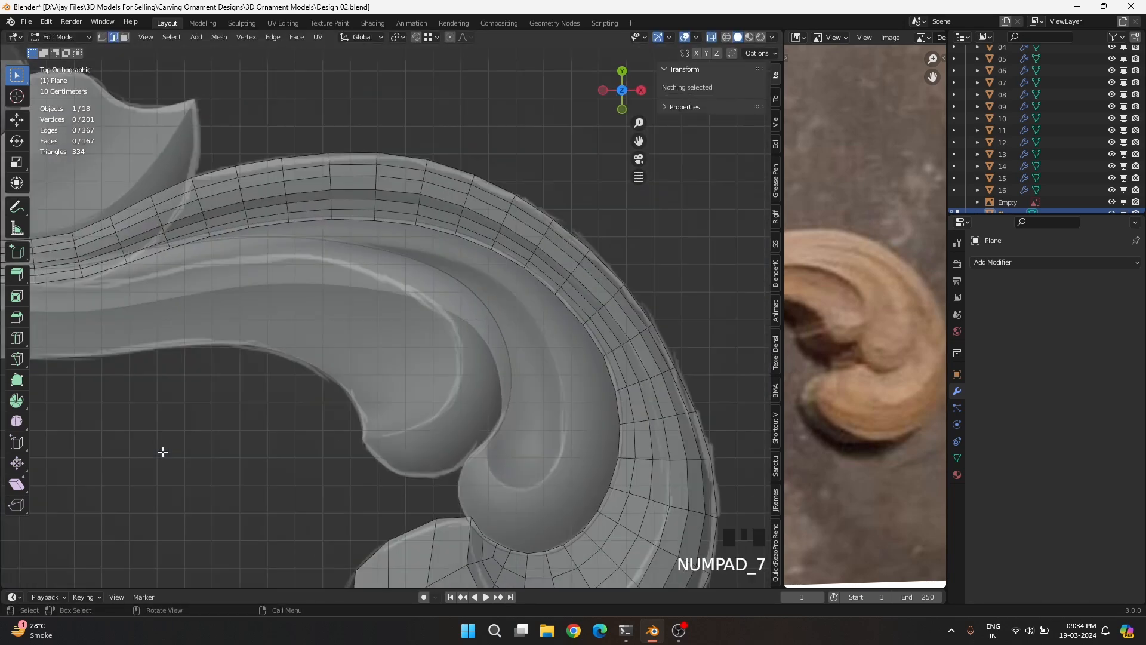
{"action": "middle_click_drag", "start_coordinate": [161, 450], "coordinate": [380, 310], "text": "shift"}
{"action": "left_click_drag", "start_coordinate": [394, 290], "coordinate": [417, 388]}
{"action": "key", "text": "s"}
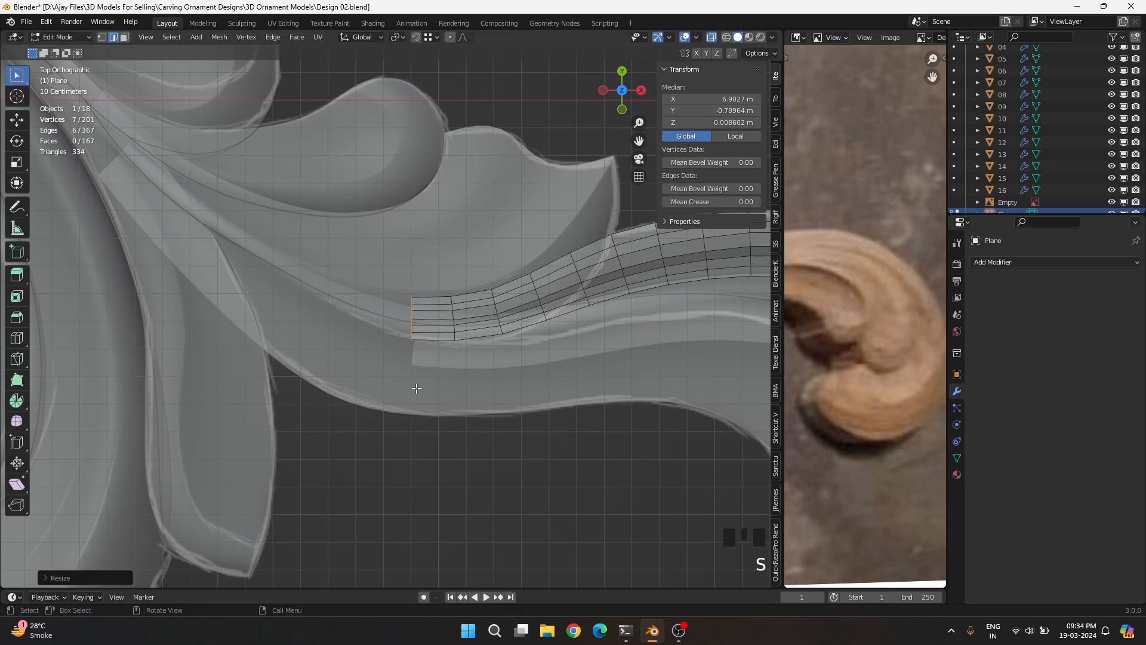
Select the whole scroll mesh and raise it in front view by about 0.026 m
{"action": "middle_click_drag", "start_coordinate": [420, 401], "coordinate": [521, 316]}
{"action": "scroll", "coordinate": [435, 334], "scroll_direction": "up", "scroll_amount": 3}
{"action": "left_click", "coordinate": [417, 245]}
{"action": "left_click", "coordinate": [416, 242], "text": "alt+shift"}
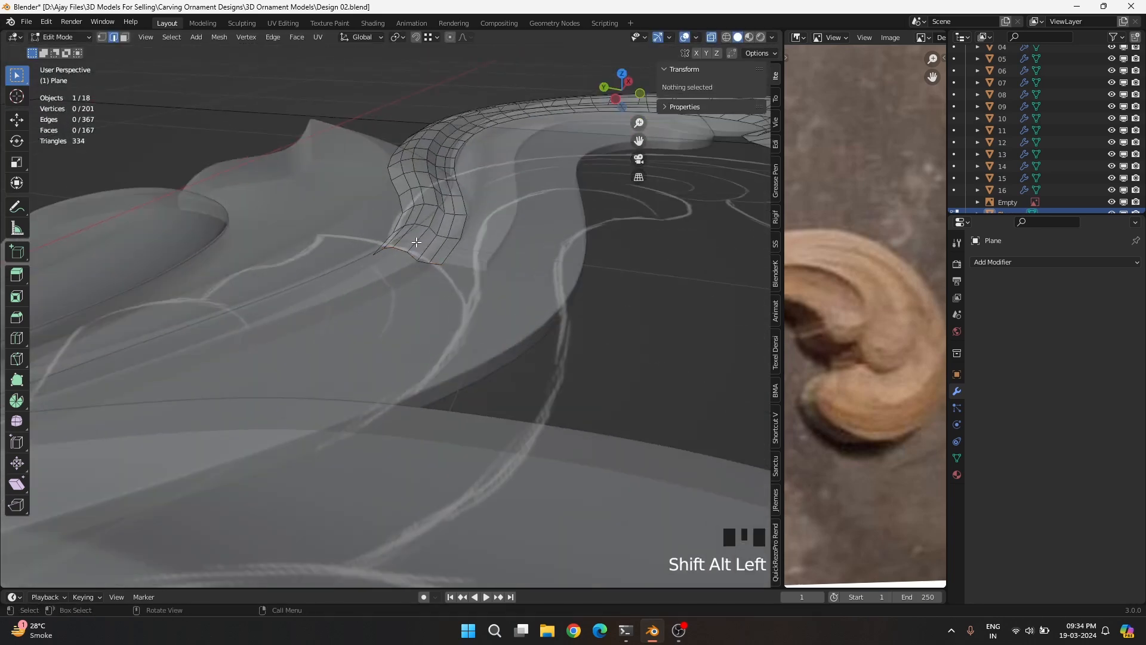
{"action": "key", "text": "KP_1"}
{"action": "key", "text": "a"}
{"action": "middle_click_drag", "start_coordinate": [421, 298], "coordinate": [321, 333], "text": "shift"}
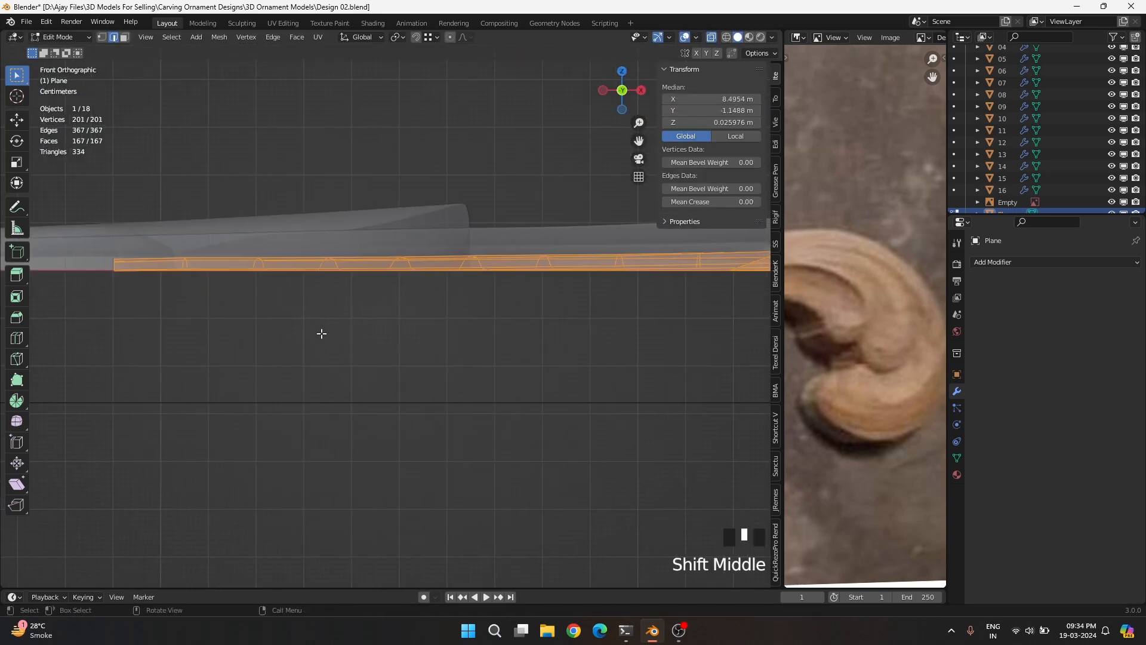
{"action": "key", "text": "g"}
{"action": "left_click", "coordinate": [371, 274]}
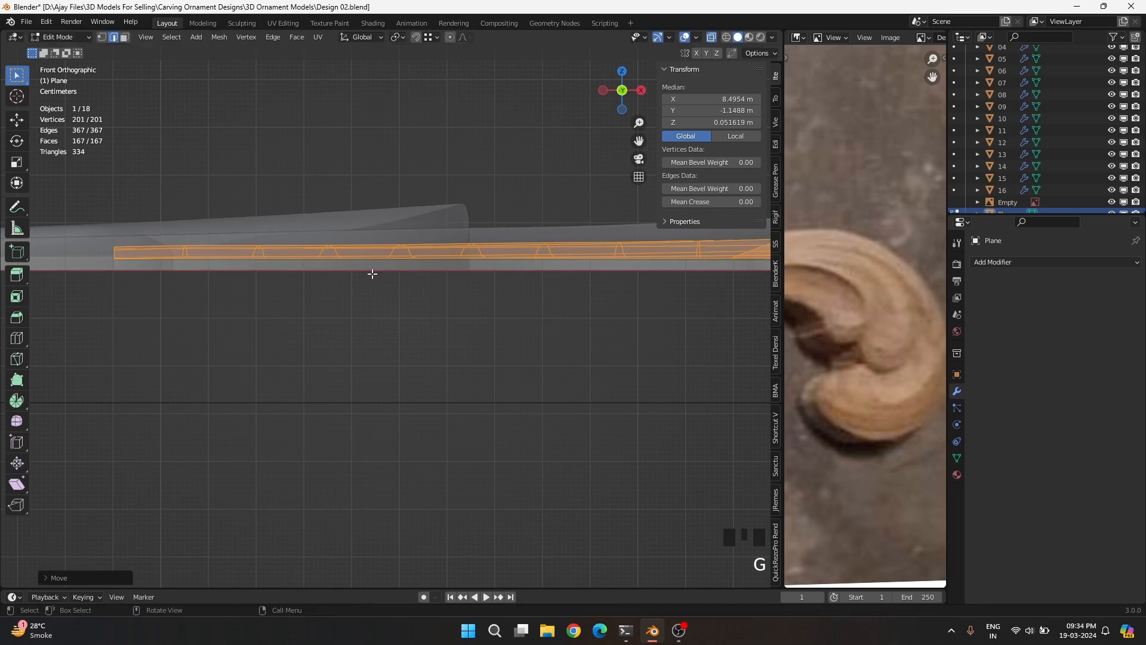
Select the scroll's outer boundary edges, extrude them downward, flatten them and set their height to Z 0 m
{"action": "middle_click_drag", "start_coordinate": [371, 273], "coordinate": [257, 385]}
{"action": "left_click", "coordinate": [76, 357], "text": "alt+shift"}
{"action": "left_click", "coordinate": [76, 357], "text": "alt+shift"}
{"action": "left_click", "coordinate": [76, 357], "text": "alt+shift"}
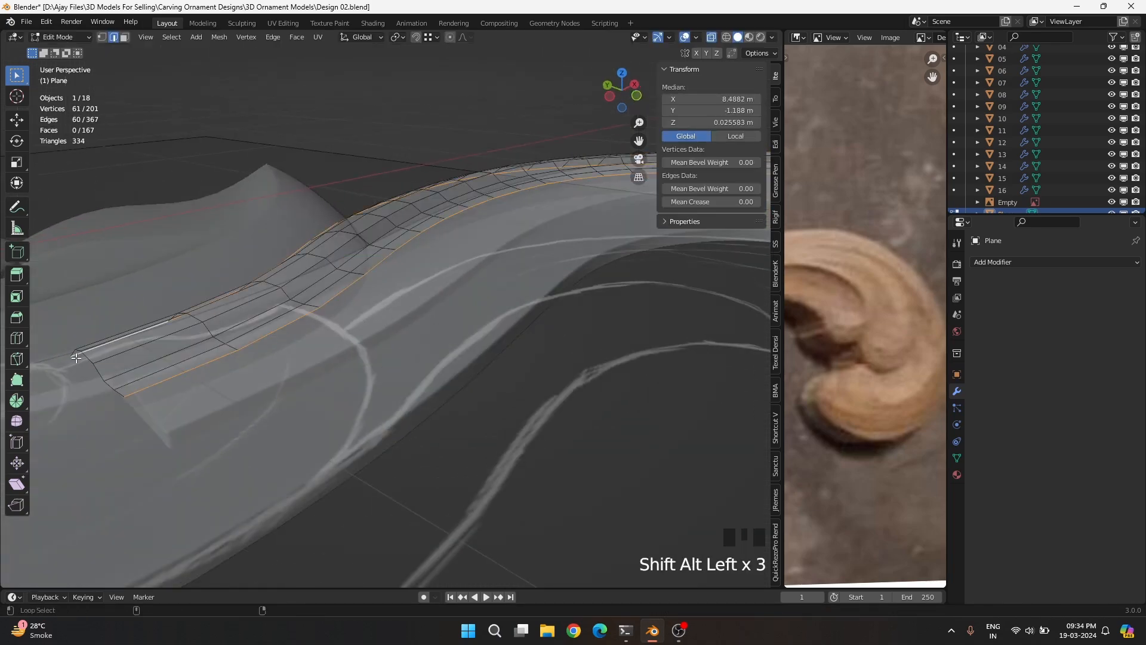
{"action": "scroll", "coordinate": [409, 399], "scroll_direction": "down", "scroll_amount": 4}
{"action": "middle_click_drag", "start_coordinate": [410, 400], "coordinate": [212, 409]}
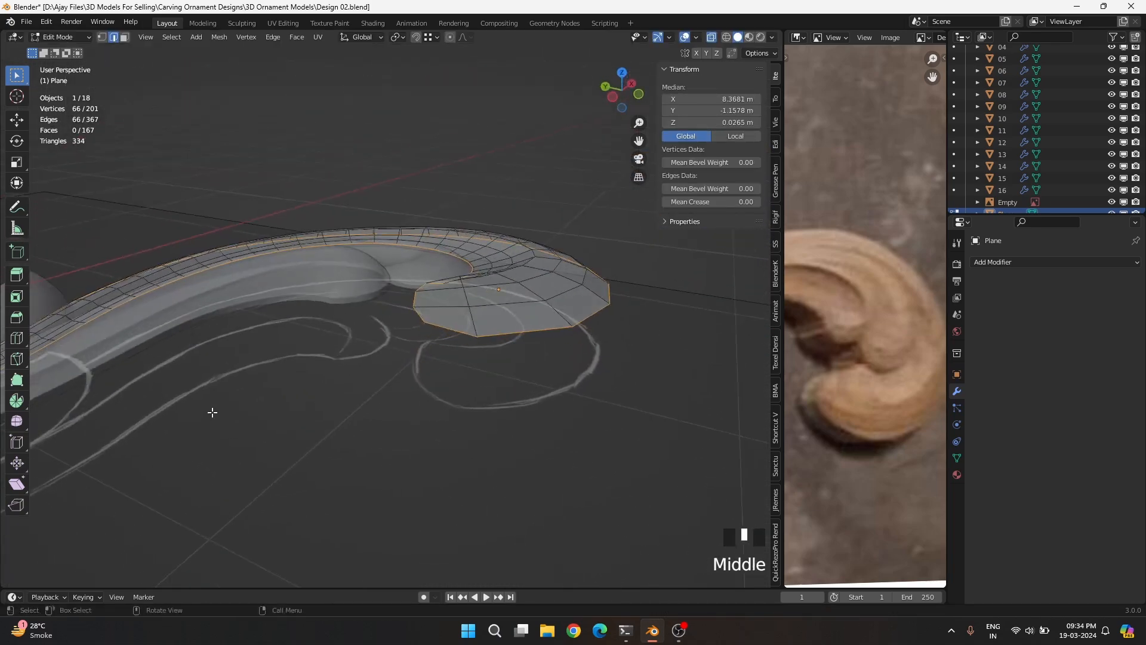
{"action": "key", "text": "e"}
{"action": "left_click", "coordinate": [211, 416]}
{"action": "key", "text": "s"}
{"action": "left_click", "coordinate": [211, 419]}
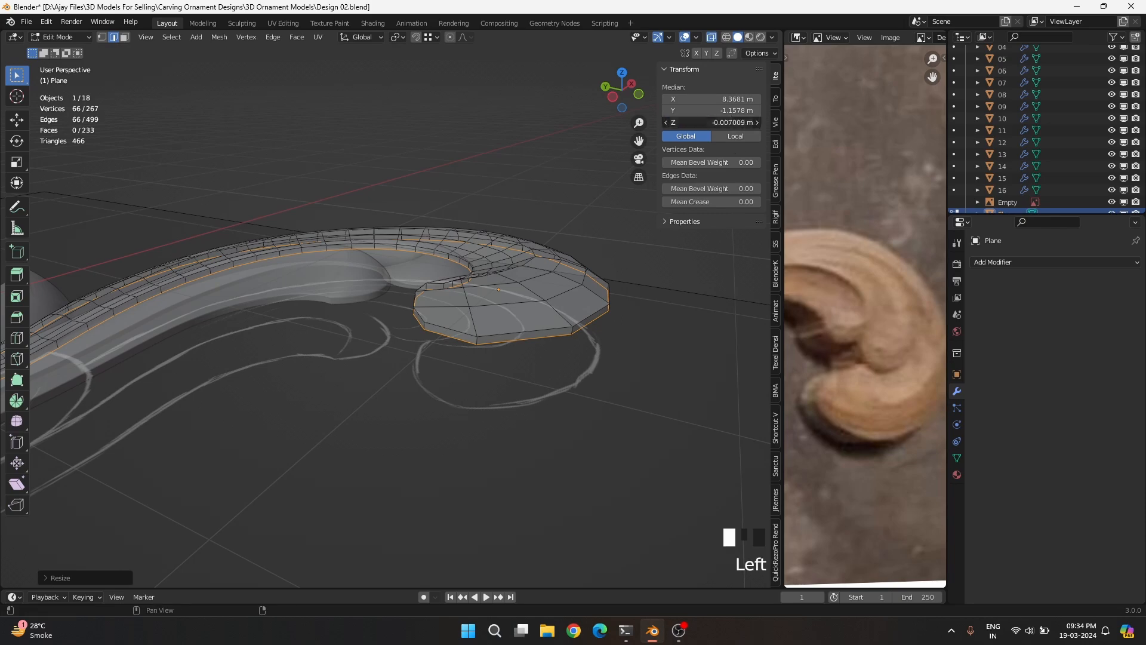
{"action": "key", "text": "BackSpace"}
In top view, move the stacked pair of inner boundary vertices near the curl's notch onto the neighbouring scroll's edge
{"action": "middle_click_drag", "start_coordinate": [433, 365], "coordinate": [388, 476]}
{"action": "key", "text": "KP_7"}
{"action": "scroll", "coordinate": [430, 442], "scroll_direction": "up", "scroll_amount": 5}
{"action": "key", "text": "1"}
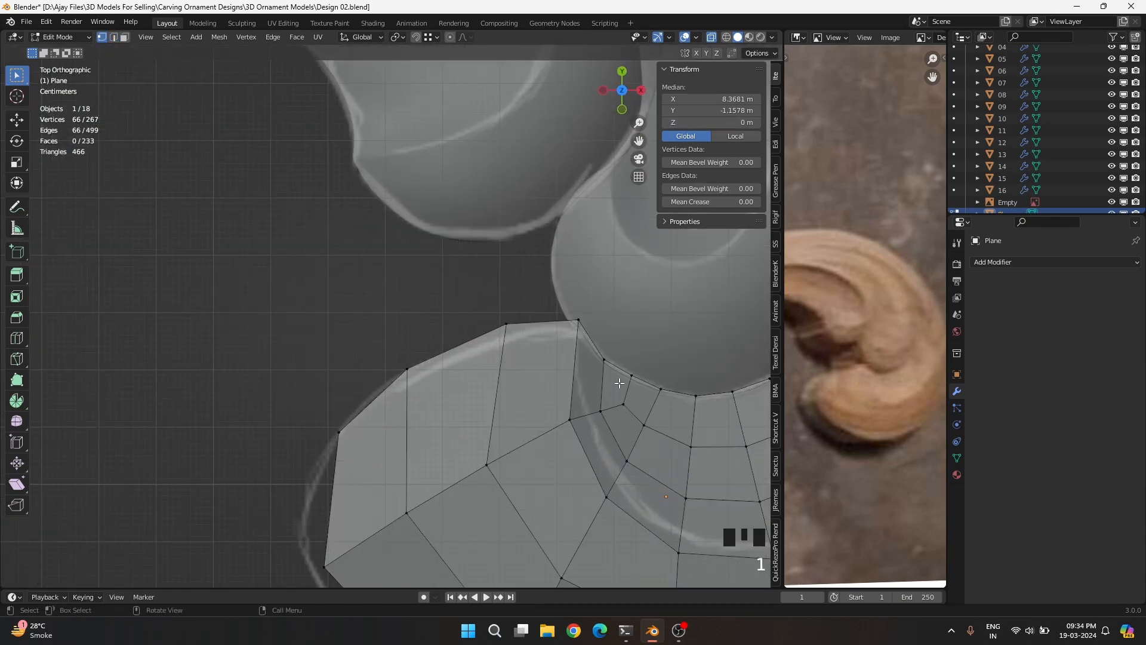
{"action": "key", "text": "g"}
{"action": "left_click", "coordinate": [634, 345]}
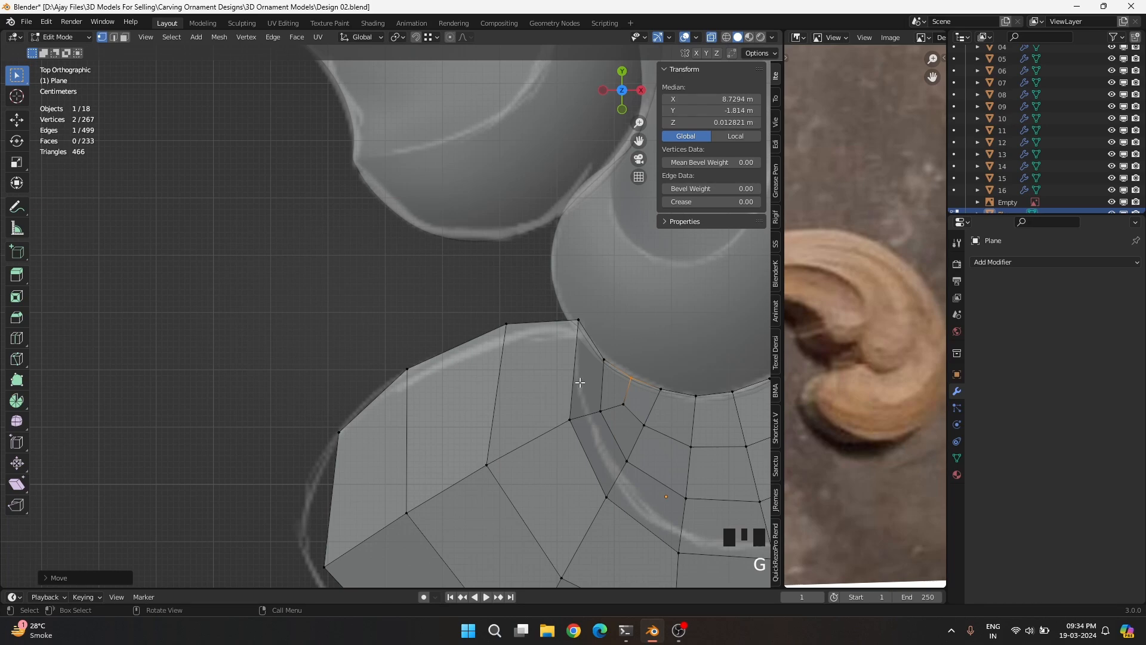
{"action": "scroll", "coordinate": [491, 413], "scroll_direction": "down", "scroll_amount": 4}
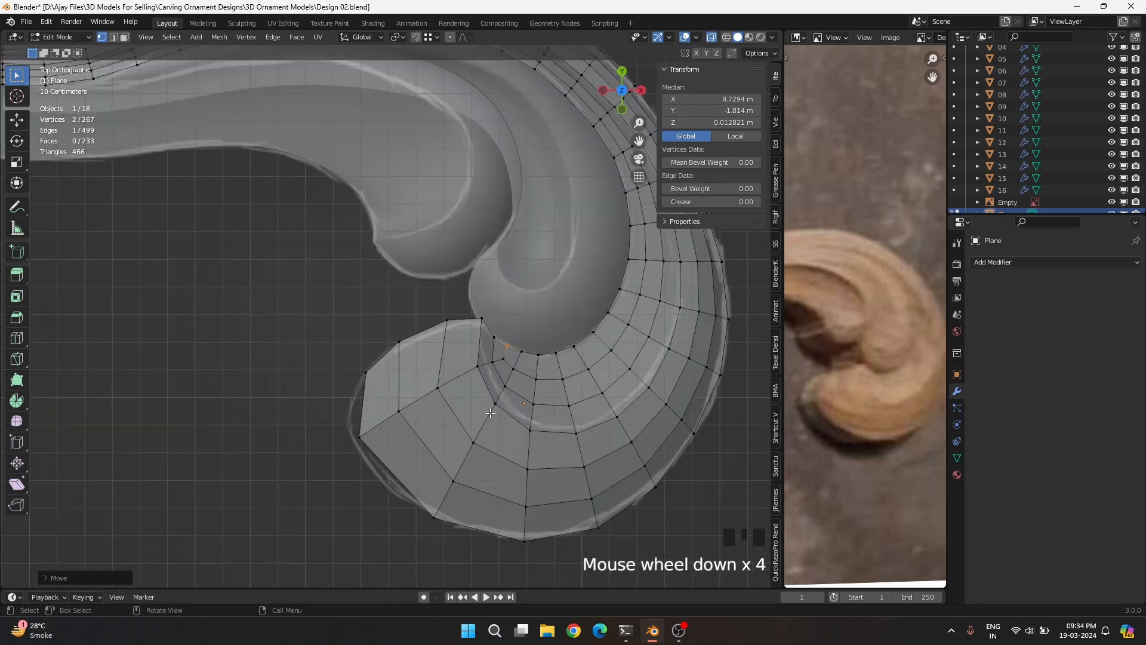
Select the crease edge loop between the hollowed inner band and the outer band and give it a narrow bevel
{"action": "middle_click_drag", "start_coordinate": [412, 394], "coordinate": [453, 335]}
{"action": "key", "text": "2"}
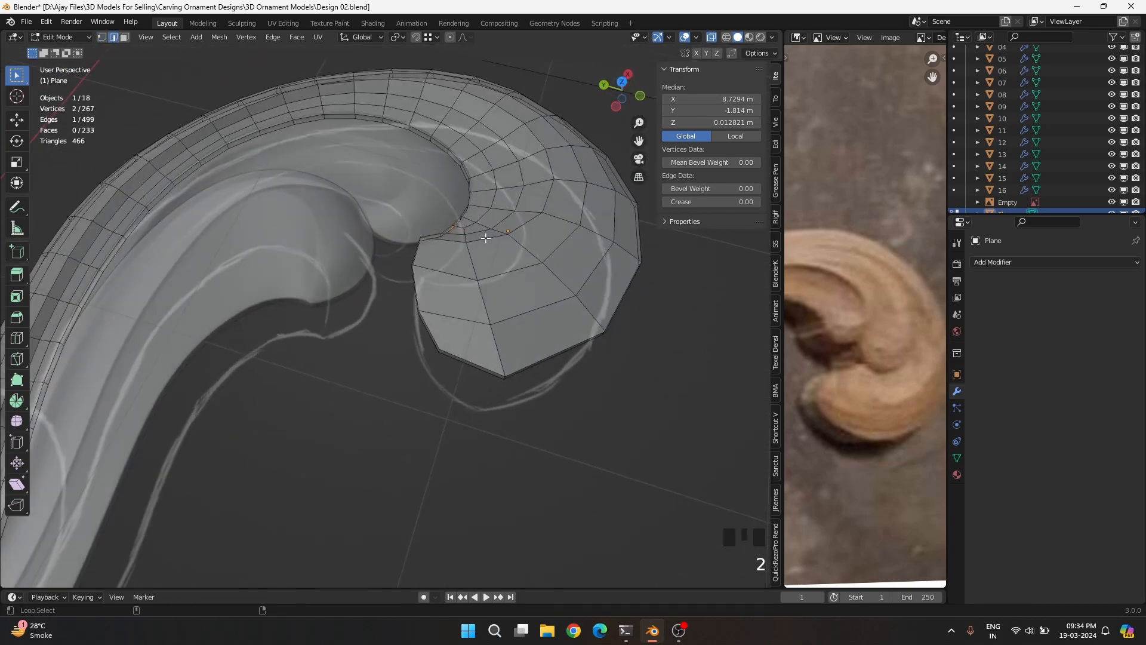
{"action": "left_click", "coordinate": [486, 237], "text": "alt+shift"}
{"action": "key", "text": "ctrl+b"}
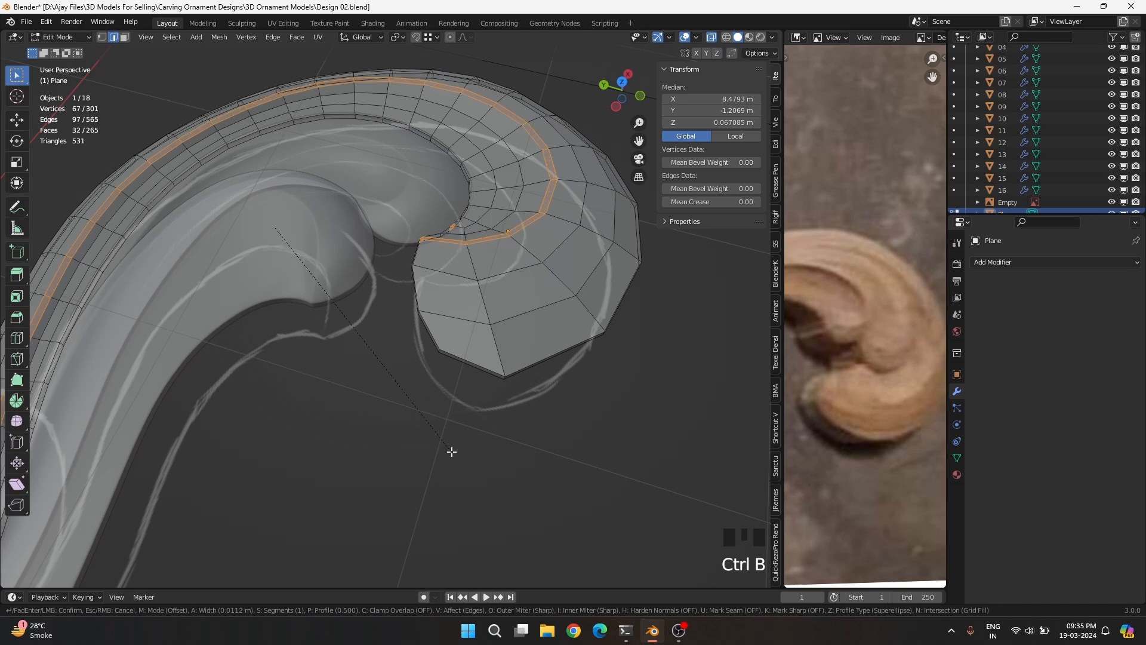
{"action": "left_click", "coordinate": [452, 440]}
{"action": "middle_click_drag", "start_coordinate": [452, 440], "coordinate": [512, 328]}
{"action": "scroll", "coordinate": [511, 328], "scroll_direction": "up", "scroll_amount": 2}
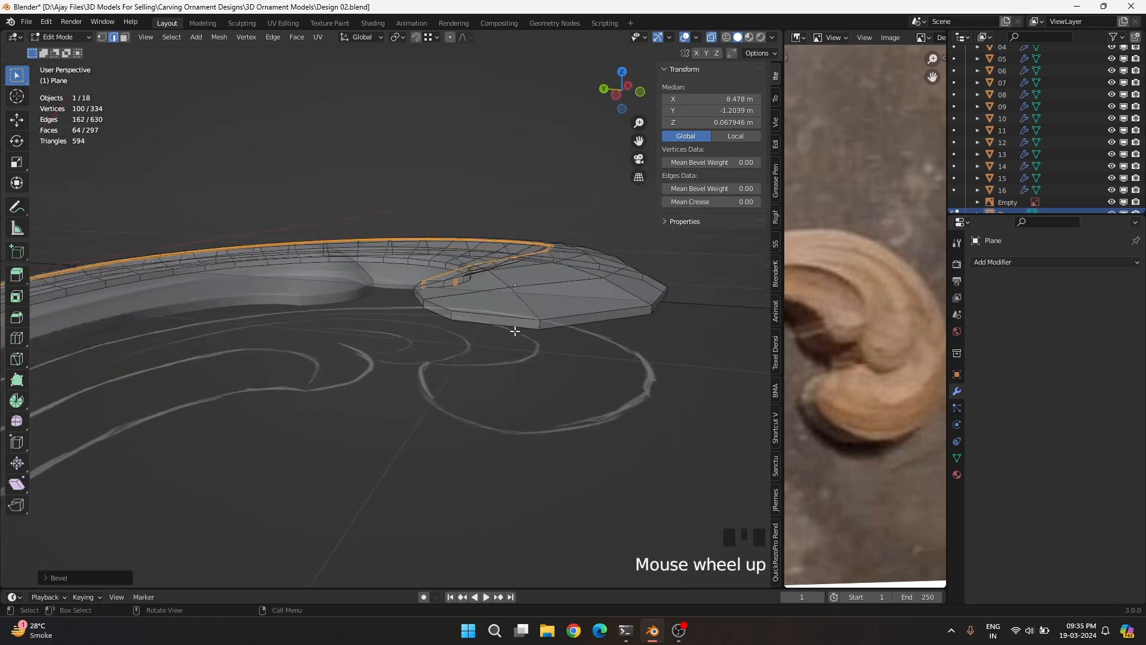
Add a loop cut around the extruded side wall and return to Object Mode
{"action": "key", "text": "ctrl+r"}
{"action": "left_click", "coordinate": [578, 327]}
{"action": "left_click", "coordinate": [588, 325]}
{"action": "key", "text": "Tab"}
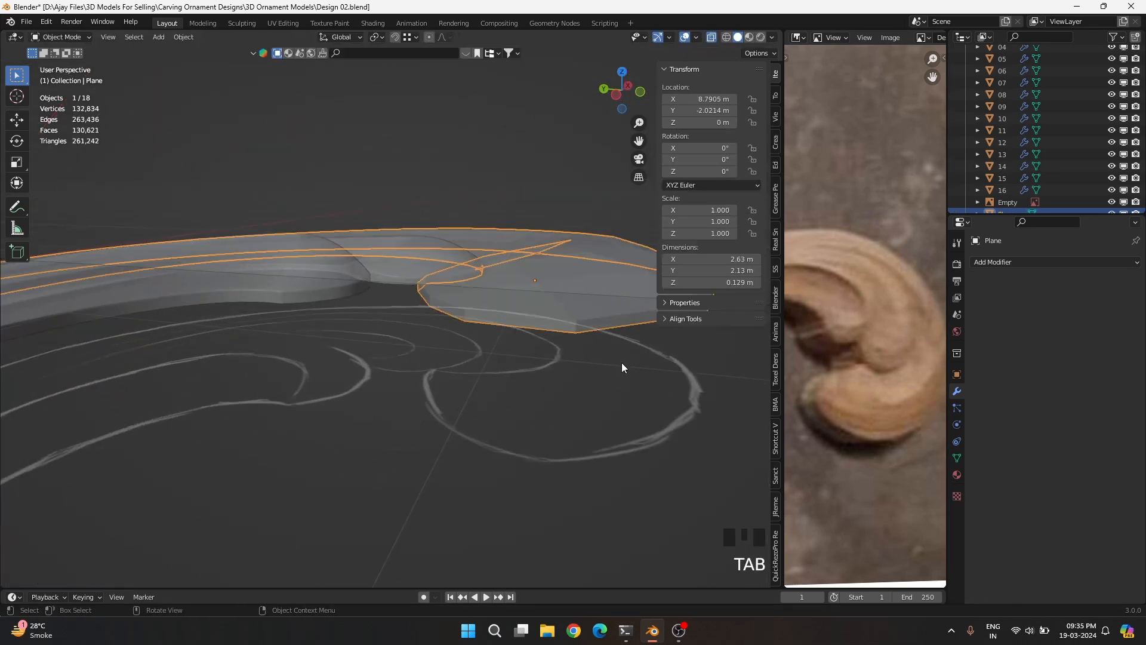
Add a Subdivision Surface modifier with viewport level 2 to the scroll and shade it smooth, with X-ray off
{"action": "left_click", "coordinate": [1013, 262]}
{"action": "left_click", "coordinate": [883, 480]}
{"action": "left_click", "coordinate": [1121, 315]}
{"action": "right_click", "coordinate": [482, 296]}
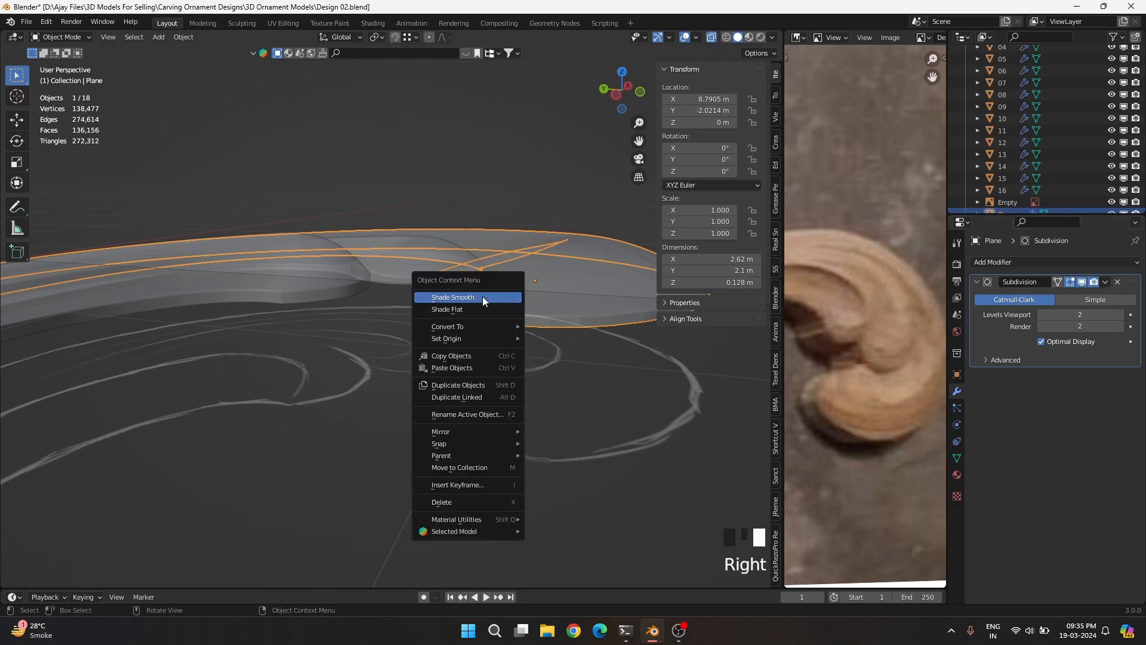
{"action": "left_click", "coordinate": [483, 296]}
{"action": "key", "text": "alt+z"}
{"action": "middle_click_drag", "start_coordinate": [449, 346], "coordinate": [406, 452]}
{"action": "middle_click_drag", "start_coordinate": [497, 181], "coordinate": [494, 245], "text": "shift"}
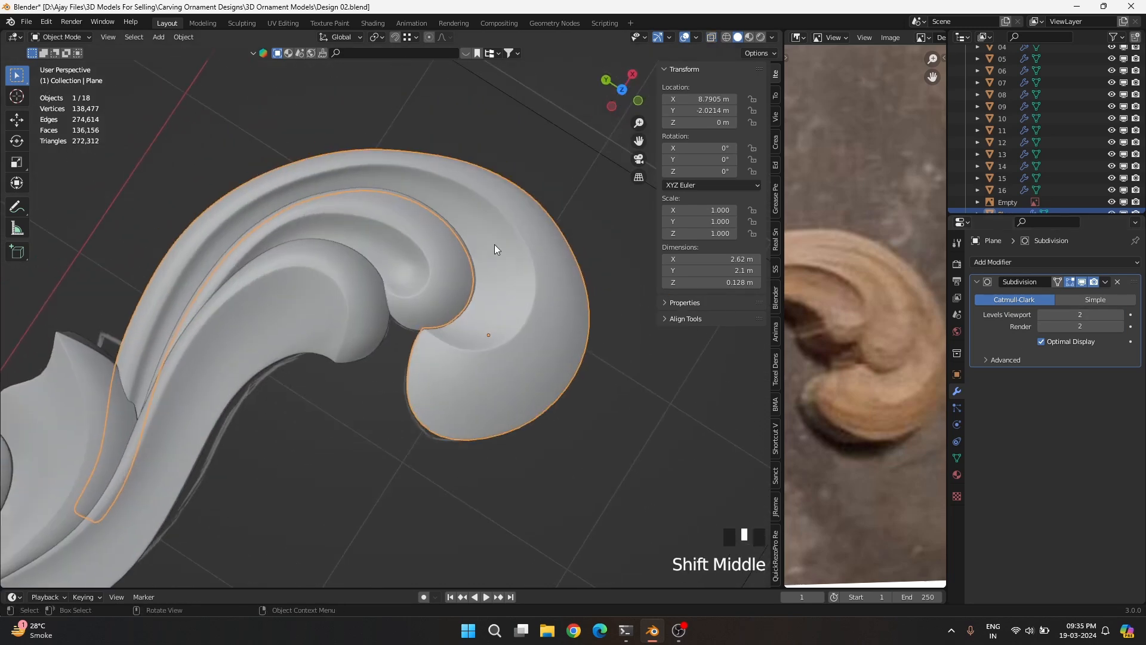
{"action": "left_click", "coordinate": [572, 102]}
{"action": "key", "text": "KP_7"}
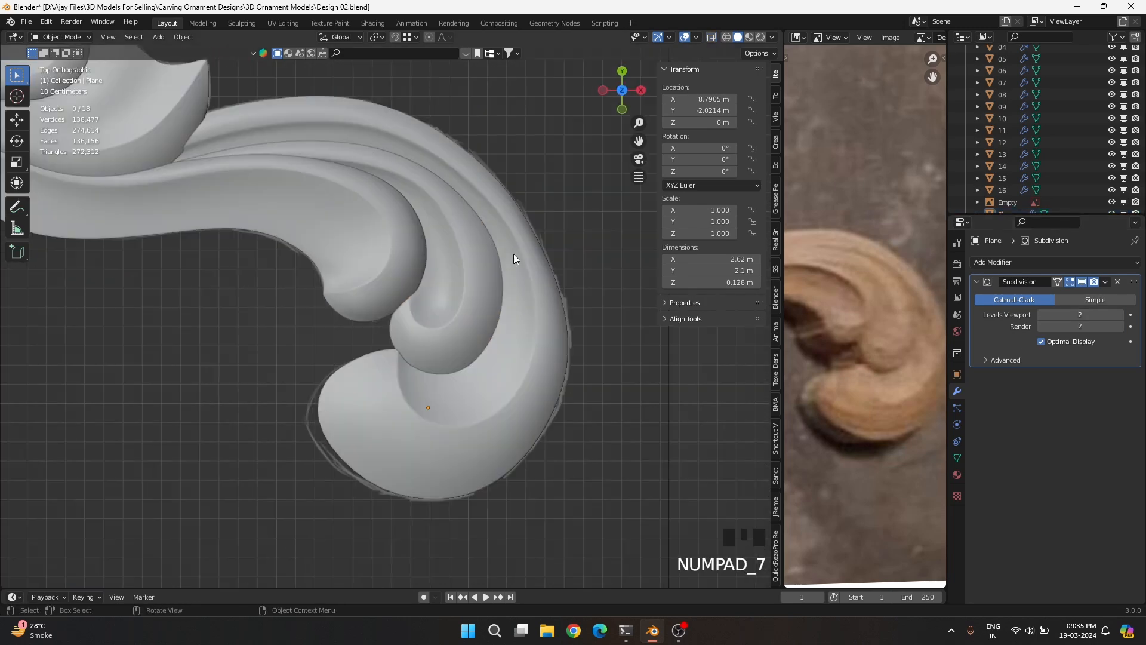
Edit the scroll in top view with X-ray on and move the outline vertices at the curl's tip outward to the reference sketch
{"action": "left_click", "coordinate": [354, 427]}
{"action": "key", "text": "Tab"}
{"action": "middle_click_drag", "start_coordinate": [346, 453], "coordinate": [370, 366], "text": "shift"}
{"action": "key", "text": "alt+z"}
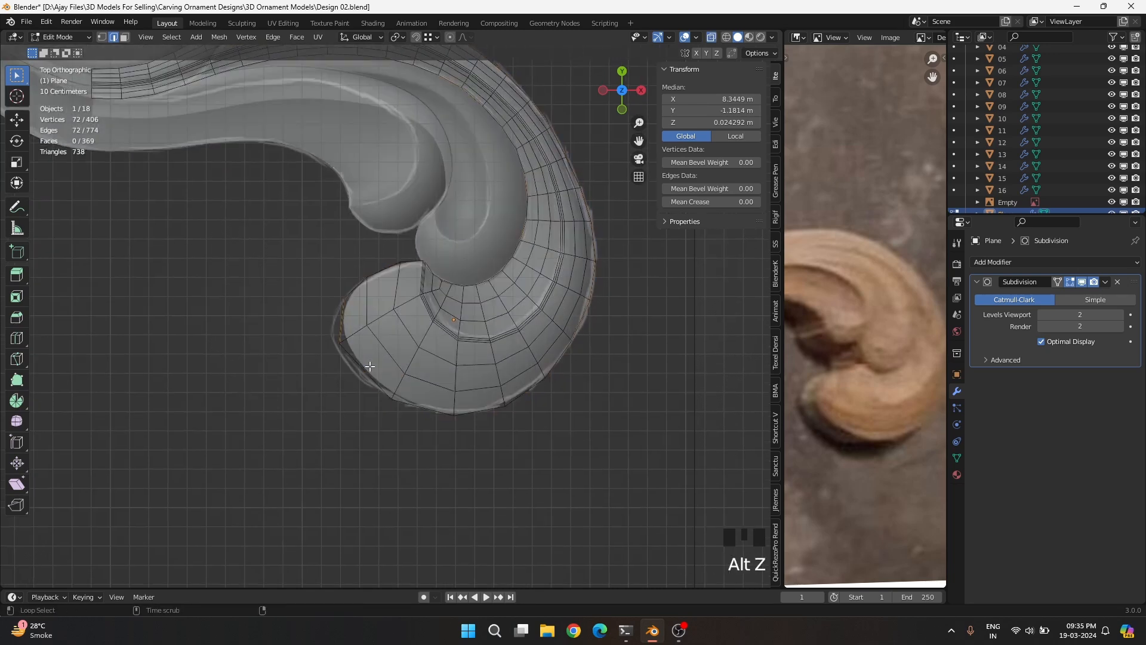
{"action": "scroll", "coordinate": [369, 366], "scroll_direction": "up", "scroll_amount": 2}
{"action": "left_click", "coordinate": [253, 440]}
{"action": "left_click_drag", "start_coordinate": [238, 436], "coordinate": [321, 359]}
{"action": "key", "text": "g"}
{"action": "left_click", "coordinate": [336, 467]}
Pull three groups of outline vertices along the curl's lower edge outward to match the reference sketch
{"action": "left_click_drag", "start_coordinate": [346, 467], "coordinate": [499, 483]}
{"action": "key", "text": "g"}
{"action": "left_click", "coordinate": [400, 442]}
{"action": "key", "text": "g"}
{"action": "left_click", "coordinate": [499, 494]}
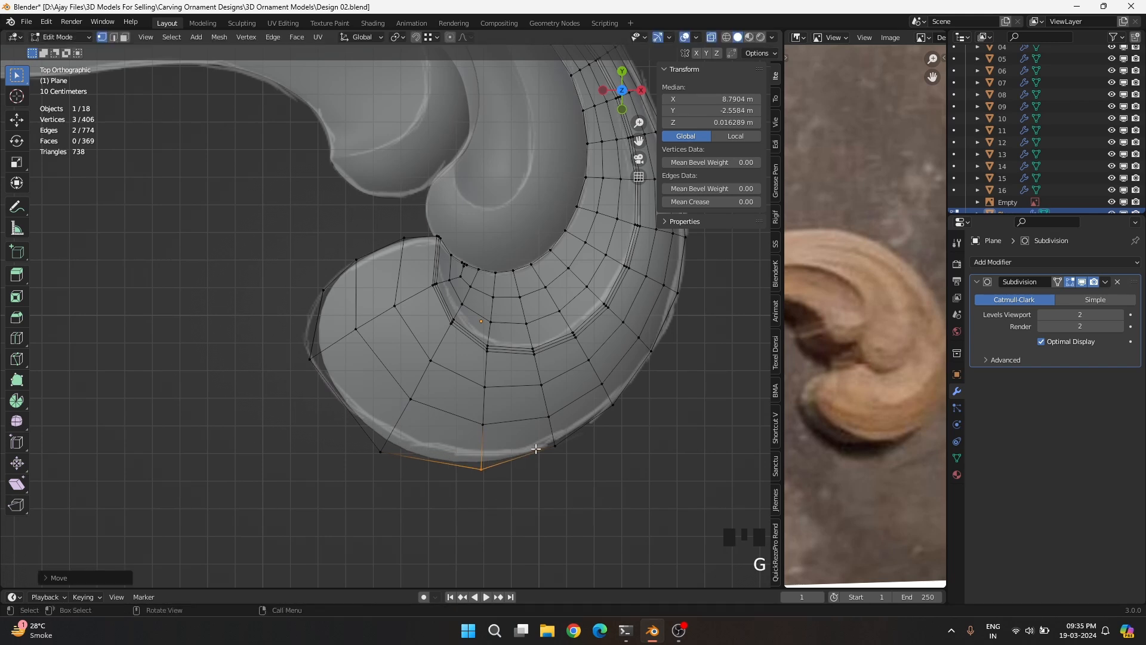
{"action": "left_click_drag", "start_coordinate": [539, 439], "coordinate": [564, 469]}
{"action": "key", "text": "g"}
{"action": "left_click", "coordinate": [566, 474]}
Slide the three surface vertices just inside the curl's lower outline toward the edge to even out their spacing
{"action": "left_click_drag", "start_coordinate": [417, 393], "coordinate": [418, 391]}
{"action": "key", "text": "g"}
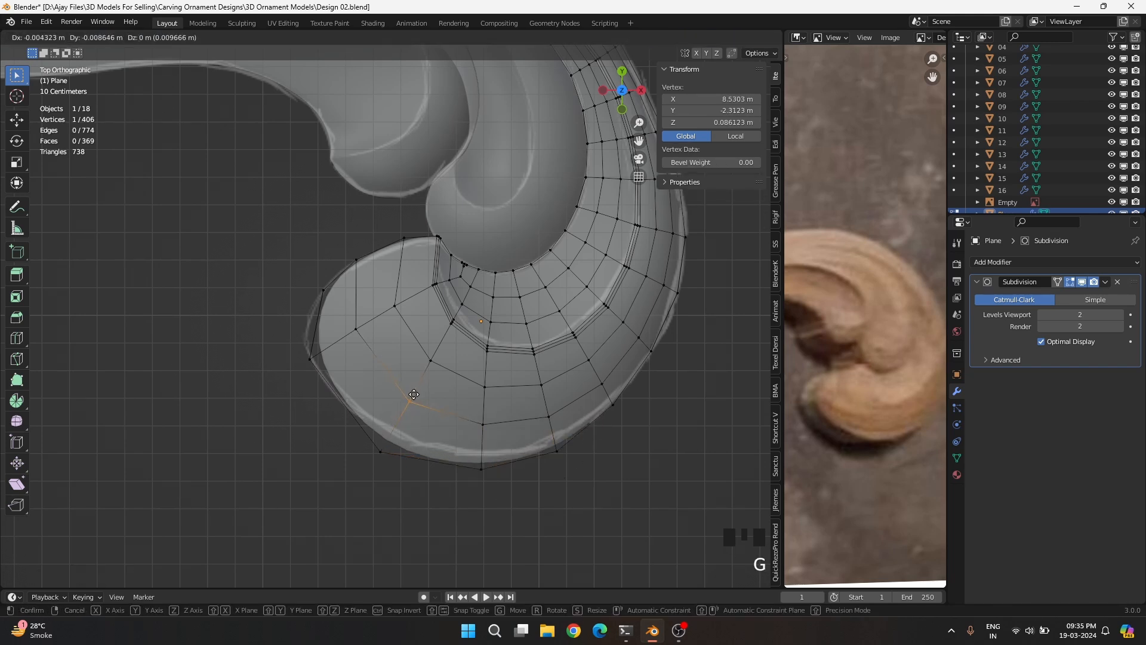
{"action": "key", "text": "g"}
{"action": "left_click", "coordinate": [415, 399]}
{"action": "key", "text": "g"}
{"action": "left_click_drag", "start_coordinate": [469, 439], "coordinate": [558, 428]}
{"action": "key", "text": "g"}
{"action": "left_click", "coordinate": [496, 420]}
{"action": "key", "text": "g"}
{"action": "key", "text": "g"}
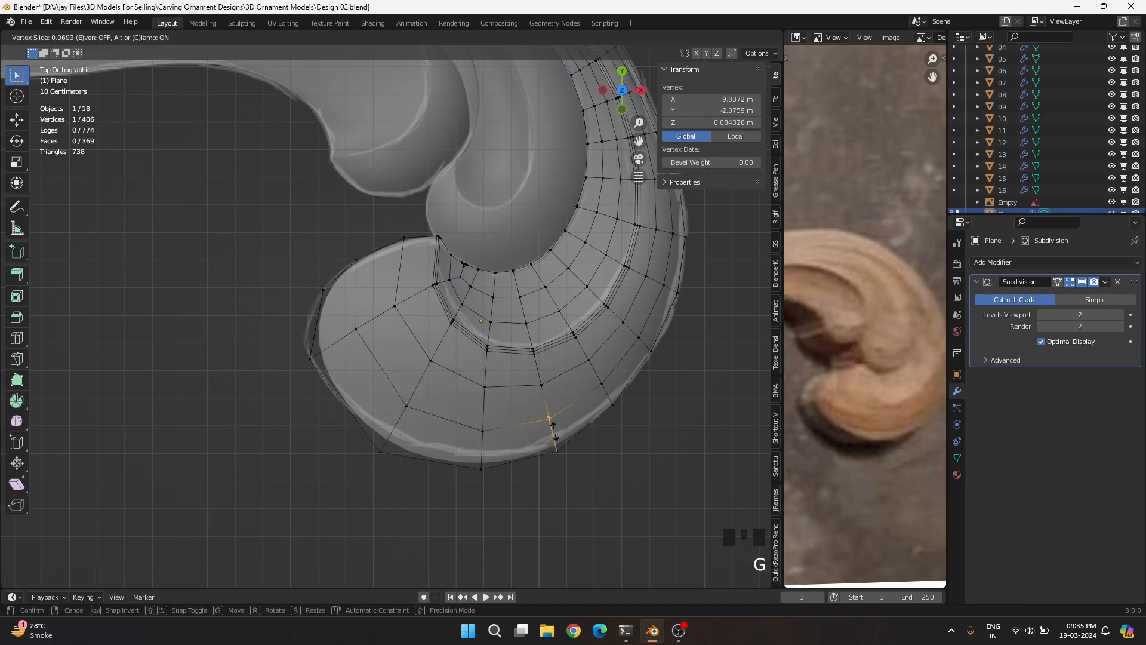
{"action": "left_click", "coordinate": [554, 431]}
Slide two surface vertices in the curl's tip to even out the face spacing there
{"action": "left_click_drag", "start_coordinate": [343, 318], "coordinate": [364, 342]}
{"action": "key", "text": "g"}
{"action": "key", "text": "g"}
{"action": "left_click", "coordinate": [358, 346]}
{"action": "left_click_drag", "start_coordinate": [381, 295], "coordinate": [408, 317]}
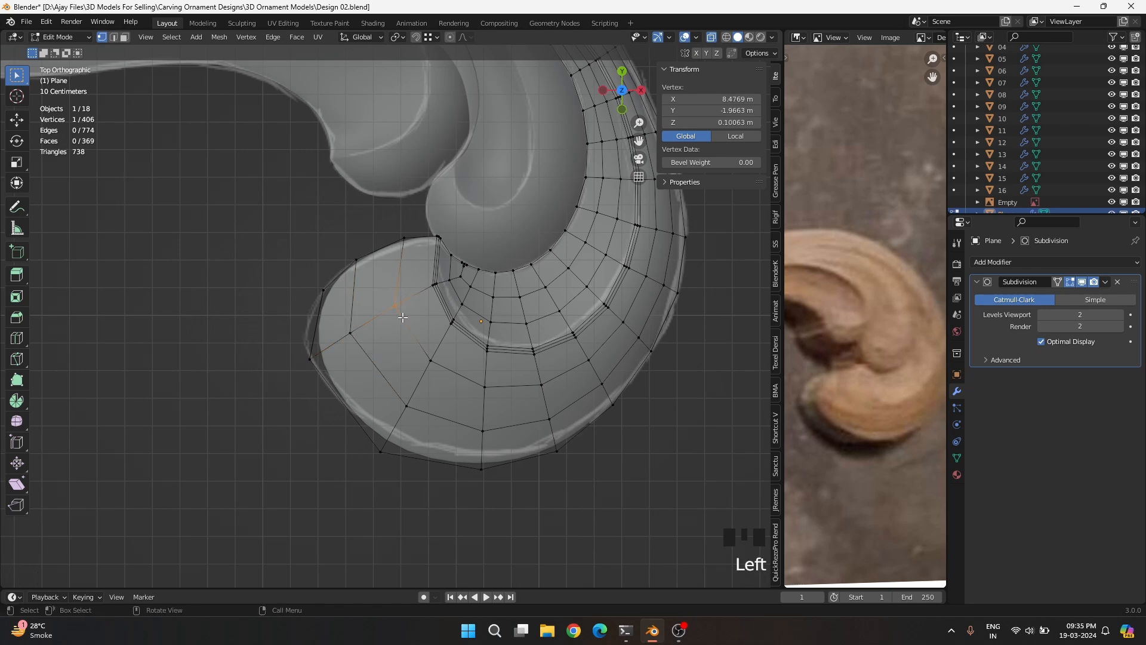
{"action": "key", "text": "g"}
{"action": "key", "text": "g"}
{"action": "left_click", "coordinate": [411, 316]}
Slide two vertices in the middle row of the curl's lower part to even out the topology
{"action": "left_click_drag", "start_coordinate": [422, 357], "coordinate": [494, 402]}
{"action": "key", "text": "g"}
{"action": "key", "text": "g"}
{"action": "left_click", "coordinate": [440, 381]}
{"action": "key", "text": "g"}
{"action": "key", "text": "g"}
{"action": "left_click", "coordinate": [469, 430]}
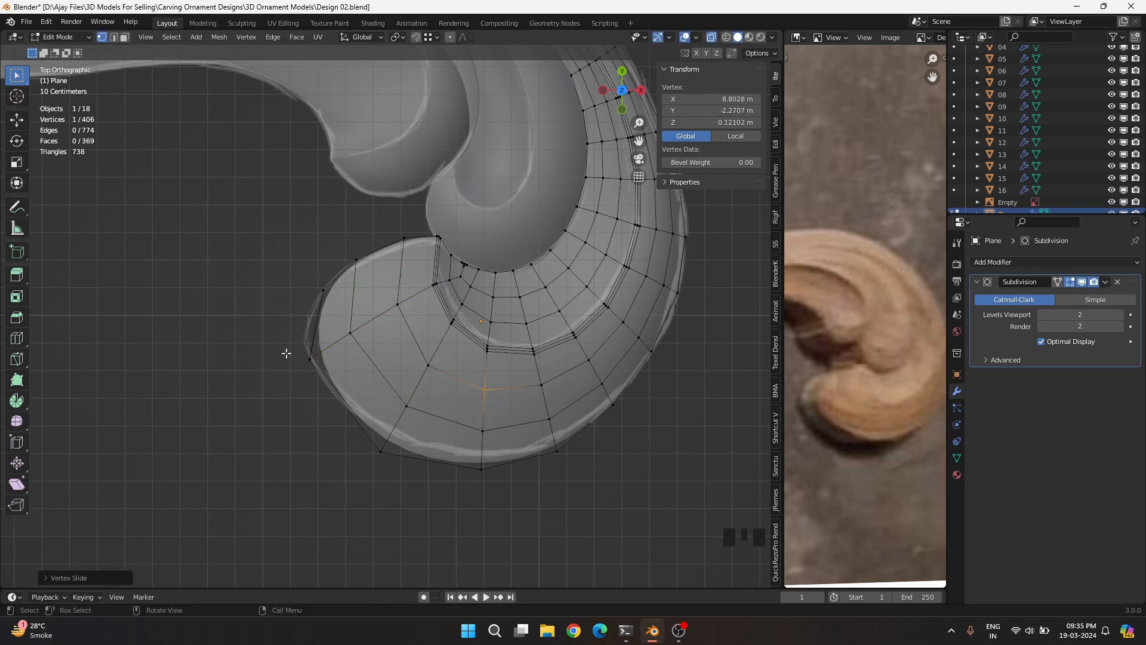
Inspect the smoothed curl in perspective and check its face normals with the normals overlay, switching the overlay off again
{"action": "key", "text": "Tab"}
{"action": "middle_click_drag", "start_coordinate": [286, 350], "coordinate": [280, 406]}
{"action": "left_click", "coordinate": [696, 37]}
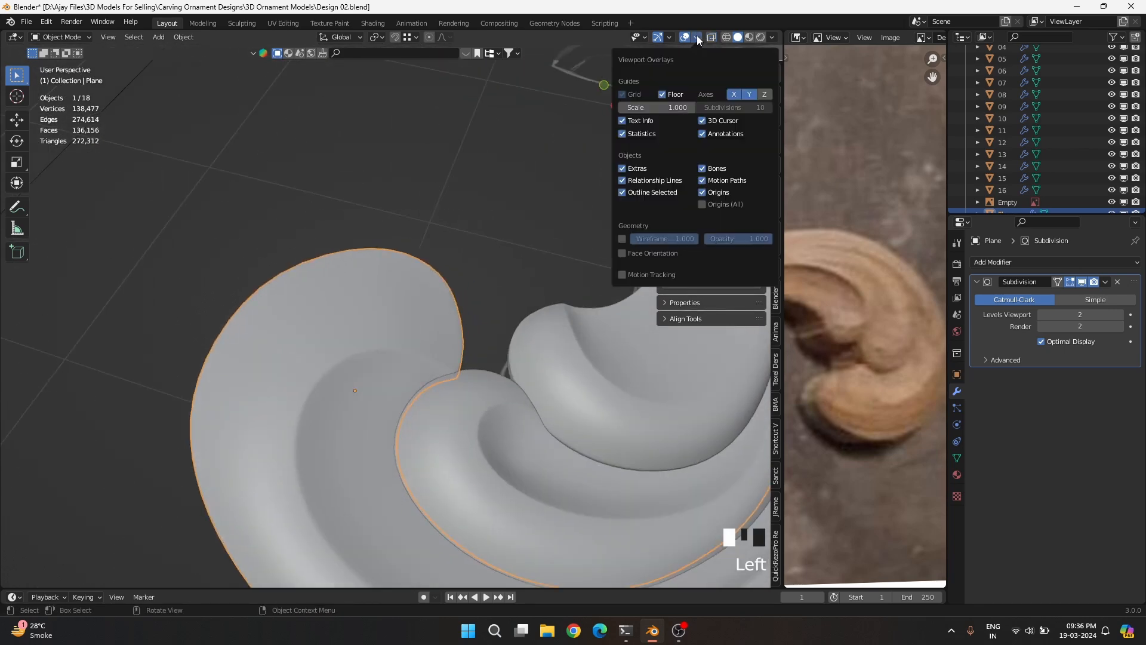
{"action": "key", "text": "Tab"}
{"action": "key", "text": "a"}
{"action": "left_click", "coordinate": [696, 37]}
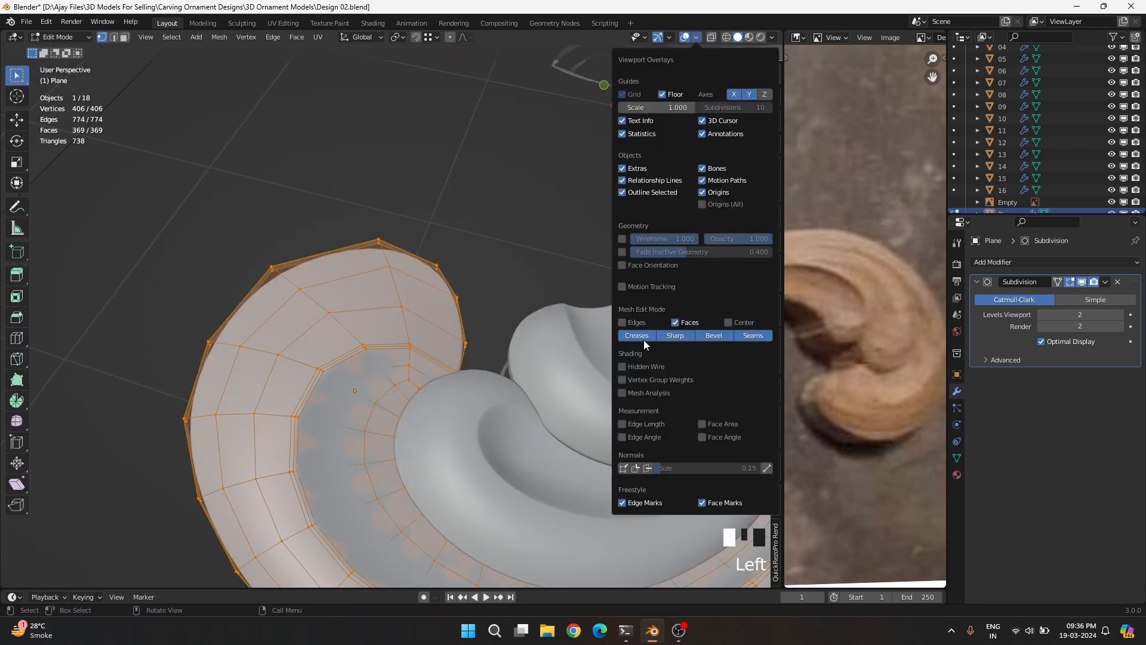
{"action": "left_click", "coordinate": [647, 469]}
{"action": "left_click", "coordinate": [647, 469]}
{"action": "key", "text": "Tab"}
Compare the finished scroll with the reference sketch from above, checking its mesh with X-ray on
{"action": "scroll", "coordinate": [393, 331], "scroll_direction": "down", "scroll_amount": 7}
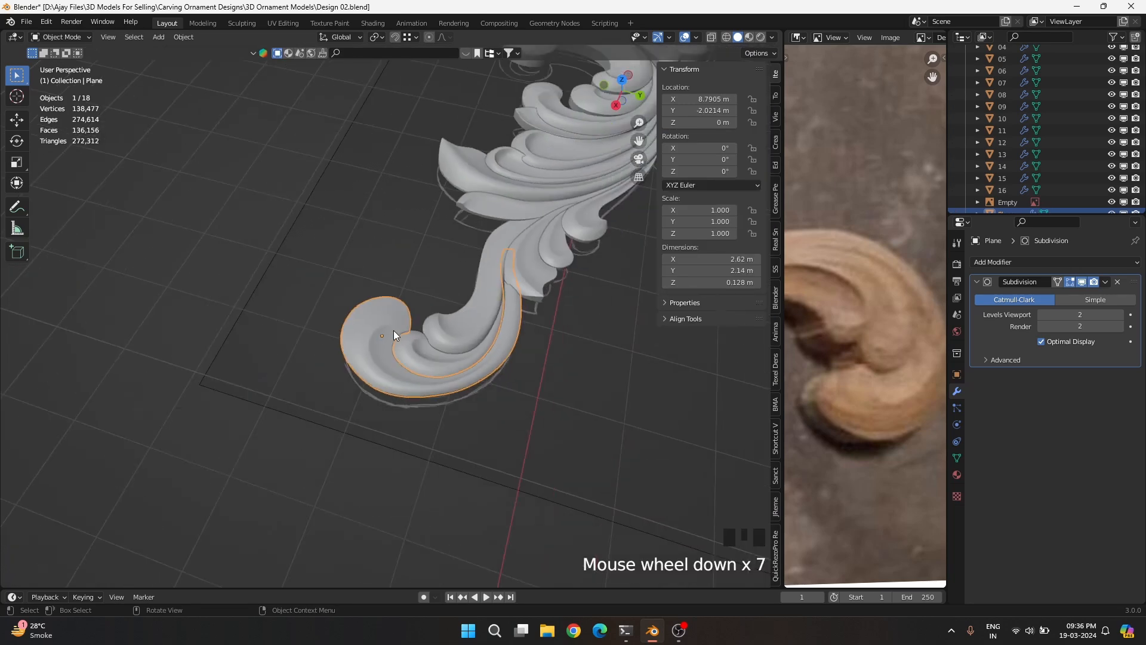
{"action": "key", "text": "KP_7"}
{"action": "scroll", "coordinate": [339, 206], "scroll_direction": "up", "scroll_amount": 4}
{"action": "middle_click_drag", "start_coordinate": [340, 212], "coordinate": [275, 221], "text": "shift"}
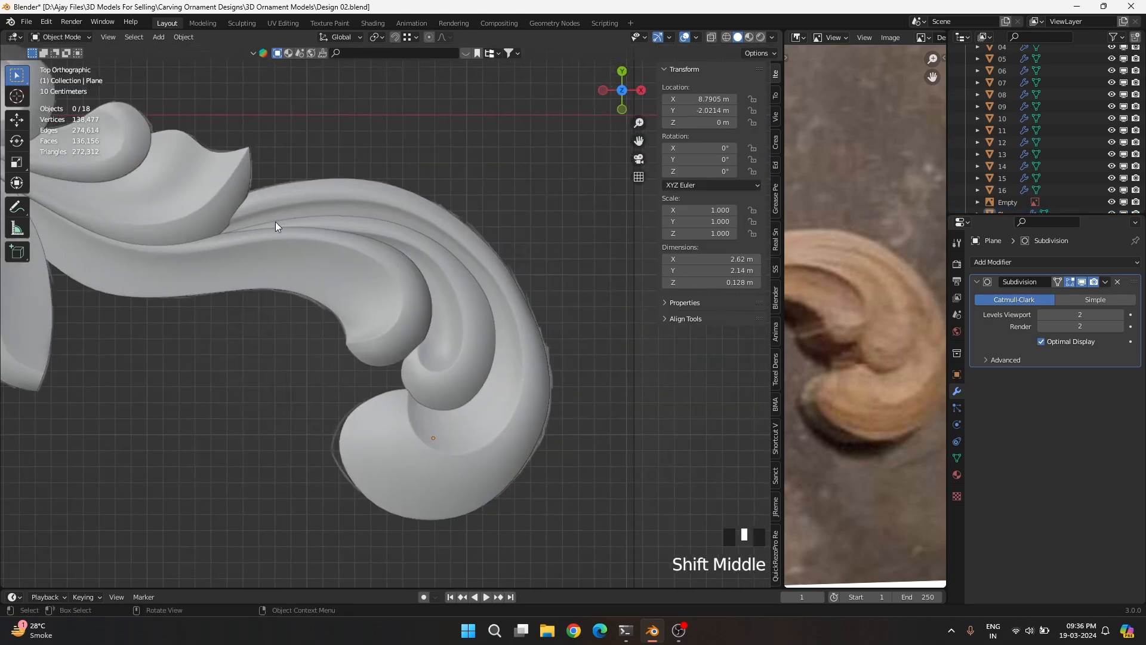
{"action": "key", "text": "Tab"}
{"action": "key", "text": "alt+z"}
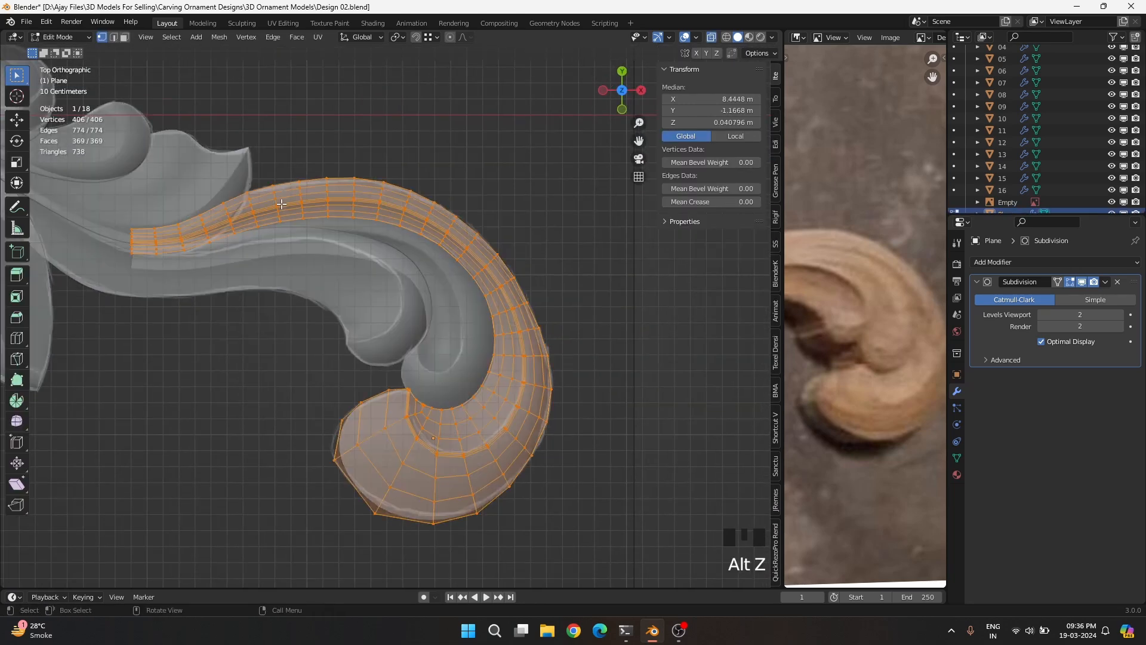
{"action": "key", "text": "Tab"}
{"action": "left_click", "coordinate": [306, 343]}
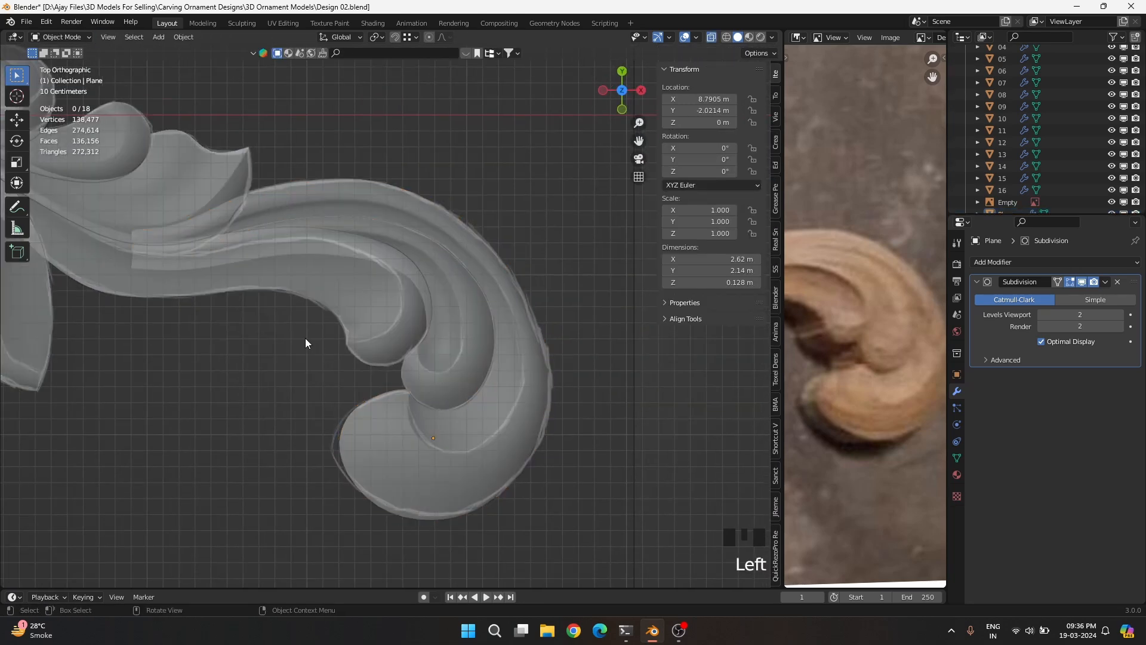
Add a supporting edge loop close to the straight end of the outer scroll band
{"action": "left_click", "coordinate": [234, 264]}
{"action": "key", "text": "Tab"}
{"action": "key", "text": "alt+z"}
{"action": "scroll", "coordinate": [311, 188], "scroll_direction": "up", "scroll_amount": 4}
{"action": "scroll", "coordinate": [310, 188], "scroll_direction": "up", "scroll_amount": 3}
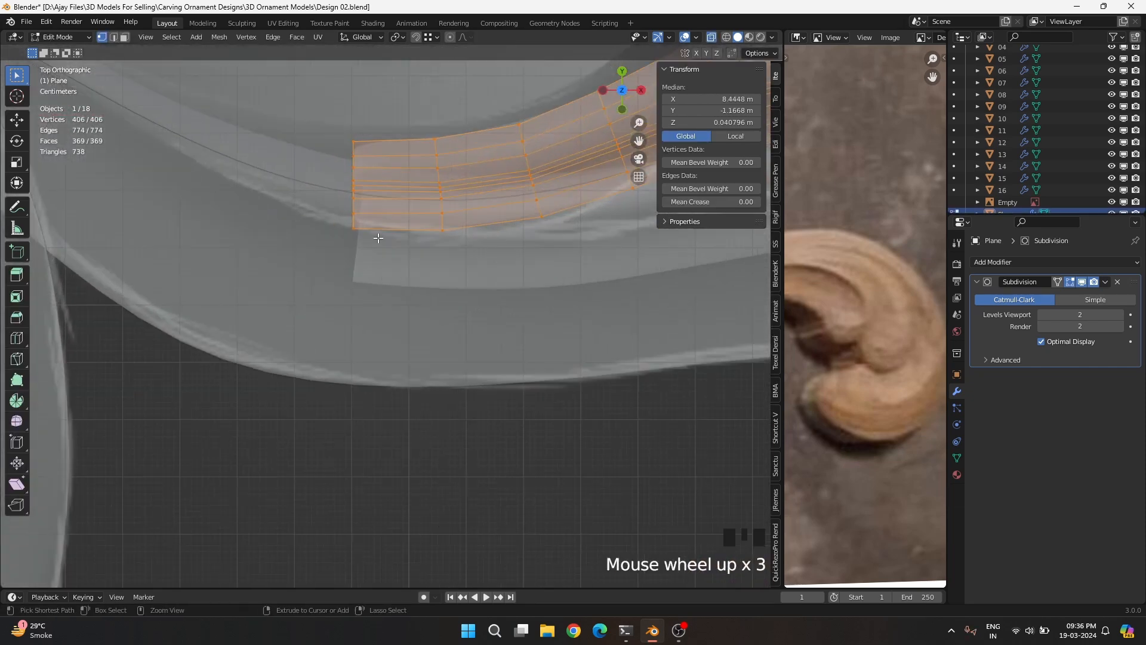
{"action": "key", "text": "ctrl+r"}
{"action": "left_click", "coordinate": [382, 239]}
{"action": "left_click", "coordinate": [334, 251]}
{"action": "key", "text": "Tab"}
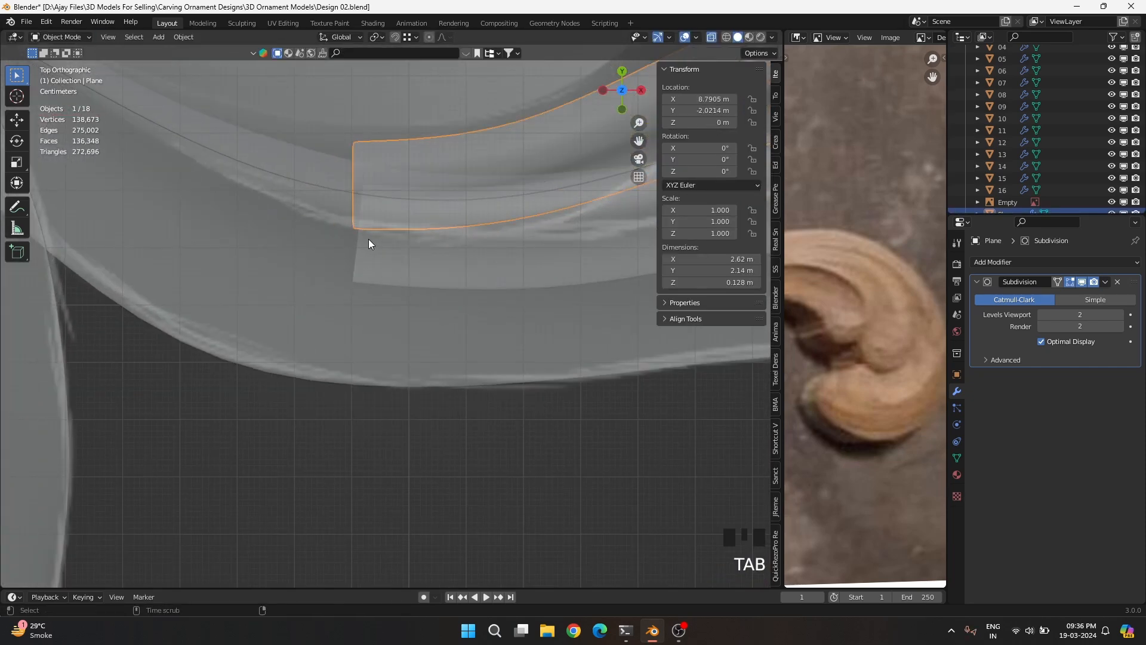
{"action": "scroll", "coordinate": [368, 238], "scroll_direction": "down", "scroll_amount": 9}
{"action": "left_click", "coordinate": [679, 434]}
{"action": "middle_click_drag", "start_coordinate": [406, 370], "coordinate": [371, 388]}
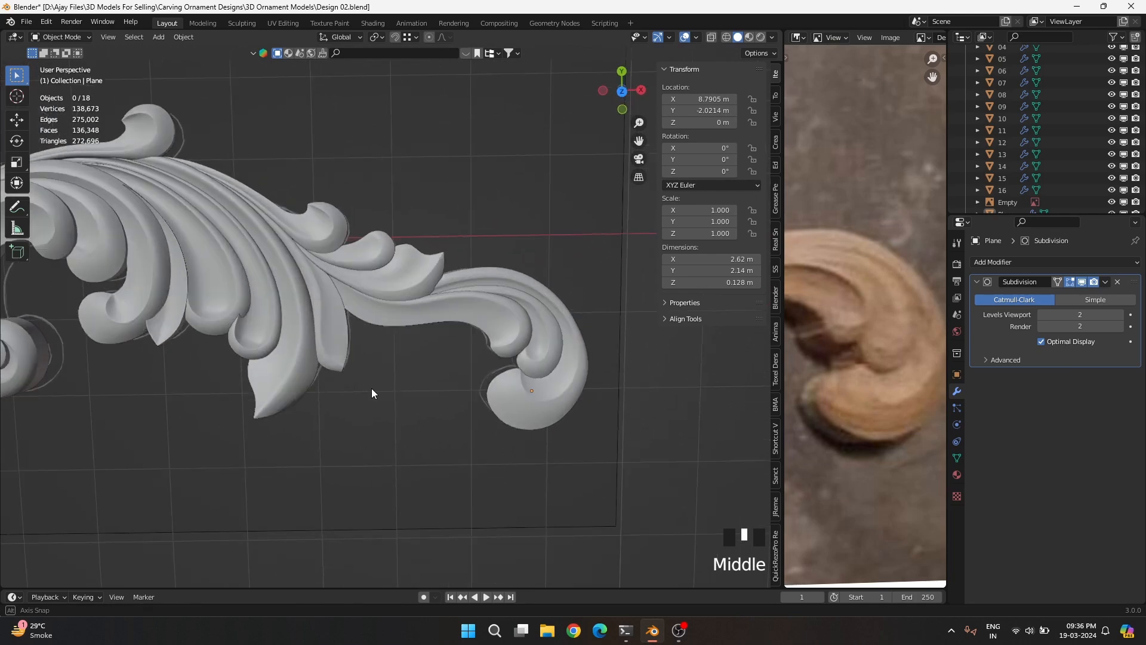
Move the end rows and the second vertex row of the scroll band's straight end down into the neighbouring pieces
{"action": "left_click", "coordinate": [543, 359]}
{"action": "key", "text": "KP_7"}
{"action": "left_click", "coordinate": [492, 275]}
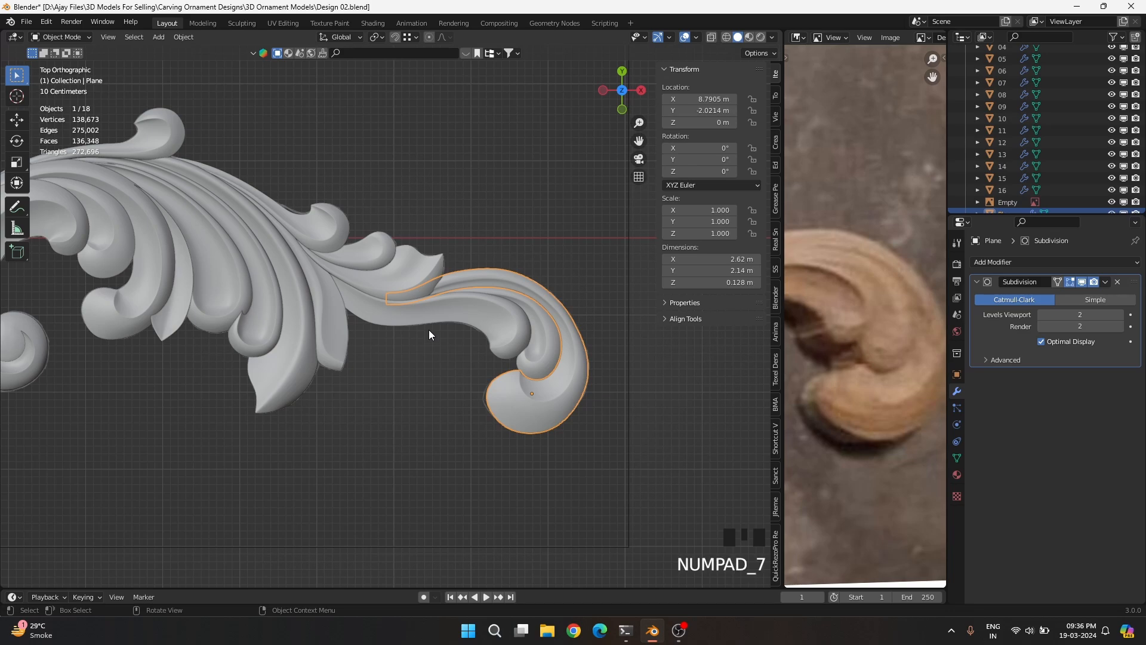
{"action": "key", "text": "z"}
{"action": "left_click", "coordinate": [384, 331]}
{"action": "scroll", "coordinate": [384, 331], "scroll_direction": "up", "scroll_amount": 4}
{"action": "key", "text": "Tab"}
{"action": "middle_click_drag", "start_coordinate": [396, 304], "coordinate": [291, 356], "text": "shift"}
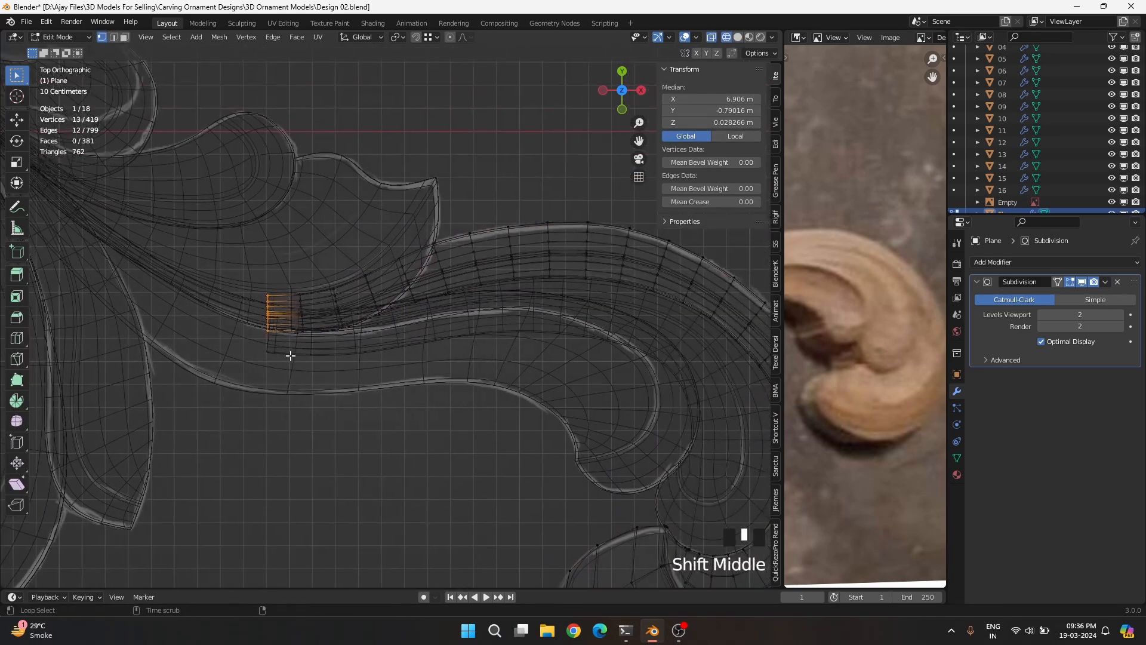
{"action": "key", "text": "alt+z"}
{"action": "key", "text": "z"}
{"action": "left_click", "coordinate": [348, 360]}
{"action": "key", "text": "alt+z"}
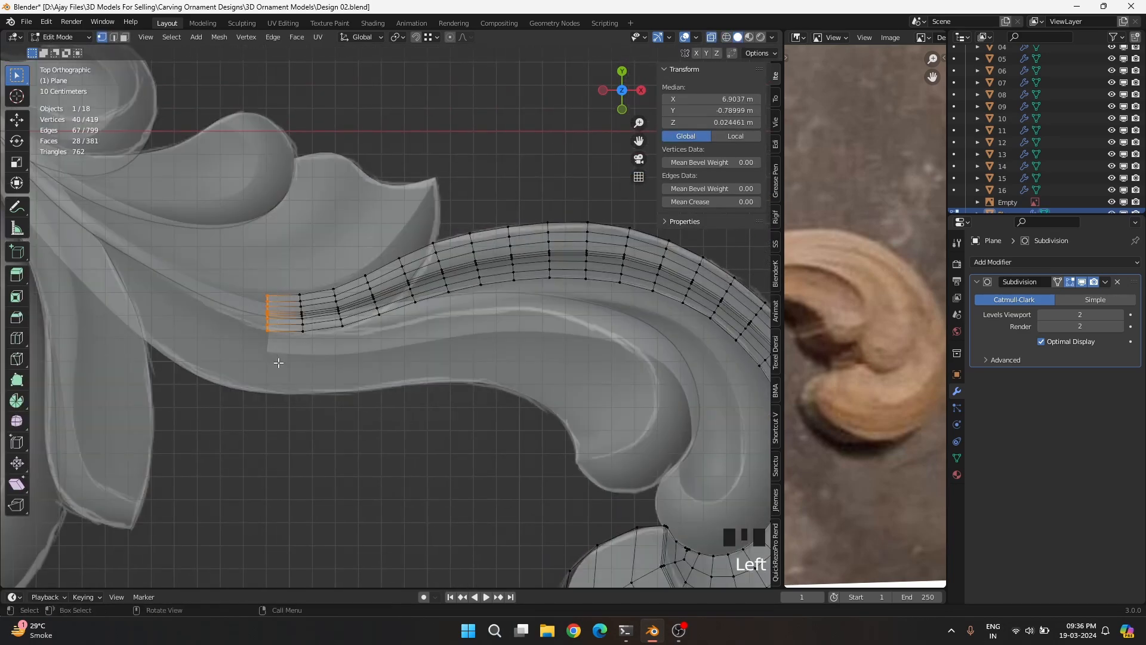
{"action": "key", "text": "g"}
{"action": "left_click", "coordinate": [278, 374]}
{"action": "left_click_drag", "start_coordinate": [291, 284], "coordinate": [315, 363]}
{"action": "key", "text": "g"}
{"action": "left_click", "coordinate": [316, 374]}
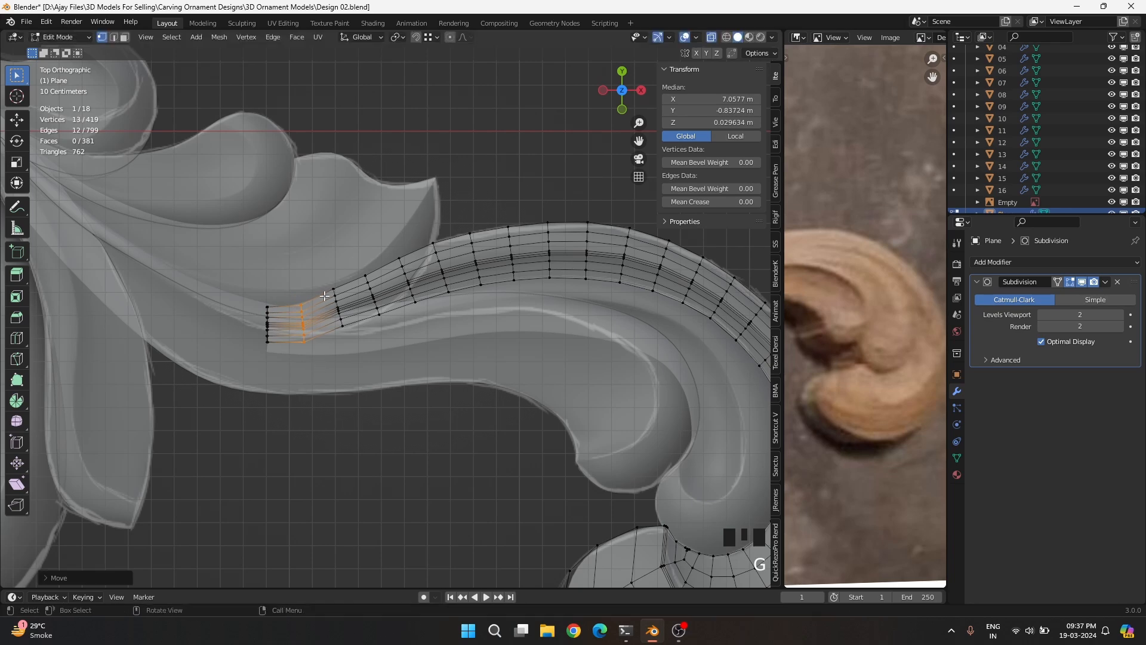
Shift the following four cross rows of the scroll band slightly down so its curve flows smoothly from the lowered end
{"action": "left_click_drag", "start_coordinate": [324, 278], "coordinate": [353, 343]}
{"action": "key", "text": "g"}
{"action": "left_click", "coordinate": [354, 347]}
{"action": "left_click_drag", "start_coordinate": [358, 263], "coordinate": [408, 321]}
{"action": "key", "text": "g"}
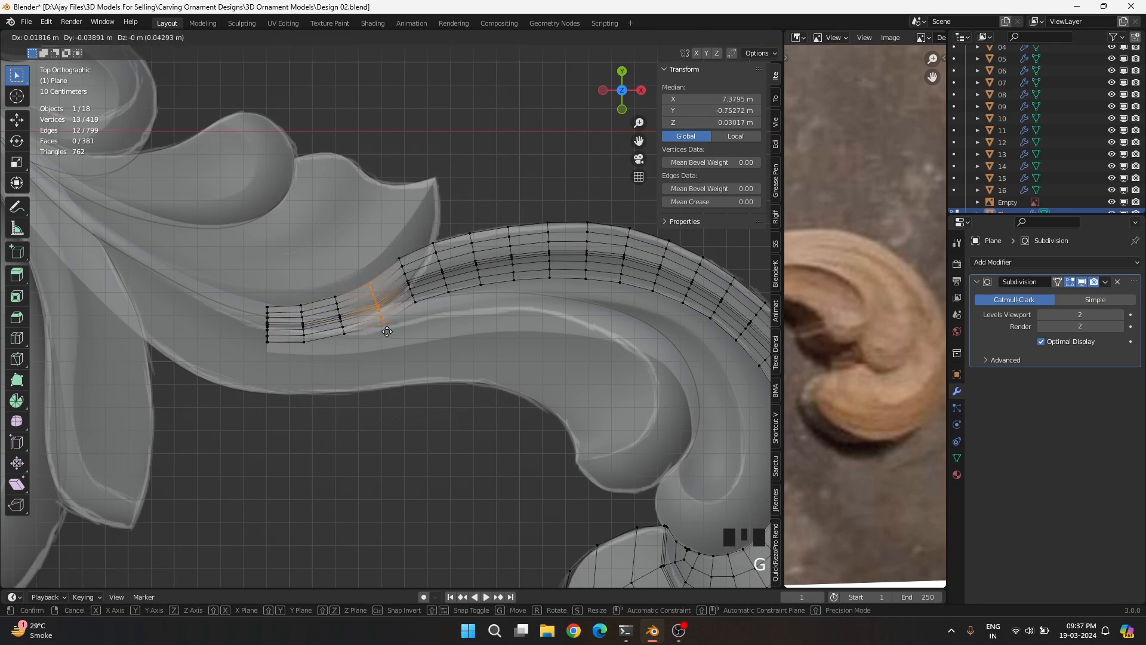
{"action": "left_click", "coordinate": [386, 331]}
{"action": "left_click_drag", "start_coordinate": [387, 246], "coordinate": [422, 314]}
{"action": "key", "text": "g"}
{"action": "left_click", "coordinate": [424, 321]}
{"action": "left_click_drag", "start_coordinate": [422, 234], "coordinate": [453, 297]}
{"action": "key", "text": "g"}
{"action": "left_click", "coordinate": [454, 299]}
{"action": "key", "text": "Tab"}
{"action": "key", "text": "alt+z"}
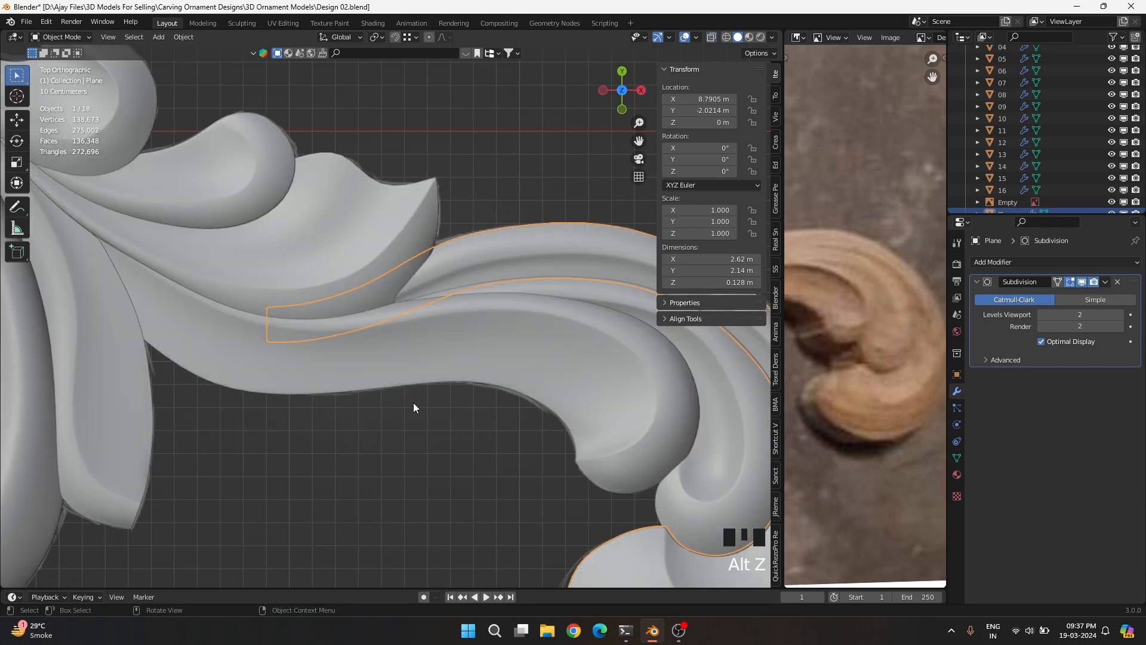
Rename the finished outer scroll object to 17 and save the file
{"action": "scroll", "coordinate": [378, 446], "scroll_direction": "down", "scroll_amount": 2}
{"action": "scroll", "coordinate": [379, 447], "scroll_direction": "down", "scroll_amount": 6}
{"action": "middle_click_drag", "start_coordinate": [459, 215], "coordinate": [482, 384]}
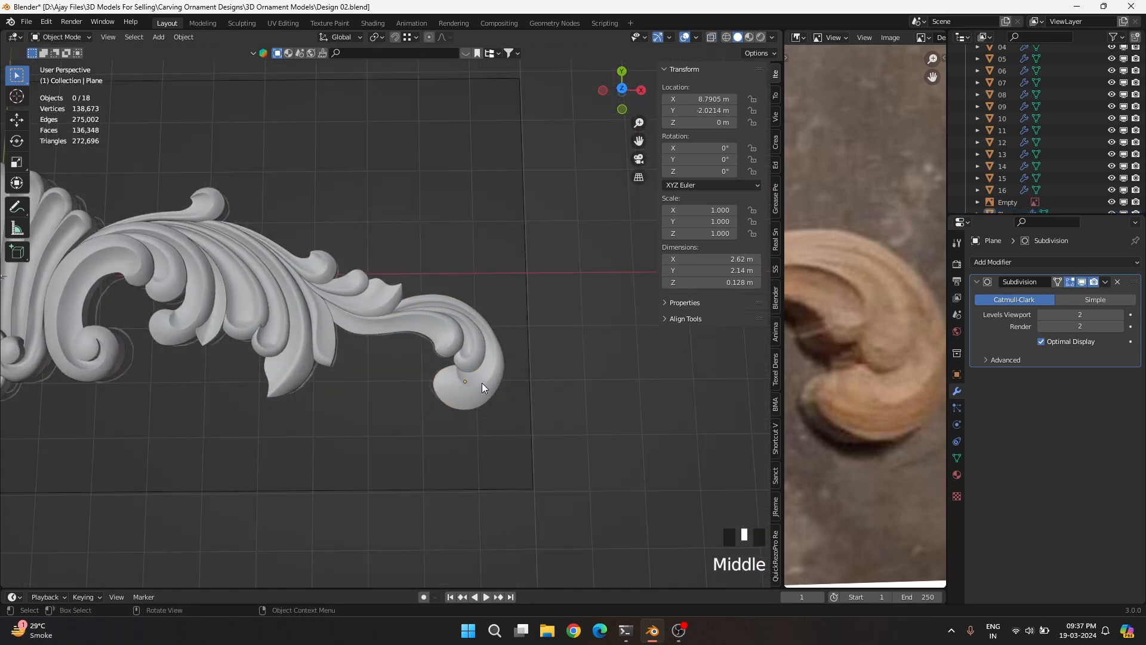
{"action": "scroll", "coordinate": [1005, 202], "scroll_direction": "down", "scroll_amount": 4}
{"action": "double_click", "coordinate": [1005, 202]}
{"action": "type", "text": "17"}
{"action": "key", "text": "Return"}
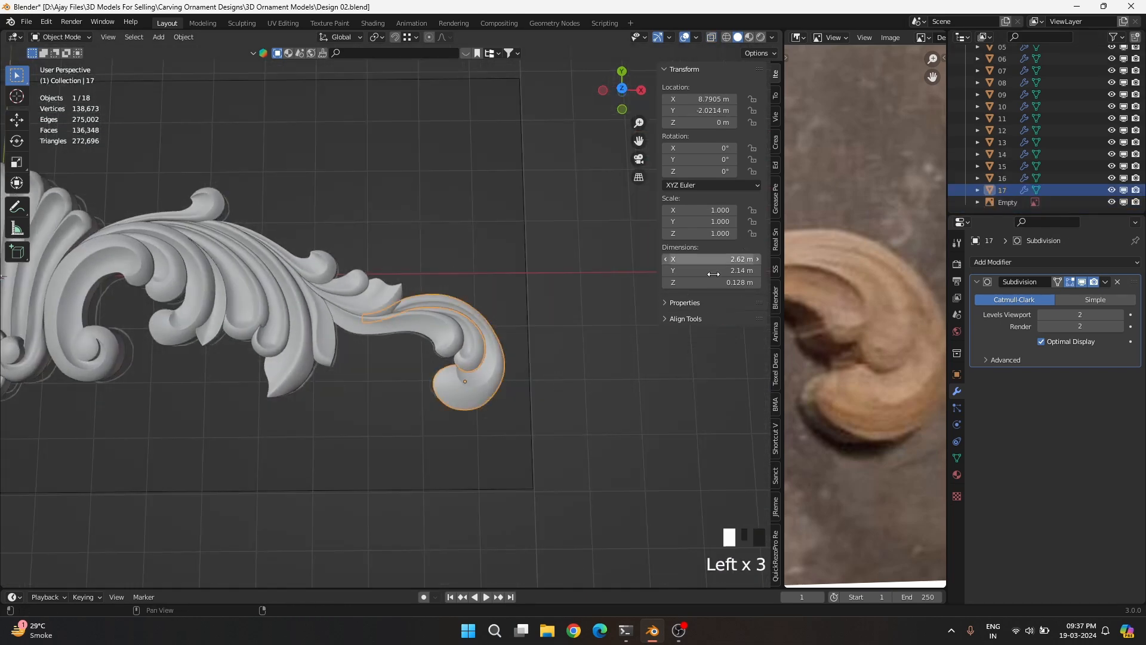
{"action": "key", "text": "ctrl+s"}
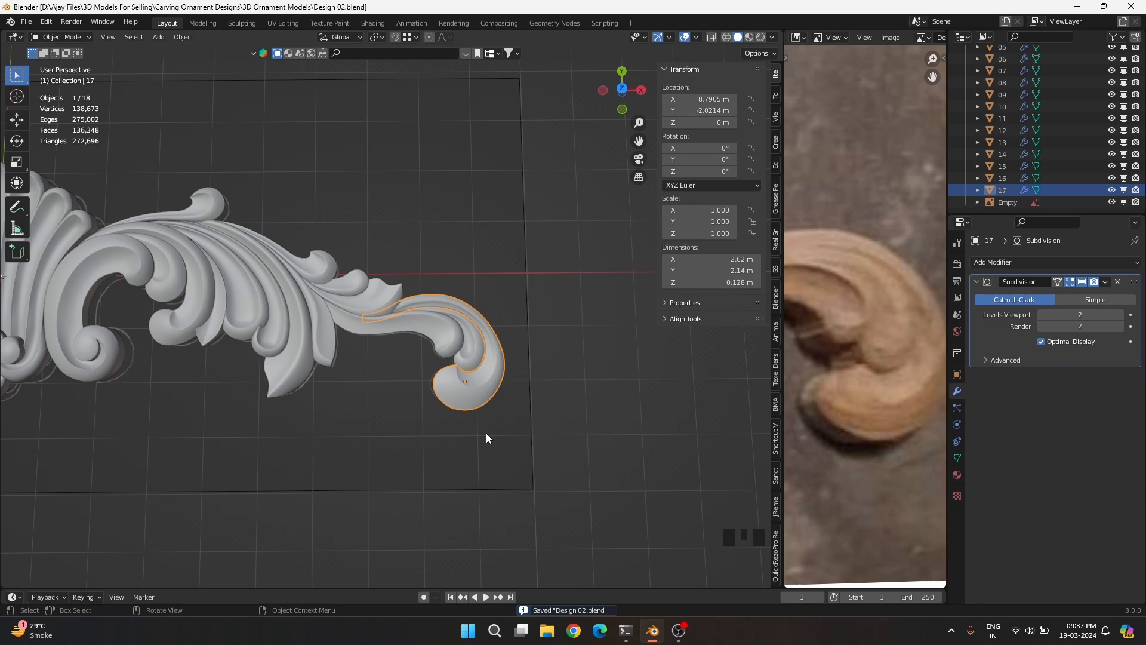
Check the modifiers of pieces 02 and 04, and add an empty at the world origin as the mirror centre
{"action": "scroll", "coordinate": [486, 432], "scroll_direction": "down", "scroll_amount": 4}
{"action": "middle_click_drag", "start_coordinate": [443, 401], "coordinate": [572, 382], "text": "shift"}
{"action": "left_click", "coordinate": [345, 332]}
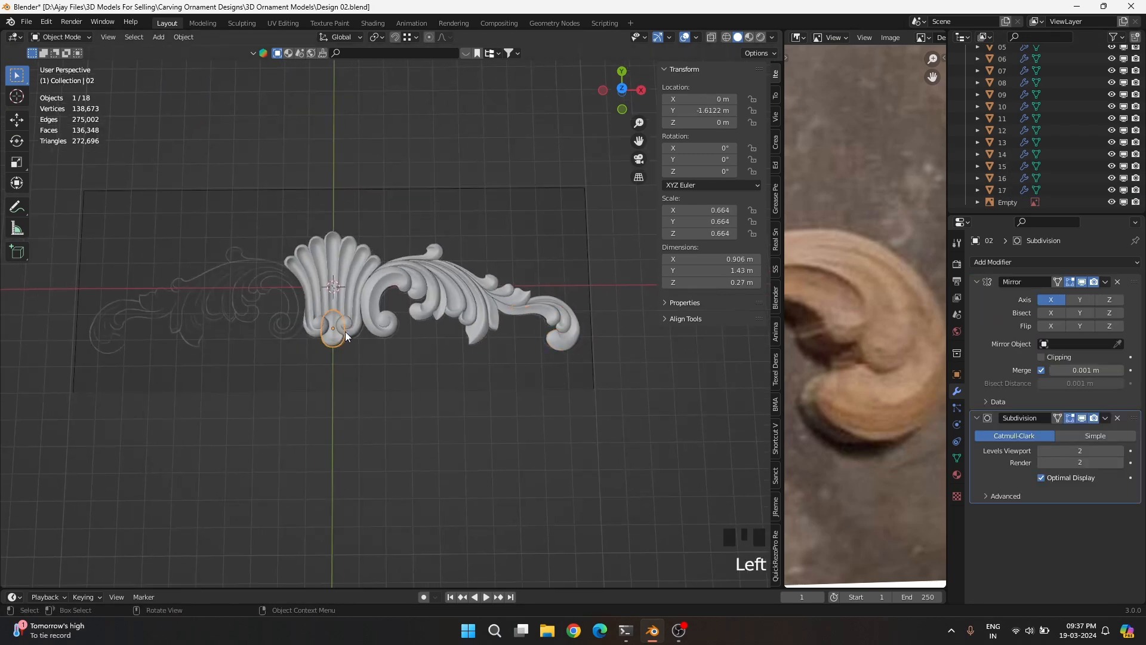
{"action": "double_click", "coordinate": [370, 324]}
{"action": "left_click", "coordinate": [1007, 267]}
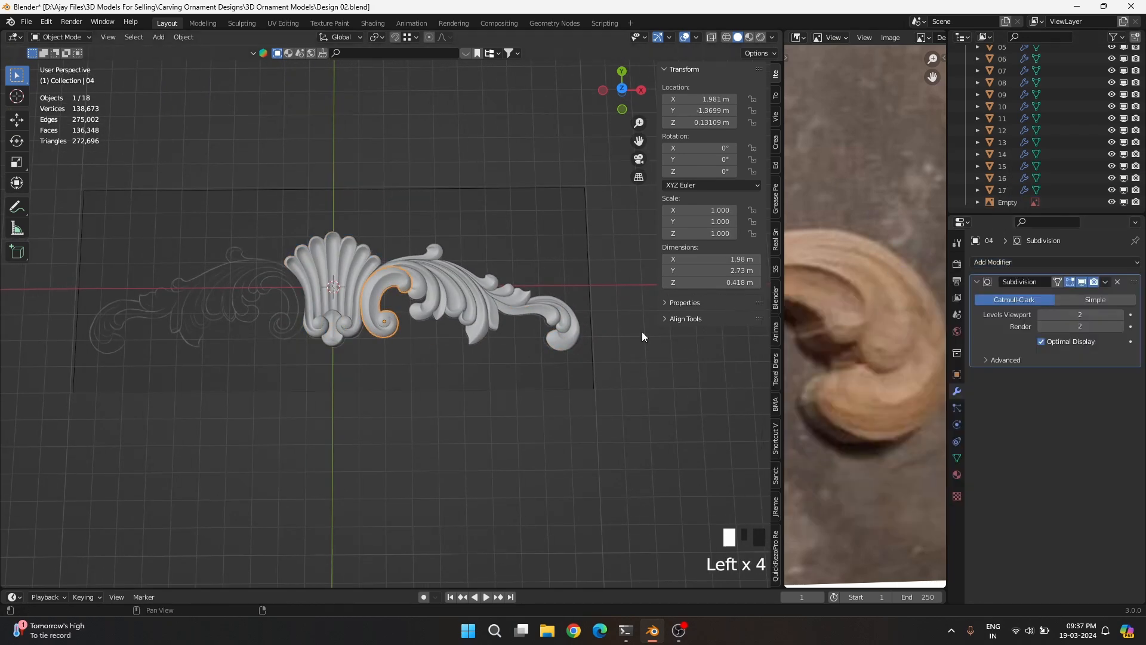
{"action": "key", "text": "shift+a"}
{"action": "mouse_move", "coordinate": [436, 492]}
{"action": "left_click", "coordinate": [505, 492]}
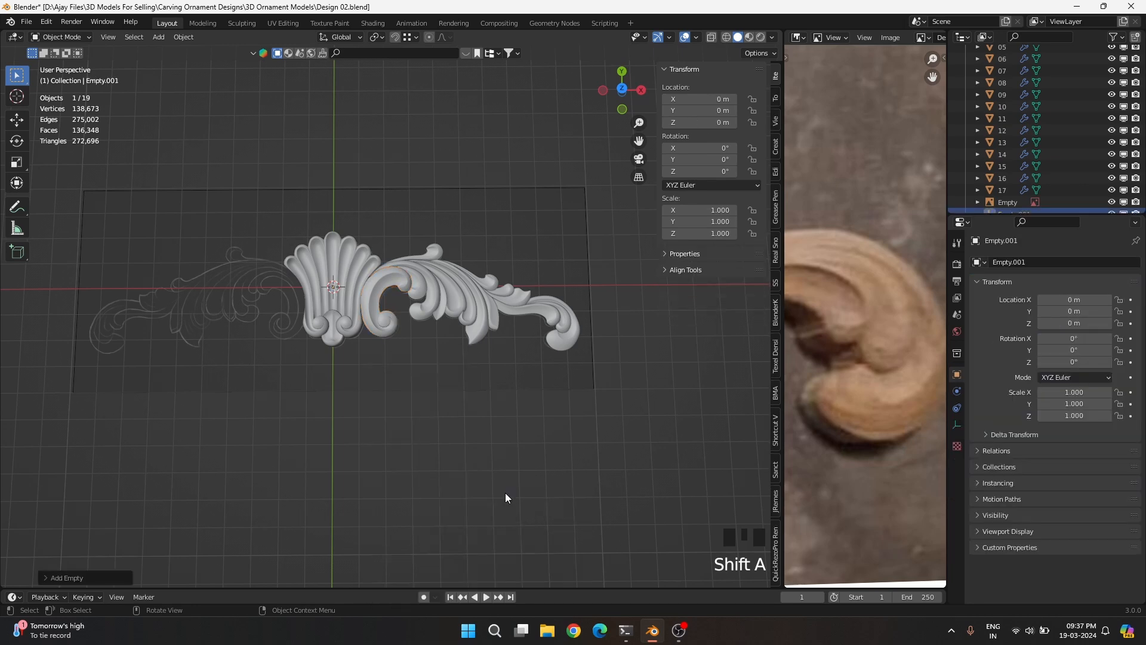
Add a Mirror modifier to object 03 above its Subdivision, mirroring on X with Empty.001 as the mirror object
{"action": "scroll", "coordinate": [346, 360], "scroll_direction": "up", "scroll_amount": 4}
{"action": "scroll", "coordinate": [377, 327], "scroll_direction": "up", "scroll_amount": 2}
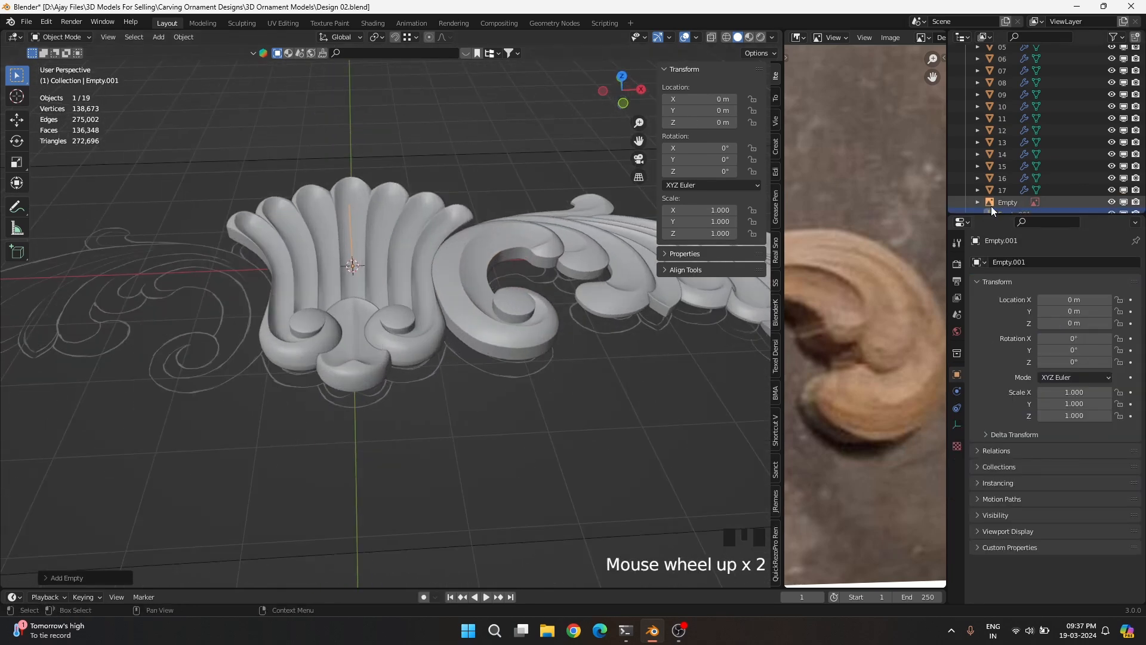
{"action": "scroll", "coordinate": [1013, 197], "scroll_direction": "down", "scroll_amount": 1}
{"action": "scroll", "coordinate": [991, 120], "scroll_direction": "up", "scroll_amount": 7}
{"action": "left_click", "coordinate": [1002, 75]}
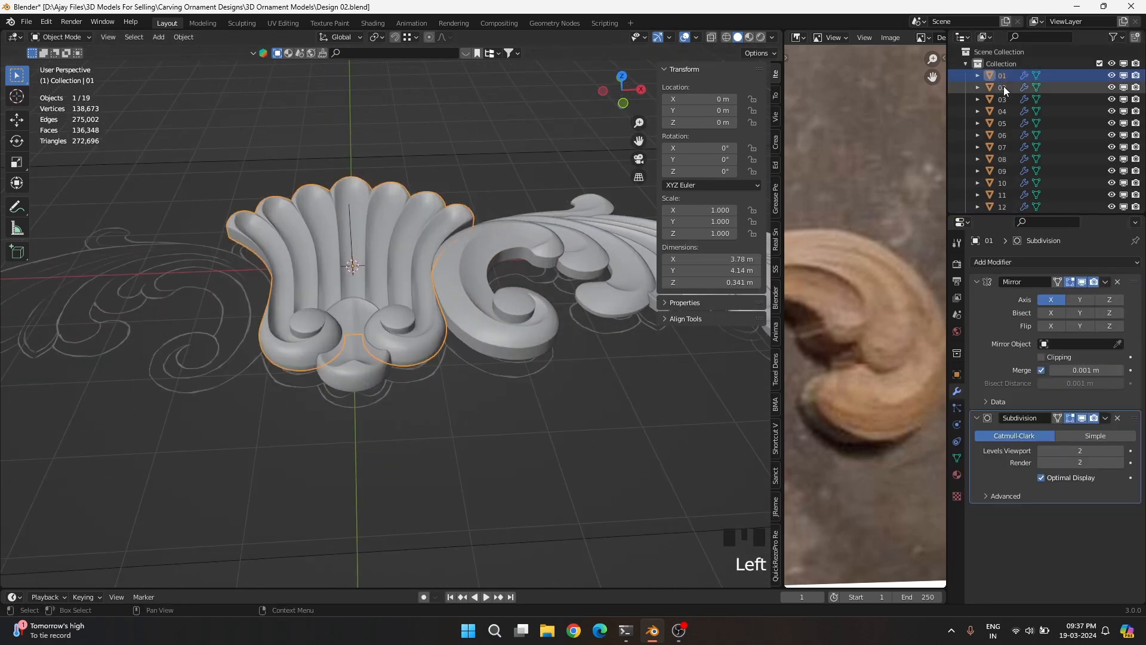
{"action": "left_click", "coordinate": [1000, 88]}
{"action": "left_click", "coordinate": [1001, 100]}
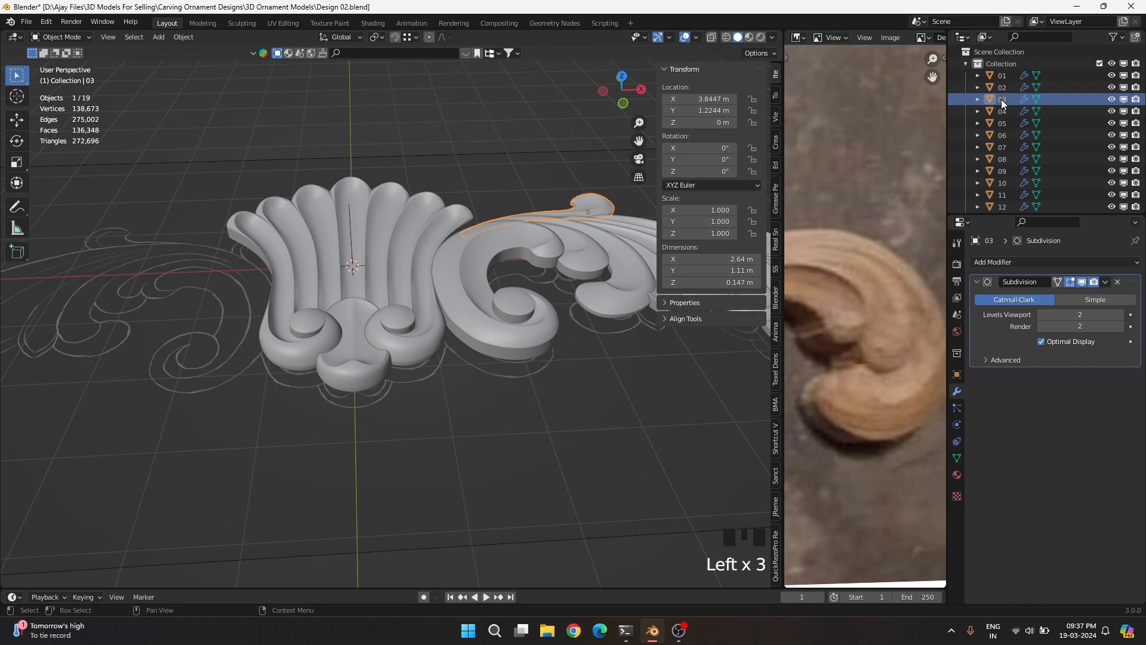
{"action": "middle_click_drag", "start_coordinate": [490, 329], "coordinate": [681, 363], "text": "shift"}
{"action": "left_click", "coordinate": [987, 263]}
{"action": "left_click", "coordinate": [905, 404]}
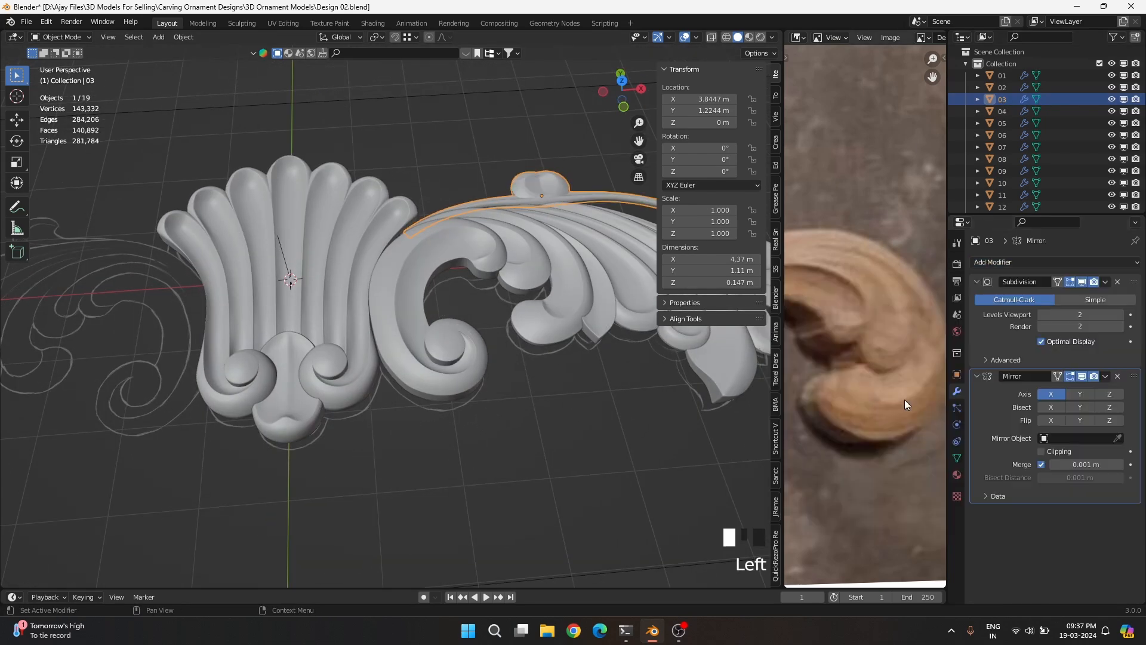
{"action": "left_click_drag", "start_coordinate": [1132, 377], "coordinate": [1118, 340]}
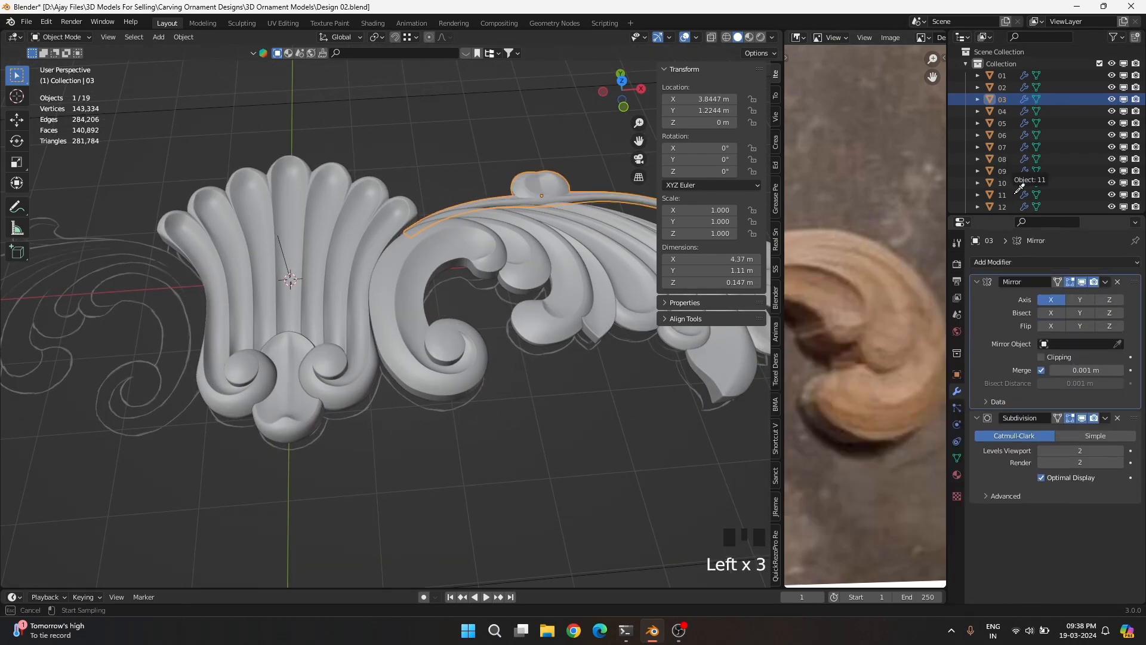
{"action": "left_click", "coordinate": [281, 249]}
{"action": "scroll", "coordinate": [472, 275], "scroll_direction": "down", "scroll_amount": 2}
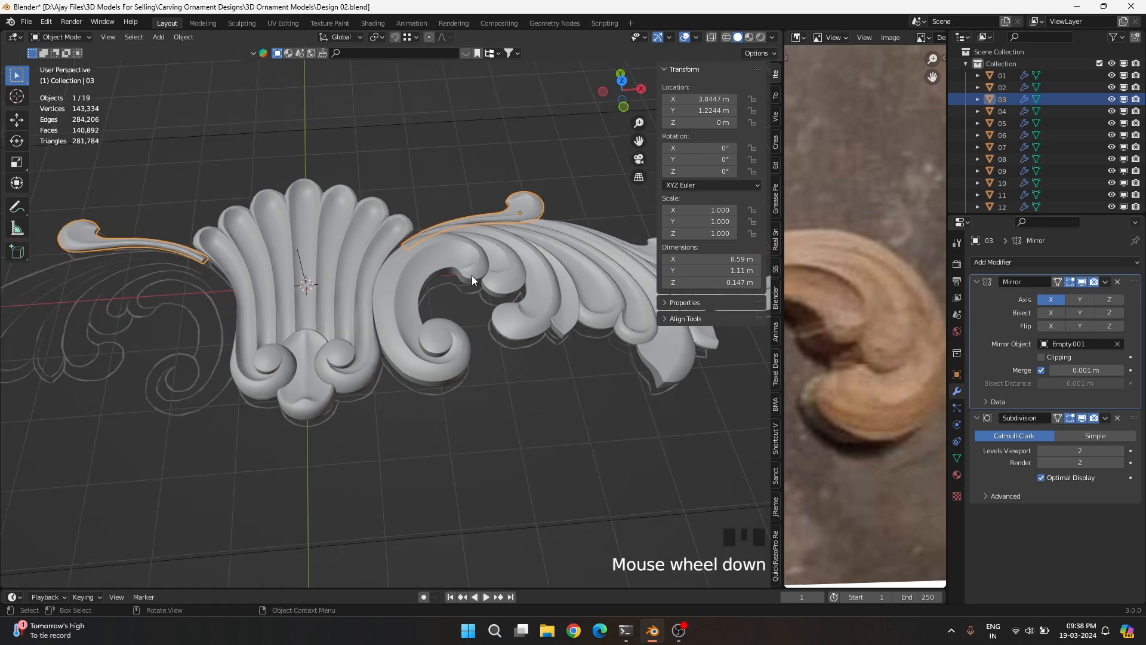
Enlarge the object list, then mirror object 04 across Empty.001 on X with a Mirror modifier above its Subdivision
{"action": "key", "text": "n"}
{"action": "left_click_drag", "start_coordinate": [1001, 215], "coordinate": [1003, 299]}
{"action": "left_click", "coordinate": [975, 366]}
{"action": "left_click", "coordinate": [1003, 111]}
{"action": "left_click", "coordinate": [1028, 346]}
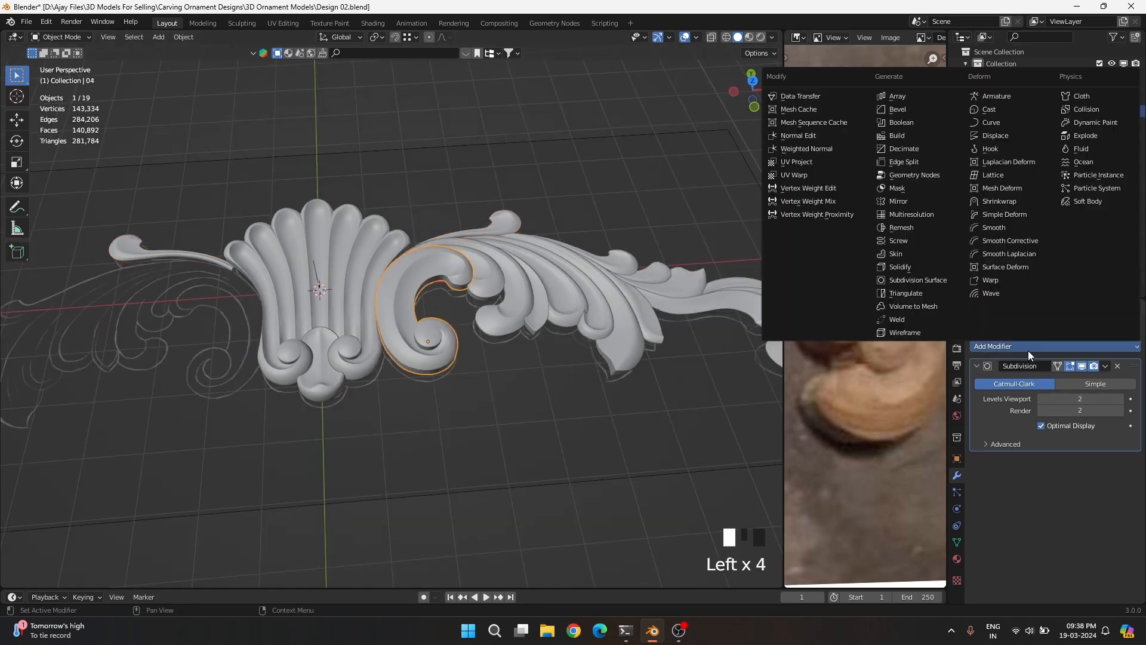
{"action": "left_click", "coordinate": [913, 203]}
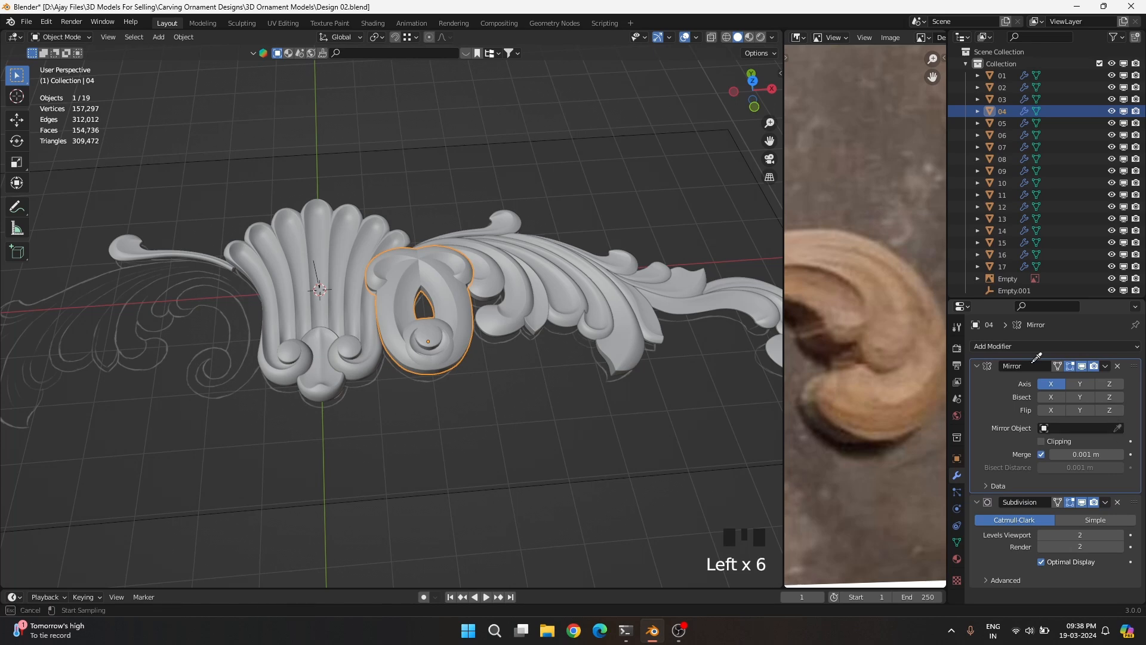
Mirror object 05 on X across Empty.001 with a Mirror modifier placed above its Subdivision
{"action": "left_click", "coordinate": [1002, 123]}
{"action": "left_click", "coordinate": [1001, 366]}
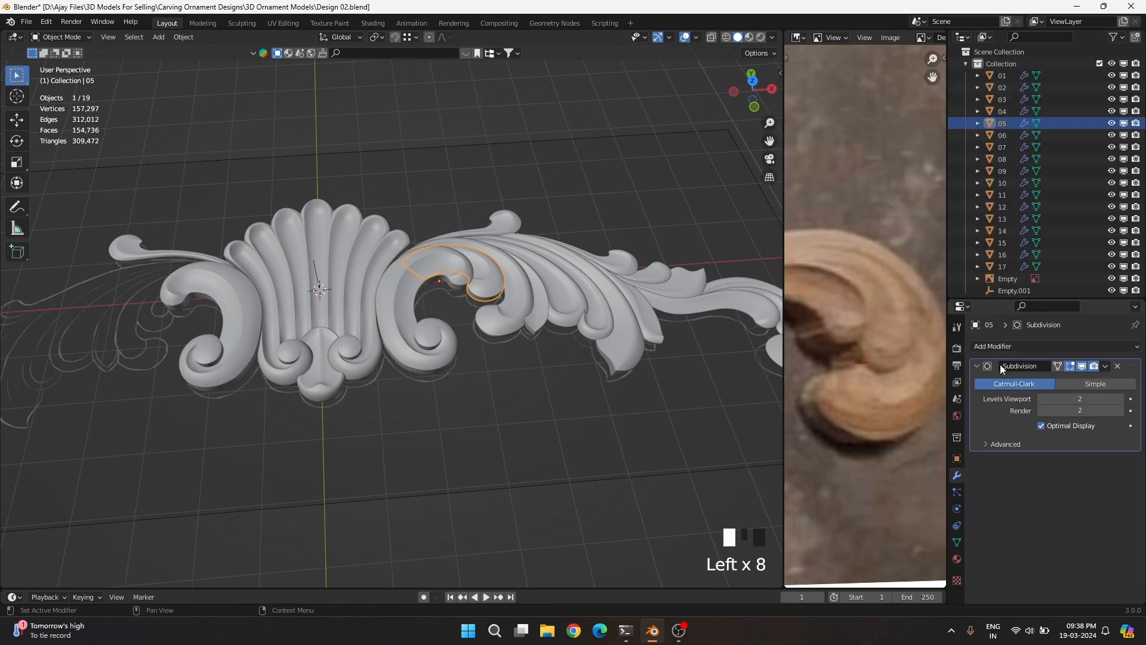
{"action": "left_click", "coordinate": [1014, 347]}
{"action": "left_click", "coordinate": [916, 205]}
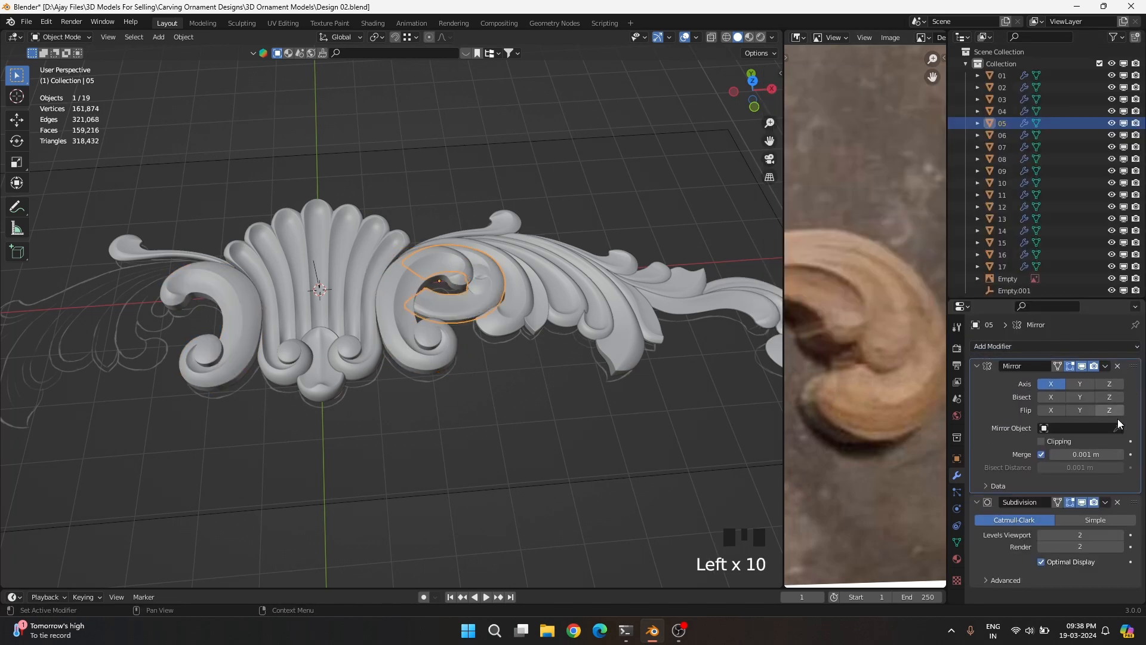
Give object 06 a Mirror modifier ahead of its Subdivision, on the X axis with Empty.001 as mirror object
{"action": "left_click", "coordinate": [1003, 135]}
{"action": "left_click", "coordinate": [1069, 375]}
{"action": "left_click", "coordinate": [1015, 346]}
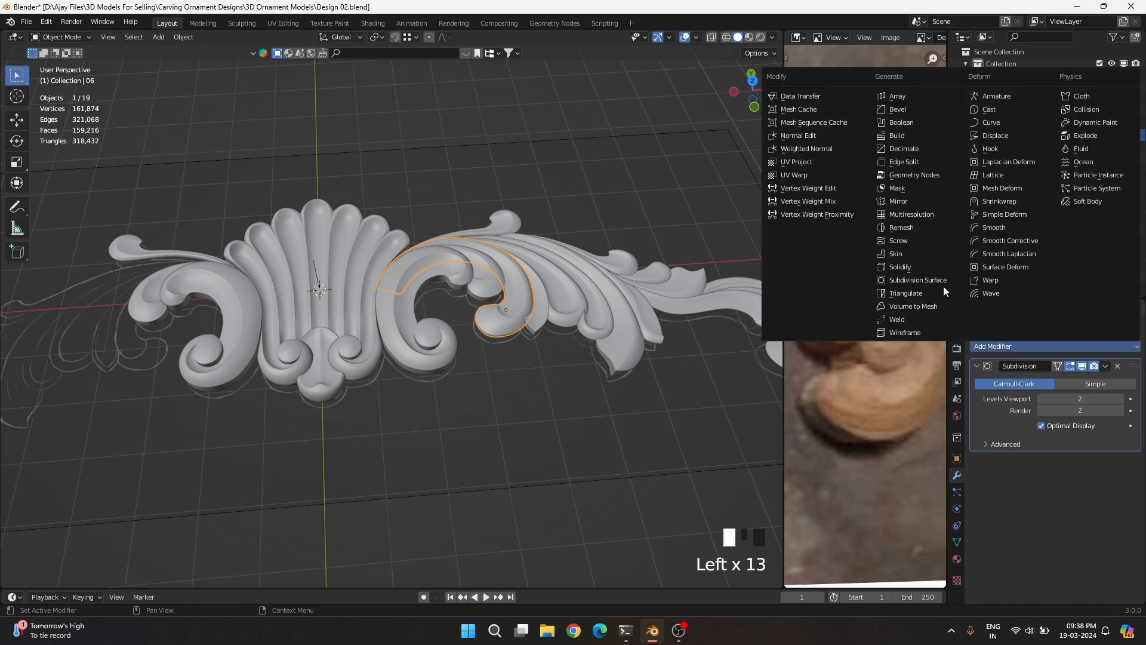
{"action": "left_click", "coordinate": [899, 203]}
{"action": "left_click_drag", "start_coordinate": [1133, 462], "coordinate": [1123, 361]}
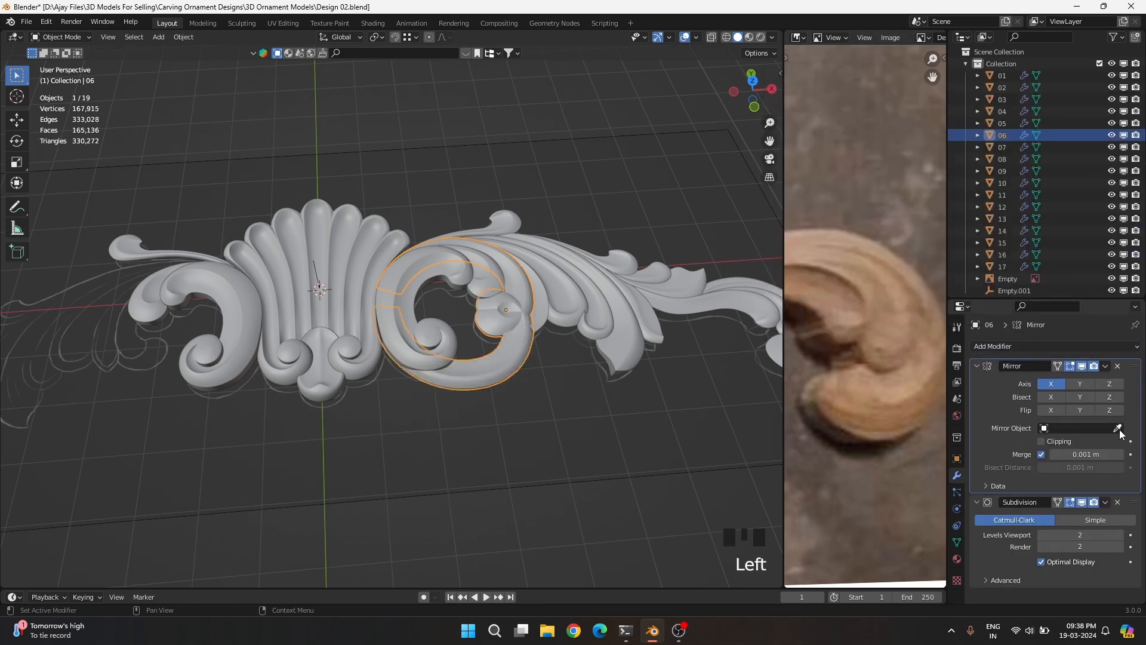
{"action": "left_click", "coordinate": [1118, 429]}
{"action": "left_click", "coordinate": [1011, 287]}
Mirror leaf object 07 to the other half using a Mirror modifier above Subdivision, X axis, mirror object Empty.001
{"action": "left_click", "coordinate": [1004, 147]}
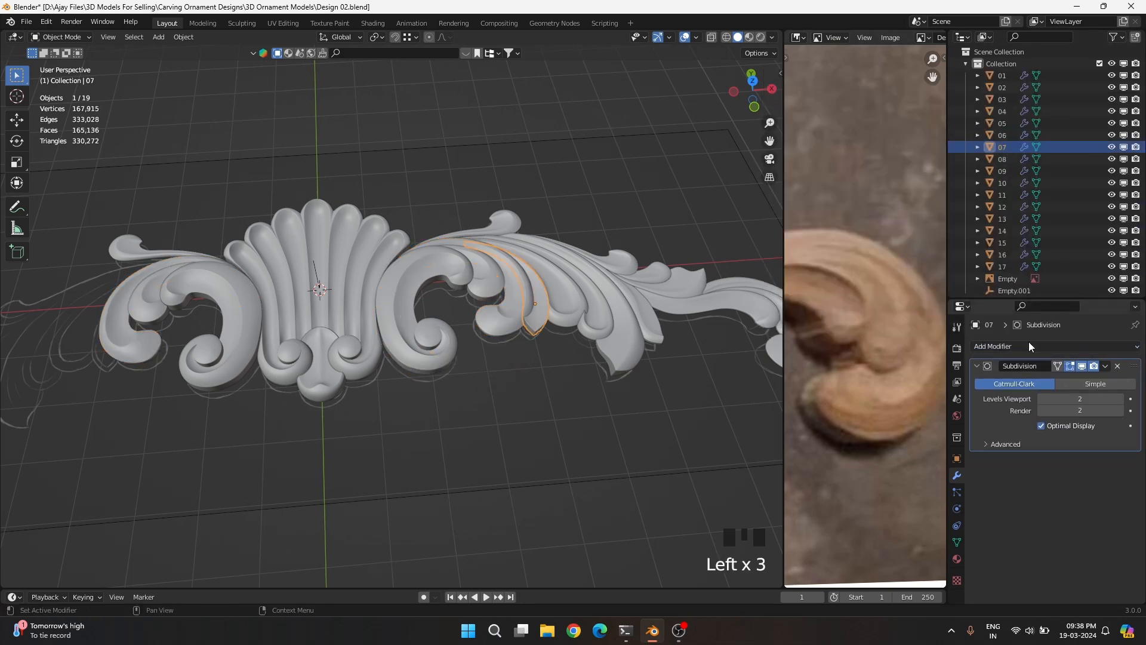
{"action": "left_click", "coordinate": [1029, 345]}
{"action": "left_click", "coordinate": [899, 201]}
{"action": "left_click_drag", "start_coordinate": [1133, 469], "coordinate": [1123, 360]}
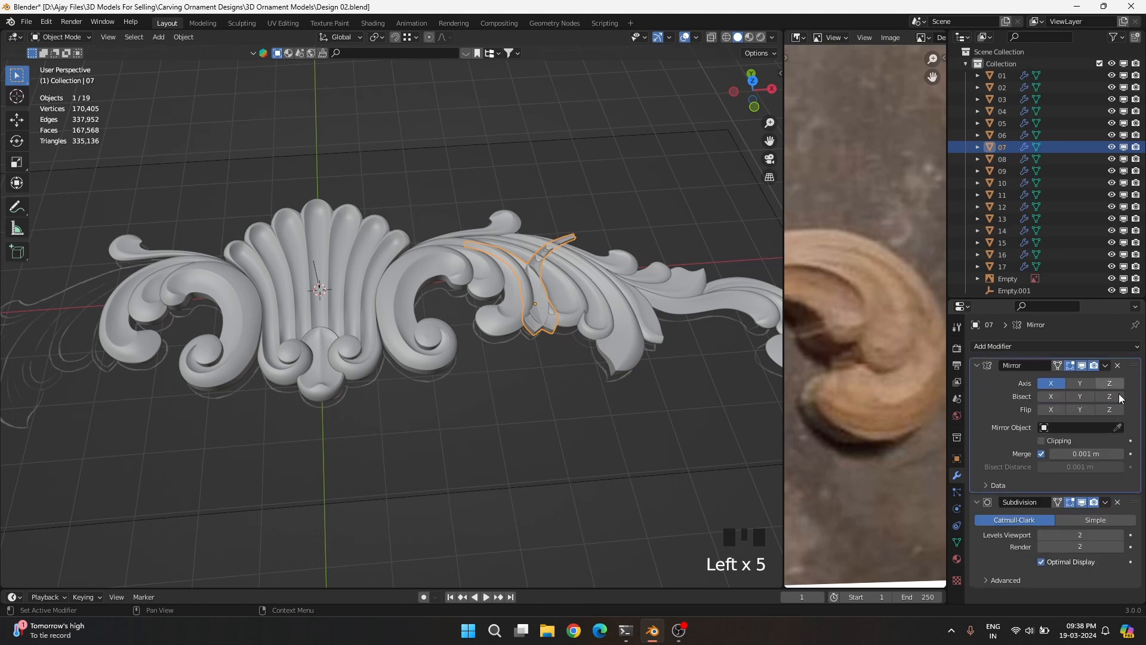
{"action": "left_click", "coordinate": [1118, 428]}
{"action": "left_click", "coordinate": [1012, 291]}
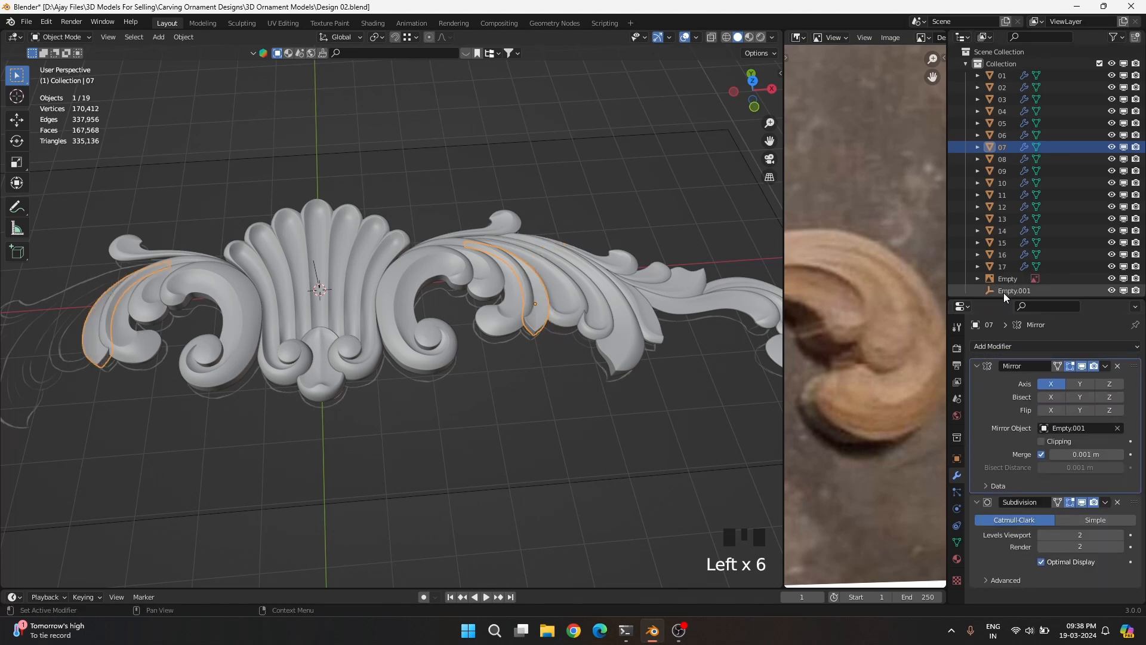
Mirror leaf object 08 on X across Empty.001, with the Mirror modifier above its Subdivision
{"action": "left_click", "coordinate": [1004, 160]}
{"action": "left_click", "coordinate": [1041, 348]}
{"action": "left_click", "coordinate": [904, 210]}
{"action": "left_click_drag", "start_coordinate": [1133, 469], "coordinate": [1122, 361]}
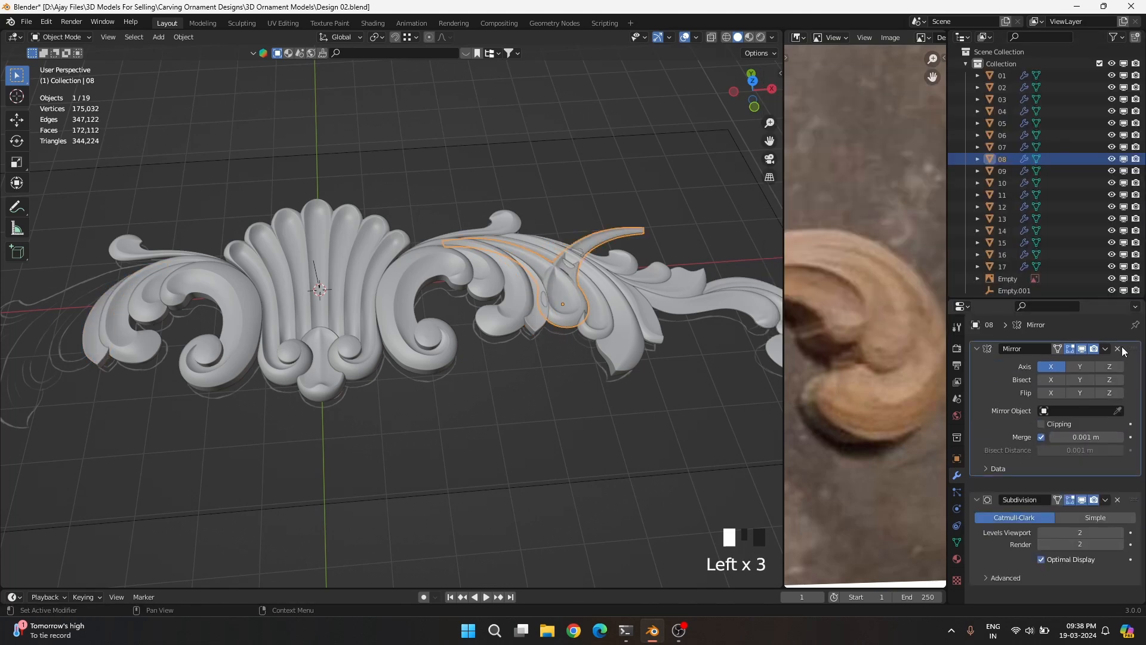
{"action": "left_click", "coordinate": [1014, 291]}
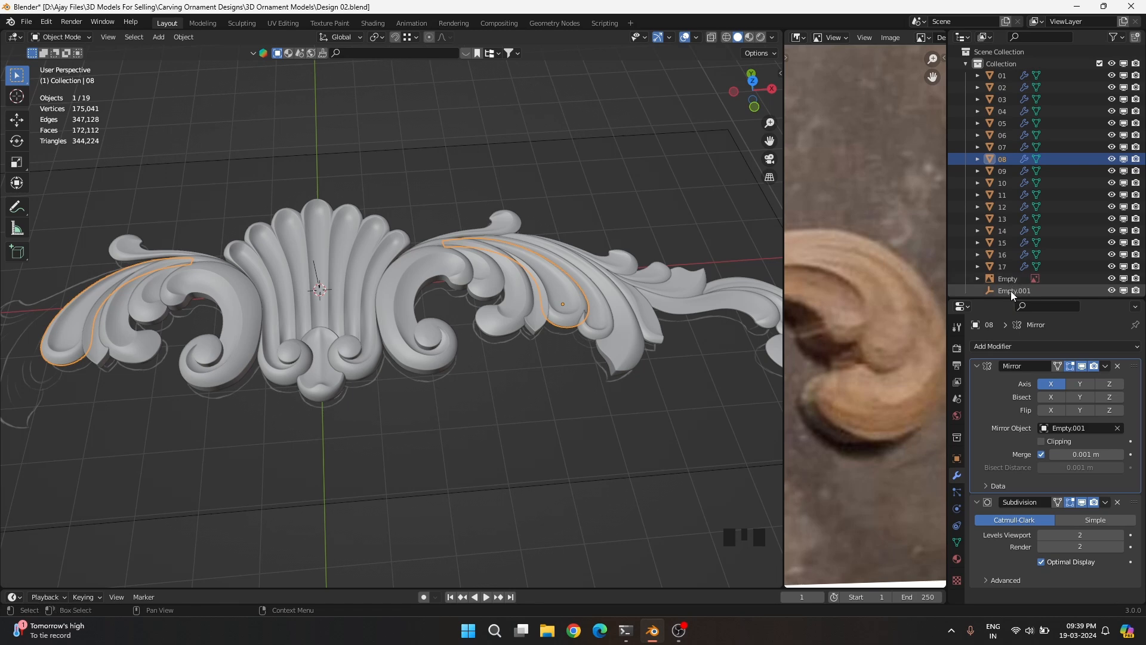
Mirror leaf object 09 on X across Empty.001, placing the Mirror modifier first in the stack
{"action": "left_click", "coordinate": [1003, 171]}
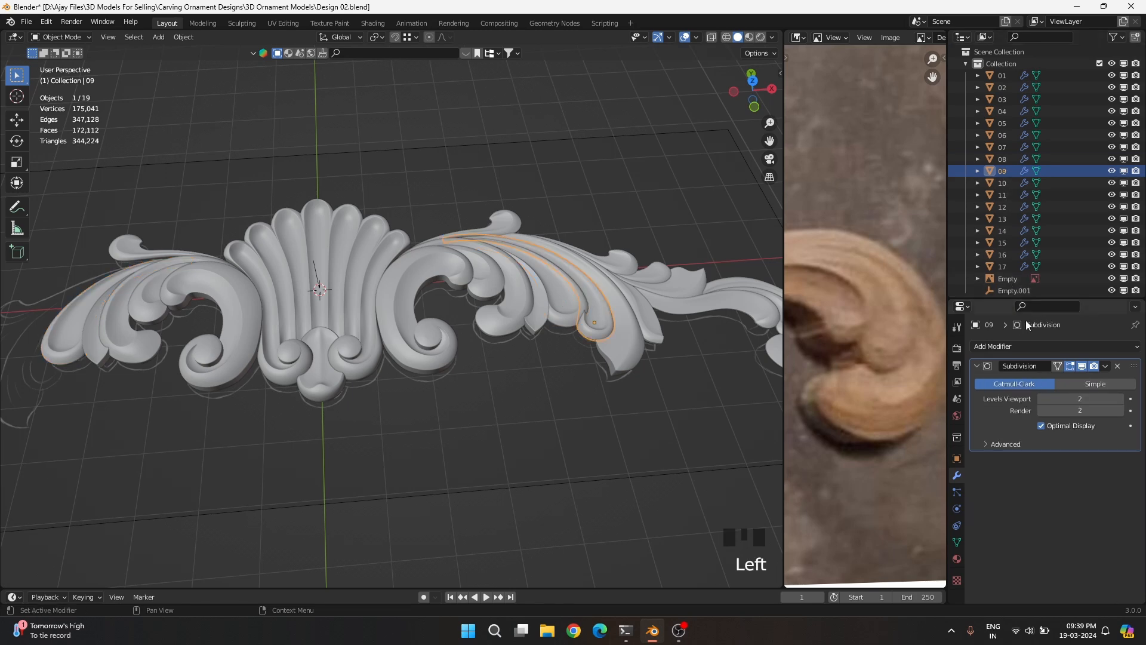
{"action": "left_click", "coordinate": [1024, 346]}
{"action": "left_click", "coordinate": [918, 282]}
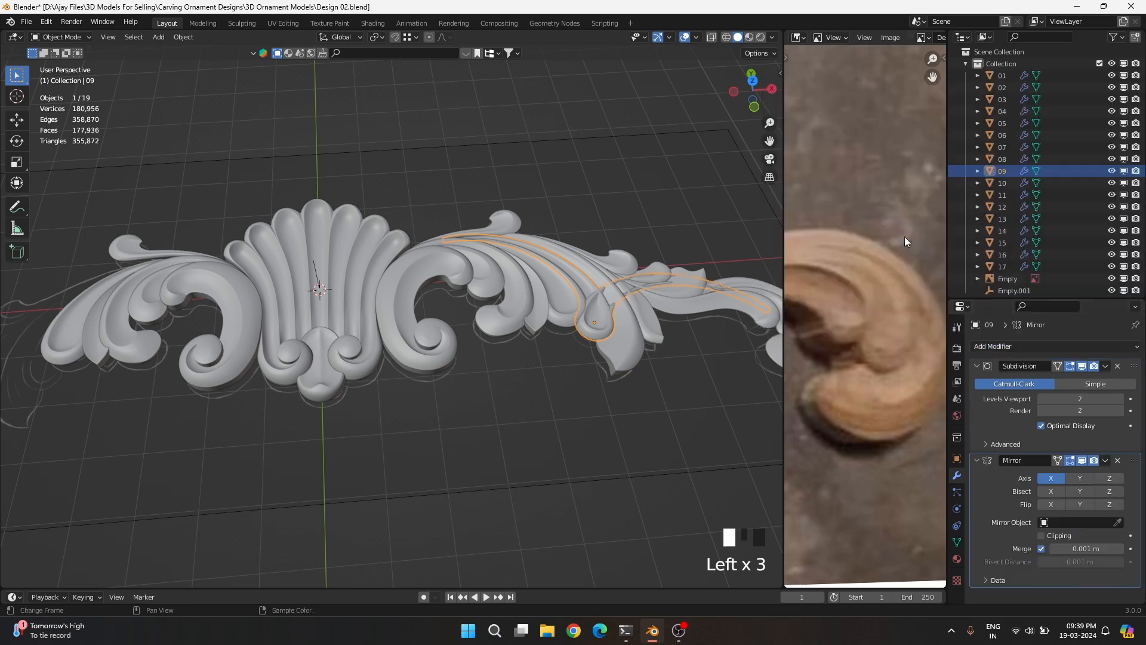
{"action": "left_click_drag", "start_coordinate": [1134, 422], "coordinate": [1133, 382]}
{"action": "left_click", "coordinate": [1007, 288]}
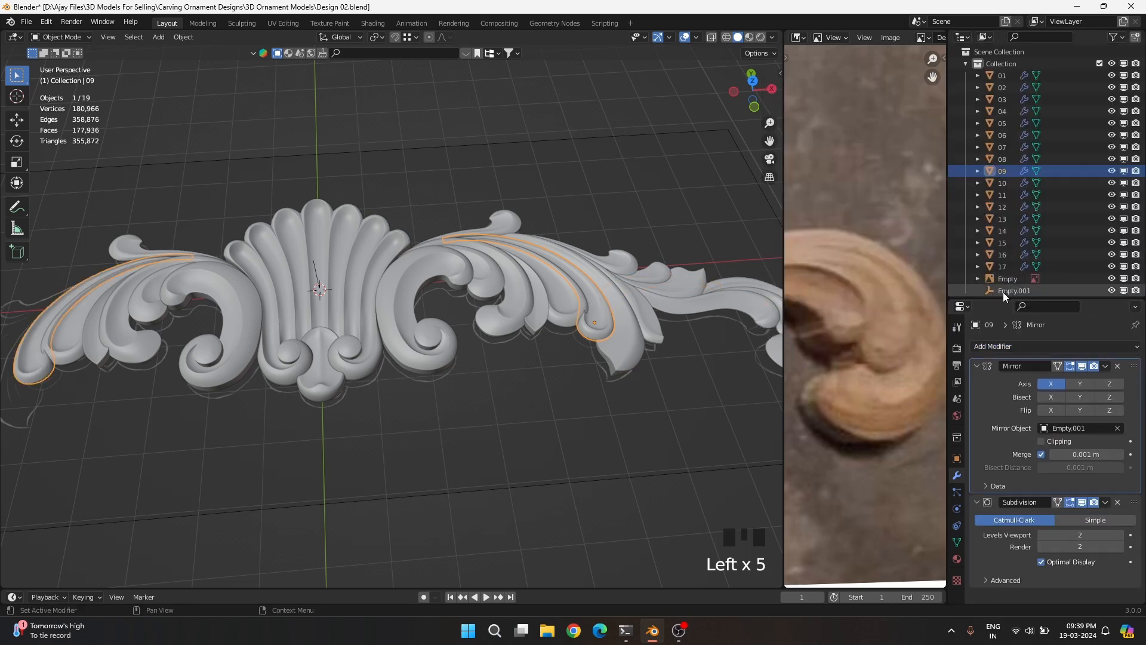
Mirror leaf object 10 on X across Empty.001, with its Mirror modifier above the Subdivision
{"action": "left_click", "coordinate": [1002, 182]}
{"action": "left_click", "coordinate": [1051, 345]}
{"action": "left_click", "coordinate": [928, 204]}
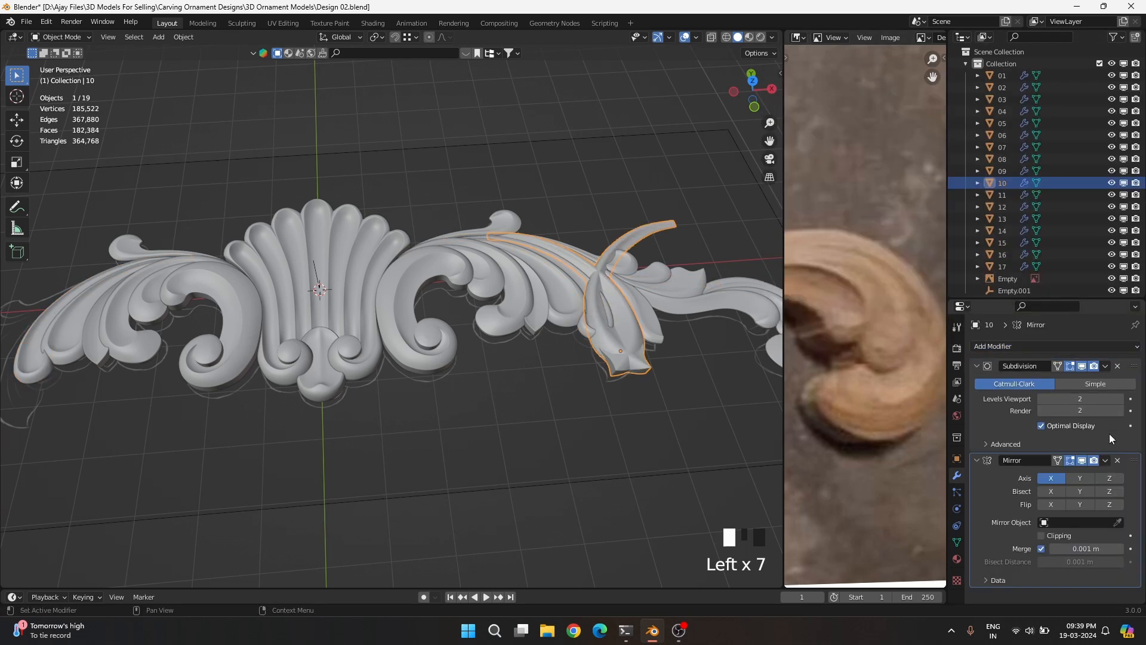
{"action": "left_click_drag", "start_coordinate": [1135, 421], "coordinate": [1132, 382]}
{"action": "left_click", "coordinate": [1117, 428]}
{"action": "left_click", "coordinate": [1008, 289]}
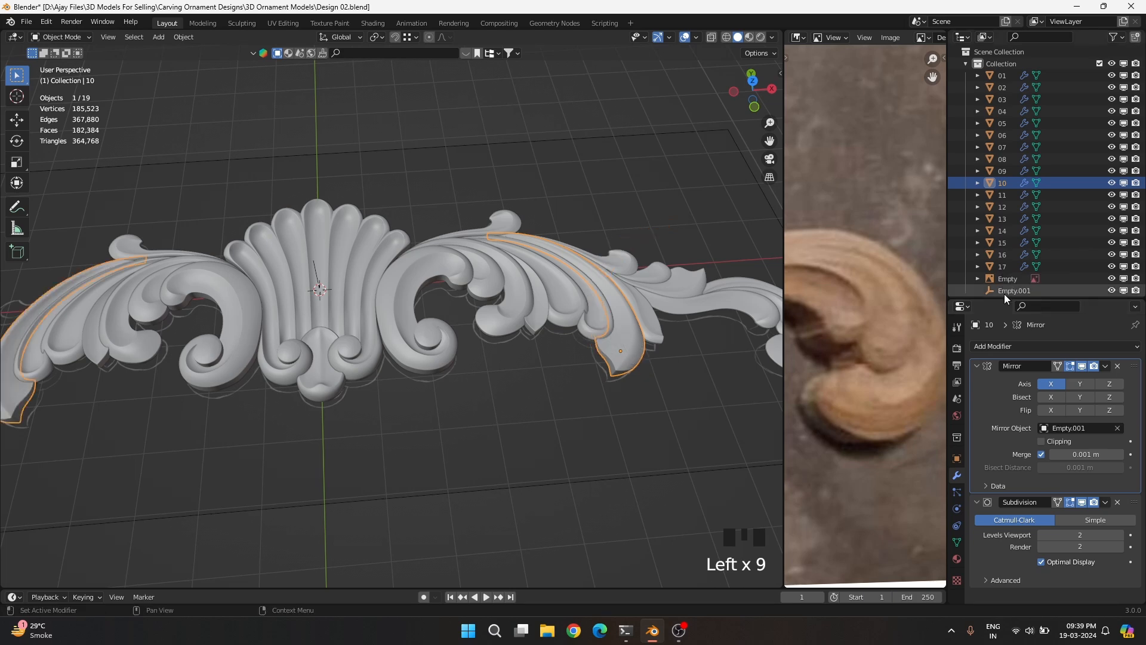
Add a Mirror modifier to object 11 before its Subdivision, on the X axis with Empty.001 as mirror object
{"action": "left_click", "coordinate": [1002, 195]}
{"action": "left_click", "coordinate": [1018, 345]}
{"action": "left_click", "coordinate": [898, 201]}
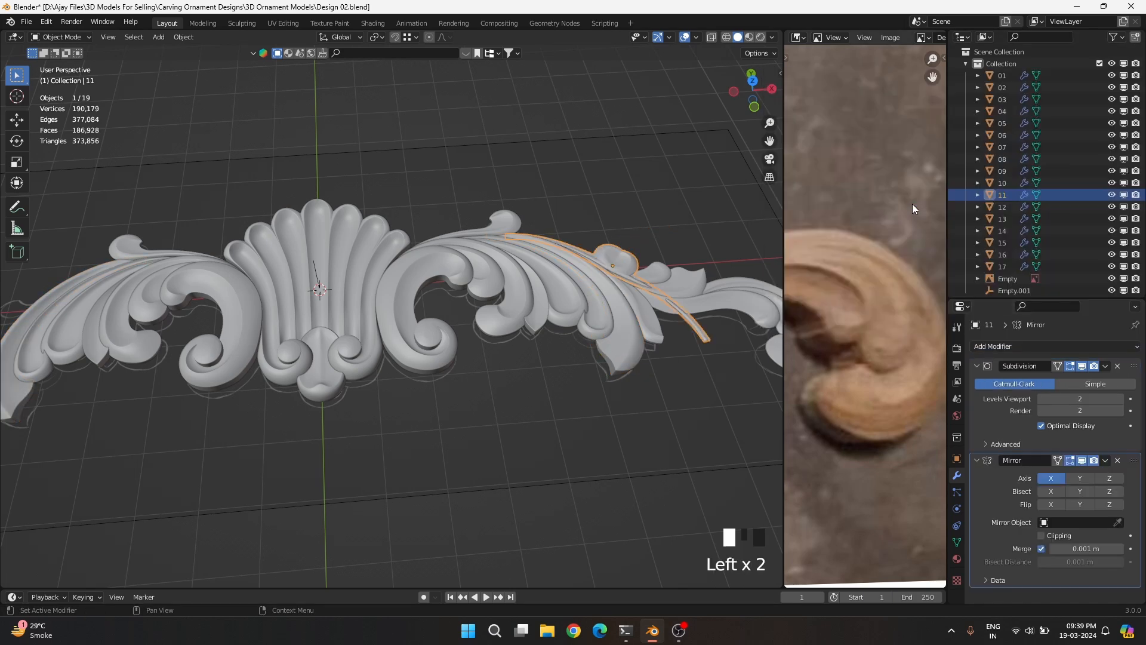
{"action": "left_click_drag", "start_coordinate": [1135, 466], "coordinate": [1132, 383]}
{"action": "left_click", "coordinate": [1008, 291]}
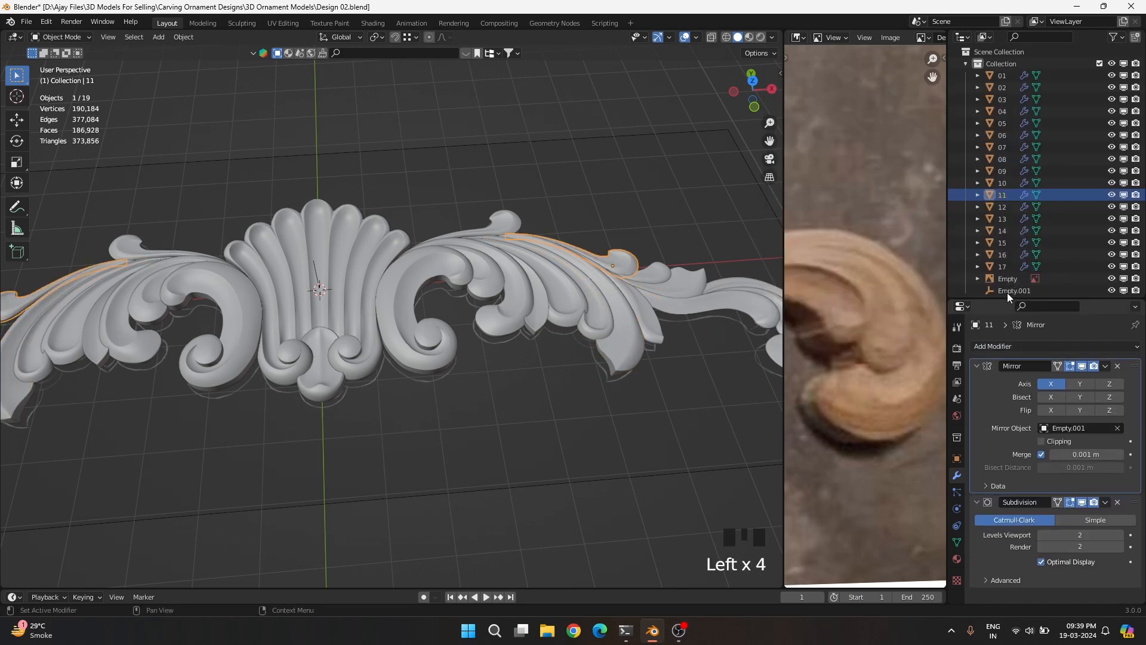
Mirror leaf object 12 to the other half with a Mirror modifier first in the stack, X axis, mirror object Empty.001
{"action": "left_click", "coordinate": [1002, 207]}
{"action": "left_click", "coordinate": [1015, 347]}
{"action": "left_click", "coordinate": [907, 203]}
{"action": "left_click", "coordinate": [1009, 346]}
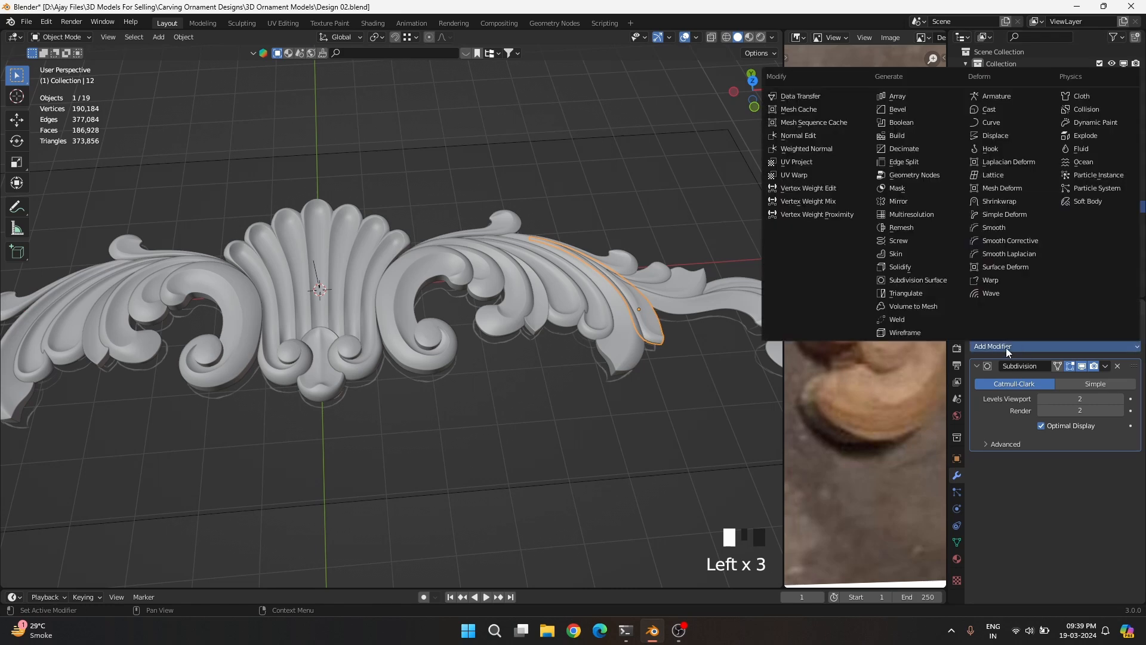
{"action": "left_click", "coordinate": [903, 208]}
{"action": "left_click_drag", "start_coordinate": [1134, 465], "coordinate": [1133, 369]}
{"action": "left_click", "coordinate": [1117, 428]}
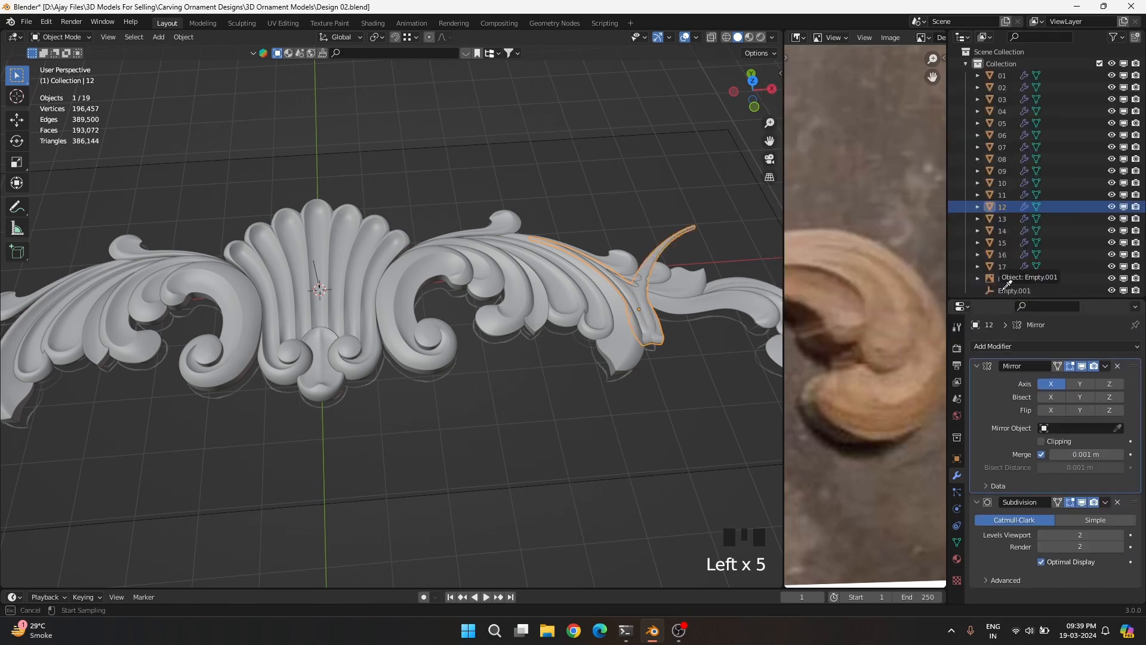
{"action": "left_click", "coordinate": [1007, 291]}
Mirror object 13 across Empty.001 on the X axis, placing the Mirror modifier above Subdivision
{"action": "left_click", "coordinate": [1003, 219]}
{"action": "left_click", "coordinate": [1015, 347]}
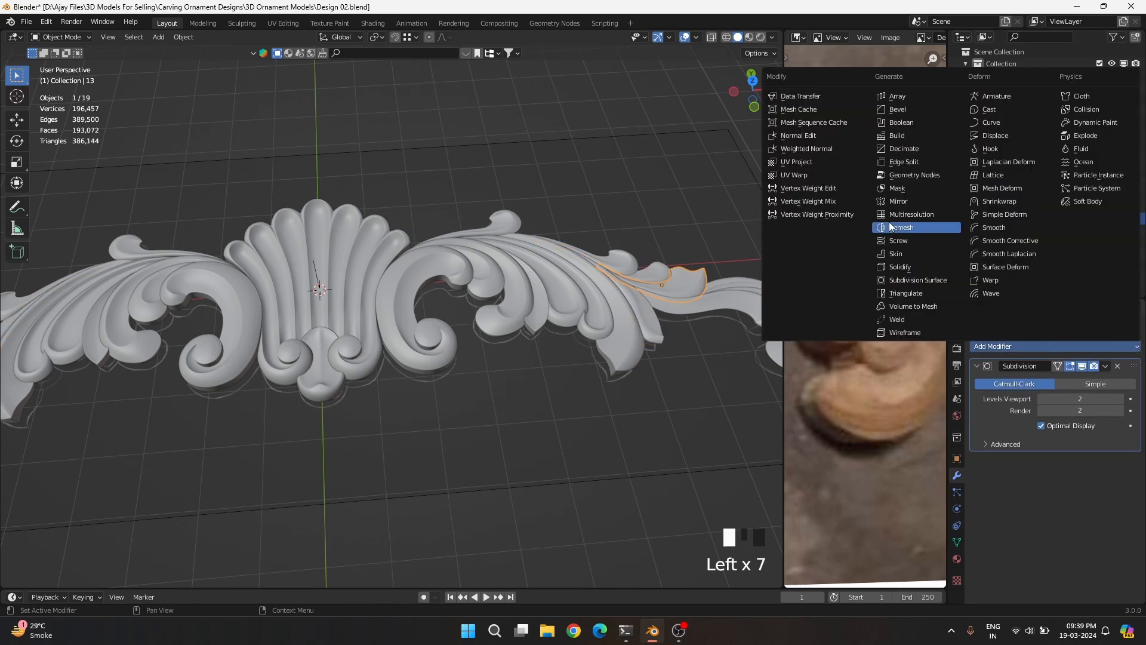
{"action": "left_click", "coordinate": [903, 204]}
{"action": "left_click_drag", "start_coordinate": [1133, 440], "coordinate": [1119, 360]}
{"action": "left_click", "coordinate": [1117, 418]}
{"action": "left_click", "coordinate": [1005, 292]}
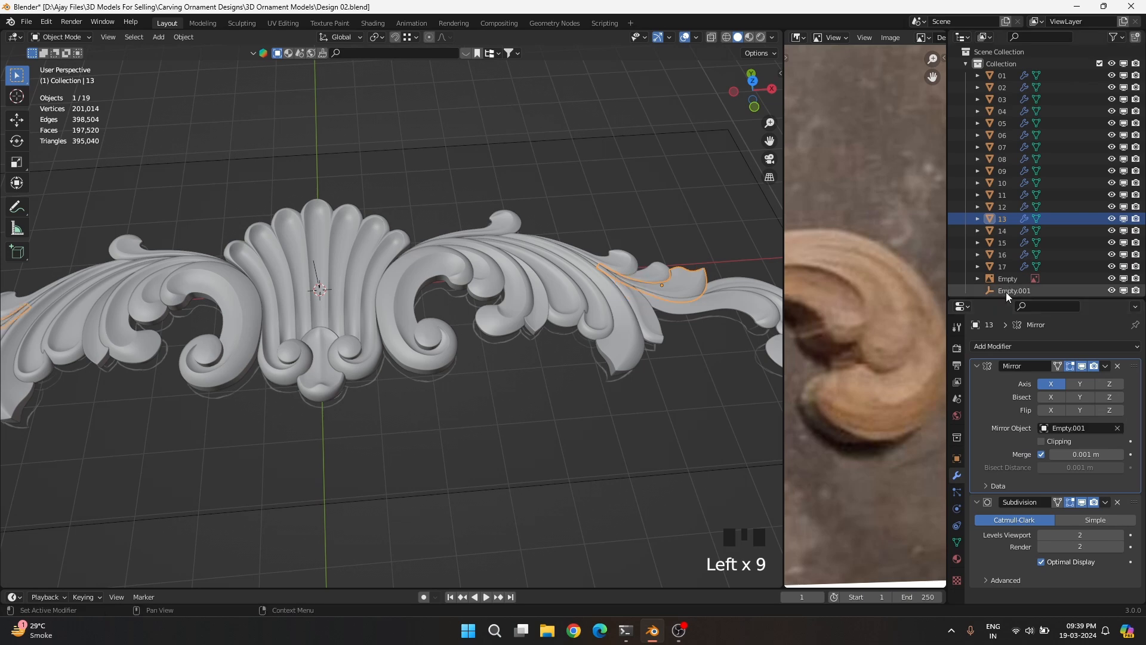
Give object 14 a Mirror modifier ahead of its Subdivision, using the X axis and Empty.001 as mirror object
{"action": "left_click", "coordinate": [1003, 231]}
{"action": "left_click", "coordinate": [1026, 346]}
{"action": "left_click", "coordinate": [898, 202]}
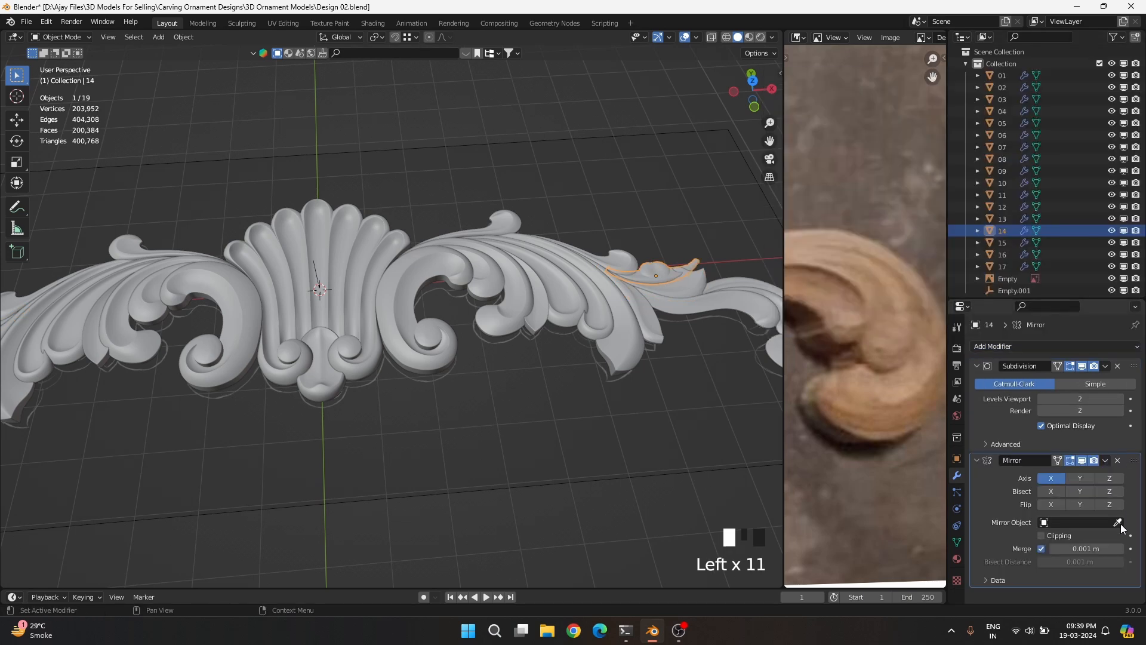
{"action": "left_click_drag", "start_coordinate": [1133, 460], "coordinate": [1133, 365]}
{"action": "left_click", "coordinate": [1118, 428]}
{"action": "left_click", "coordinate": [1015, 291]}
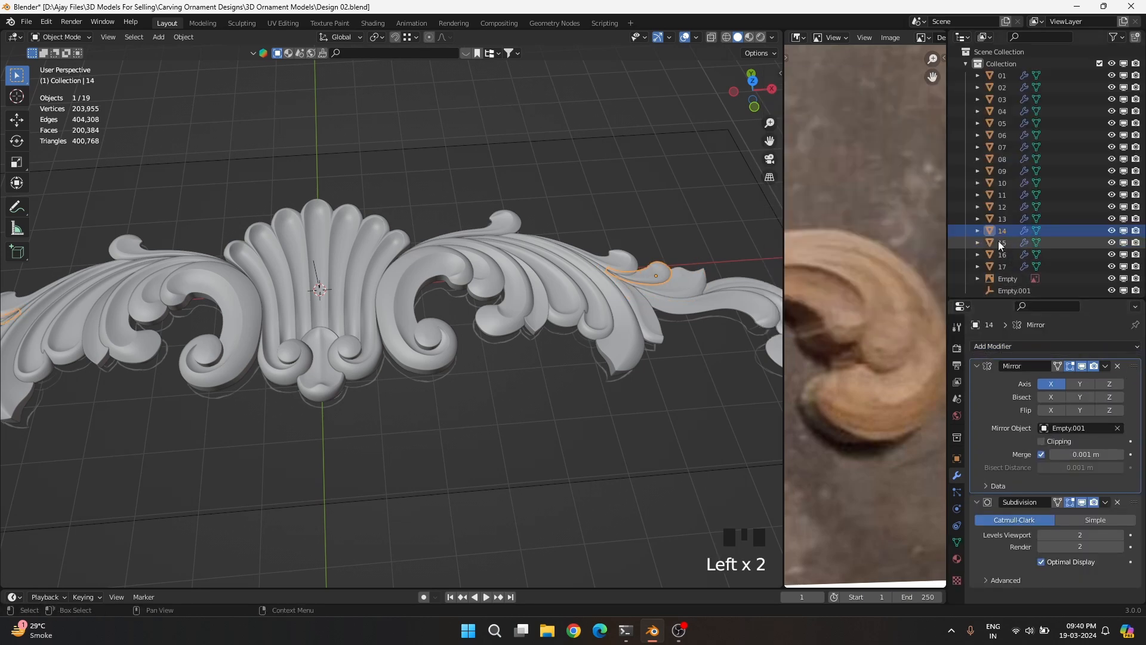
Mirror object 15 on X across Empty.001, with the Mirror modifier first in its stack
{"action": "left_click", "coordinate": [1003, 243]}
{"action": "left_click", "coordinate": [1025, 345]}
{"action": "left_click", "coordinate": [898, 205]}
{"action": "left_click_drag", "start_coordinate": [1134, 456], "coordinate": [1118, 361]}
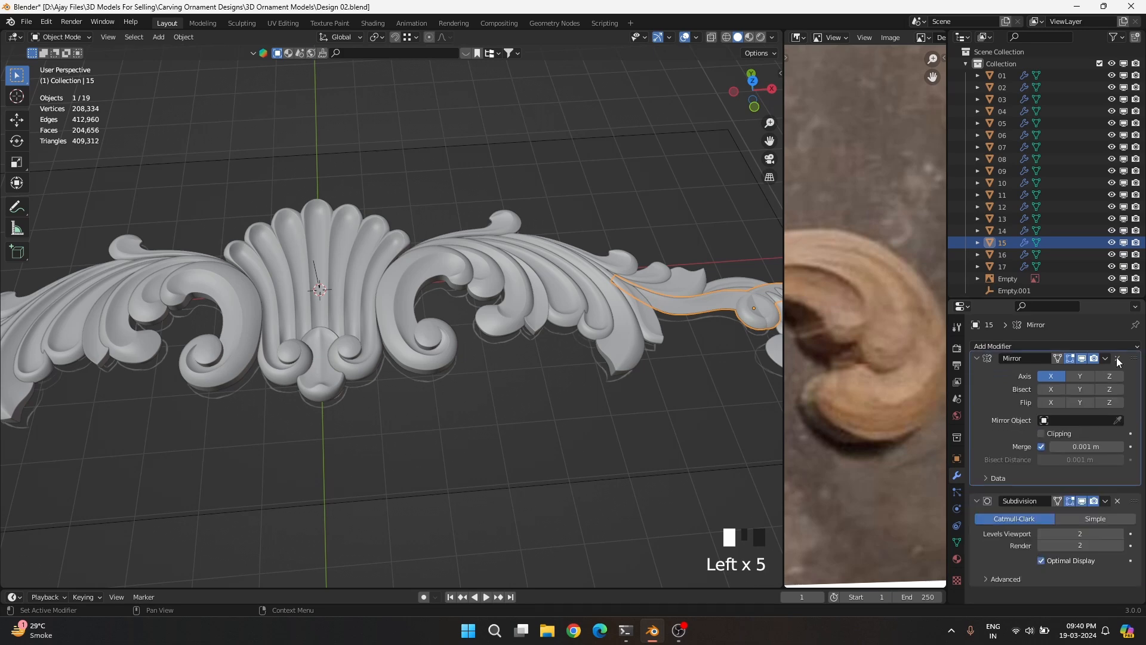
{"action": "left_click", "coordinate": [1118, 358]}
Mirror object 16 on the X axis across Empty.001, moving the Mirror modifier above Subdivision
{"action": "left_click", "coordinate": [1004, 257]}
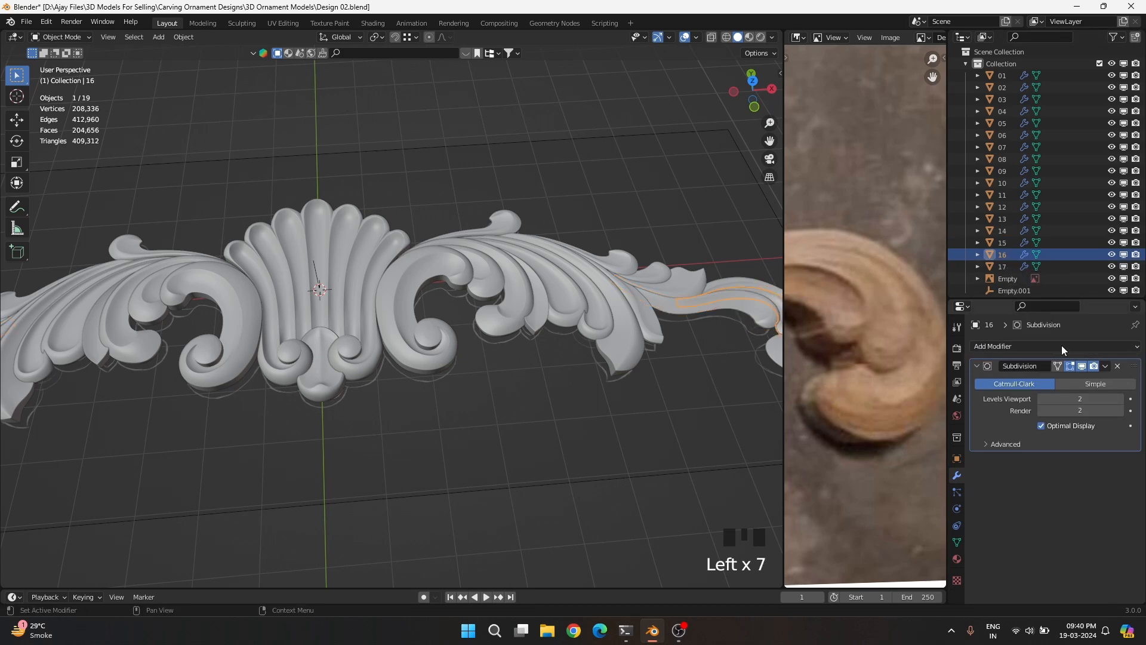
{"action": "left_click", "coordinate": [1061, 345]}
{"action": "left_click", "coordinate": [899, 203]}
{"action": "left_click_drag", "start_coordinate": [1133, 459], "coordinate": [1134, 365]}
{"action": "left_click", "coordinate": [1117, 428]}
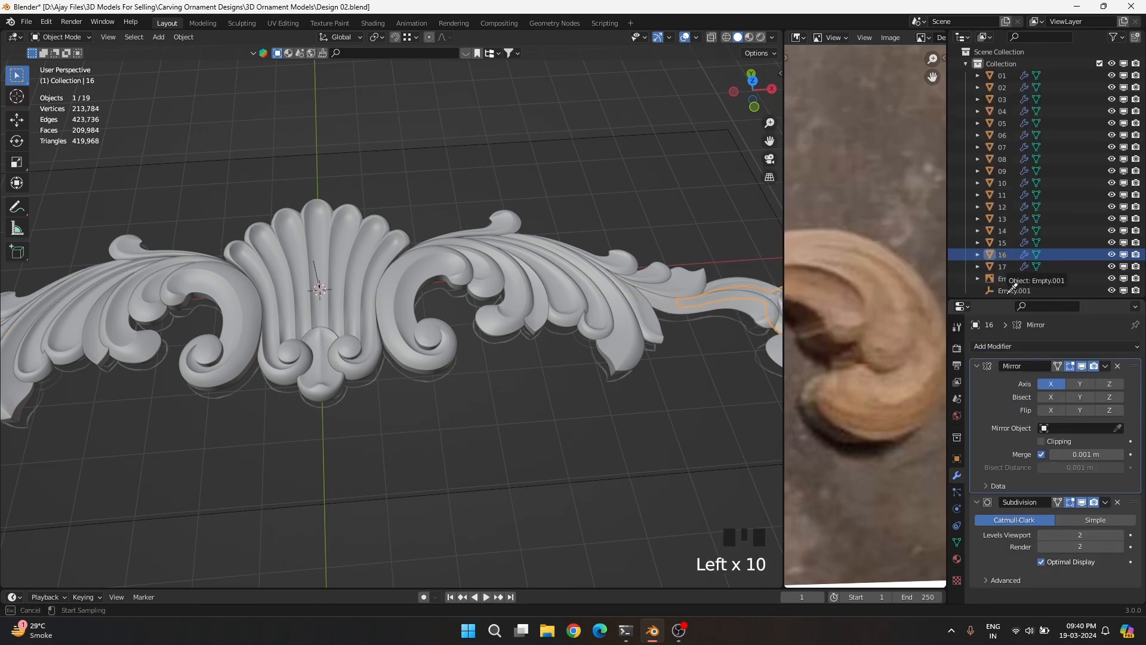
{"action": "left_click", "coordinate": [1013, 289]}
Rename Empty.001 to Mirror Empty and mirror scroll object 17 on X across it, with Mirror above Subdivision
{"action": "double_click", "coordinate": [1010, 290]}
{"action": "type", "text": "Mirror"}
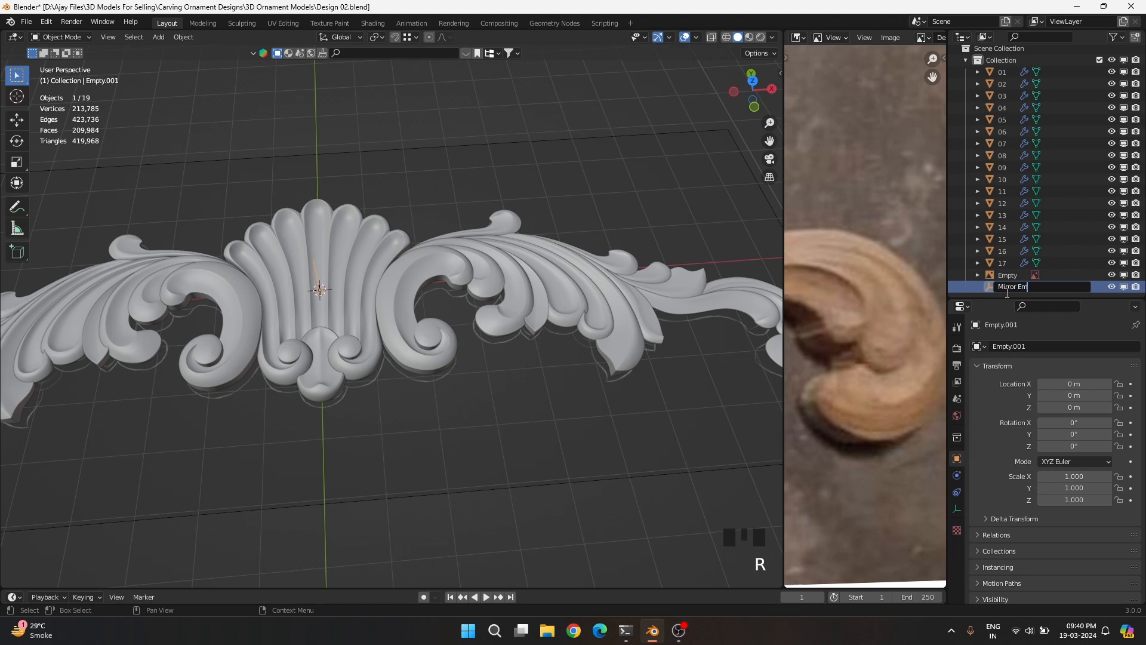
{"action": "left_click", "coordinate": [1004, 264]}
{"action": "left_click", "coordinate": [1004, 263]}
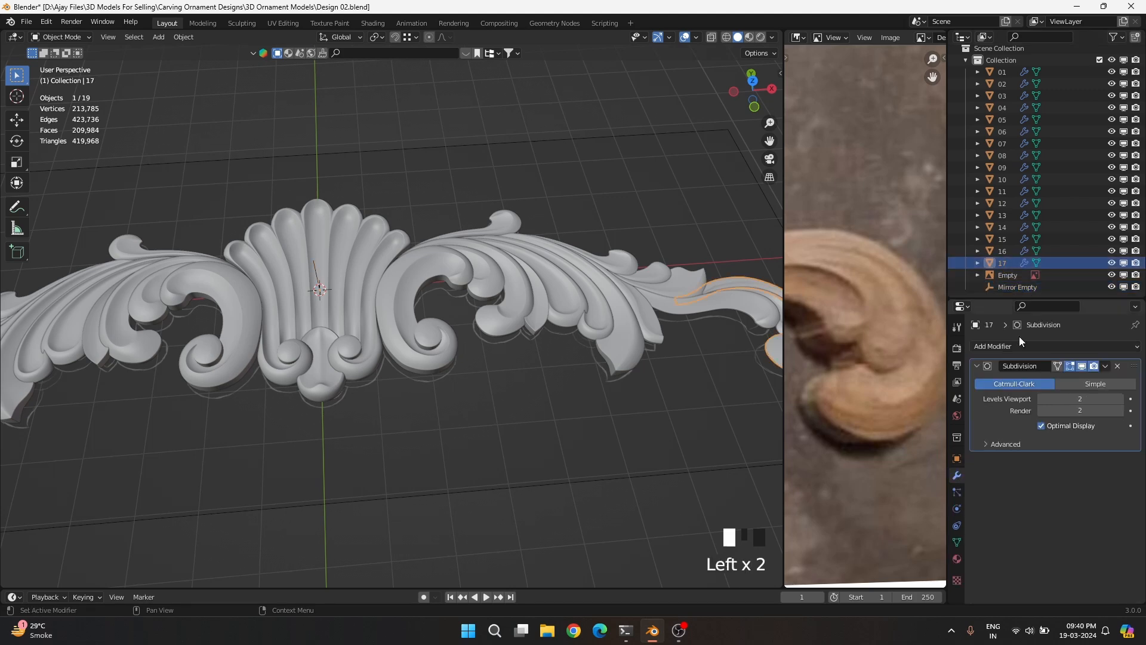
{"action": "left_click", "coordinate": [1019, 346]}
{"action": "left_click", "coordinate": [944, 201]}
{"action": "left_click_drag", "start_coordinate": [1132, 461], "coordinate": [1130, 355]}
{"action": "left_click", "coordinate": [1117, 428]}
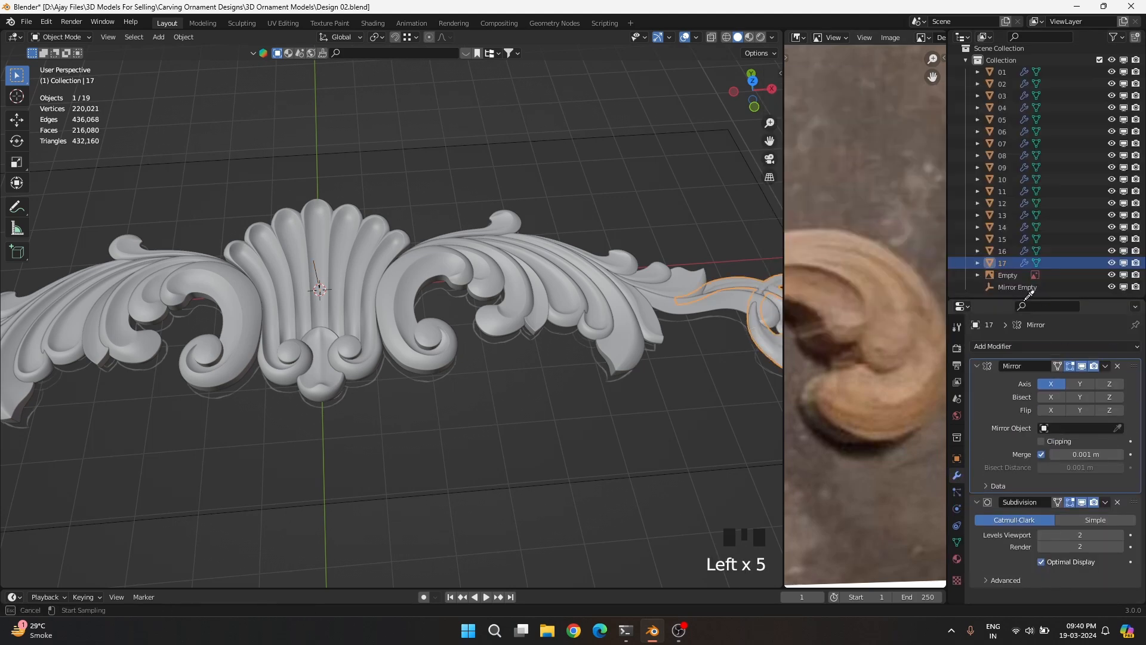
{"action": "left_click", "coordinate": [1026, 288]}
Copy scroll object 17 and open the recent file Design 02 Render File.blend
{"action": "left_click", "coordinate": [1003, 252]}
{"action": "left_click", "coordinate": [590, 531]}
{"action": "scroll", "coordinate": [538, 377], "scroll_direction": "down", "scroll_amount": 3}
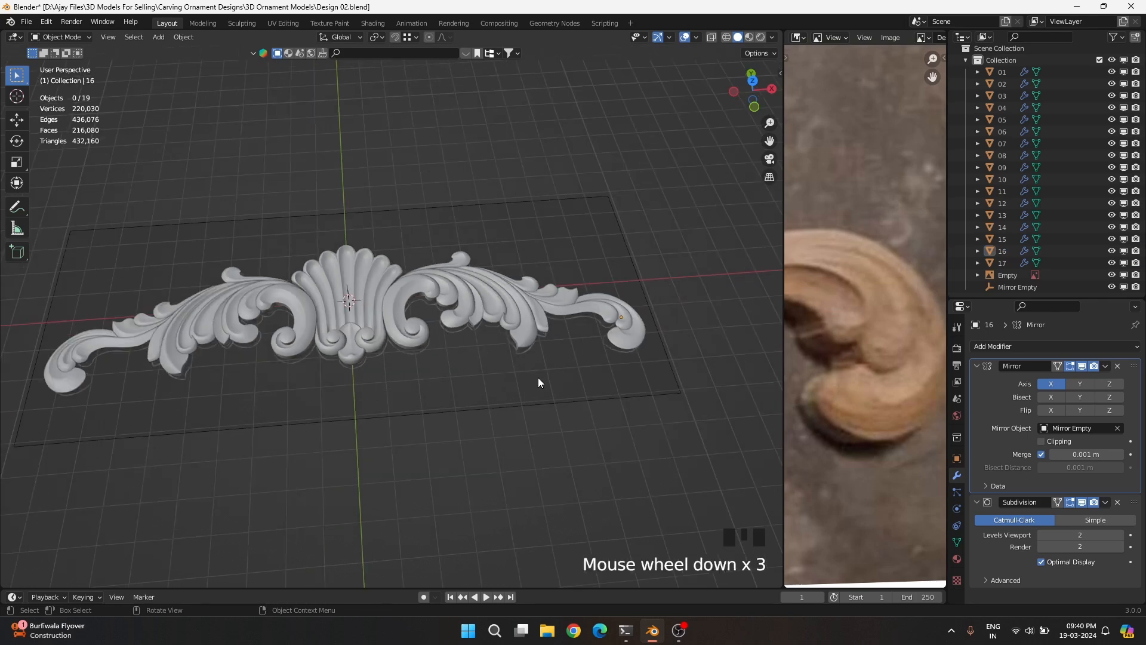
{"action": "middle_click_drag", "start_coordinate": [538, 377], "coordinate": [445, 476], "text": "shift"}
{"action": "left_click", "coordinate": [664, 357]}
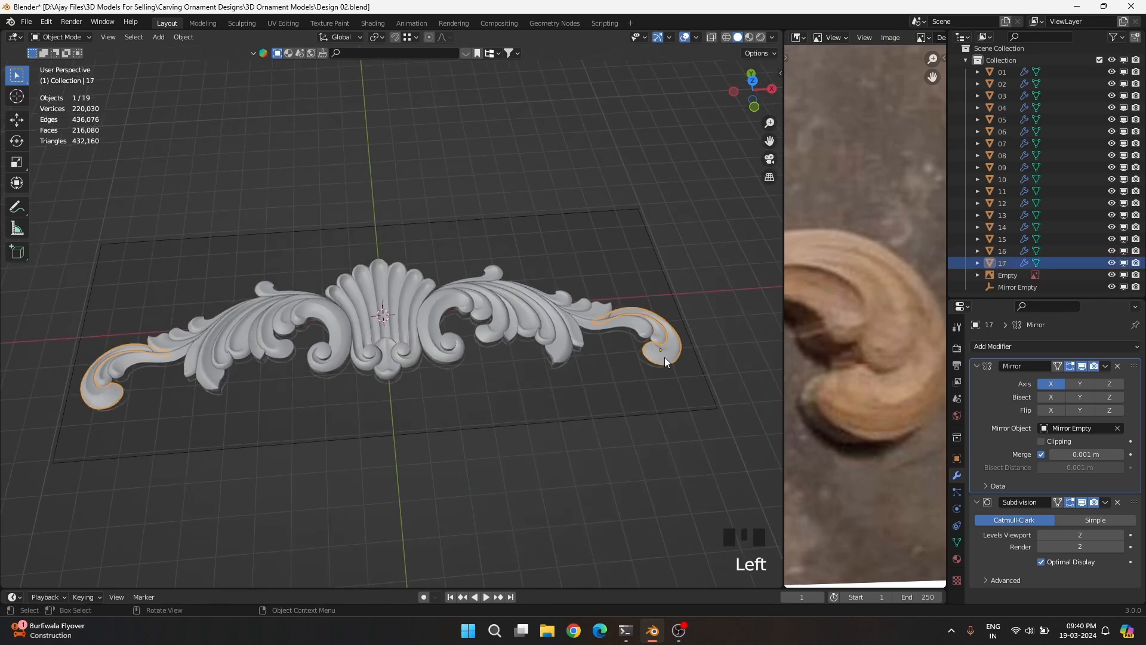
{"action": "key", "text": "ctrl+c"}
{"action": "left_click", "coordinate": [656, 360]}
{"action": "left_click", "coordinate": [679, 518]}
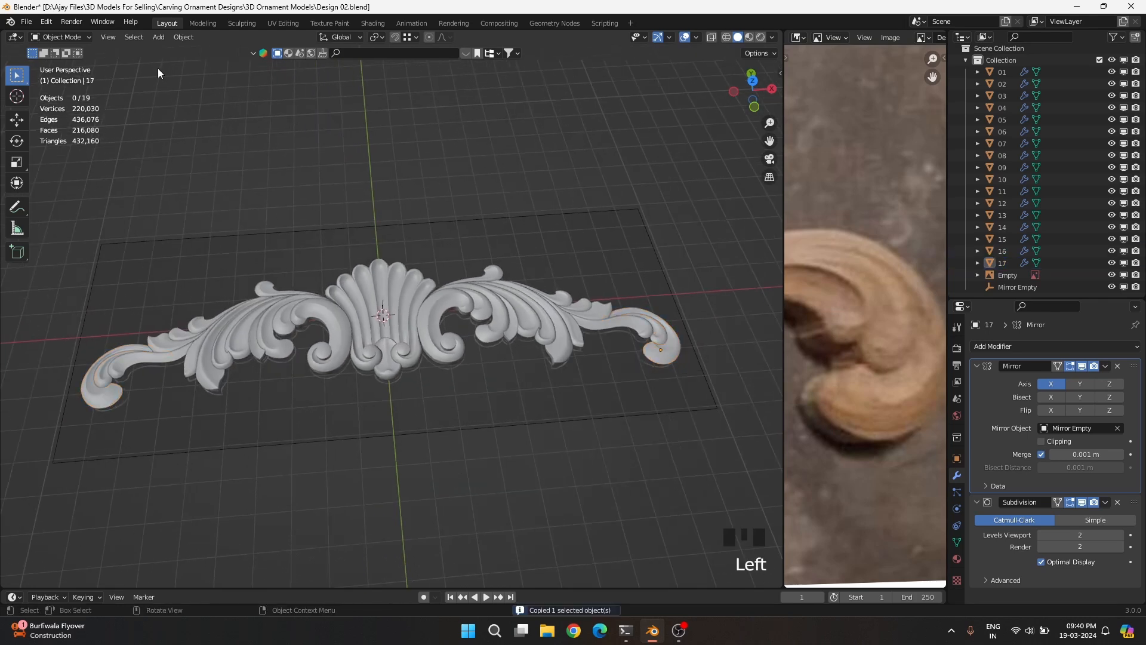
{"action": "left_click", "coordinate": [25, 27]}
{"action": "mouse_move", "coordinate": [41, 58]}
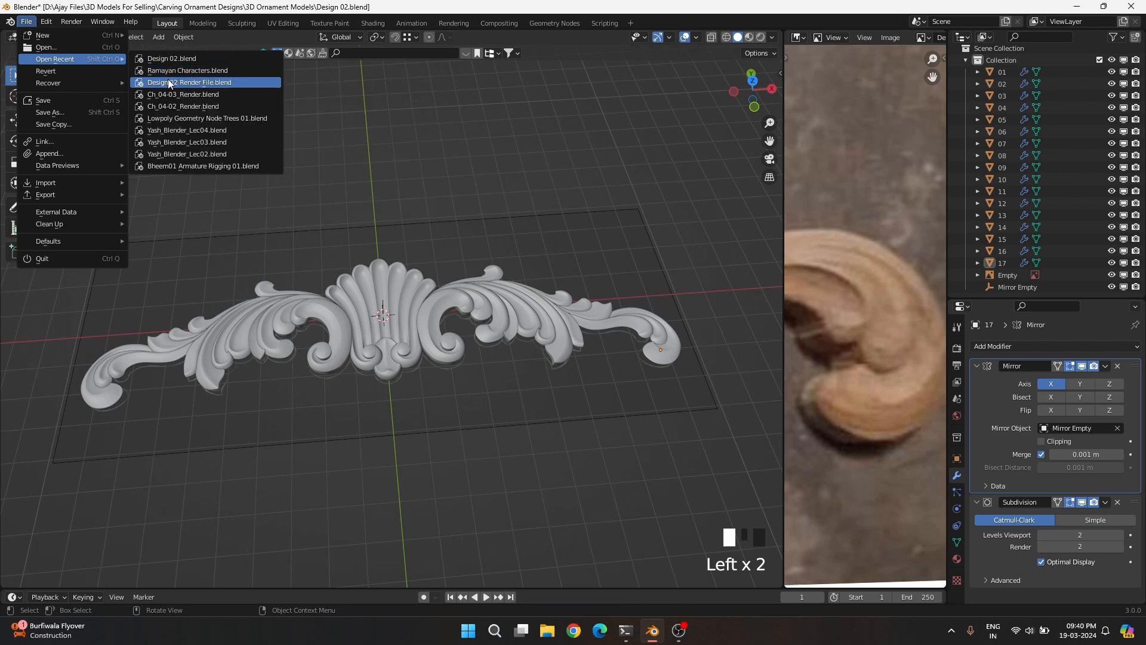
{"action": "left_click", "coordinate": [167, 79]}
{"action": "left_click", "coordinate": [510, 336]}
Paste the copied scroll piece into the render file and delete the Mirror Empty pasted along with it
{"action": "left_click", "coordinate": [691, 157]}
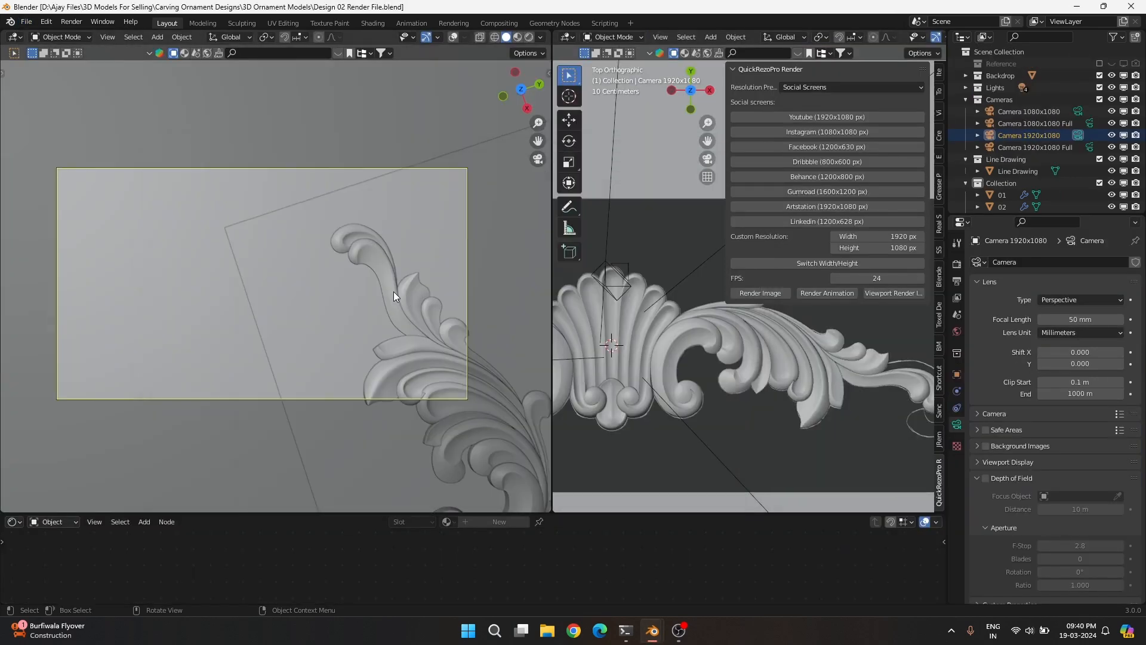
{"action": "key", "text": "ctrl+v"}
{"action": "scroll", "coordinate": [973, 185], "scroll_direction": "down", "scroll_amount": 5}
{"action": "right_click", "coordinate": [982, 201]}
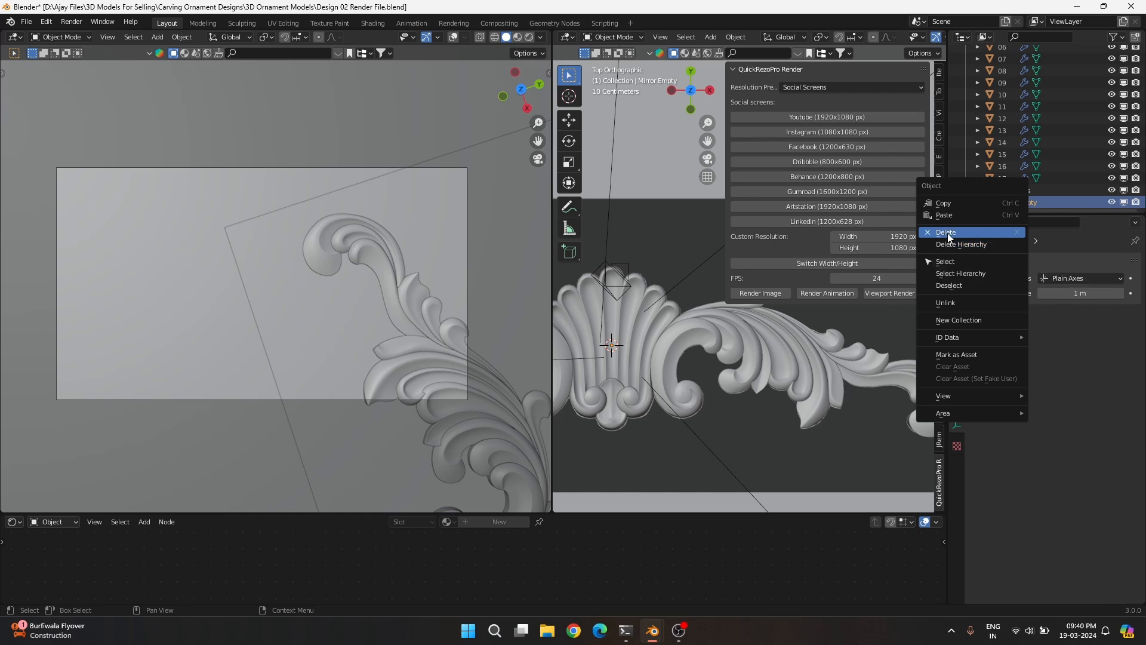
{"action": "left_click", "coordinate": [950, 244]}
Set Mirror Axis as the mirror object in object 17's Mirror modifier
{"action": "left_click", "coordinate": [1002, 190]}
{"action": "left_click", "coordinate": [957, 391]}
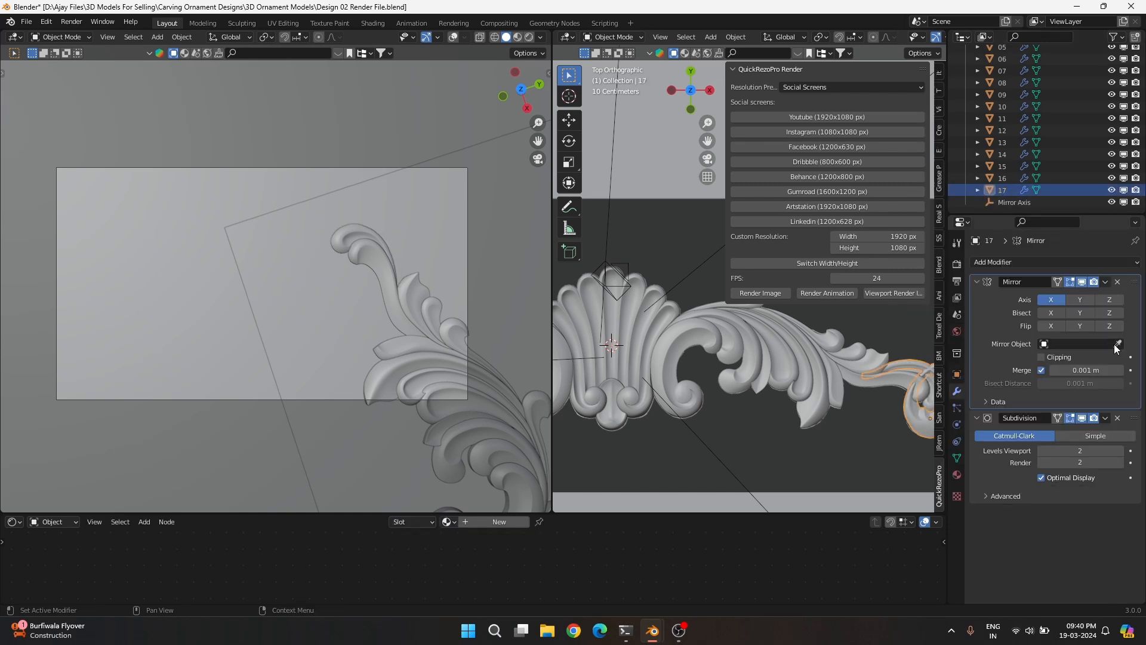
{"action": "left_click", "coordinate": [1021, 201]}
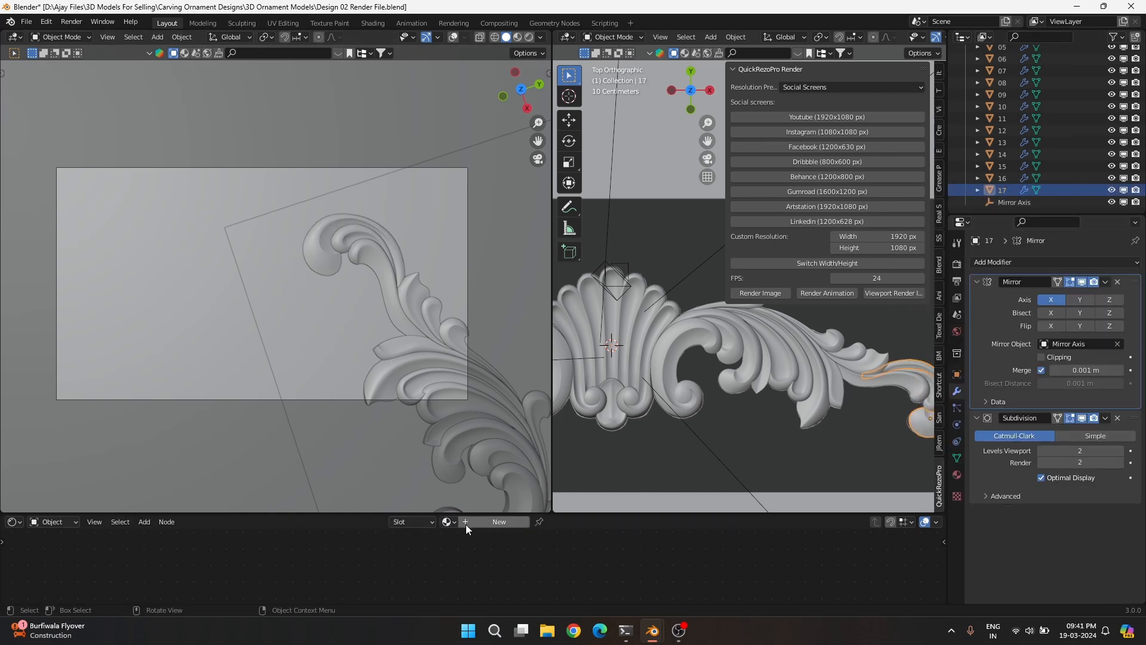
Assign the existing White material to object 17 and switch the camera viewport to rendered shading
{"action": "left_click", "coordinate": [449, 522]}
{"action": "left_click", "coordinate": [463, 422]}
{"action": "left_click", "coordinate": [530, 37]}
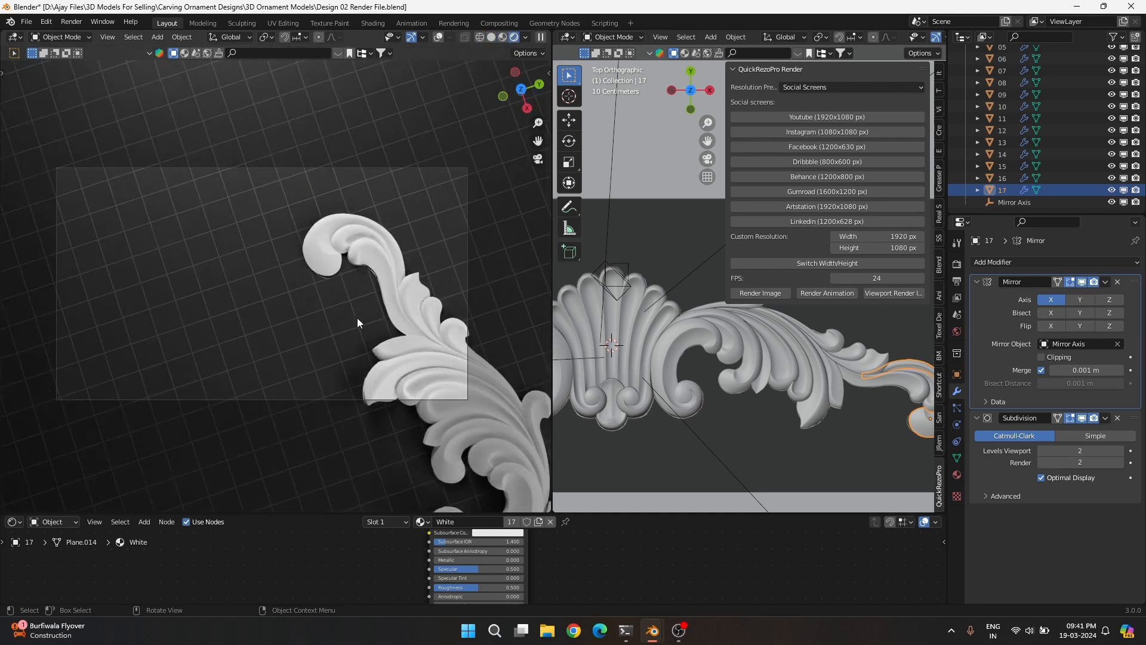
{"action": "middle_click_drag", "start_coordinate": [357, 318], "coordinate": [399, 298]}
{"action": "scroll", "coordinate": [409, 352], "scroll_direction": "up", "scroll_amount": 4}
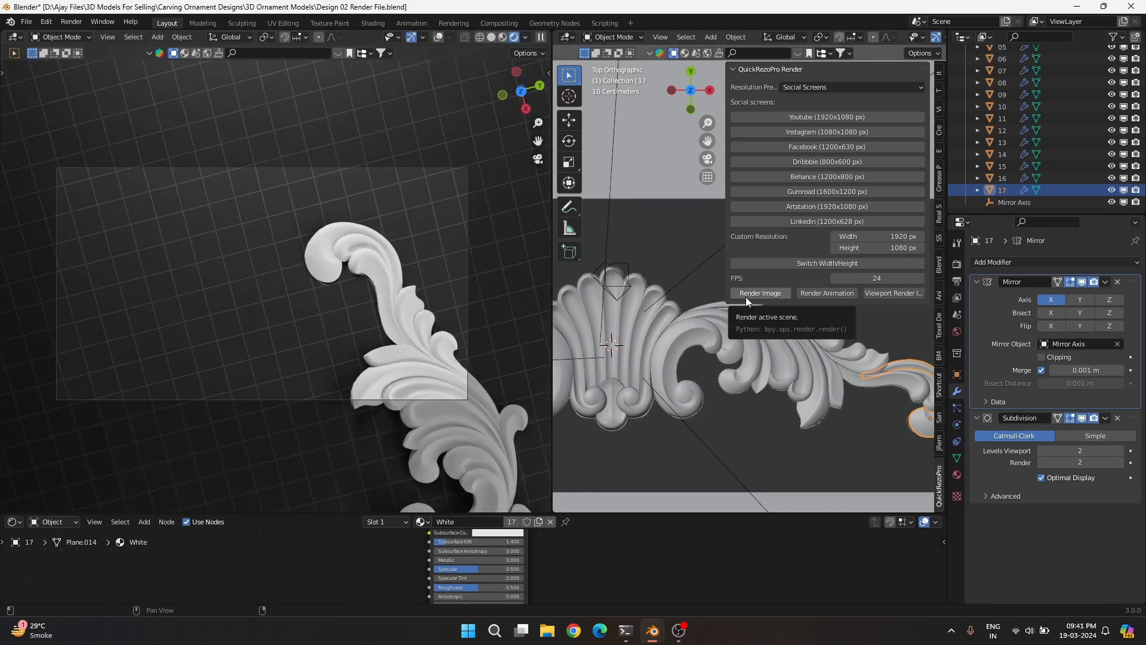
Hide the render sidebar, then duplicate the Line Drawing plane and place the copy up and to the left of the original
{"action": "key", "text": "n"}
{"action": "scroll", "coordinate": [1022, 157], "scroll_direction": "up", "scroll_amount": 8}
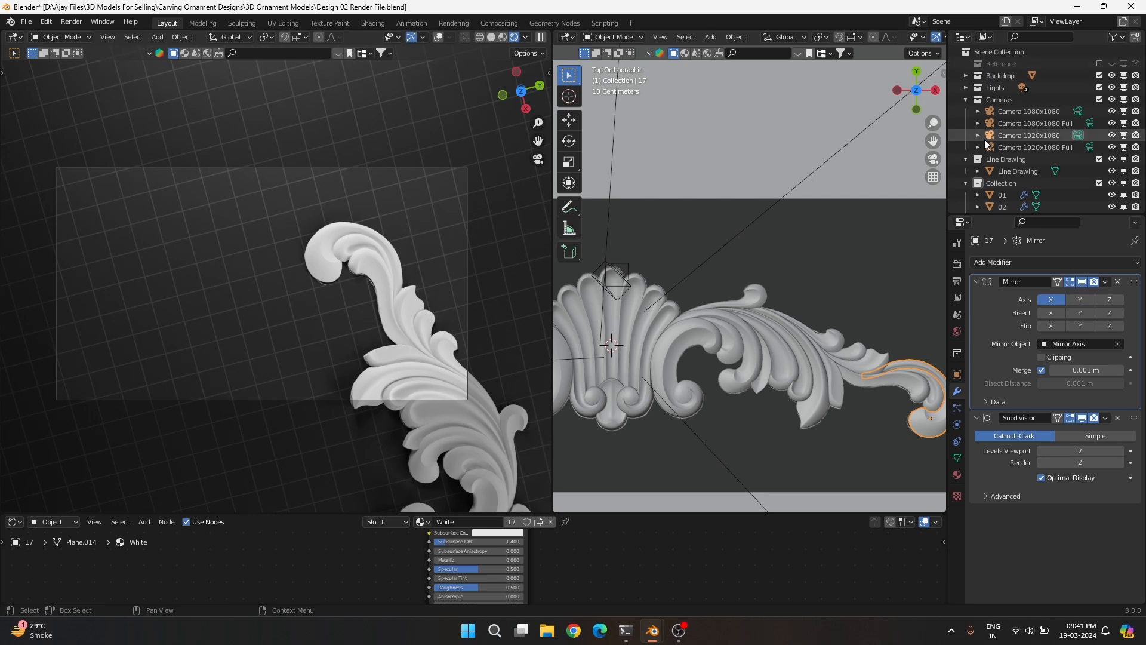
{"action": "scroll", "coordinate": [984, 141], "scroll_direction": "down", "scroll_amount": 2}
{"action": "left_click", "coordinate": [991, 124]}
{"action": "scroll", "coordinate": [781, 271], "scroll_direction": "down", "scroll_amount": 4}
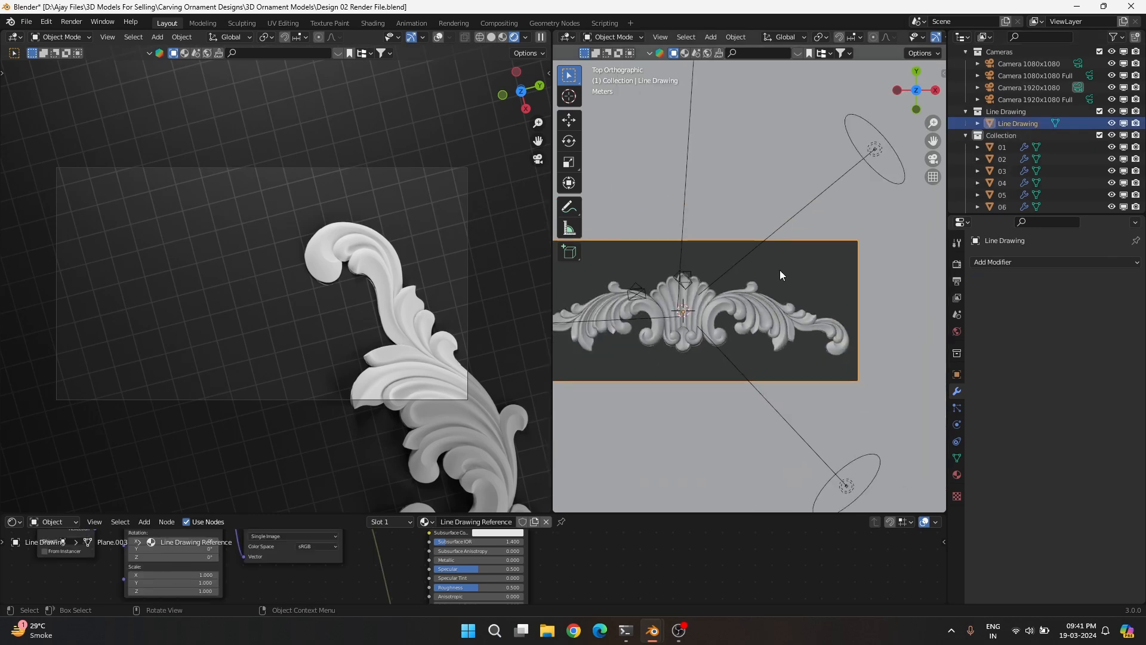
{"action": "key", "text": "shift+d"}
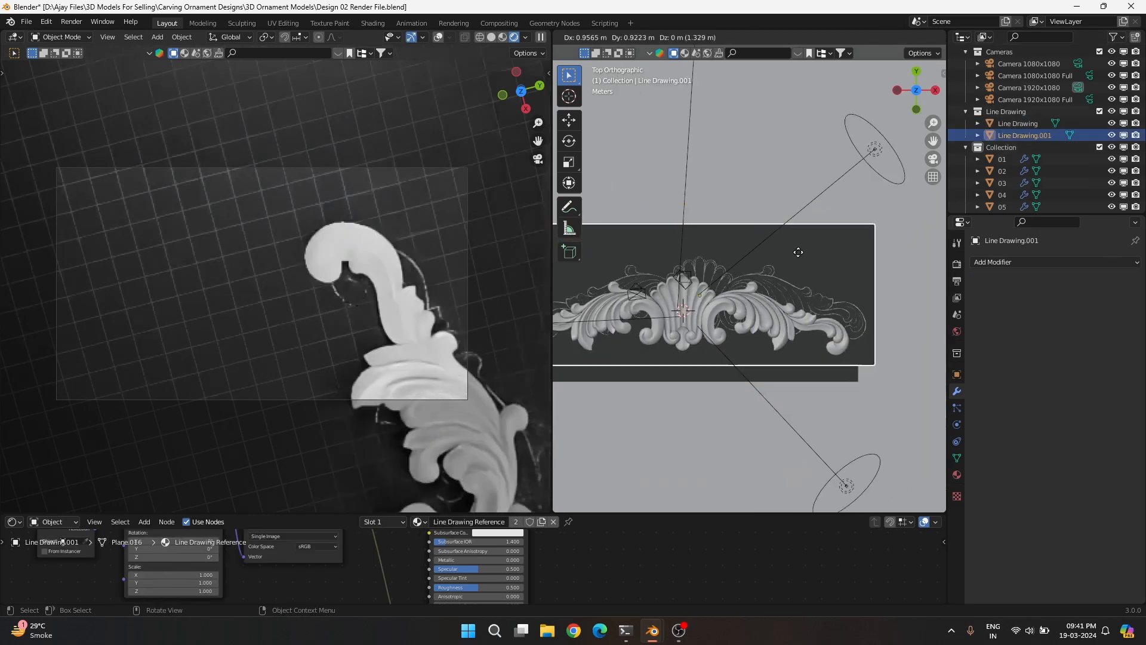
{"action": "left_click", "coordinate": [753, 212]}
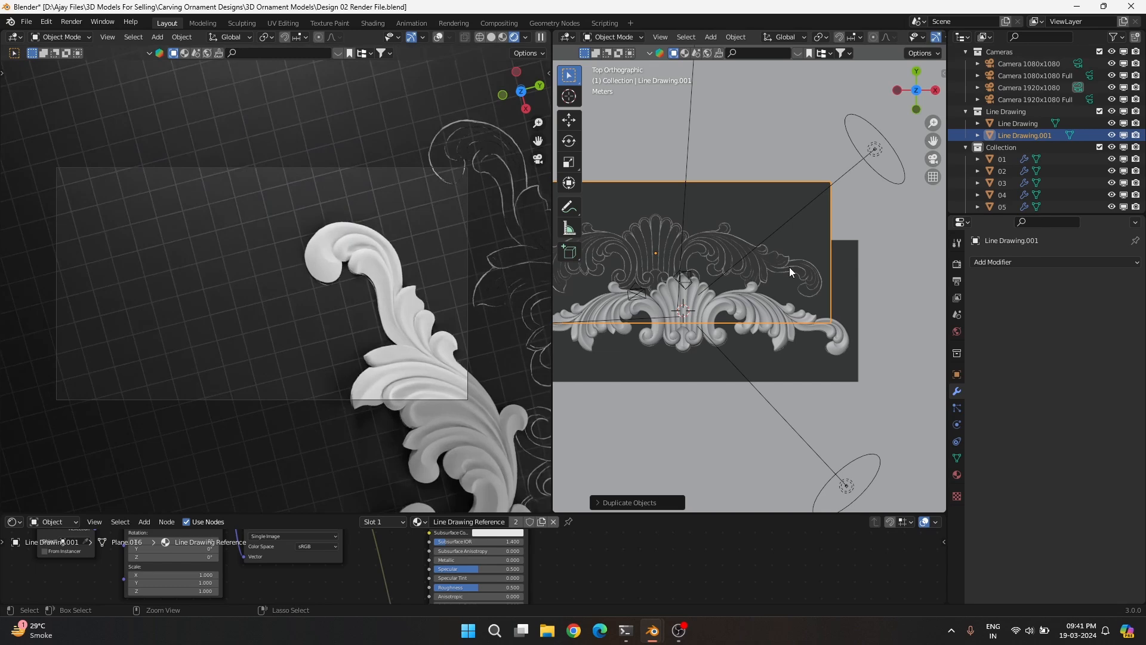
Scale the Line Drawing copy down to roughly a third and move it to the ornament's left end
{"action": "key", "text": "s"}
{"action": "left_click", "coordinate": [709, 272]}
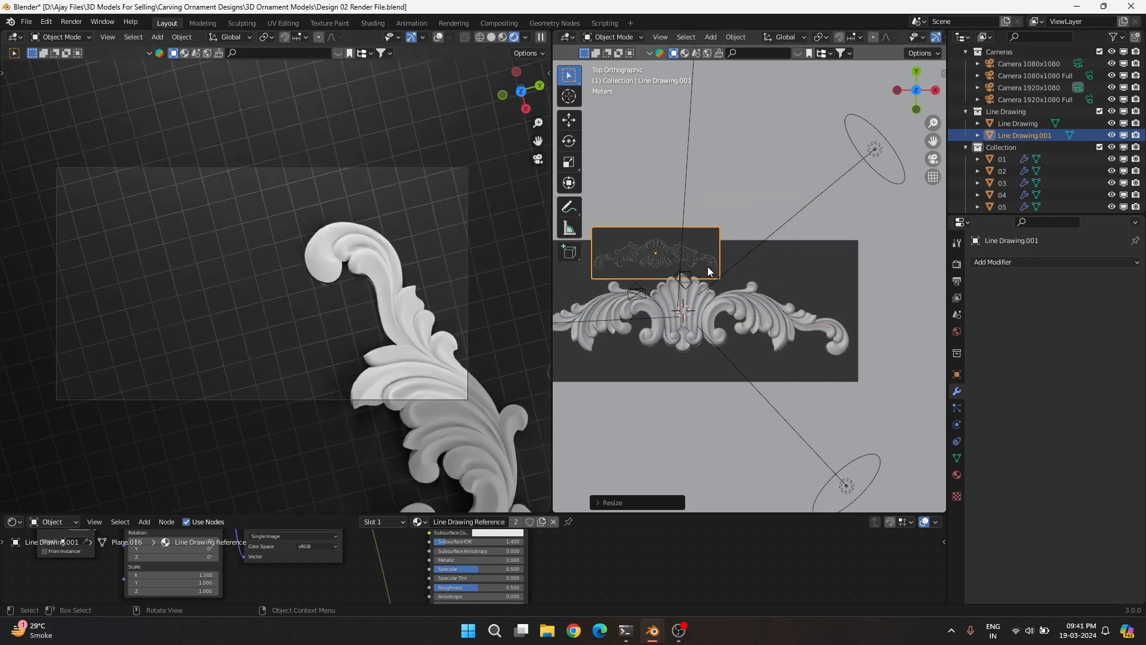
{"action": "key", "text": "g"}
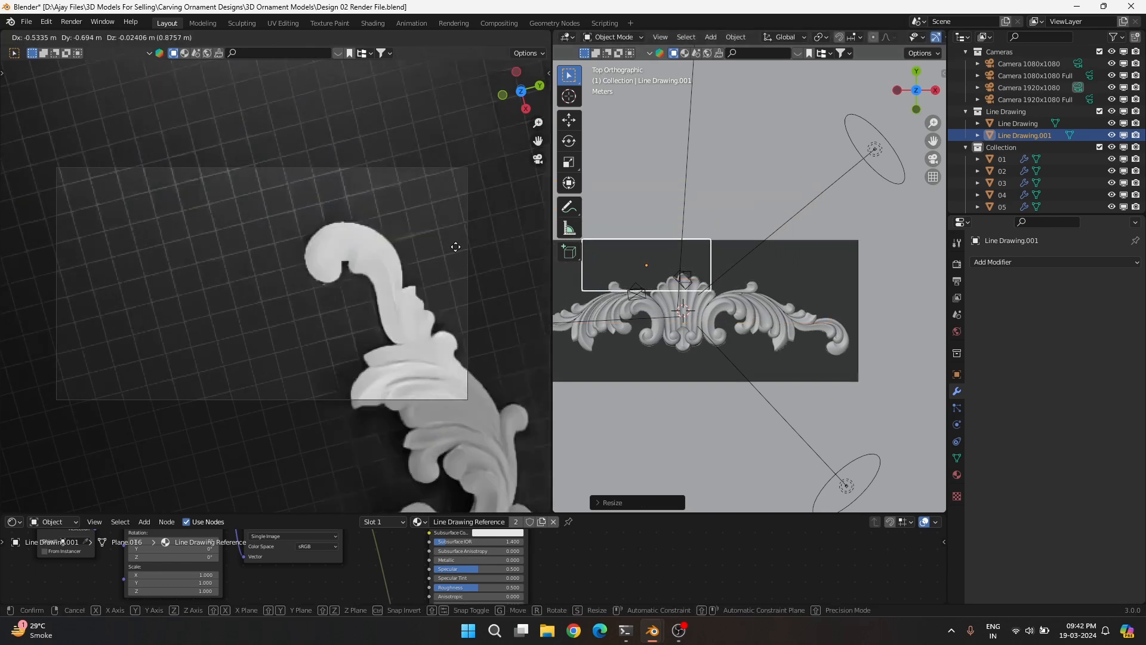
{"action": "right_click", "coordinate": [425, 210]}
{"action": "key", "text": "g"}
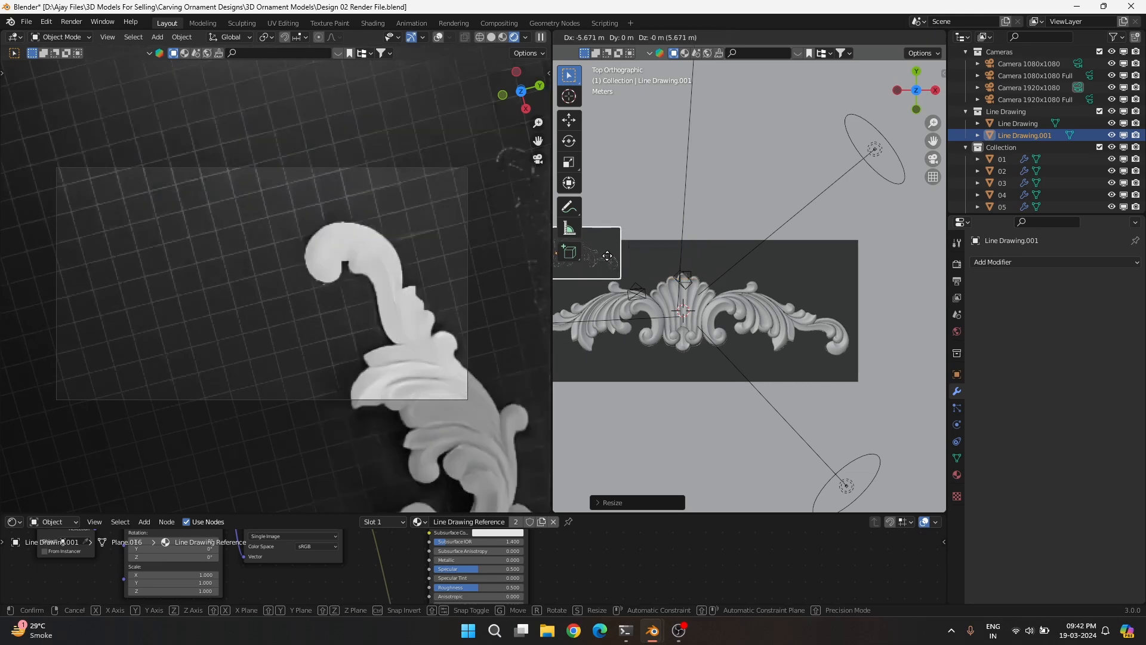
{"action": "left_click", "coordinate": [563, 309]}
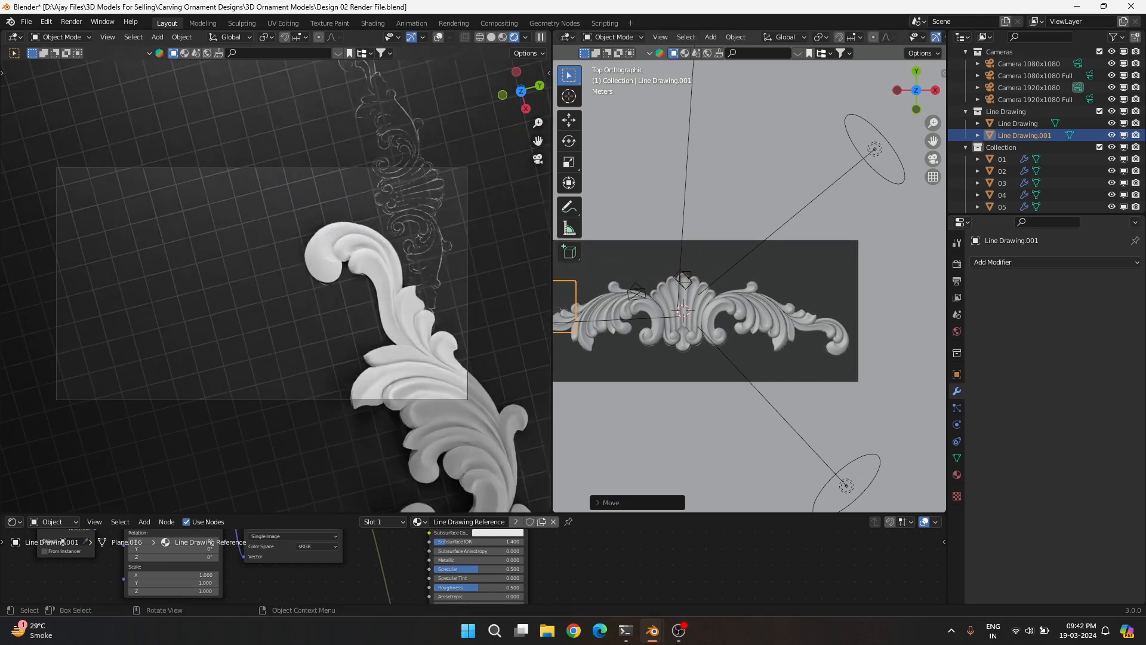
Rotate the Line Drawing copy to lie roughly horizontal in the camera view and scale it down further
{"action": "key", "text": "r"}
{"action": "left_click", "coordinate": [931, 235]}
{"action": "key", "text": "s"}
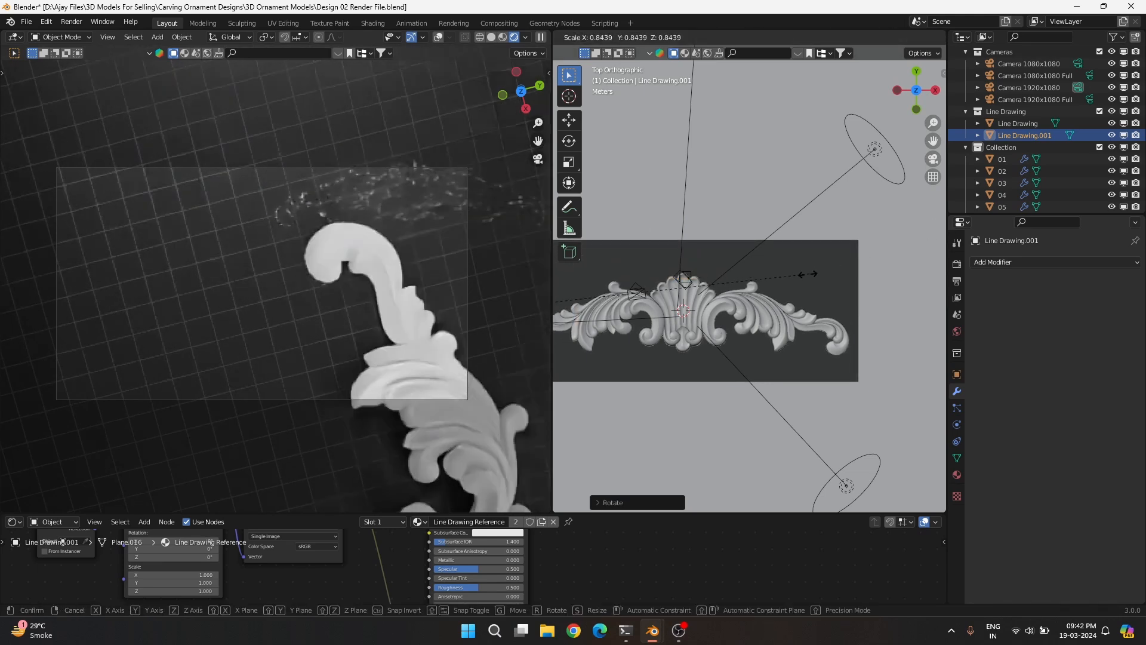
{"action": "left_click", "coordinate": [712, 312]}
Move the Line Drawing copy just beyond the ornament's end scroll in the camera frame and fine-tune its rotation
{"action": "key", "text": "g"}
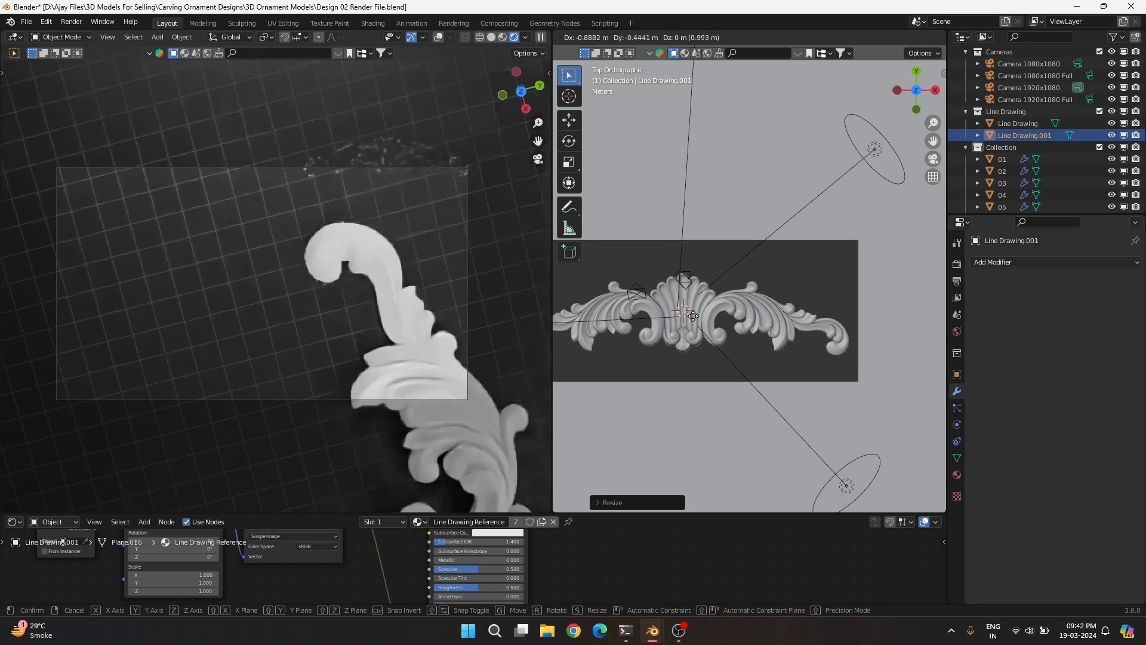
{"action": "left_click", "coordinate": [704, 330]}
{"action": "key", "text": "r"}
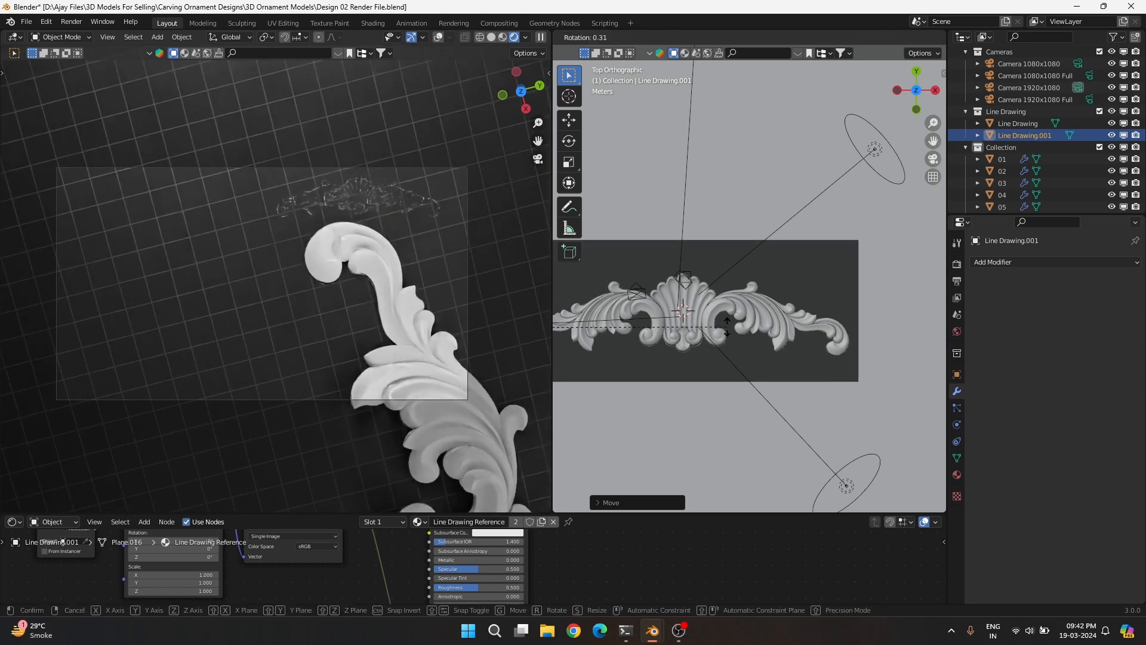
{"action": "left_click", "coordinate": [711, 368]}
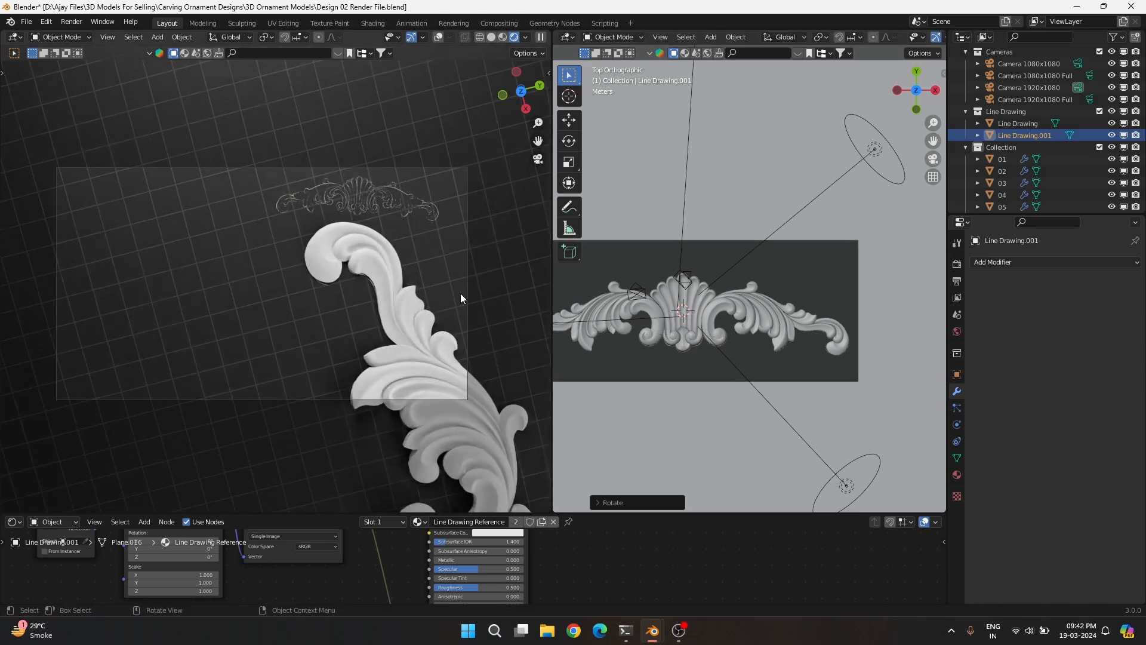
Shift the camera framing slightly and nudge the Line Drawing copy a little farther from the ornament's end scroll
{"action": "middle_click_drag", "start_coordinate": [407, 329], "coordinate": [416, 349], "text": "shift"}
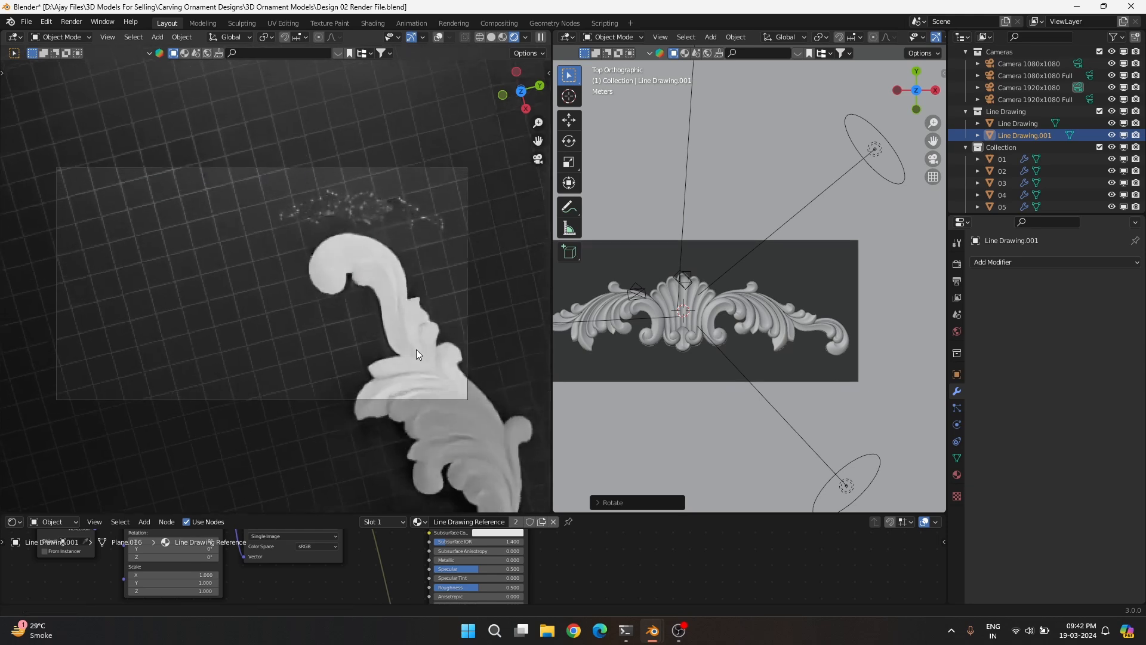
{"action": "middle_click_drag", "start_coordinate": [659, 282], "coordinate": [802, 280], "text": "shift"}
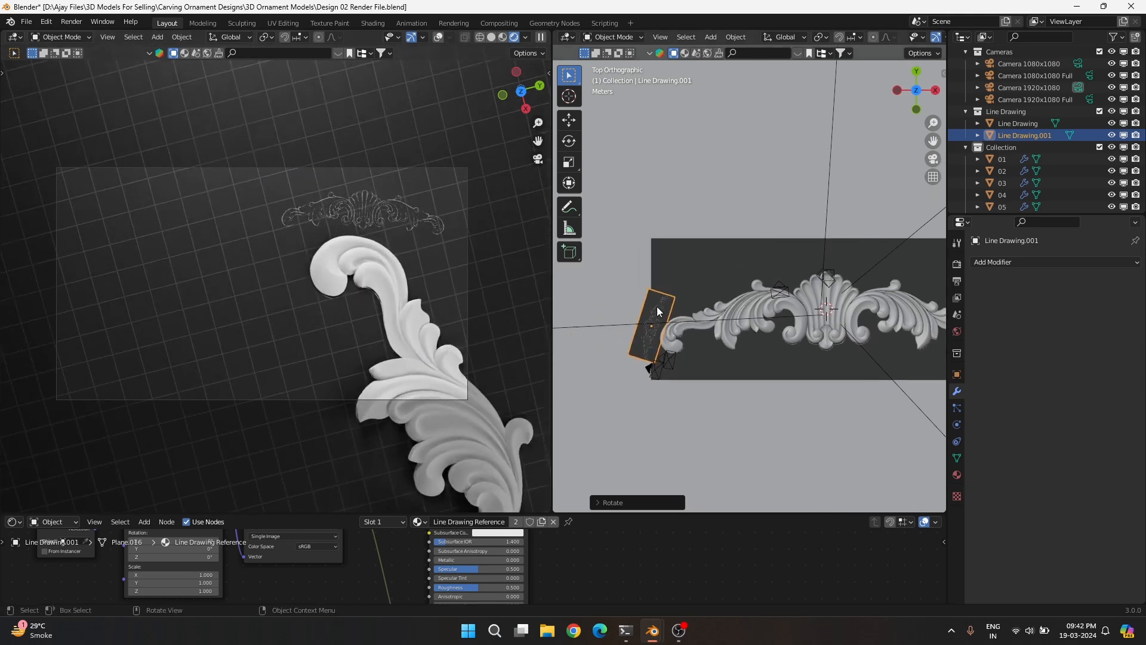
{"action": "left_click_drag", "start_coordinate": [658, 311], "coordinate": [654, 309]}
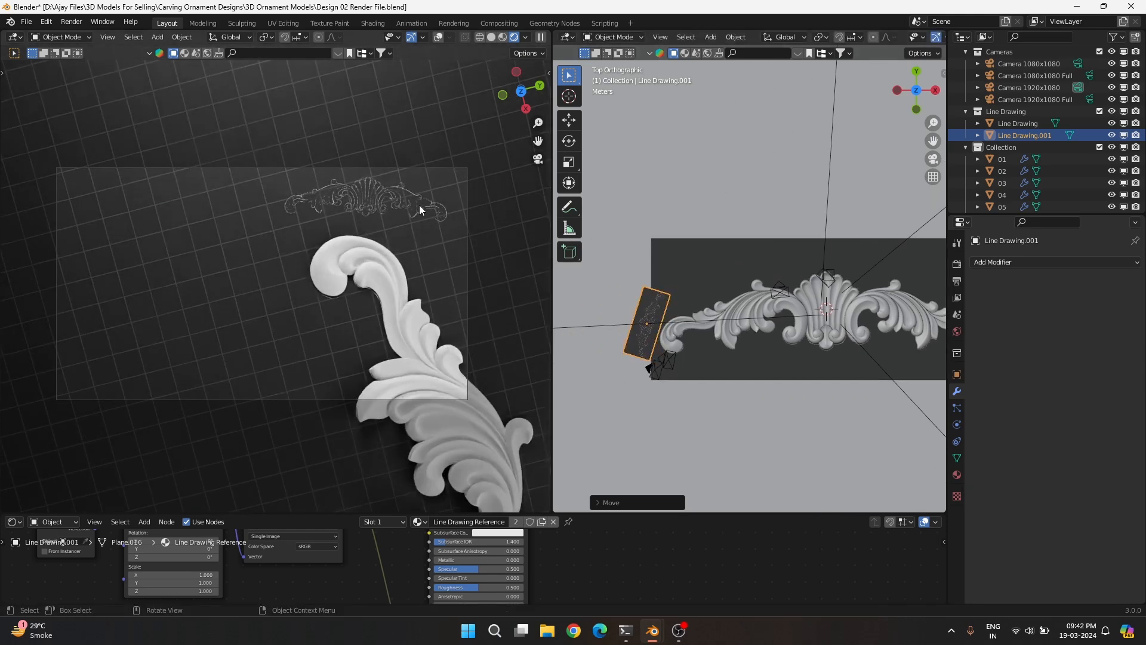
Rotate the Line Drawing copy about -17.55° to stand upright in top view, then move it about 0.24 m, mostly along Y
{"action": "key", "text": "r"}
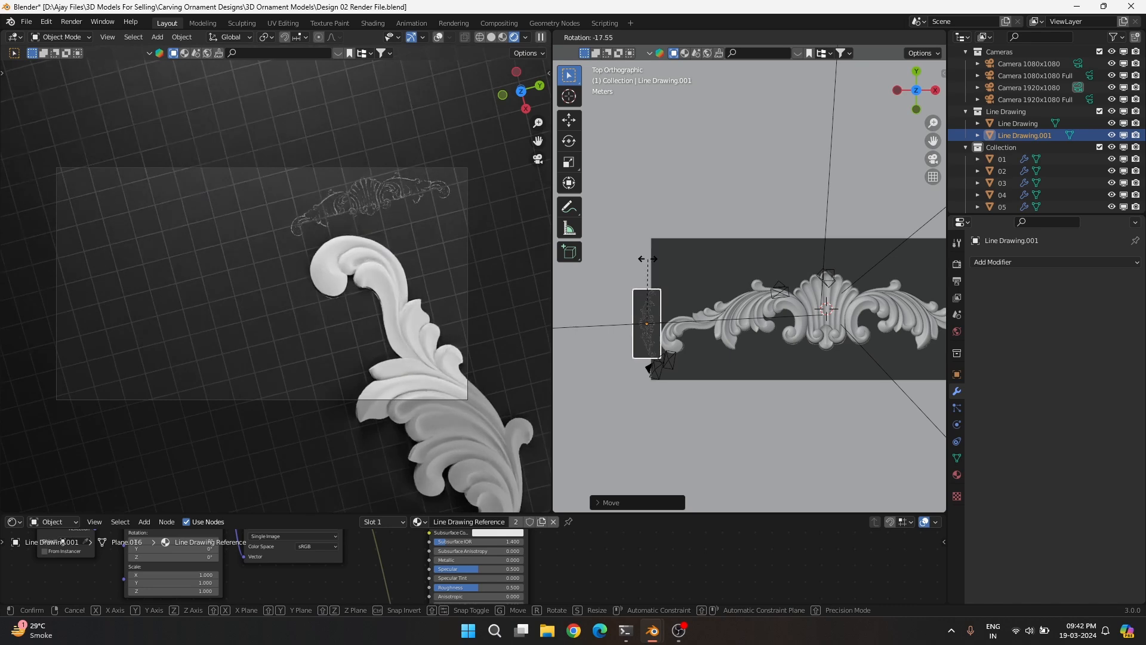
{"action": "left_click", "coordinate": [648, 259]}
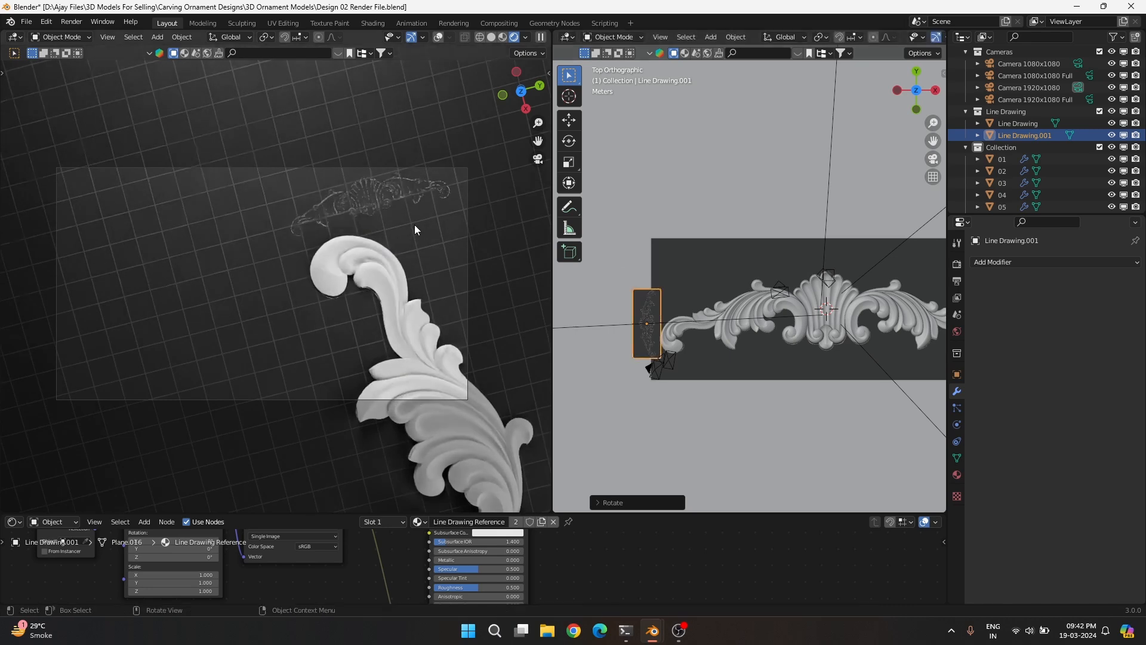
{"action": "key", "text": "g"}
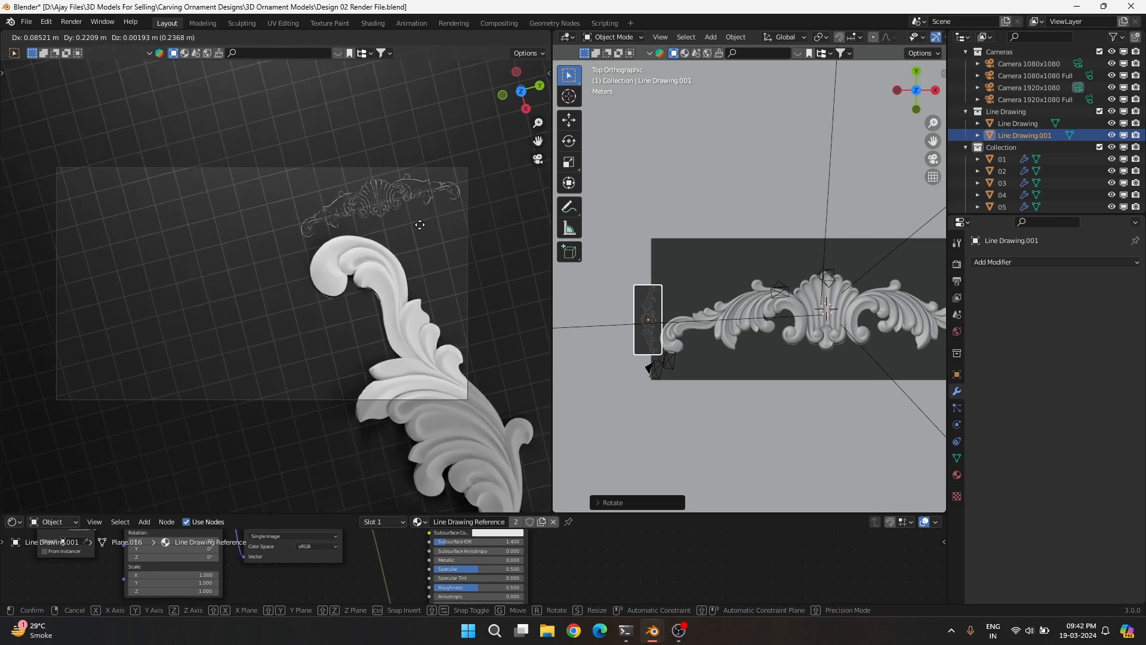
{"action": "left_click", "coordinate": [420, 226]}
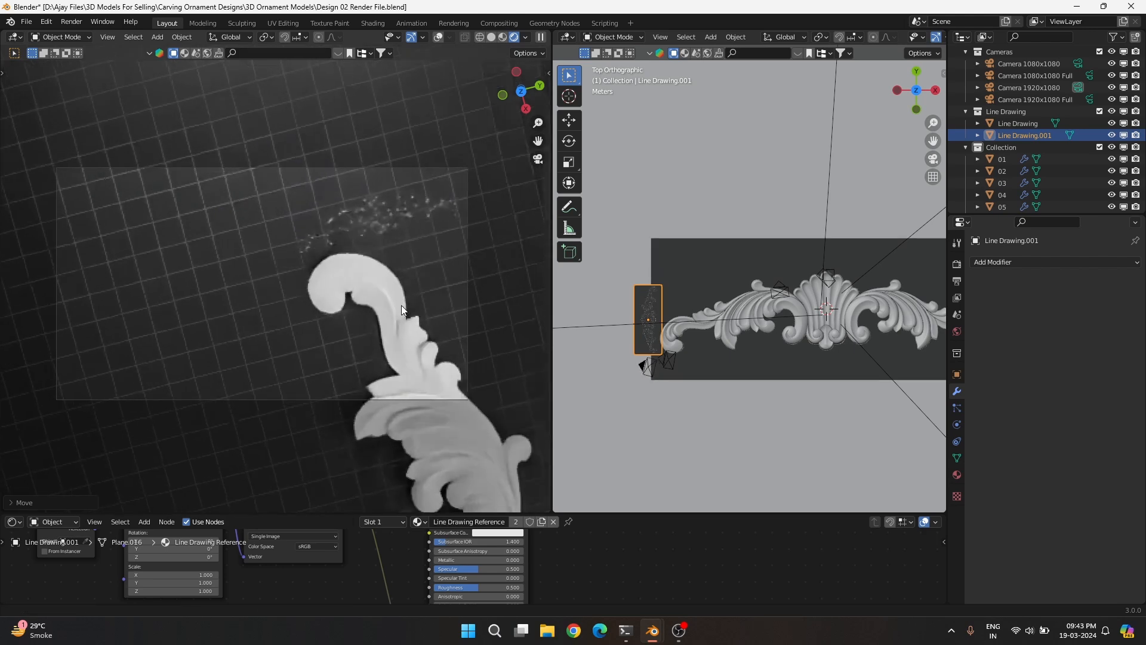
Save the render file, reopen the QuickRezoPro Render settings and start rendering the image
{"action": "key", "text": "ctrl+s"}
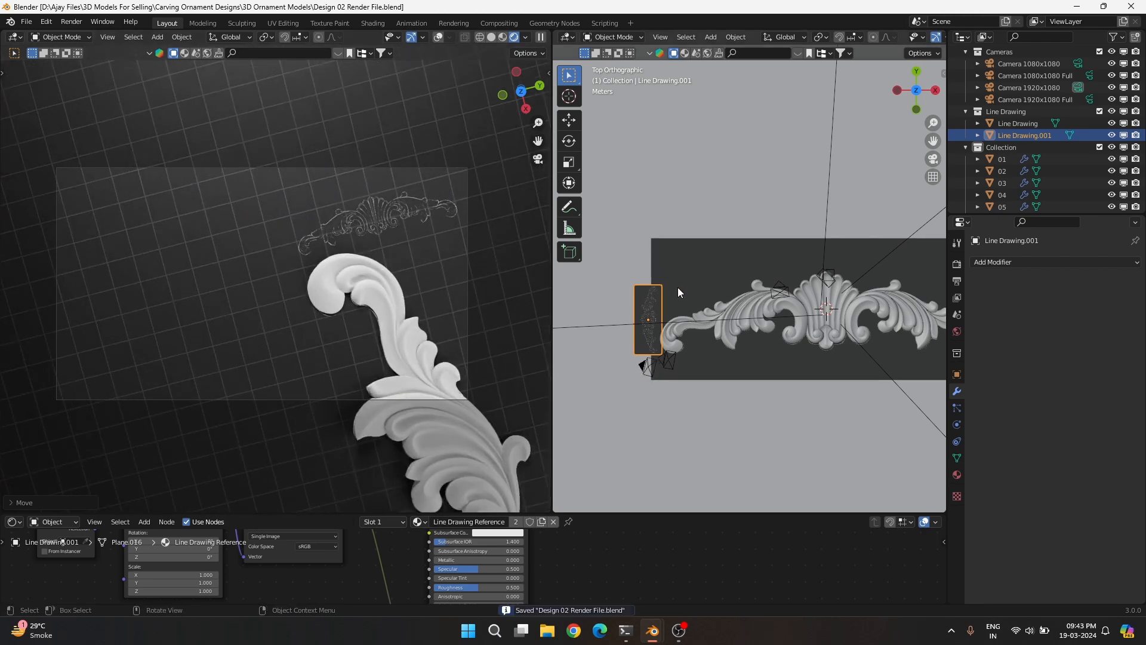
{"action": "key", "text": "n"}
{"action": "left_click", "coordinate": [760, 293]}
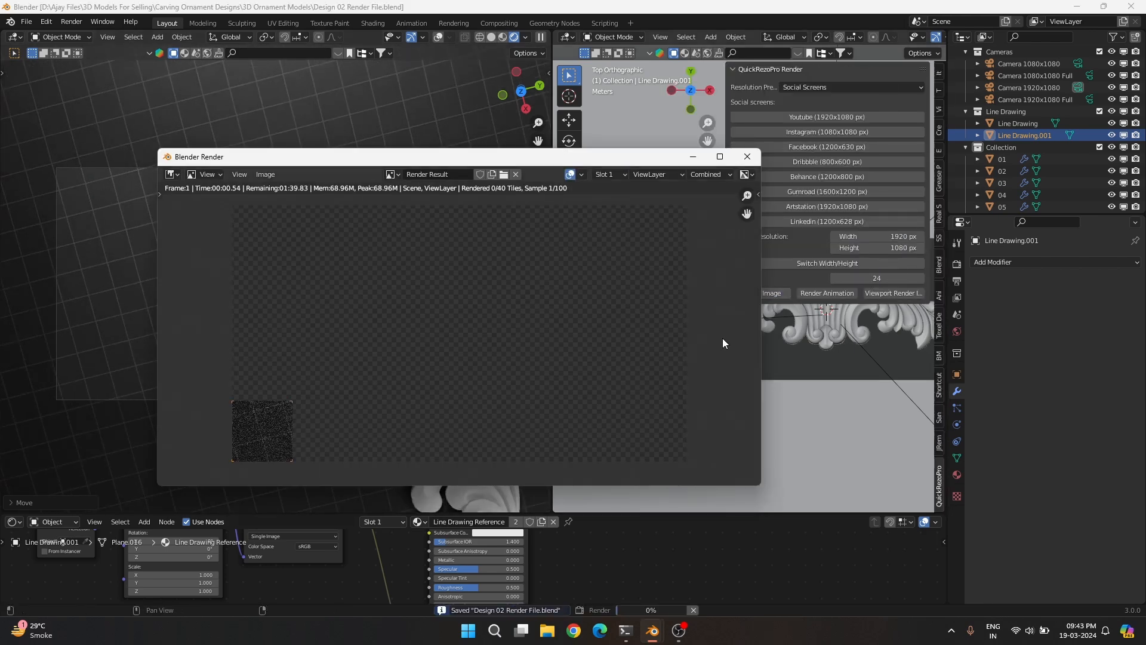